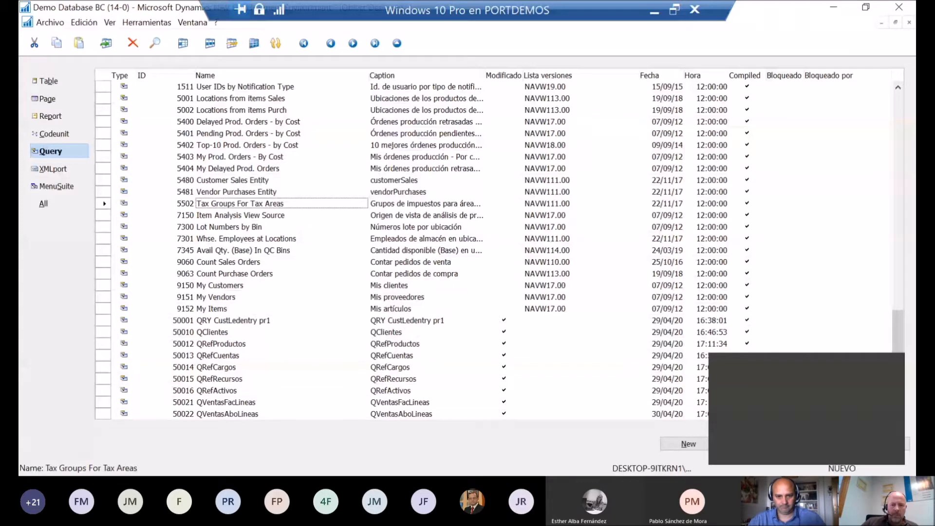
# Step: Delete the queries QVentasFacLineas (50021) and QVentasAboLineas (50022) from the object list
pyautogui.hotkey('alt', 'Tab')
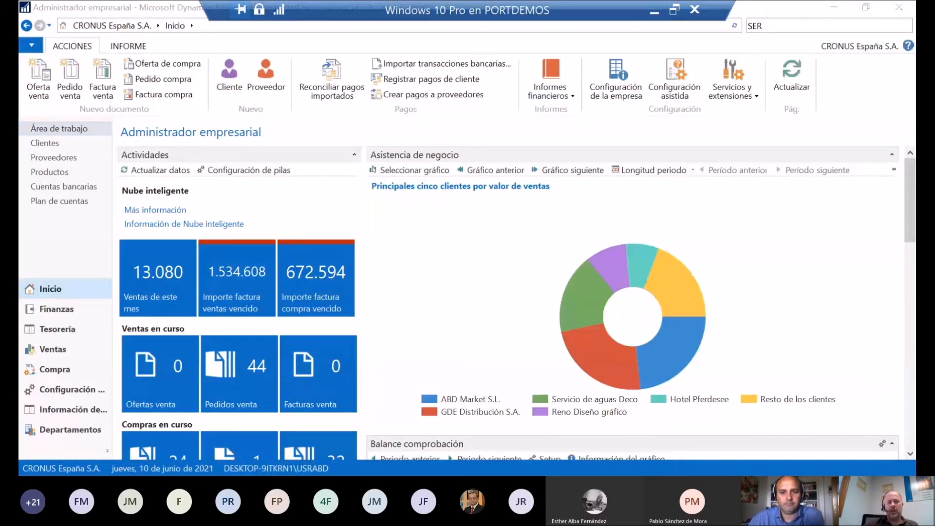
pyautogui.hotkey('alt', 'Tab')
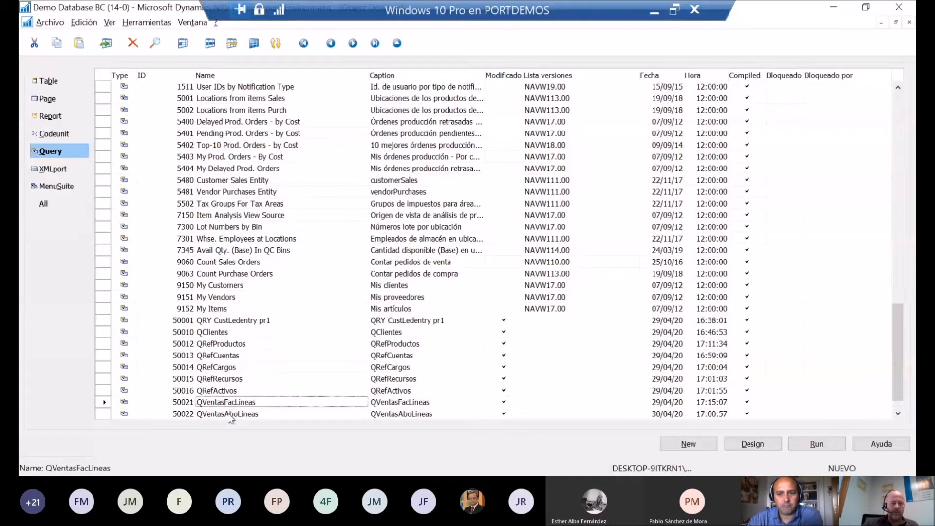
pyautogui.moveTo(233, 406); pyautogui.dragTo(239, 419)
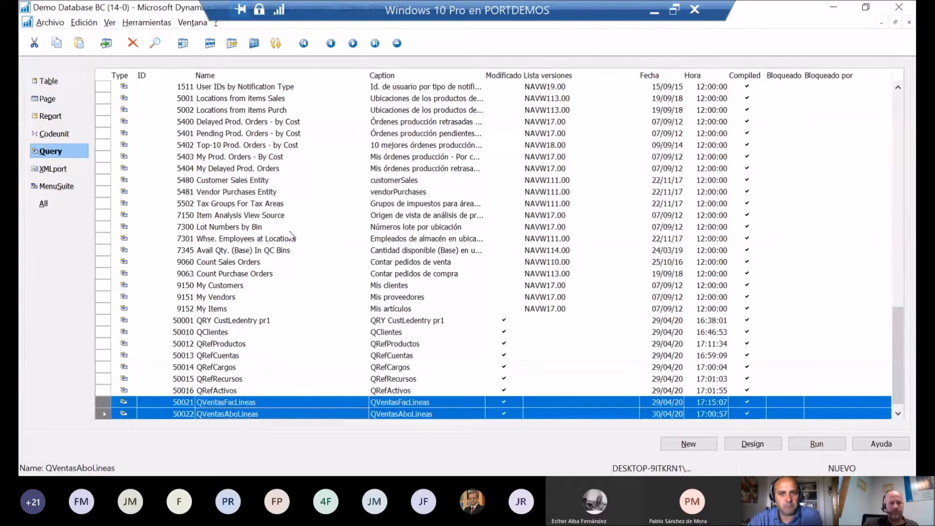
pyautogui.press('Delete')
pyautogui.click(488, 297)
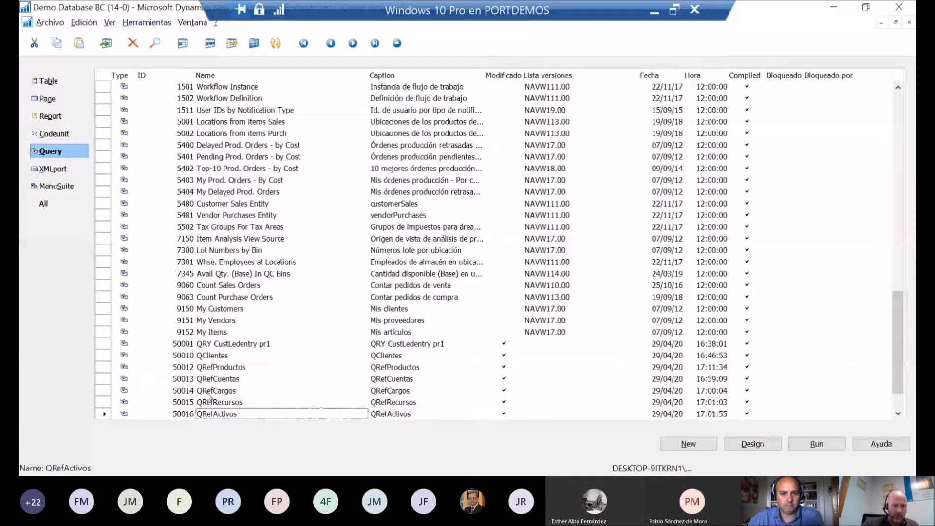
# Step: Look through the custom queries at the end of the list, from QClientes to QRefActivos
pyautogui.scroll(-1, 255, 389)
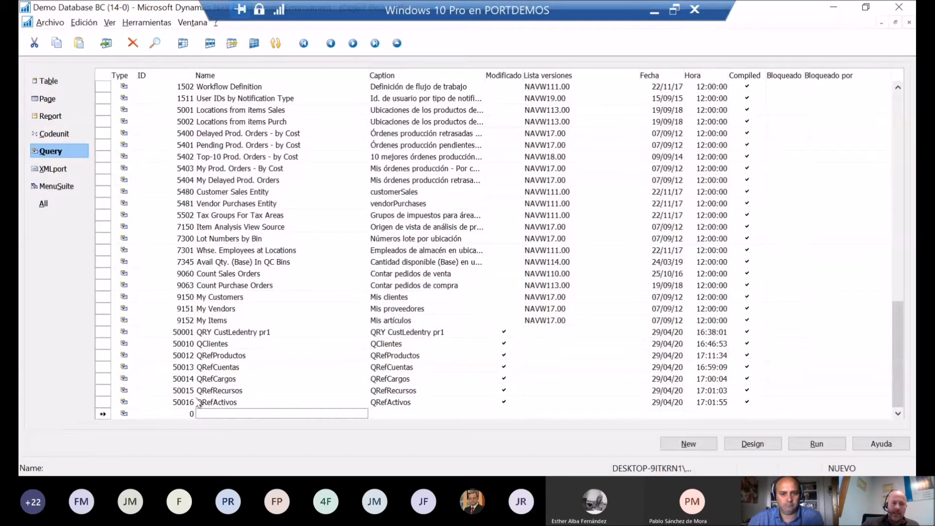
pyautogui.click(267, 359)
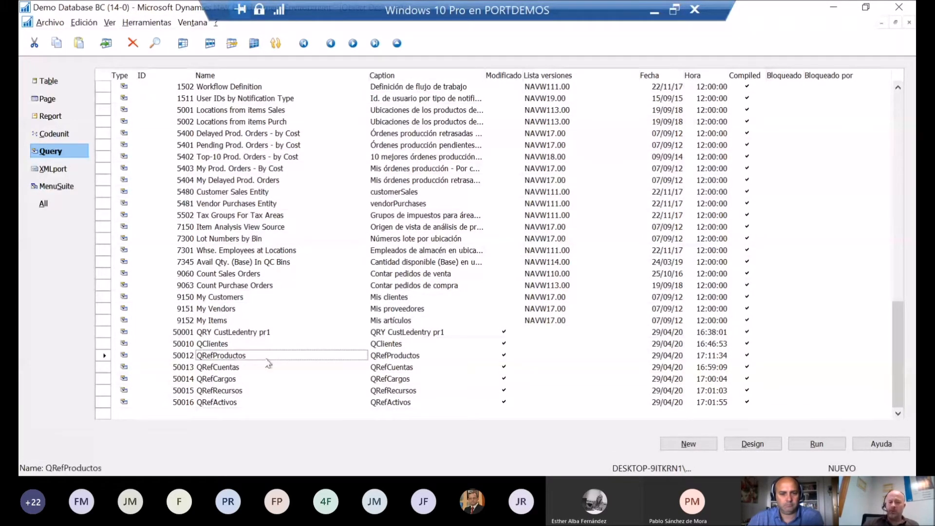
pyautogui.press('Down')
pyautogui.press('Down')
pyautogui.press('Down')
pyautogui.press('Down')
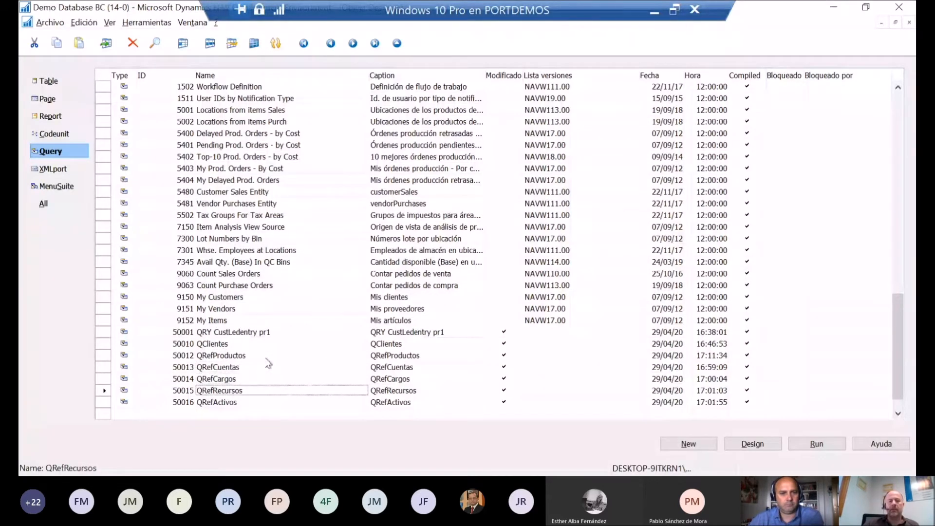
pyautogui.press('Up')
pyautogui.press('Up')
pyautogui.press('Up')
pyautogui.press('Up')
pyautogui.press('Down')
pyautogui.press('Down')
pyautogui.press('Down')
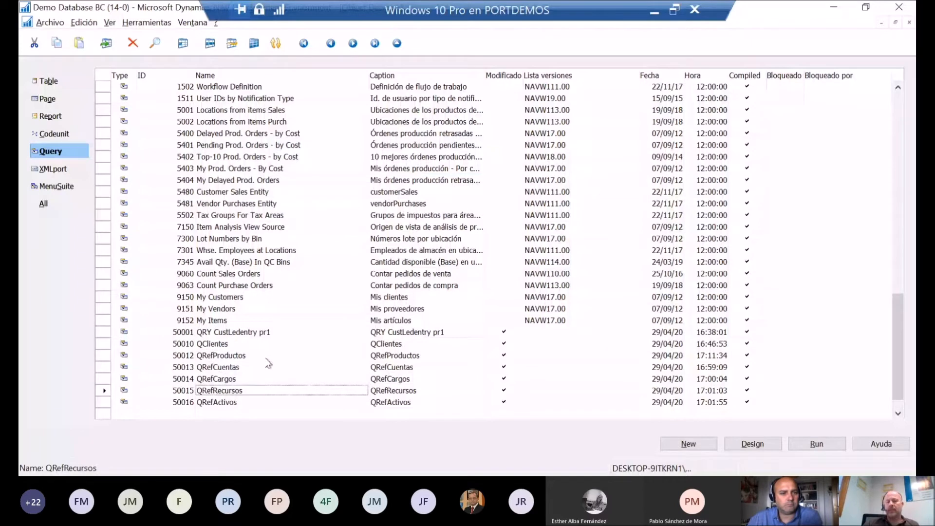
pyautogui.press('Up')
pyautogui.press('Up')
pyautogui.press('Up')
pyautogui.press('Up')
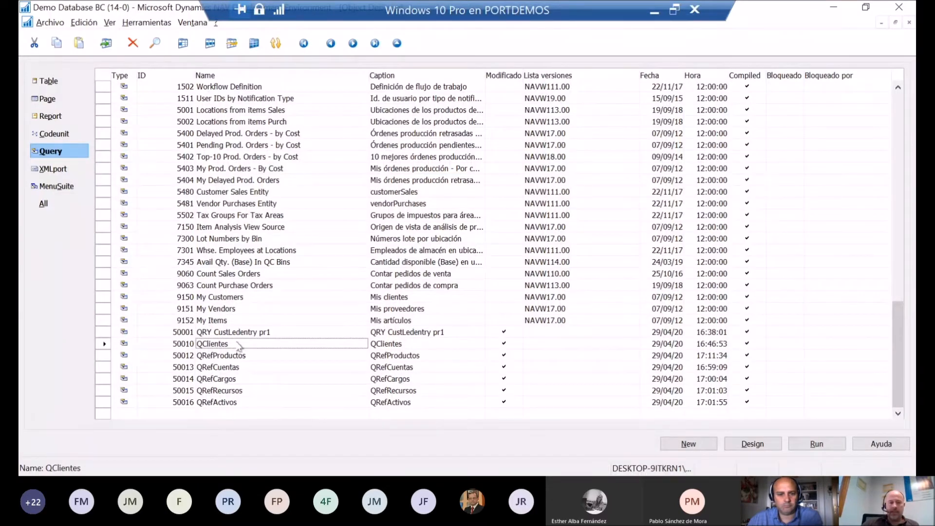
pyautogui.click(229, 355)
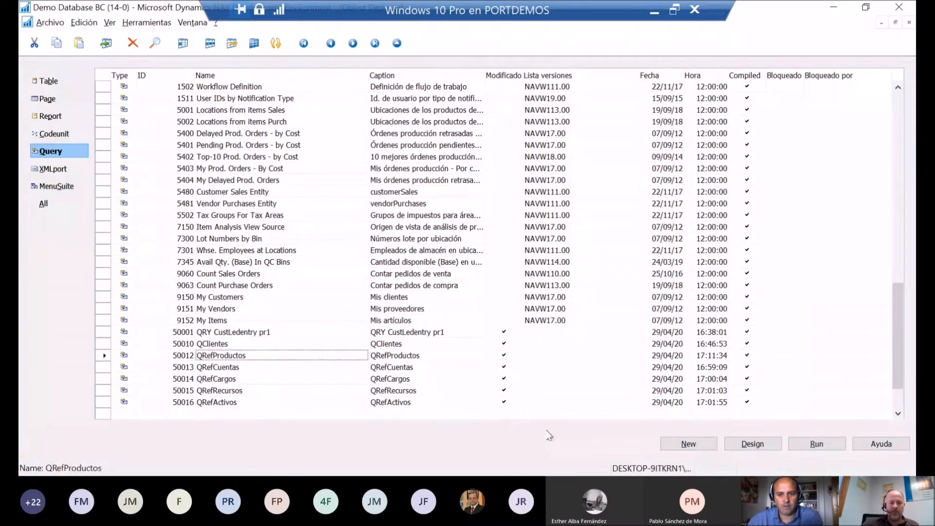
# Step: Create a new query with a DataItem that uses table 113, Sales Invoice Line, as its data source
pyautogui.click(686, 443)
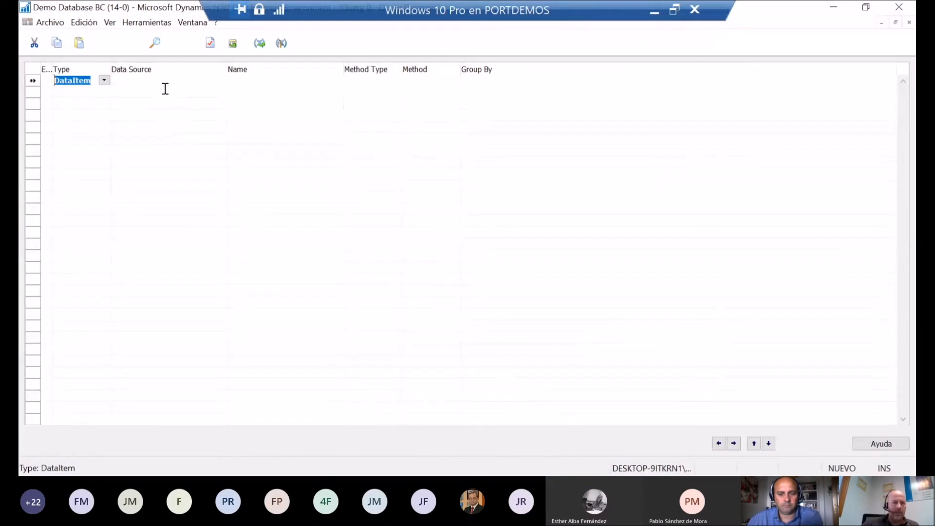
pyautogui.press('Tab')
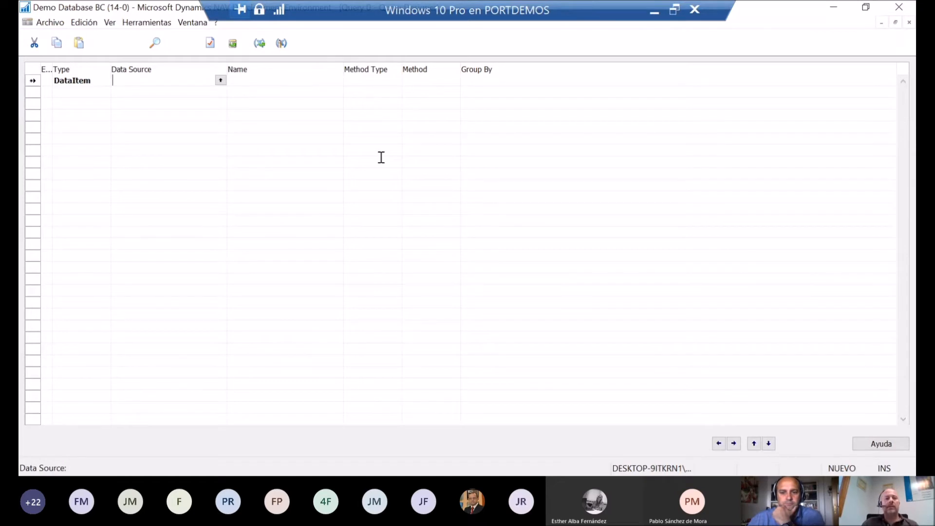
pyautogui.write('113')
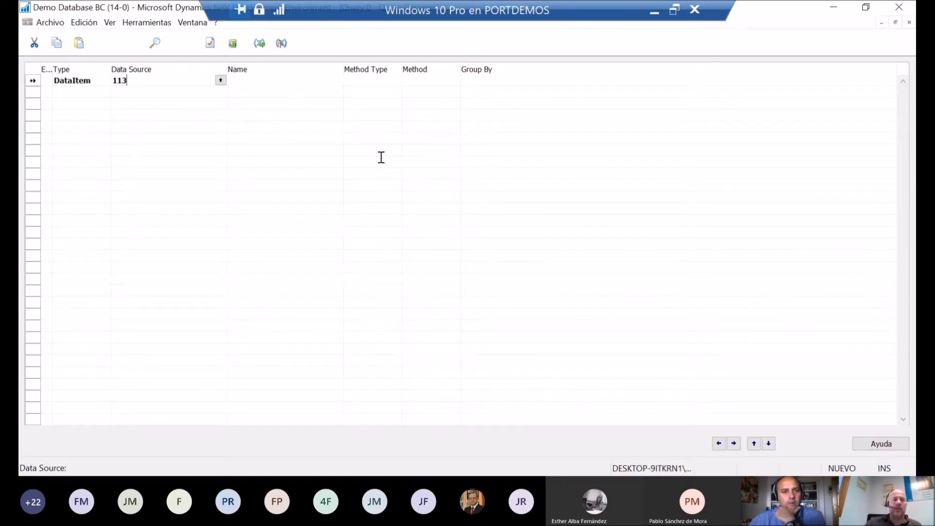
pyautogui.press('Tab')
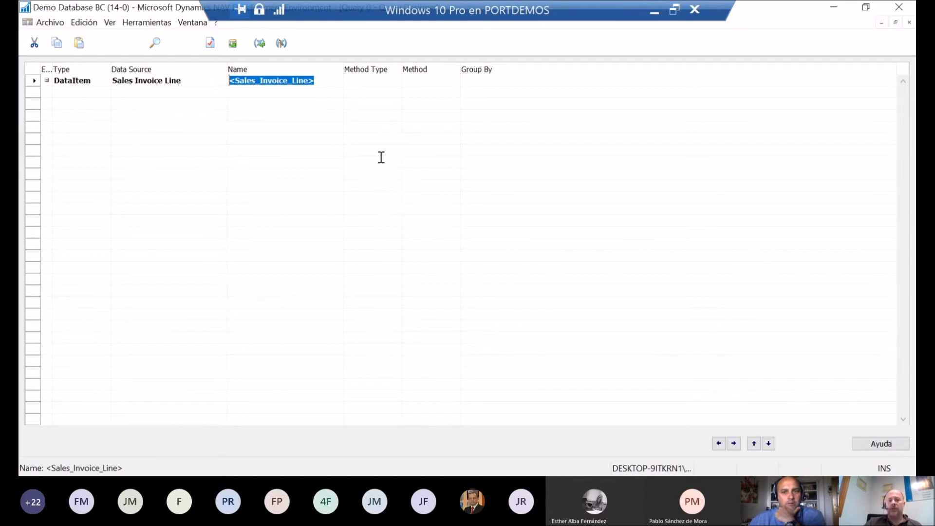
# Step: Name the Sales Invoice Line data item VentasFacLineas
pyautogui.hotkey('shift', 'Tab')
pyautogui.hotkey('shift', 'Tab')
pyautogui.press('Tab')
pyautogui.press('Tab')
pyautogui.press('Tab')
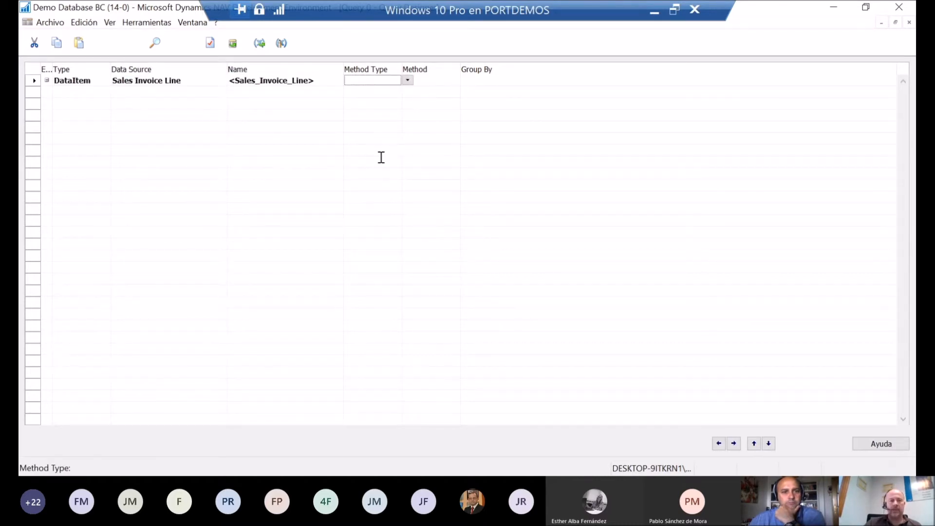
pyautogui.hotkey('shift', 'Tab')
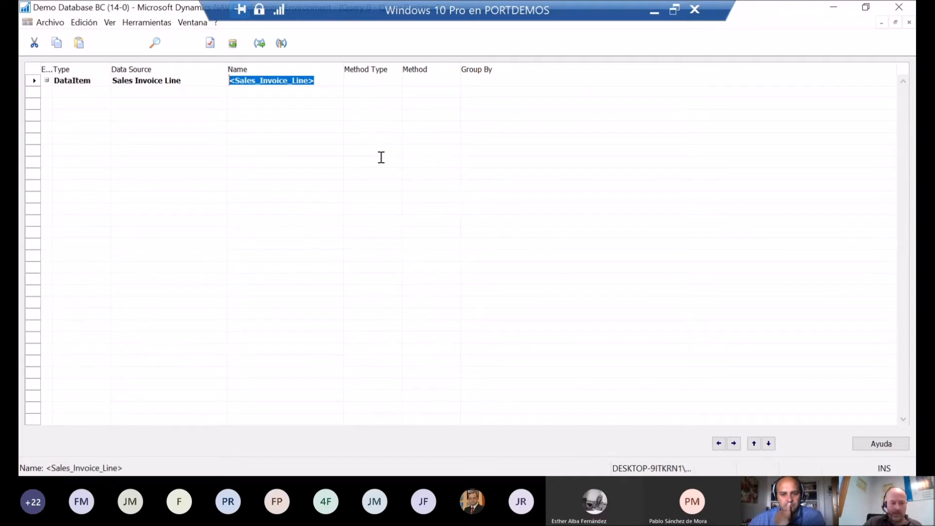
pyautogui.write('Vent')
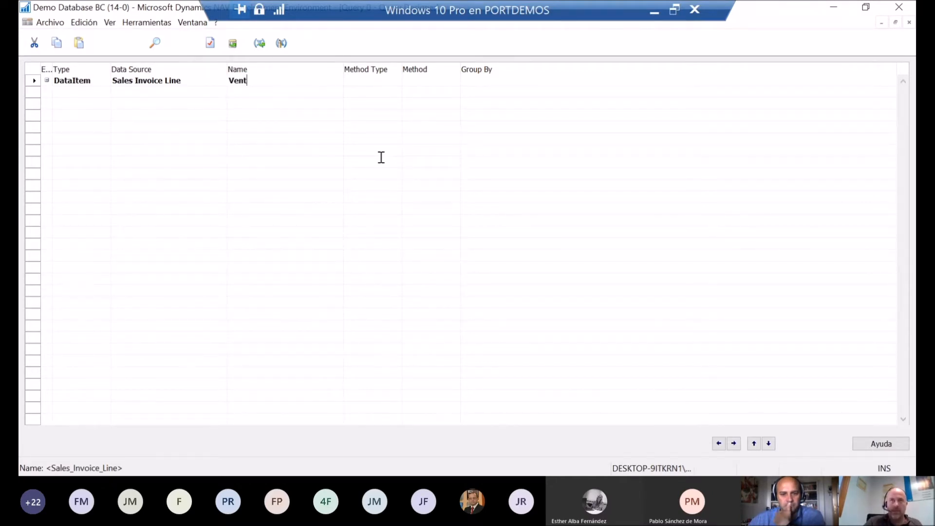
pyautogui.write('as')
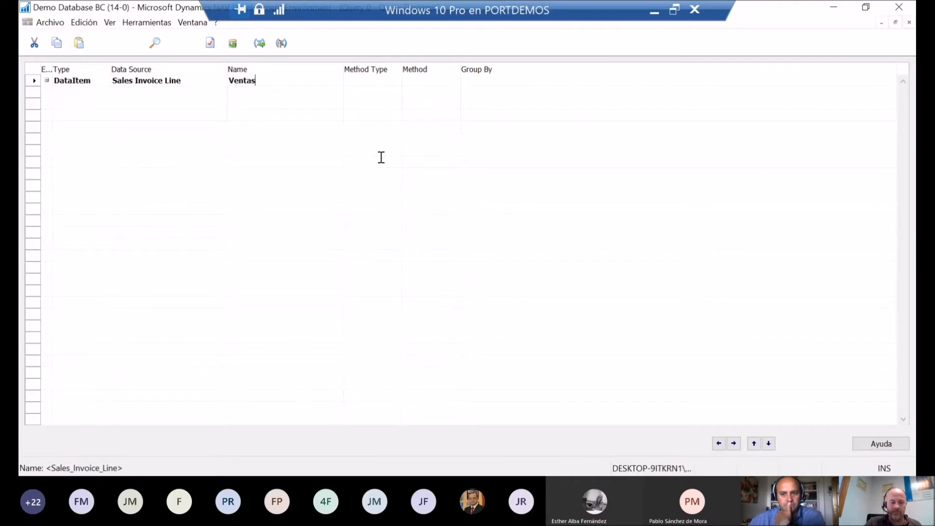
pyautogui.write('Fac')
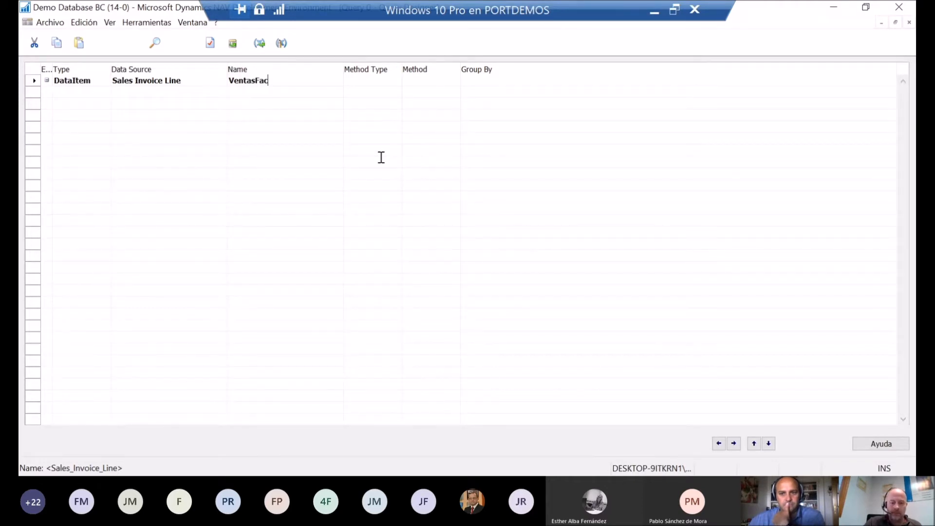
pyautogui.write('Lineas')
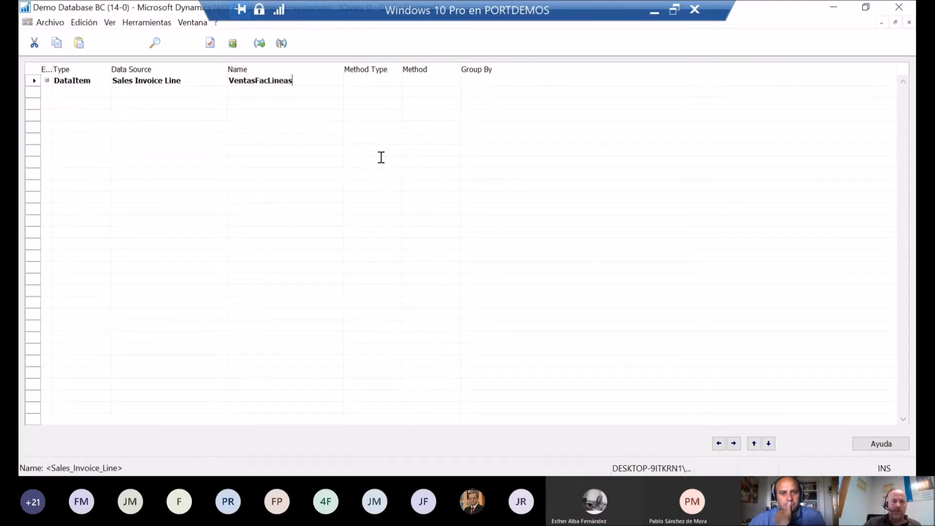
pyautogui.press('Return')
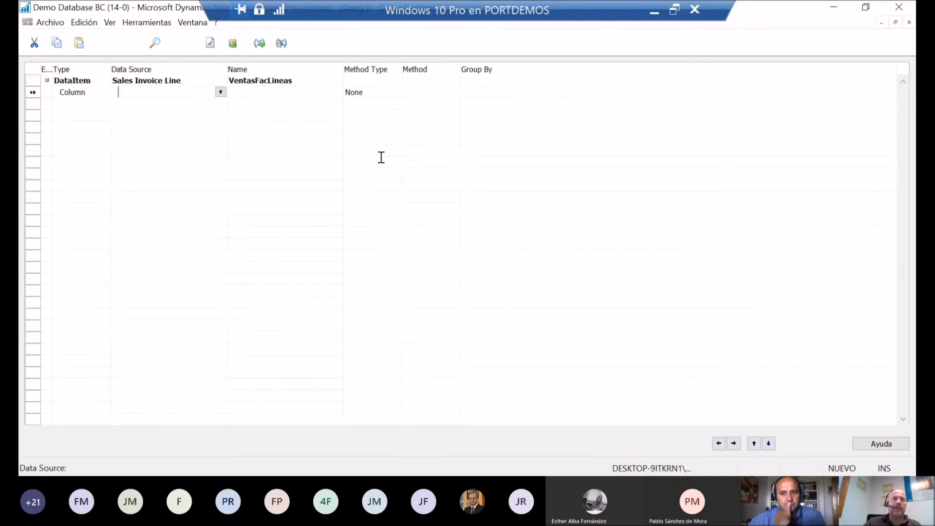
# Step: Add a column for the Document No. field under the VentasFacLineas data item
pyautogui.write('documen')
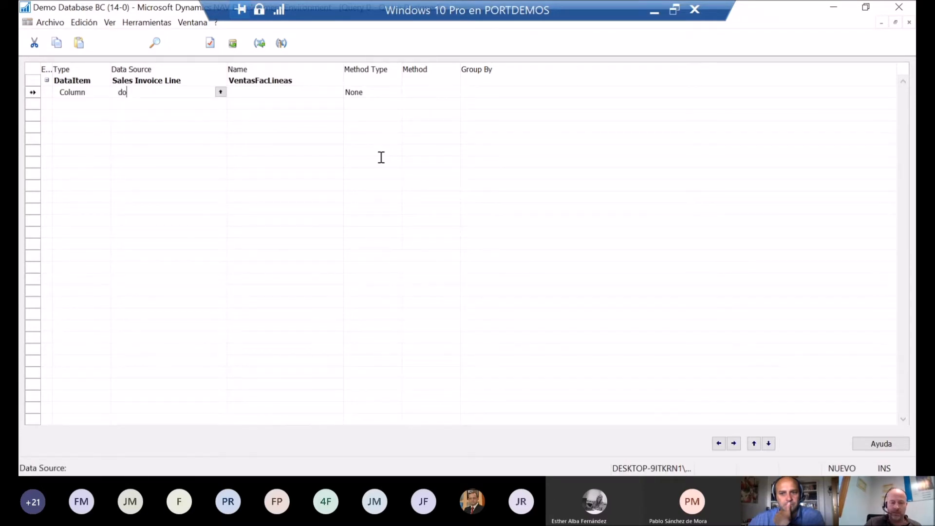
pyautogui.press('Return')
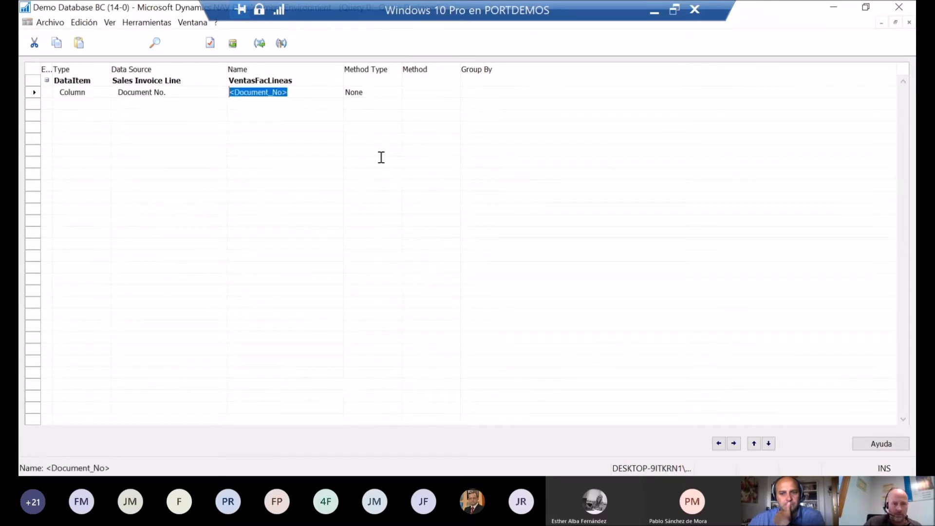
pyautogui.press('Return')
# Step: Add a second column with Posting Date as its data source, correcting the Posting Group entry
pyautogui.write('posting')
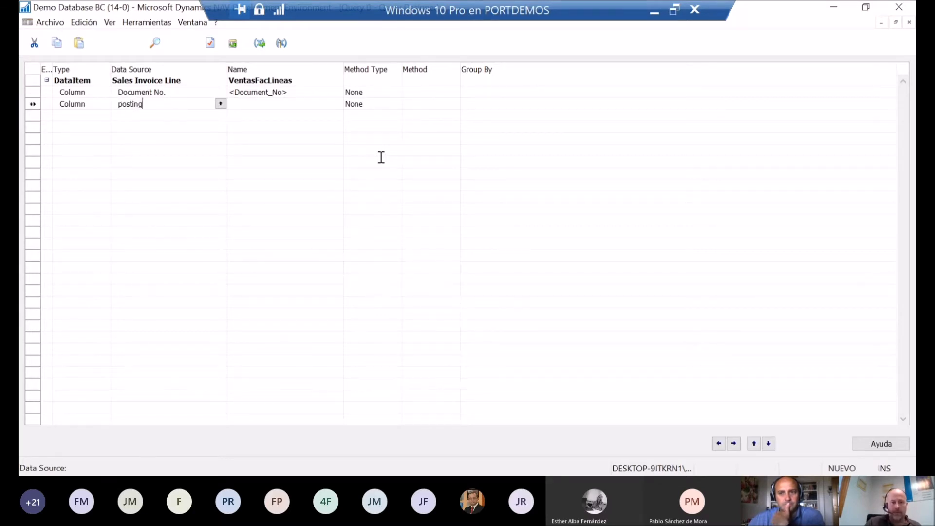
pyautogui.press('Return')
pyautogui.hotkey('shift', 'Tab')
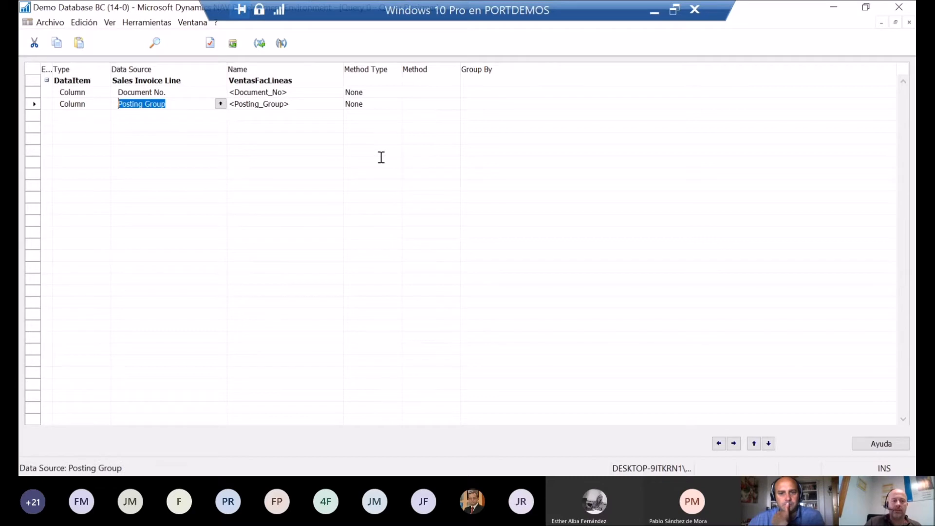
pyautogui.press('Home')
pyautogui.press('Right')
pyautogui.press('Right')
pyautogui.press('Right')
pyautogui.press('Right')
pyautogui.press('Right')
pyautogui.press('Right')
pyautogui.press('Right')
pyautogui.press('Right')
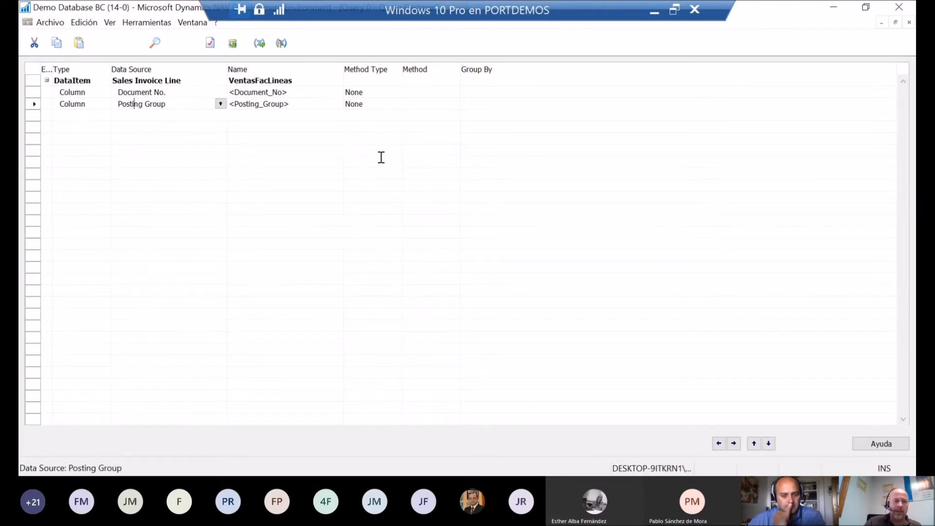
pyautogui.press('Delete')
pyautogui.press('Delete')
pyautogui.press('Delete')
pyautogui.press('Delete')
pyautogui.press('Delete')
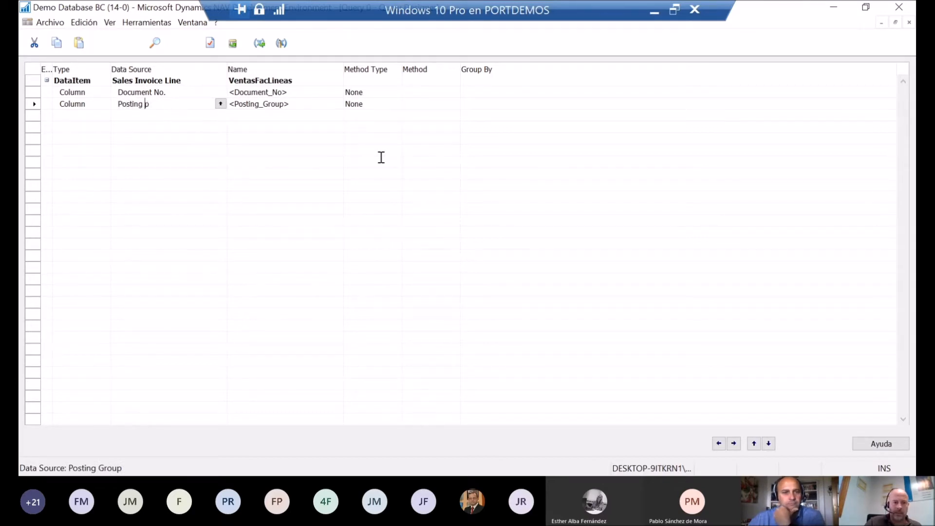
pyautogui.write('date')
pyautogui.press('Tab')
pyautogui.press('Tab')
pyautogui.press('Tab')
pyautogui.press('Tab')
pyautogui.press('Tab')
pyautogui.press('Tab')
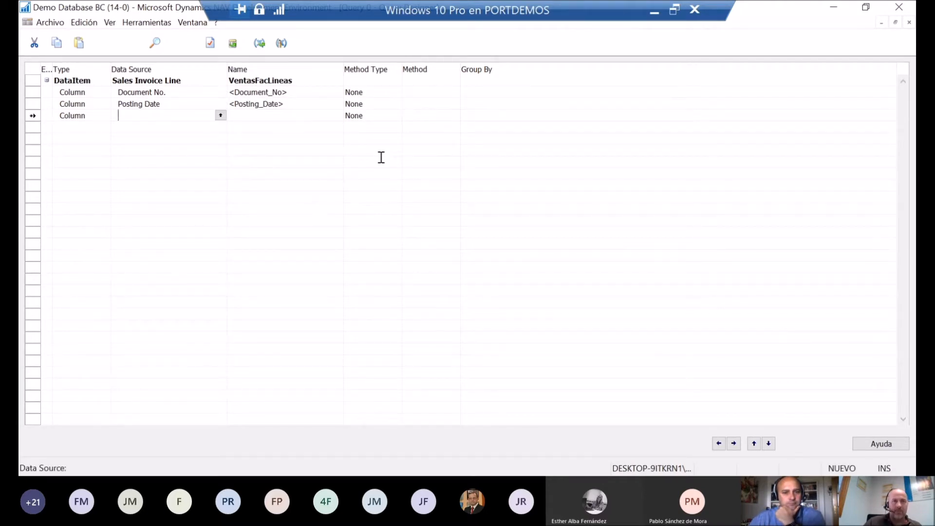
# Step: Add columns for the Sell-to Customer No. and Type fields, keeping the default names and method type None
pyautogui.write('sell')
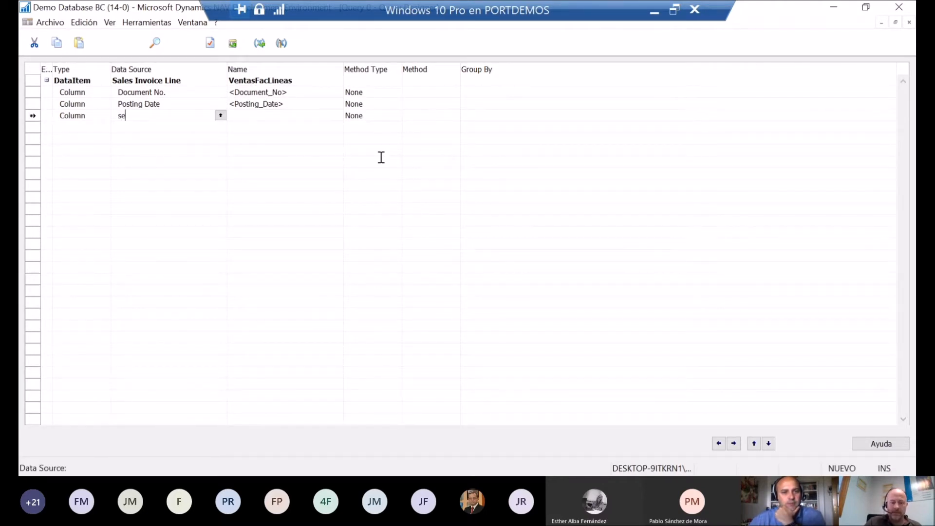
pyautogui.press('Tab')
pyautogui.press('Tab')
pyautogui.press('Tab')
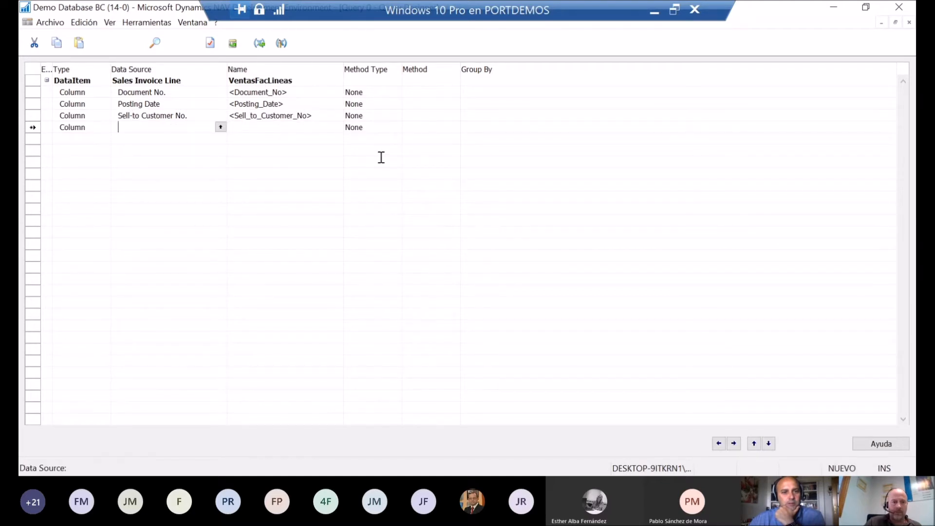
pyautogui.write('ty')
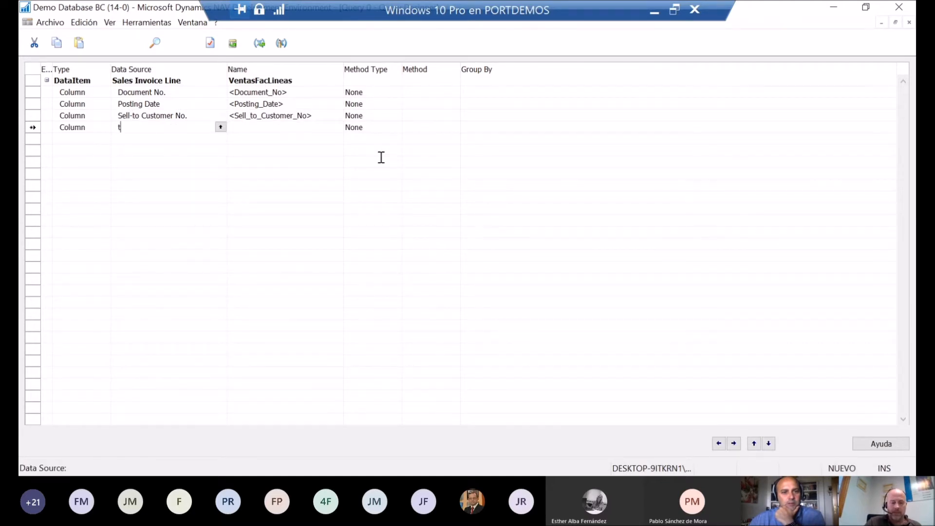
pyautogui.press('Tab')
pyautogui.press('Tab')
pyautogui.press('Tab')
pyautogui.press('Tab')
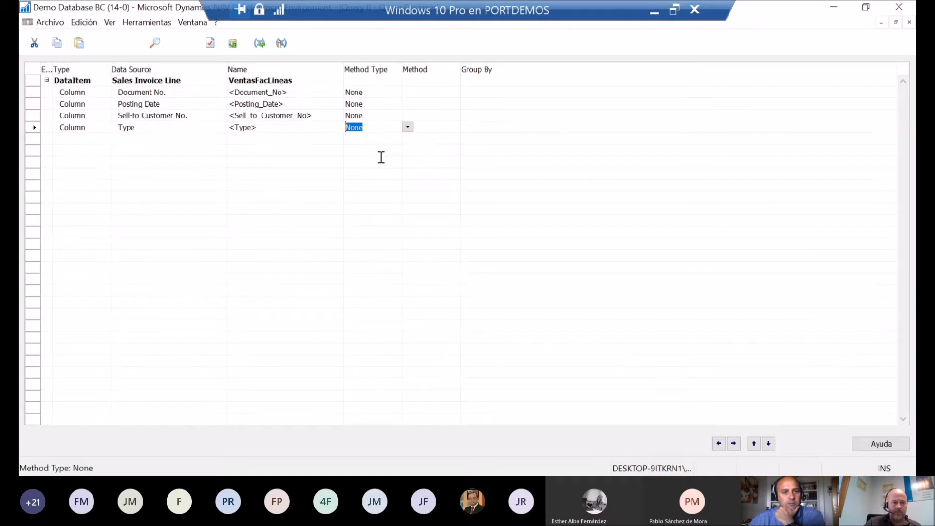
pyautogui.press('Tab')
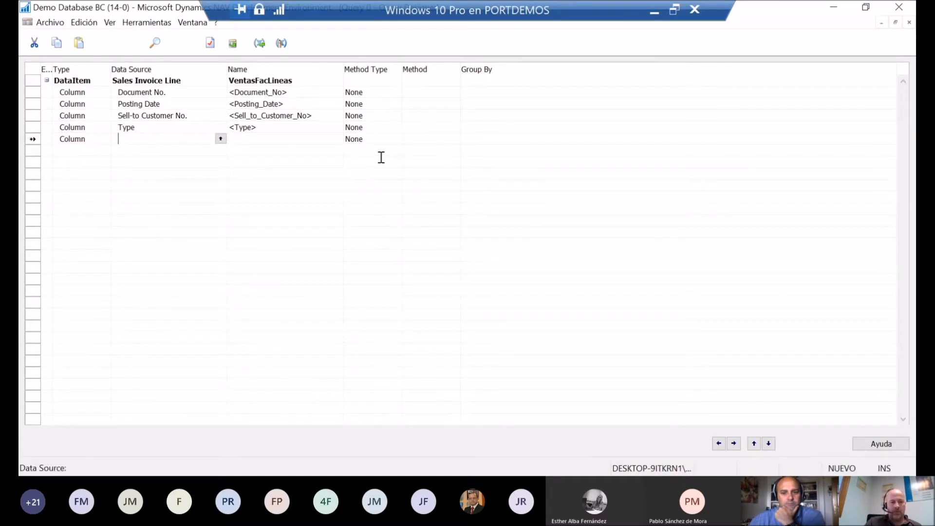
# Step: Add columns for the No. and Description fields, keeping the default names and method type None
pyautogui.write('no')
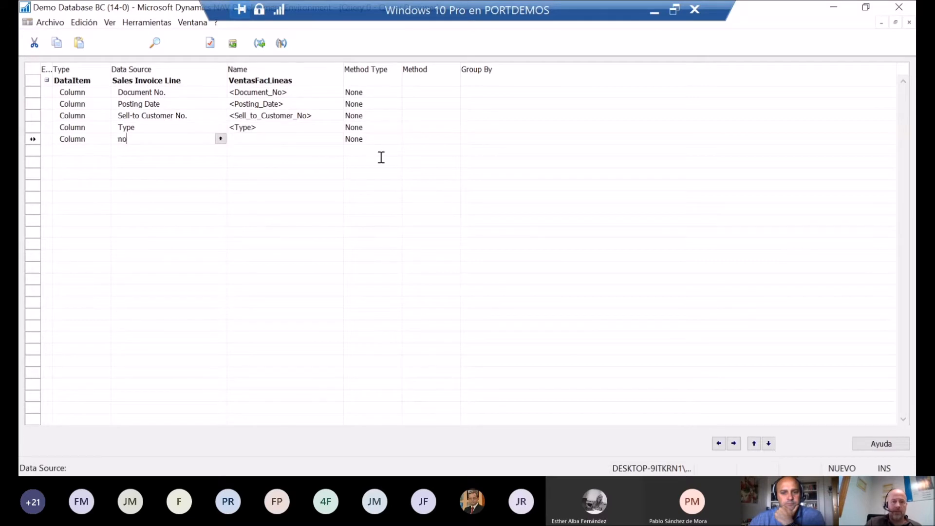
pyautogui.press('Tab')
pyautogui.press('Tab')
pyautogui.press('Tab')
pyautogui.press('Tab')
pyautogui.press('Tab')
pyautogui.write('desc')
# Step: Add a column for the Quantity field below Description, keeping the default name and method type None
pyautogui.press('Tab')
pyautogui.press('Tab')
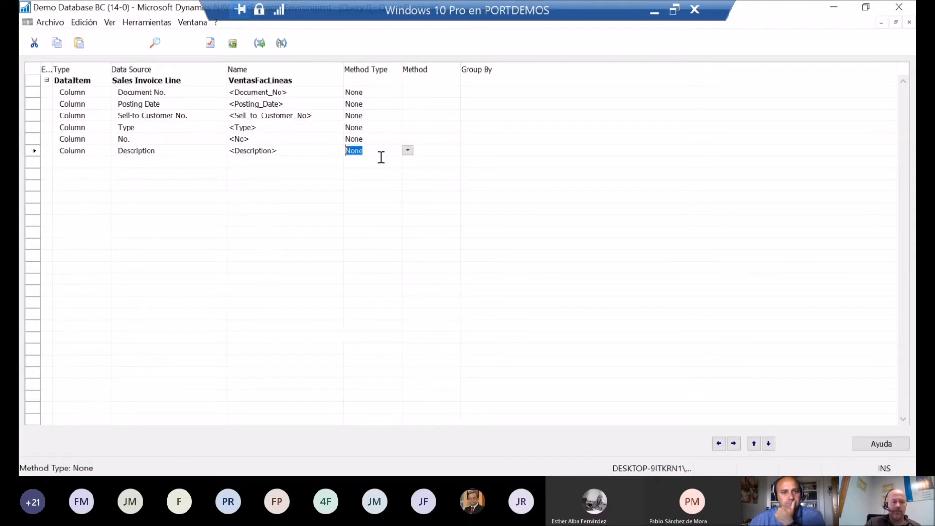
pyautogui.press('Tab')
pyautogui.press('Tab')
pyautogui.press('Tab')
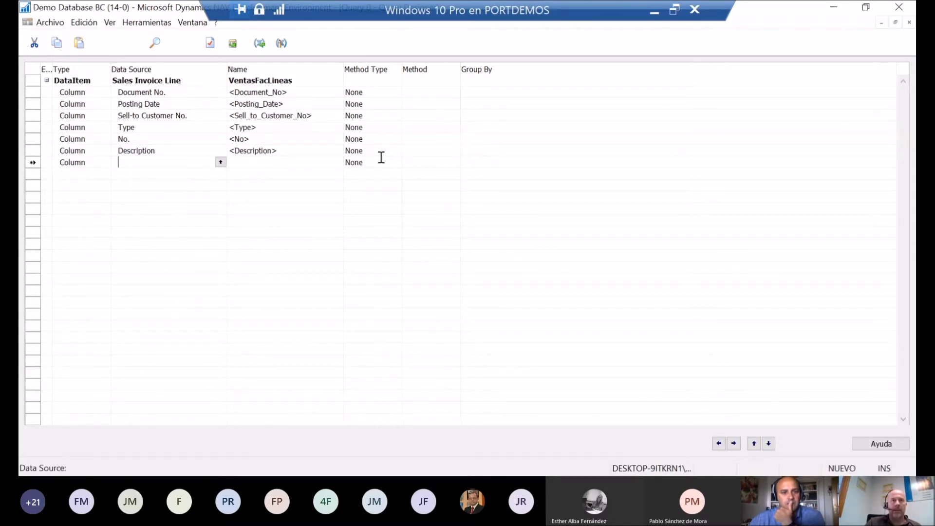
pyautogui.write('qu')
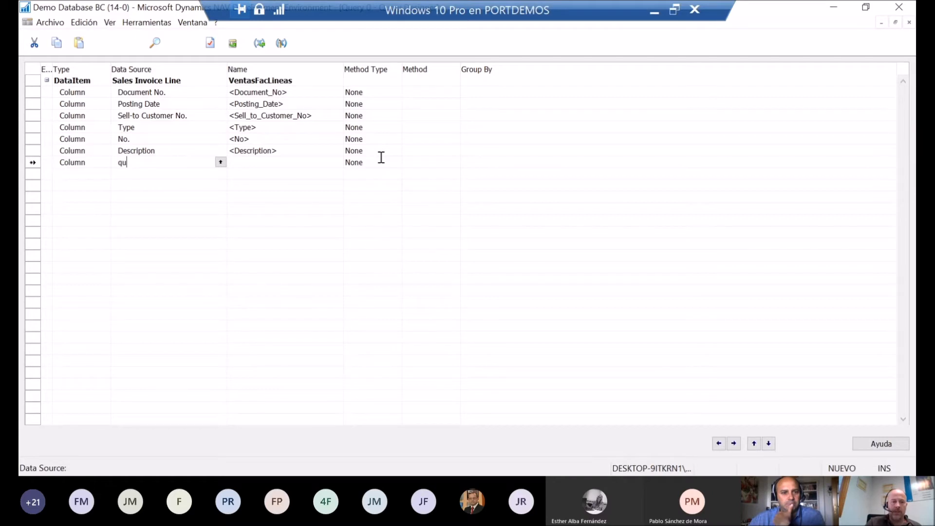
pyautogui.press('Tab')
pyautogui.press('Tab')
pyautogui.press('Tab')
pyautogui.press('Tab')
pyautogui.press('Tab')
pyautogui.press('Tab')
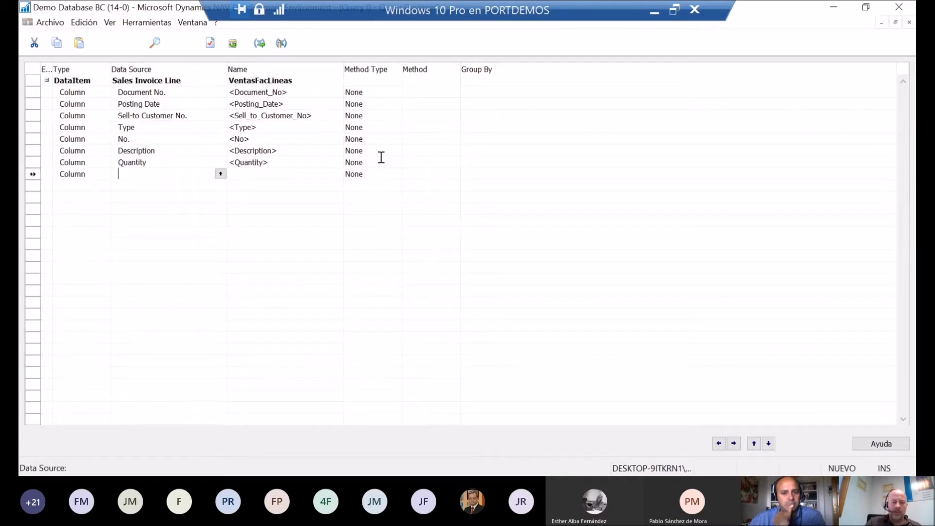
# Step: Add a column for the Unit Price field, keeping the default name and method type None
pyautogui.write('uni')
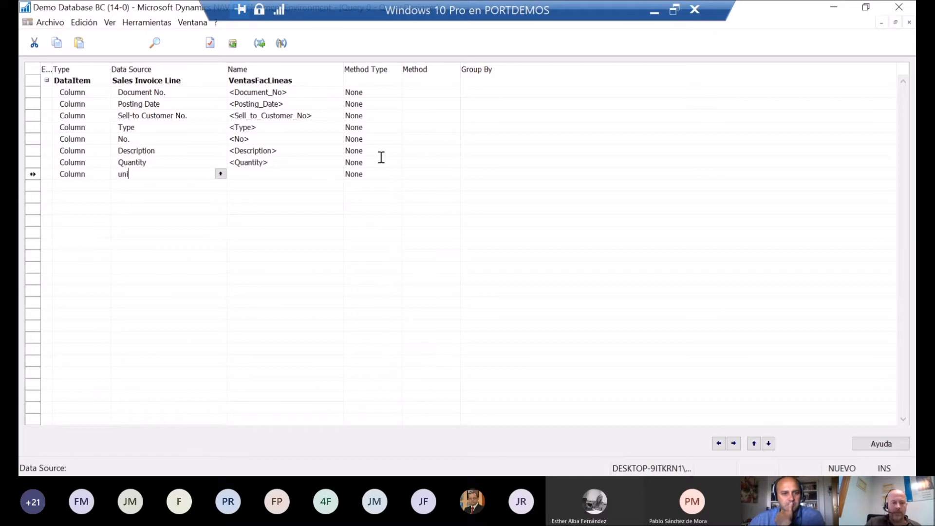
pyautogui.write('t pr')
pyautogui.press('Return')
pyautogui.press('Return')
pyautogui.press('Return')
pyautogui.press('Return')
# Step: Add a column for the Unit Cost (LCY) field, keeping the default name and method type None
pyautogui.write('unit ')
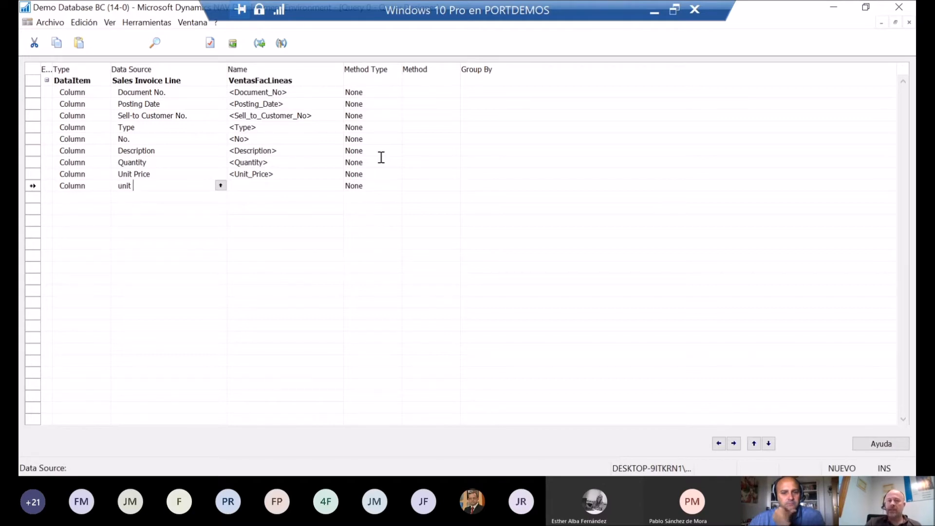
pyautogui.write('cost')
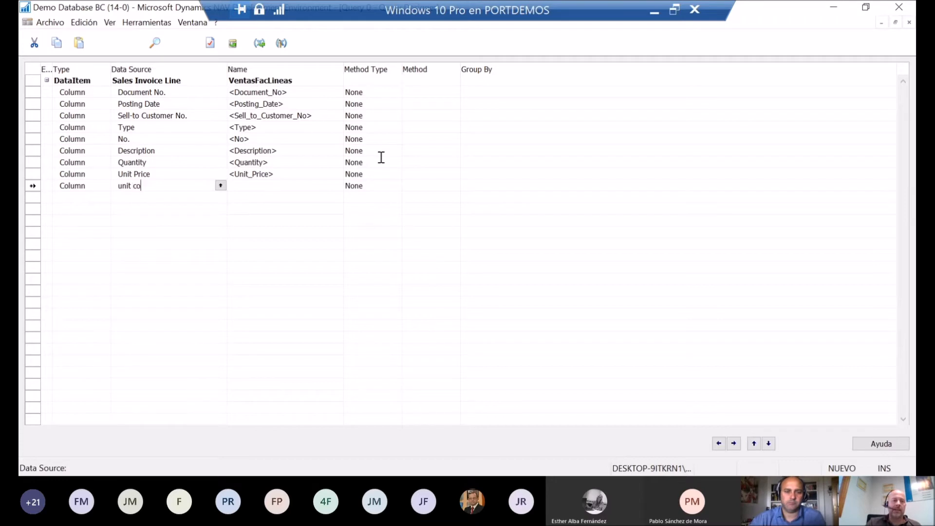
pyautogui.press('Return')
pyautogui.press('Return')
pyautogui.press('Return')
pyautogui.press('Return')
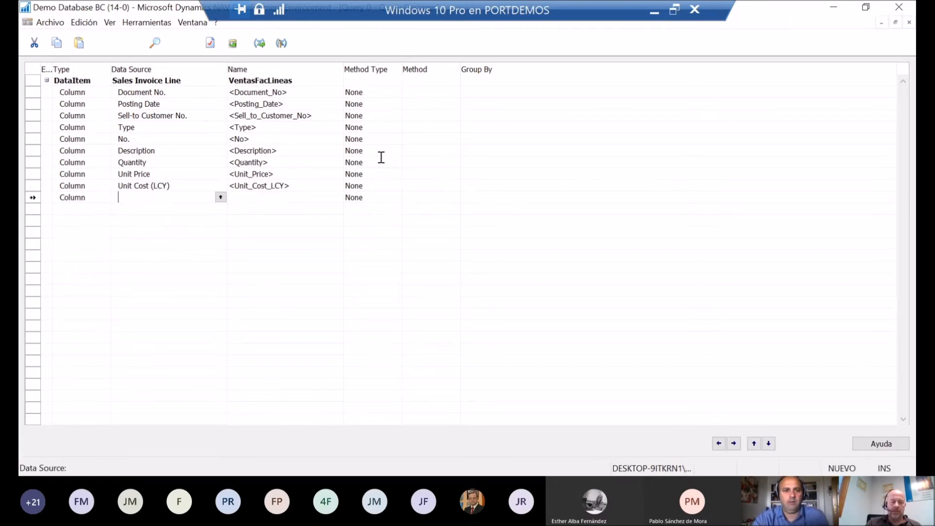
# Step: Add a final column for the Amount field with method type None
pyautogui.write('amount')
pyautogui.press('Return')
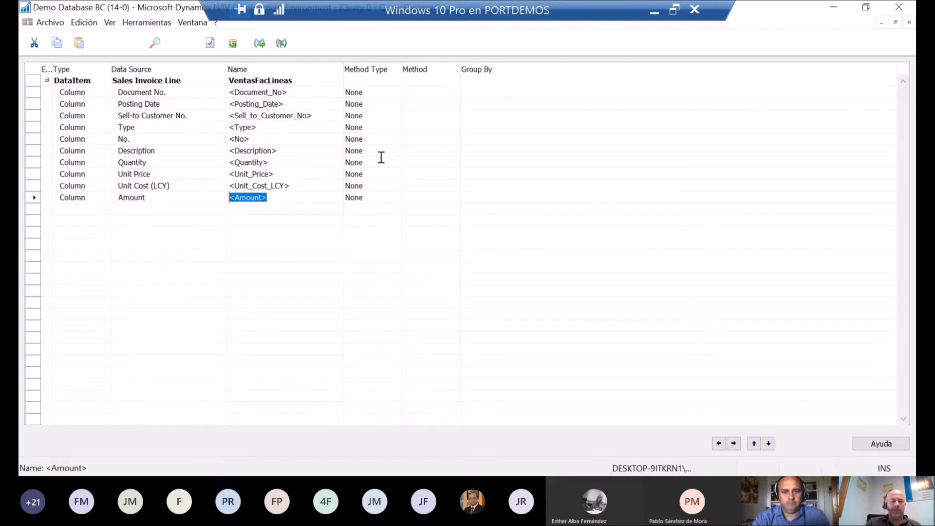
pyautogui.press('Return')
# Step: Rename the Document No. column as NumeroDocumento and the Posting Date column as FechaRegistro
pyautogui.press('Up')
pyautogui.press('Up')
pyautogui.press('Up')
pyautogui.press('Up')
pyautogui.press('Up')
pyautogui.press('Up')
pyautogui.press('Up')
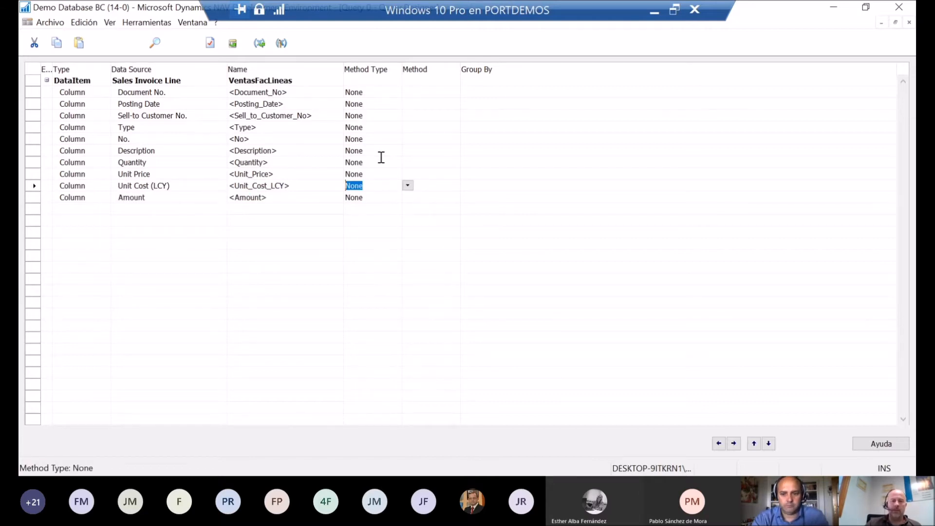
pyautogui.press('Up')
pyautogui.press('Up')
pyautogui.press('Left')
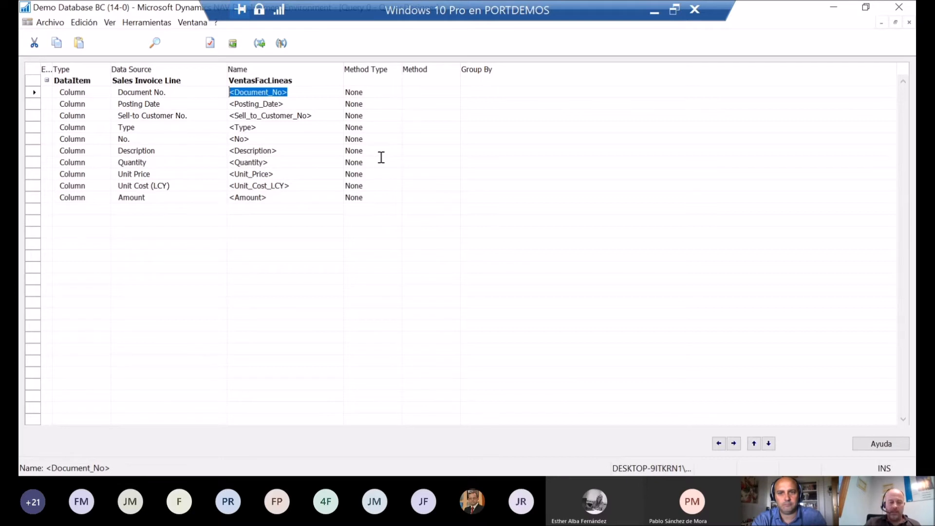
pyautogui.write('Numero')
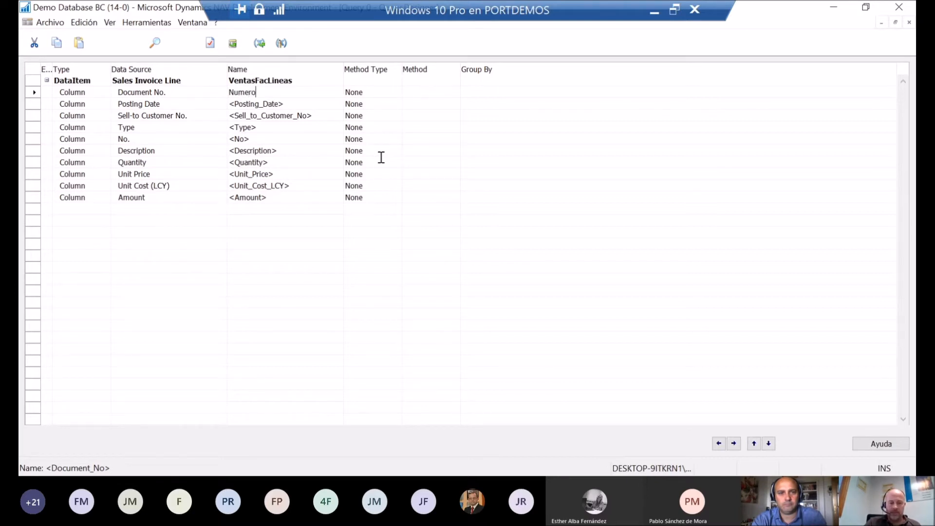
pyautogui.write('Documento')
pyautogui.press('Down')
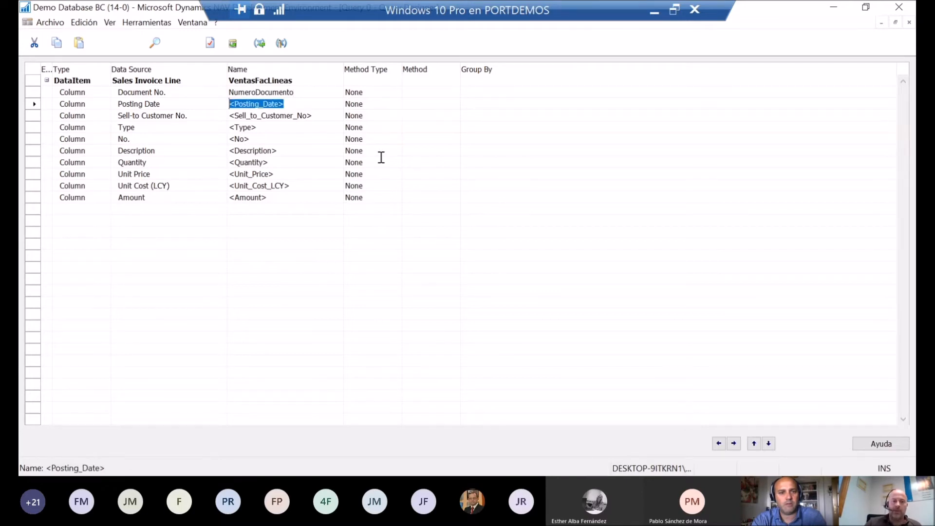
pyautogui.write('Fecha')
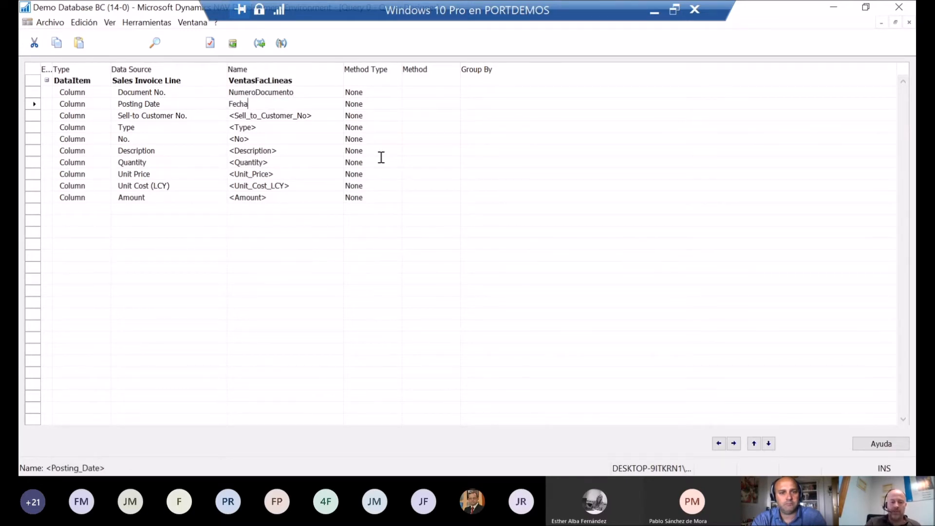
pyautogui.write('Registro')
pyautogui.press('Down')
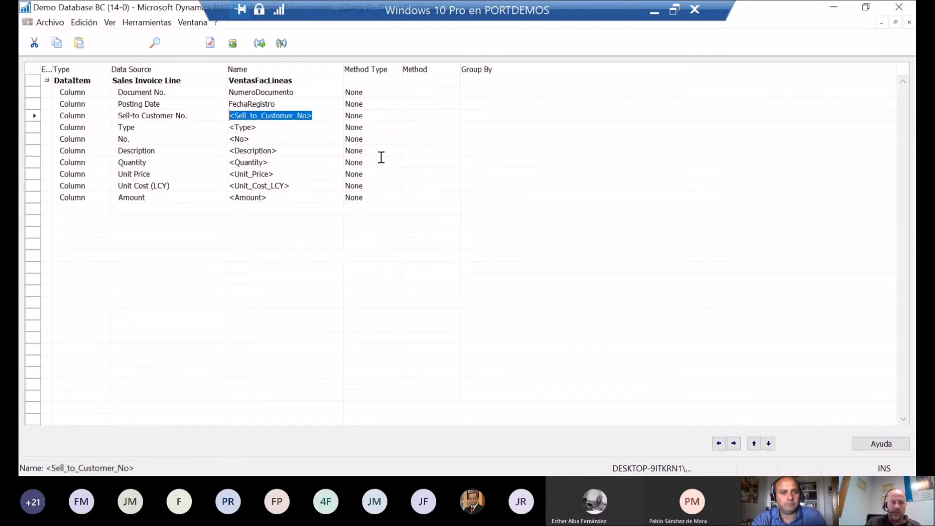
# Step: Rename the Sell-to Customer No. column as ClienteNo and the Type column as Tipo
pyautogui.write('C')
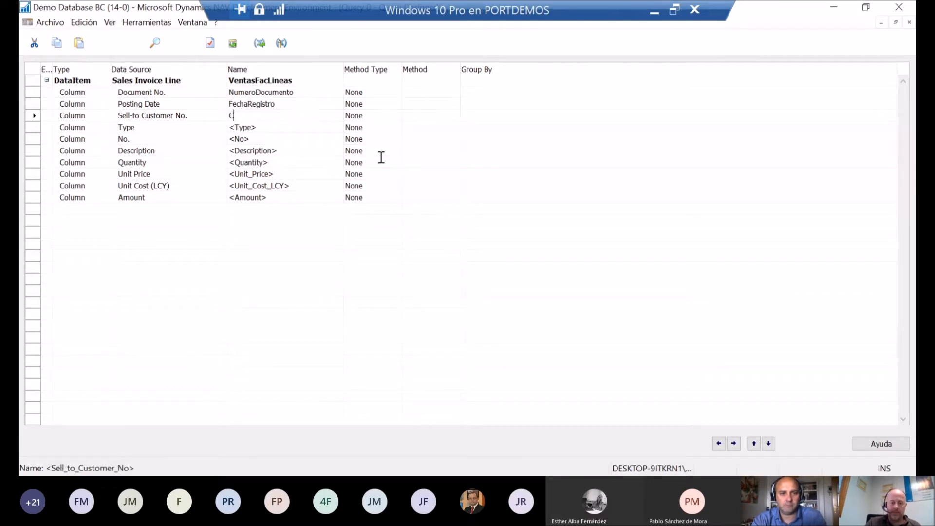
pyautogui.write('lienteNo')
pyautogui.press('Down')
pyautogui.write('Tipo')
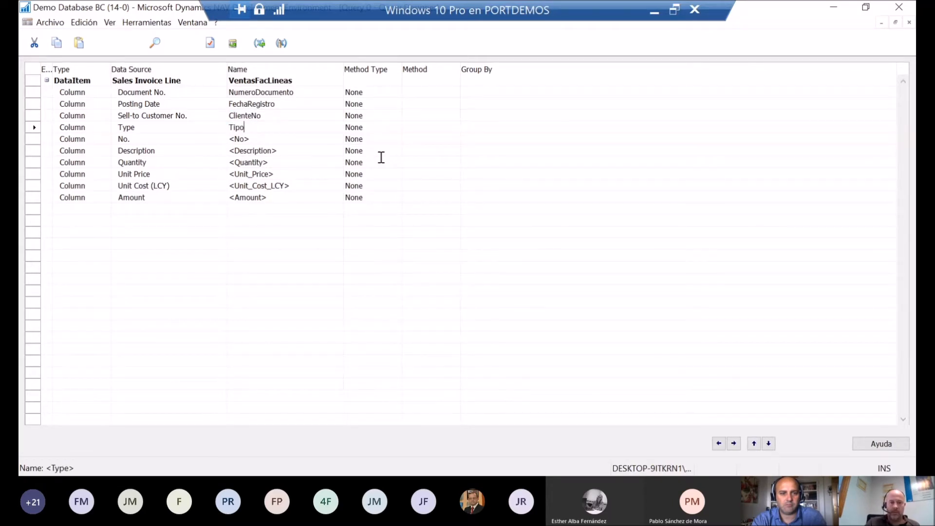
# Step: Name the No. column No and rename the Description column as Descripcion
pyautogui.press('Down')
pyautogui.write('No')
pyautogui.press('Down')
pyautogui.write('Desc')
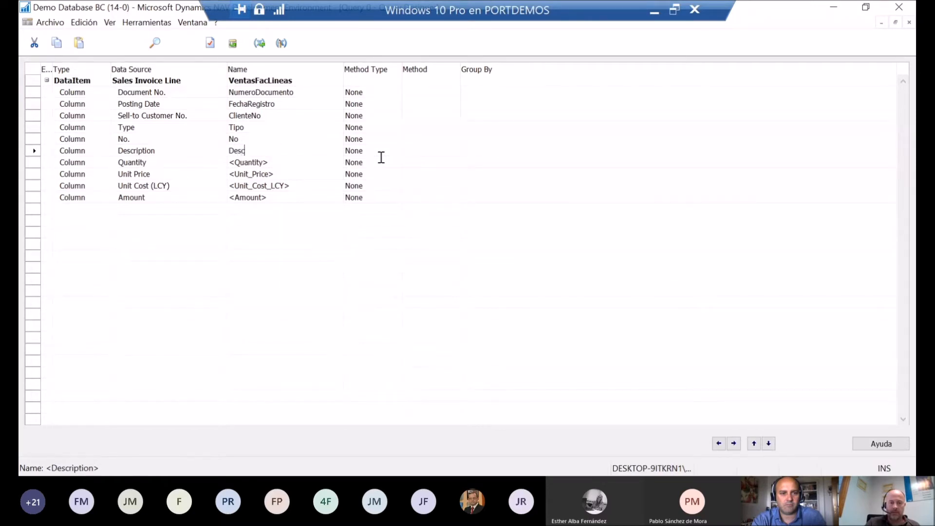
pyautogui.write('ripcion')
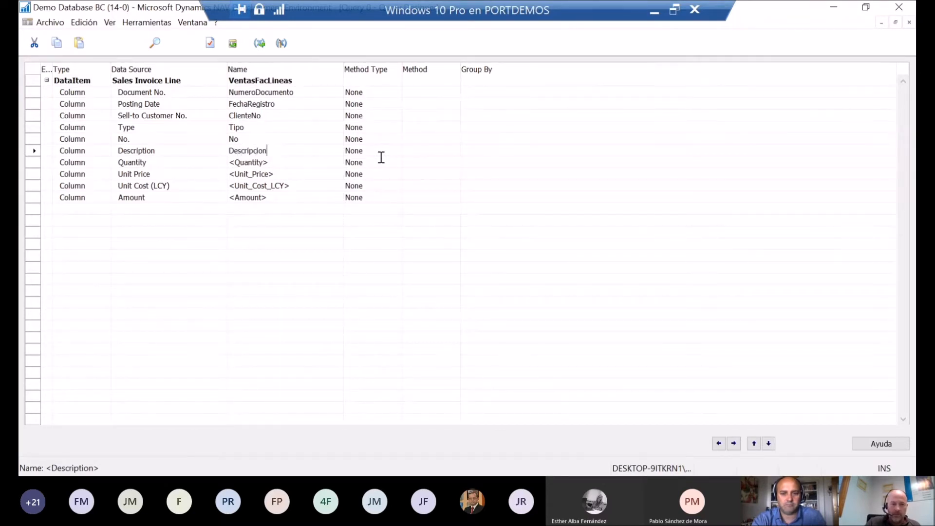
# Step: Rename the Quantity column as Cantidad and the Unit Price column as PrecioUnitario
pyautogui.press('Down')
pyautogui.write('Cantidad')
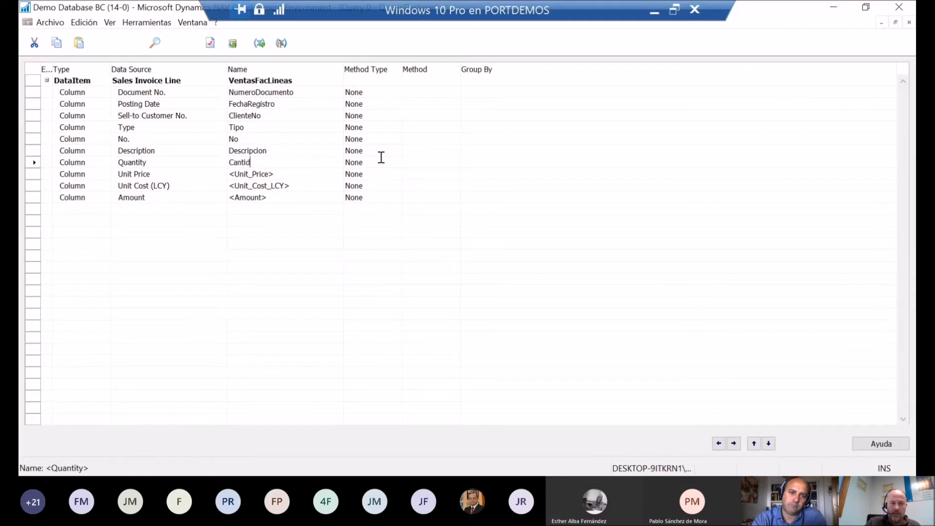
pyautogui.press('Down')
pyautogui.write('Preci')
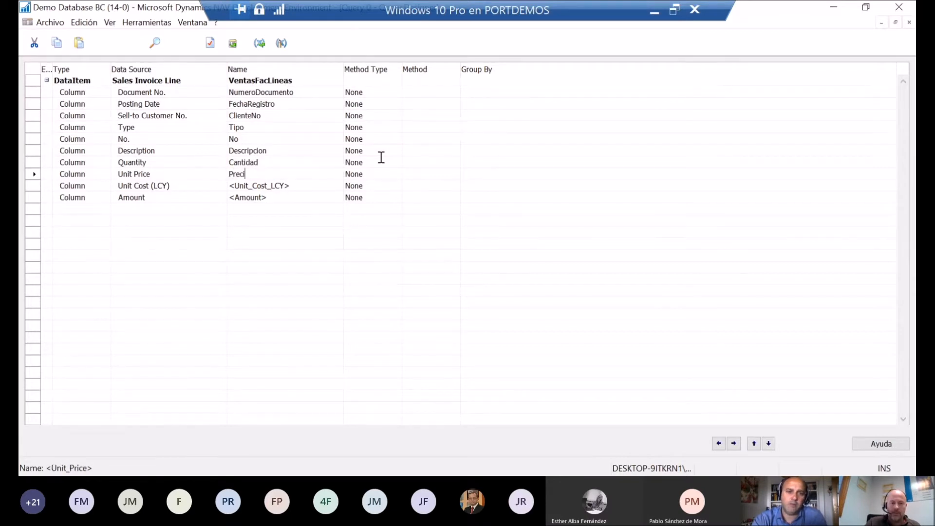
pyautogui.write('oUnitario')
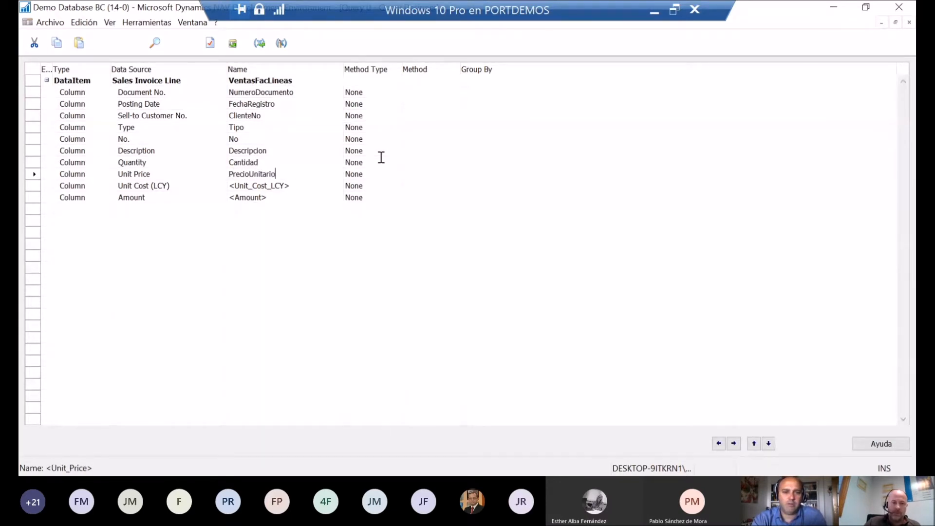
# Step: Rename the Unit Cost (LCY) column as CosteUnitario and the Amount column as Importe
pyautogui.press('Down')
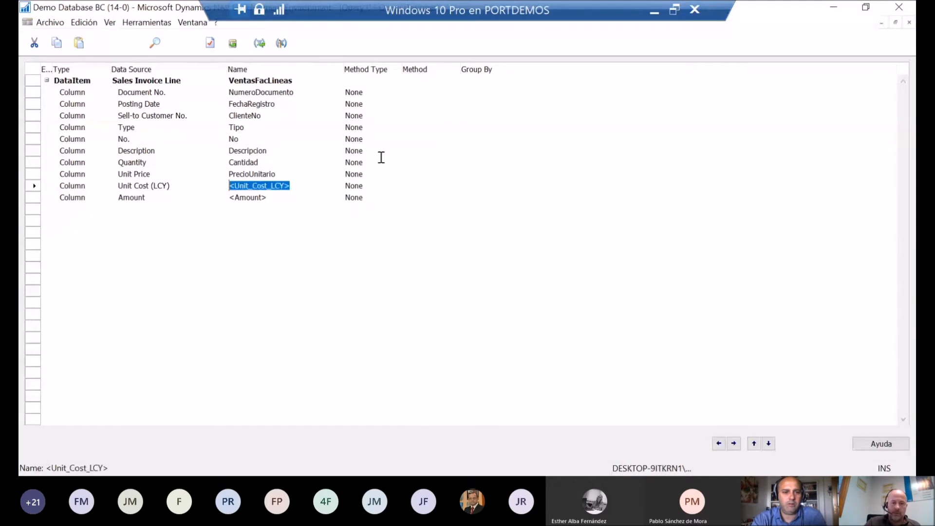
pyautogui.write('Coste')
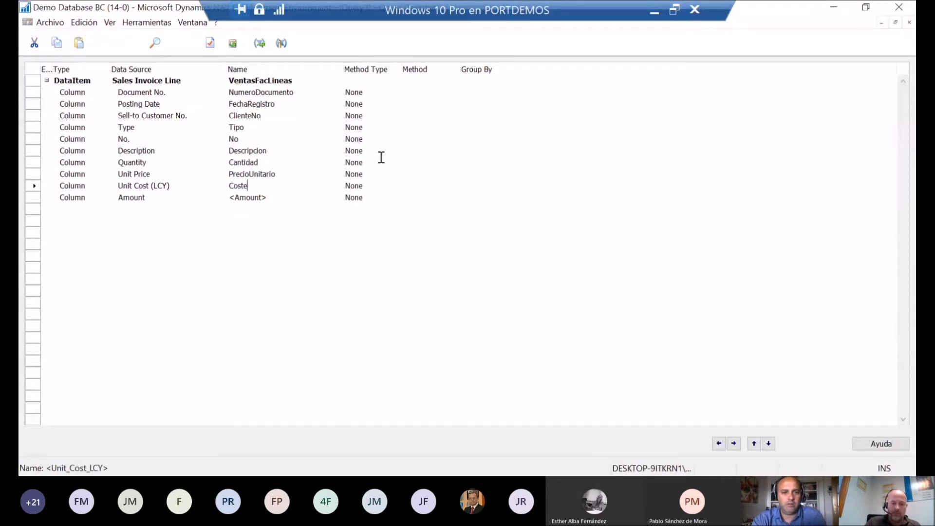
pyautogui.write('Unitario')
pyautogui.press('Down')
pyautogui.write('Importe')
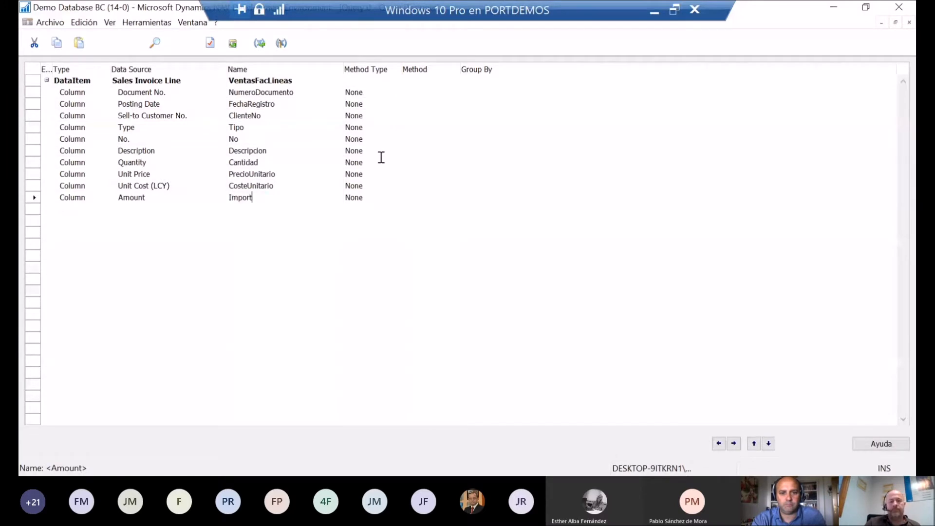
pyautogui.press('Up')
pyautogui.press('Up')
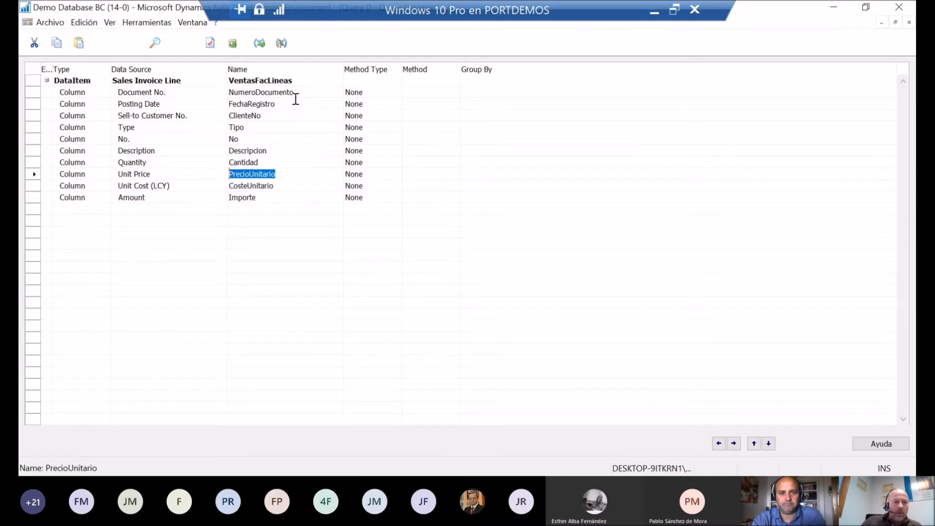
pyautogui.click(274, 167)
pyautogui.click(300, 137)
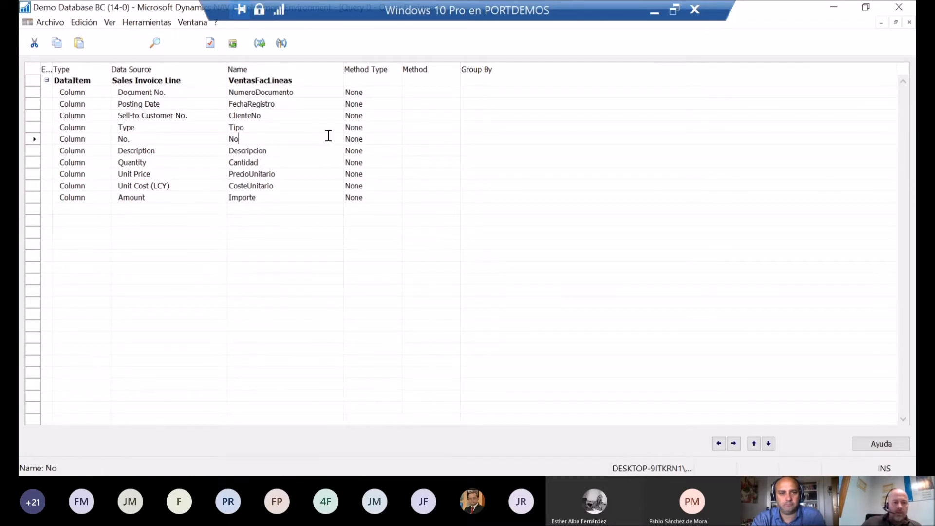
# Step: Close the query design and save it compiled with ID 50021 and the name QVentasFacLineas
pyautogui.click(909, 23)
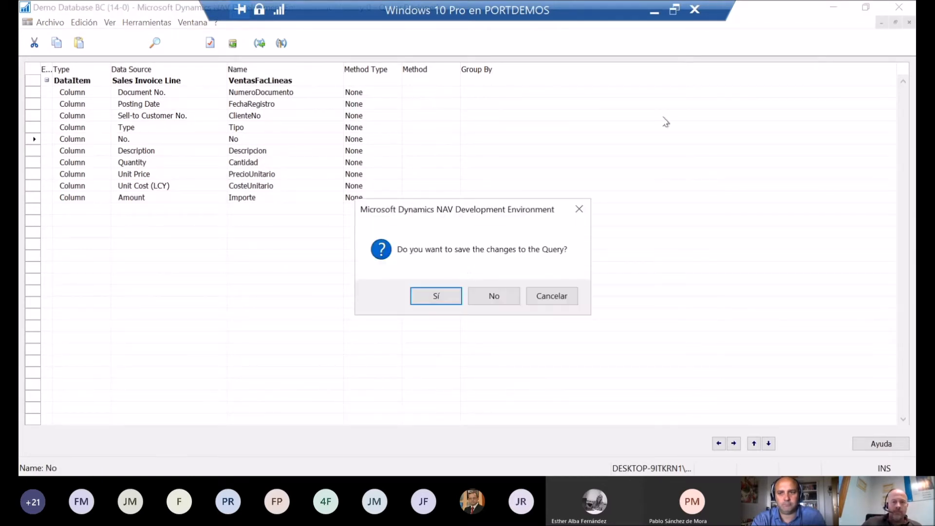
pyautogui.click(433, 299)
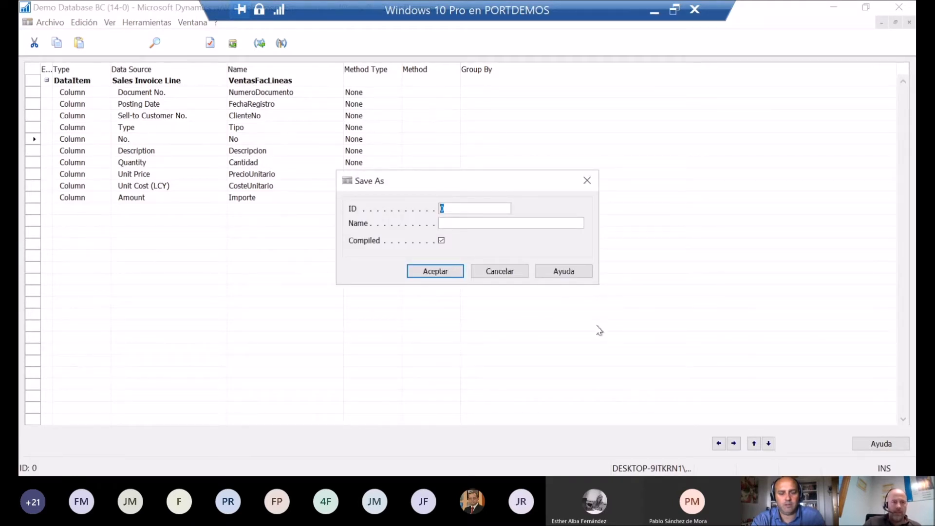
pyautogui.write('500')
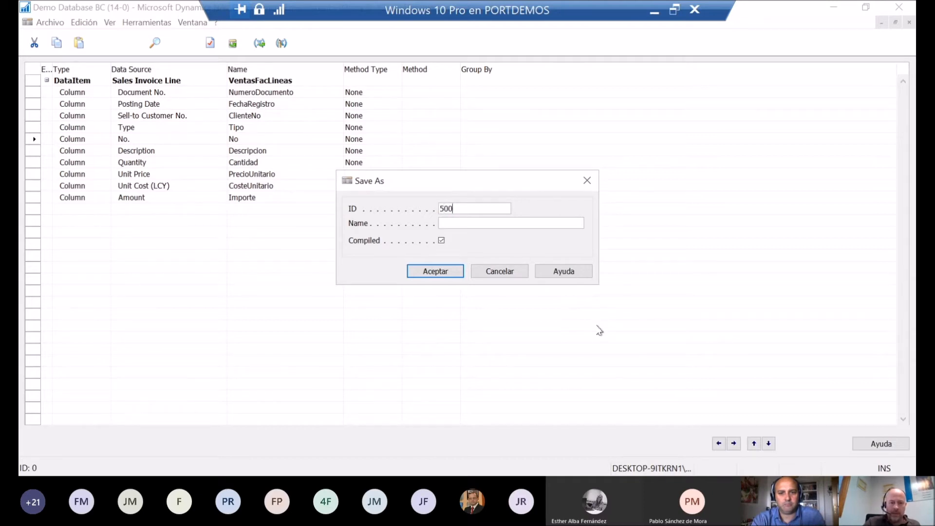
pyautogui.write('21')
pyautogui.press('Tab')
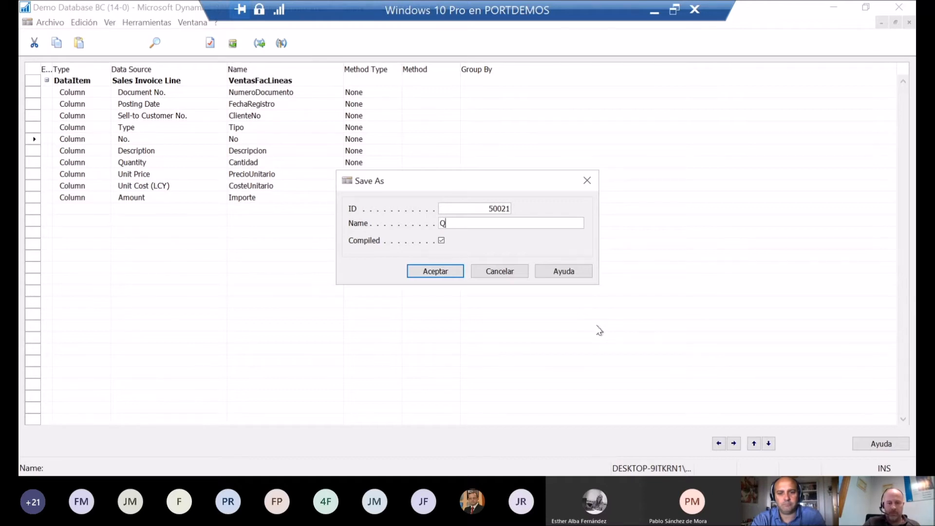
pyautogui.write('tasFacLineas')
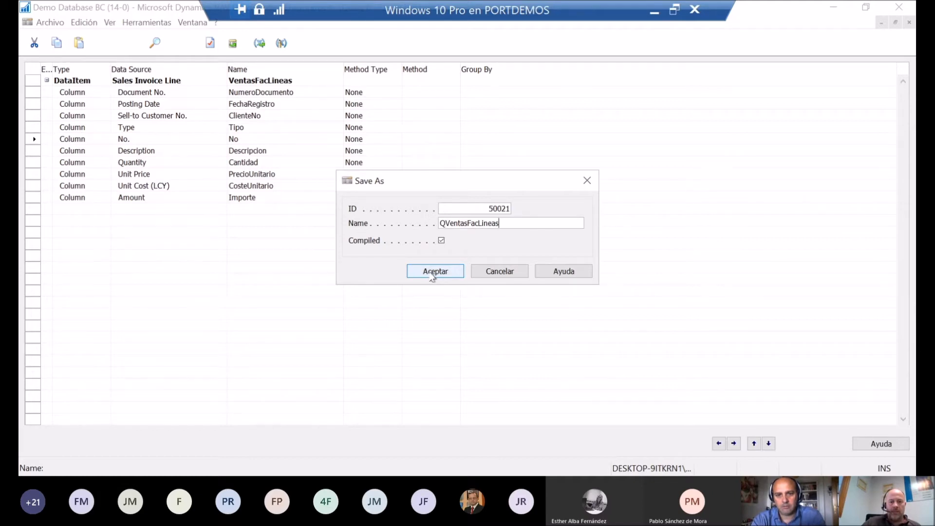
pyautogui.click(434, 272)
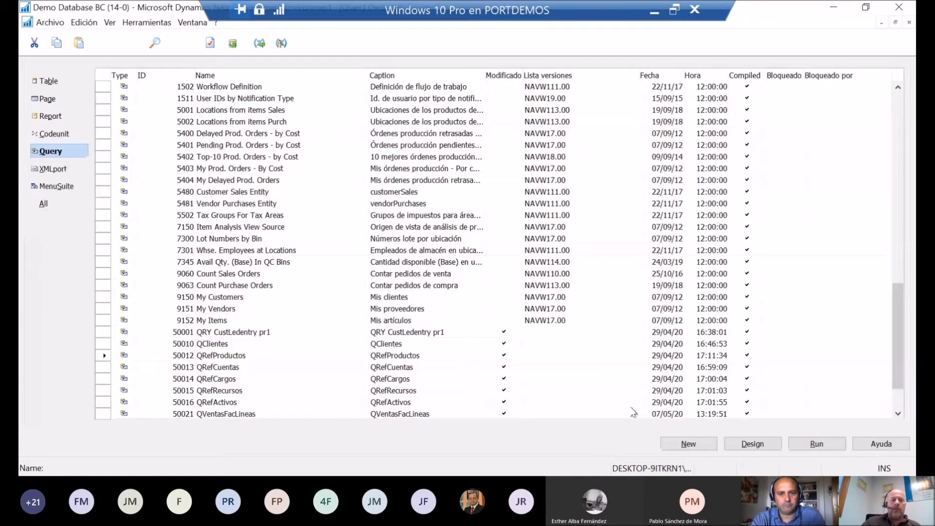
# Step: Import the prepared object file containing the queries QVentasFacLineas and QVentasAboLineas, replacing the existing QVentasFacLineas
pyautogui.click(285, 415)
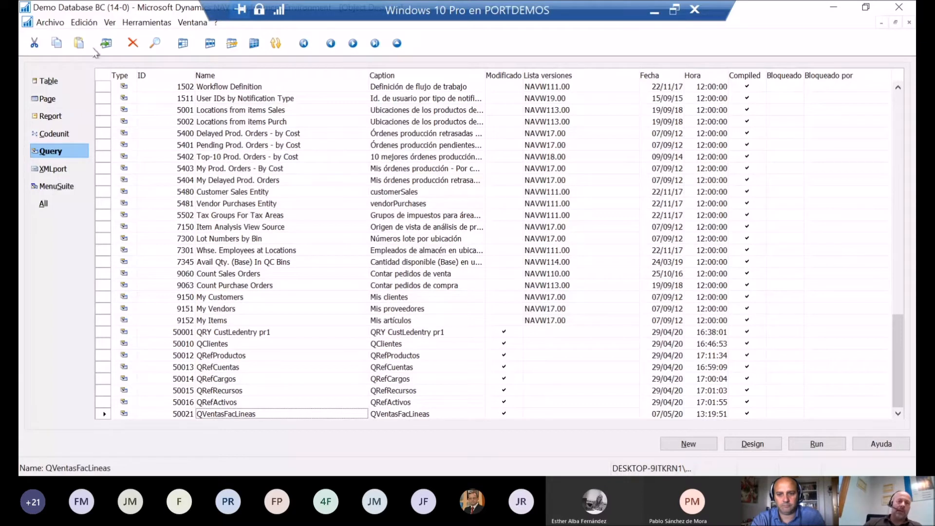
pyautogui.click(50, 23)
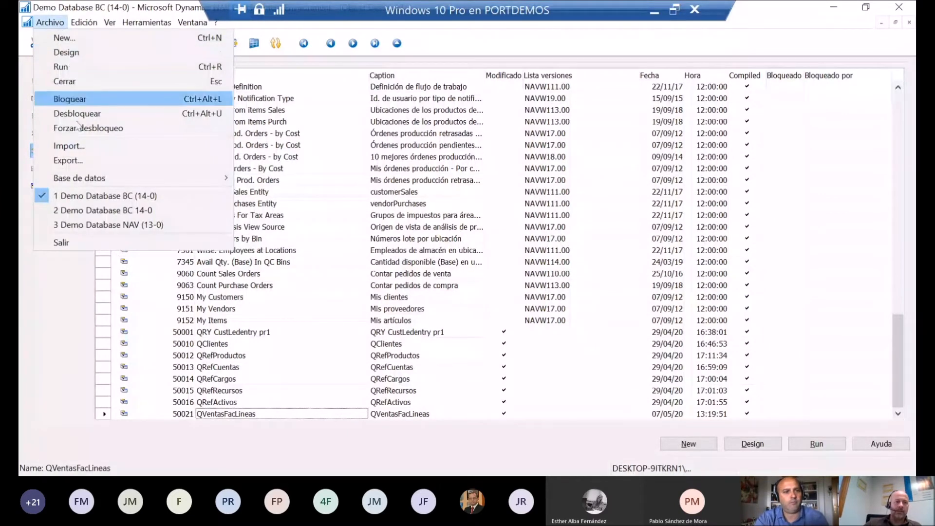
pyautogui.click(69, 146)
pyautogui.doubleClick(190, 163)
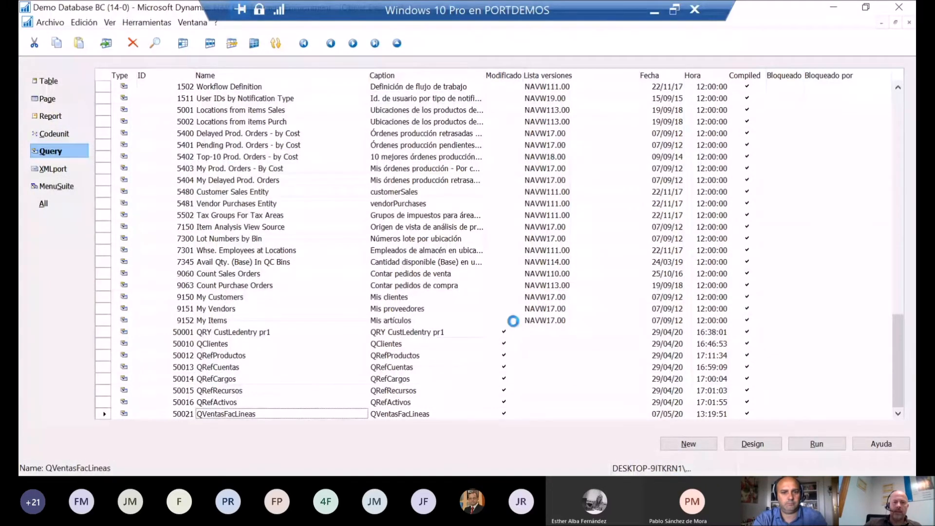
pyautogui.click(622, 442)
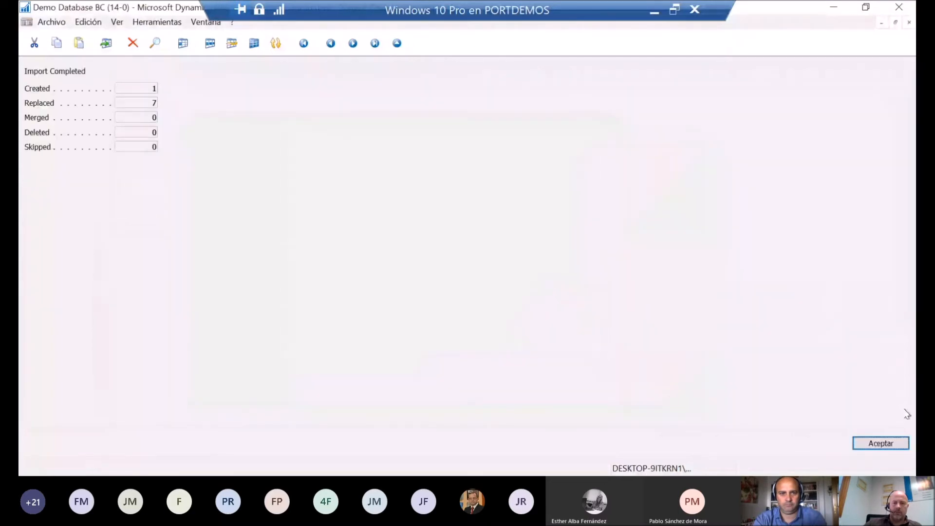
pyautogui.click(880, 444)
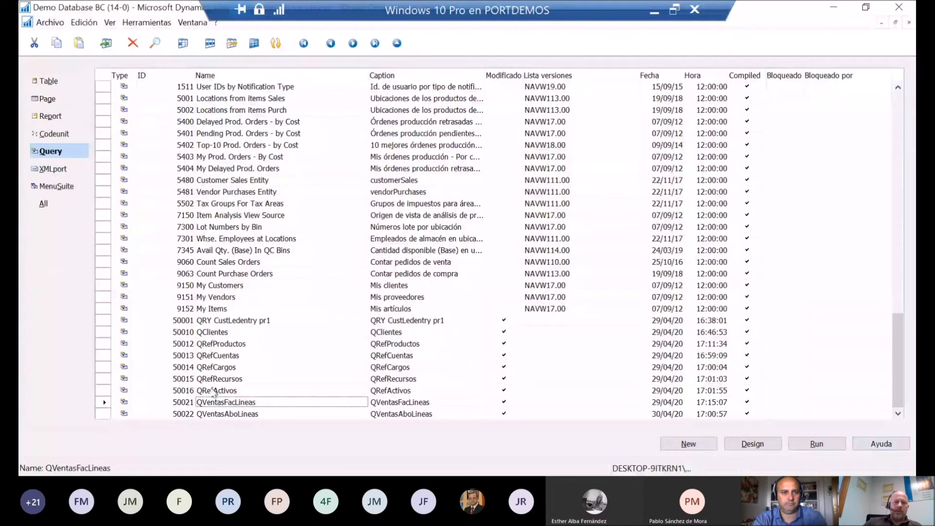
# Step: Open query 50022 QVentasAboLineas in design mode and review its columns down to Cantidad
pyautogui.click(229, 414)
pyautogui.click(753, 444)
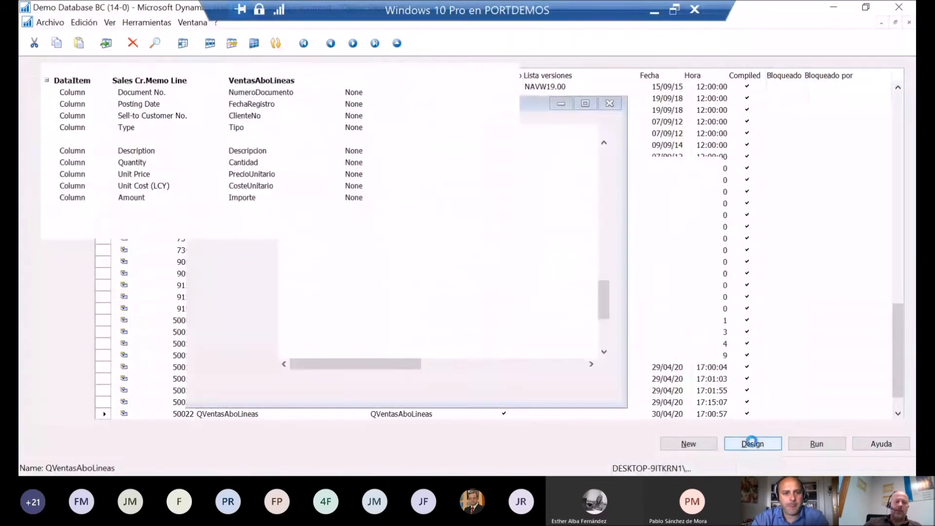
pyautogui.click(144, 165)
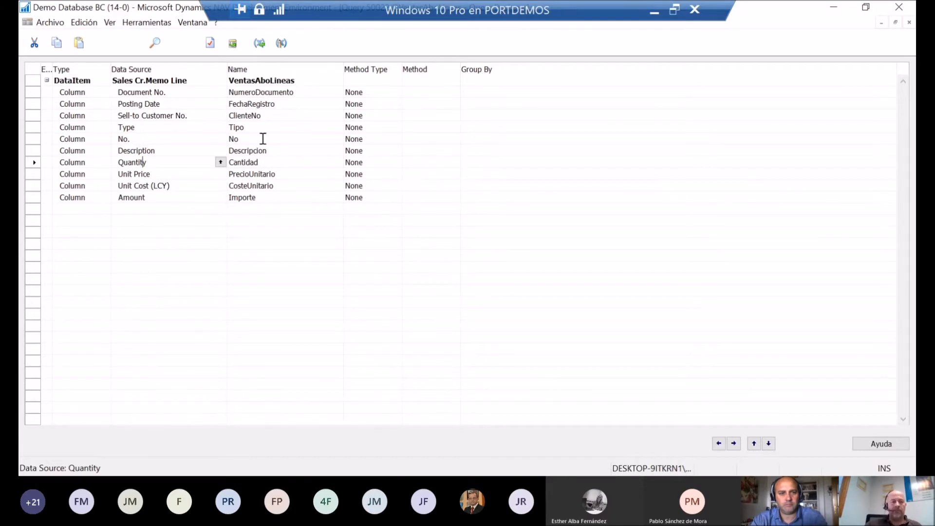
pyautogui.click(270, 161)
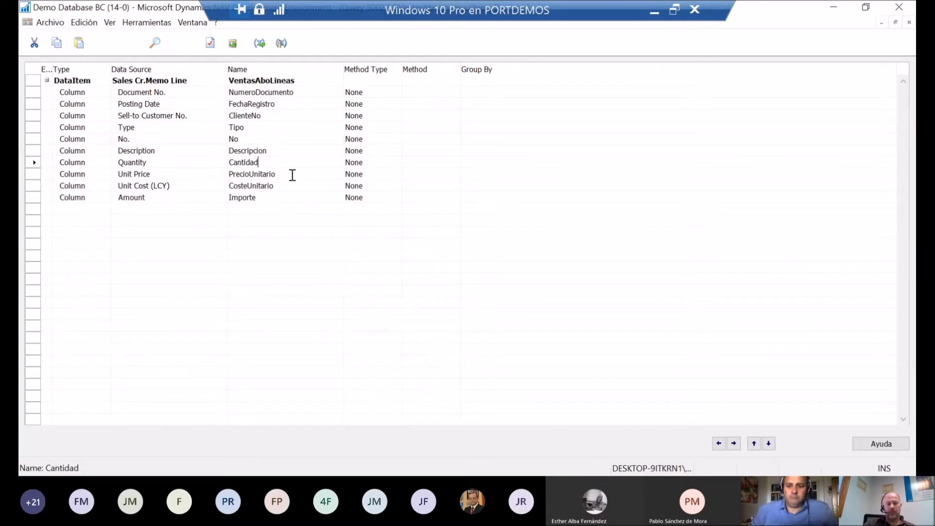
pyautogui.press('Down')
pyautogui.press('Up')
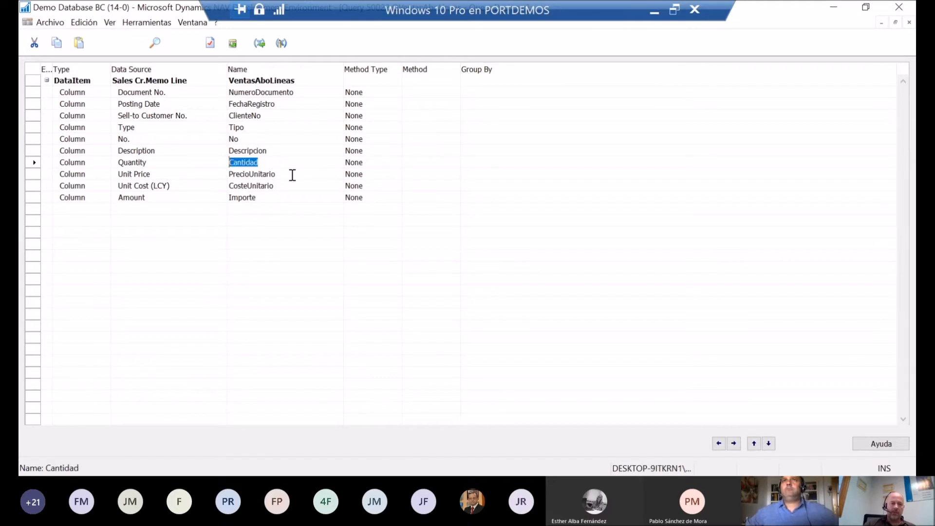
# Step: Check the ReverseSign property of the Cantidad column, review the Importe column and close the query design
pyautogui.click(211, 43)
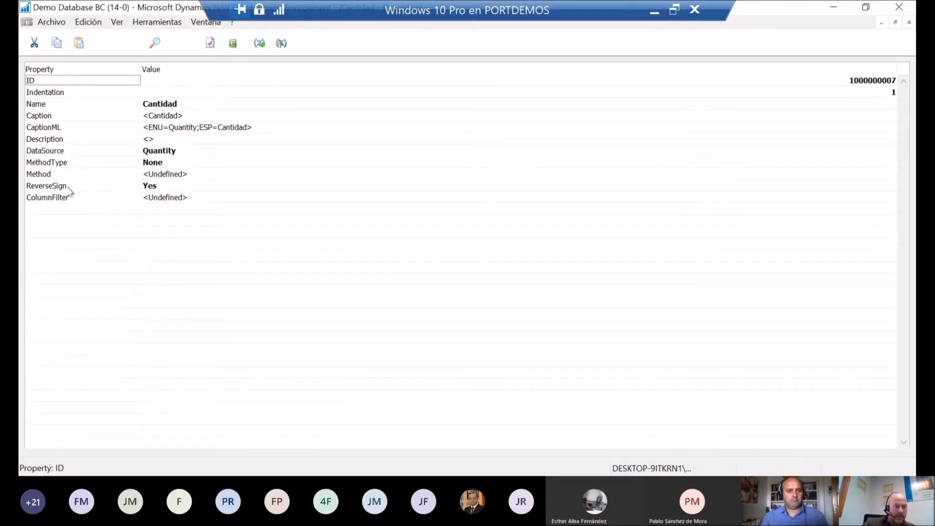
pyautogui.click(154, 185)
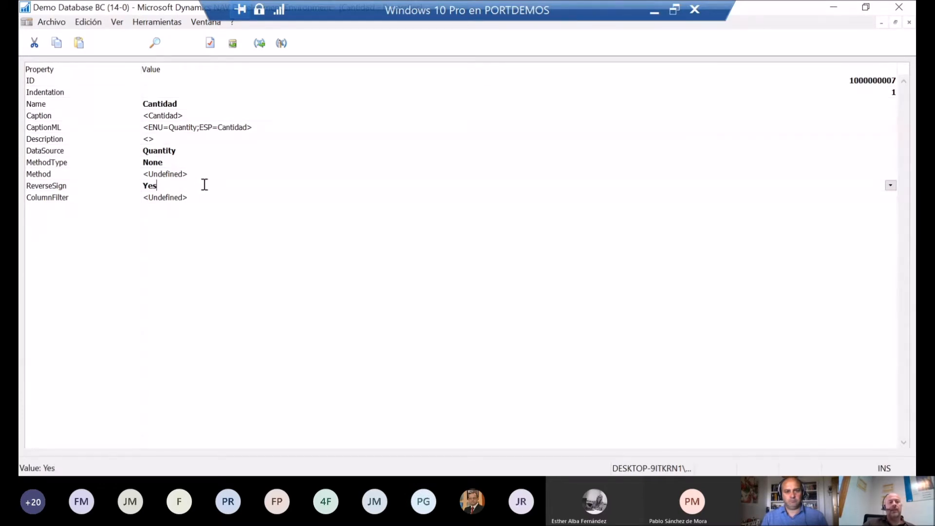
pyautogui.press('Escape')
pyautogui.press('Escape')
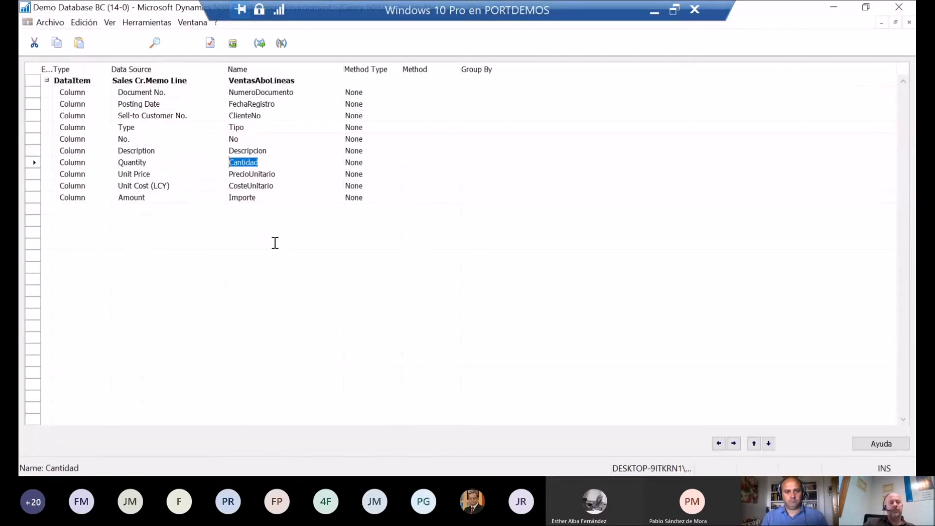
pyautogui.click(264, 197)
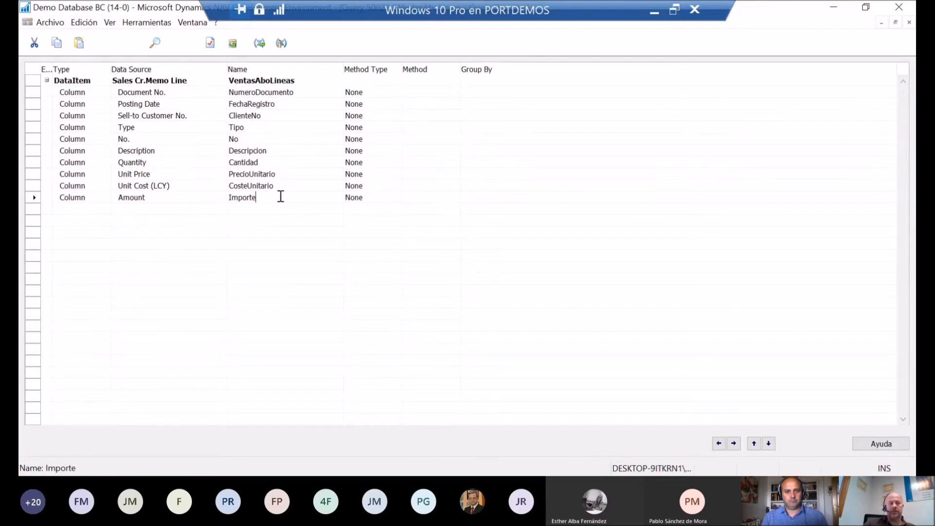
pyautogui.press('Escape')
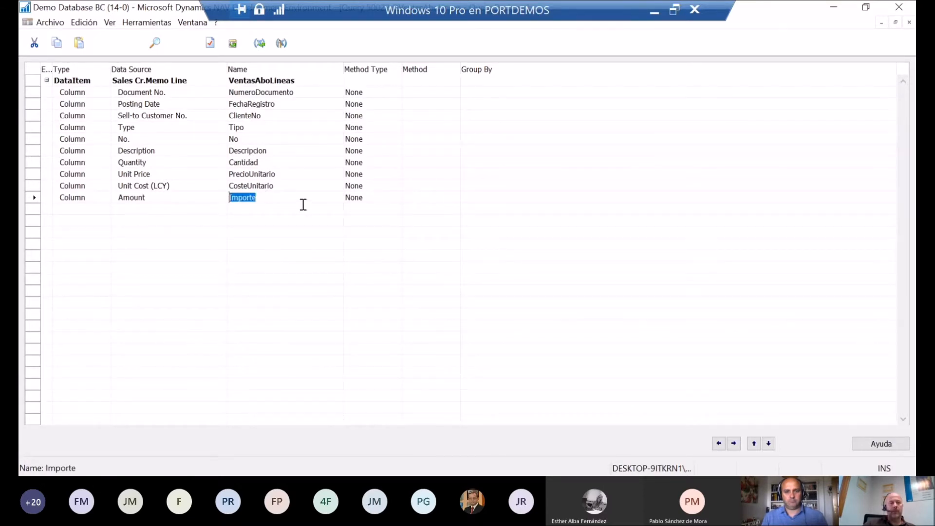
pyautogui.press('Escape')
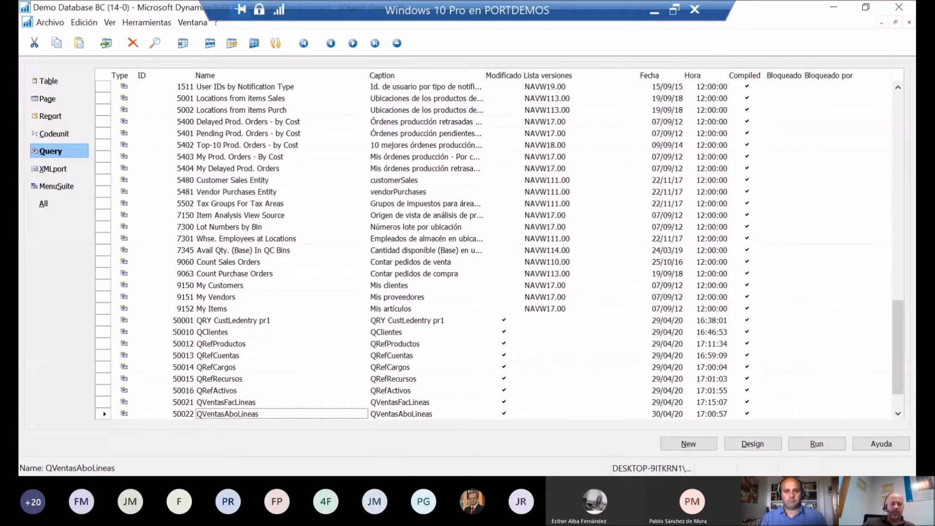
# Step: Switch to the Business Central Windows client, search for servicios web and open the Servicios Web page
pyautogui.hotkey('alt', 'Tab')
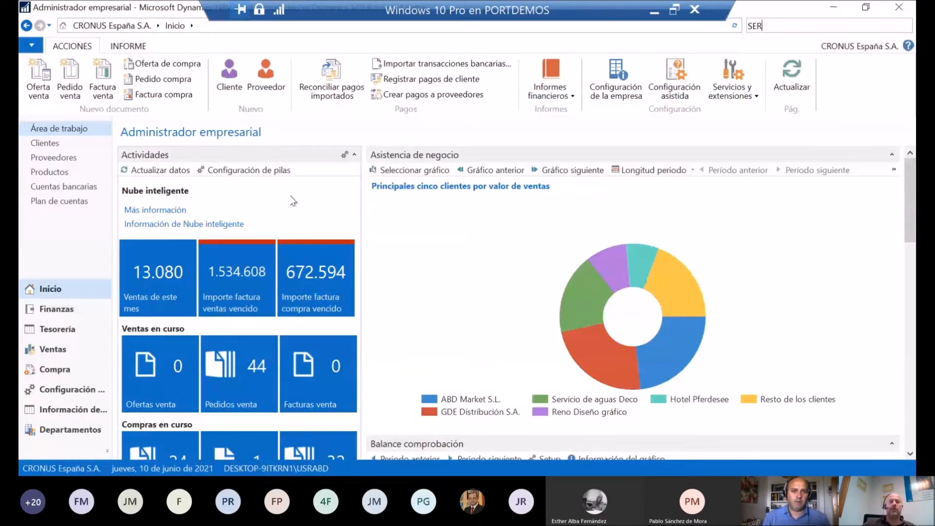
pyautogui.press('BackSpace')
pyautogui.press('BackSpace')
pyautogui.press('BackSpace')
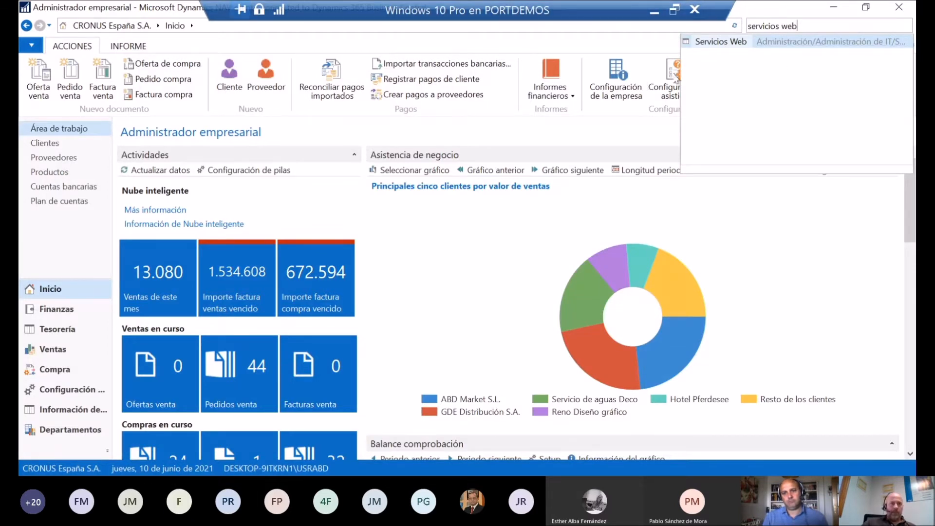
pyautogui.click(736, 44)
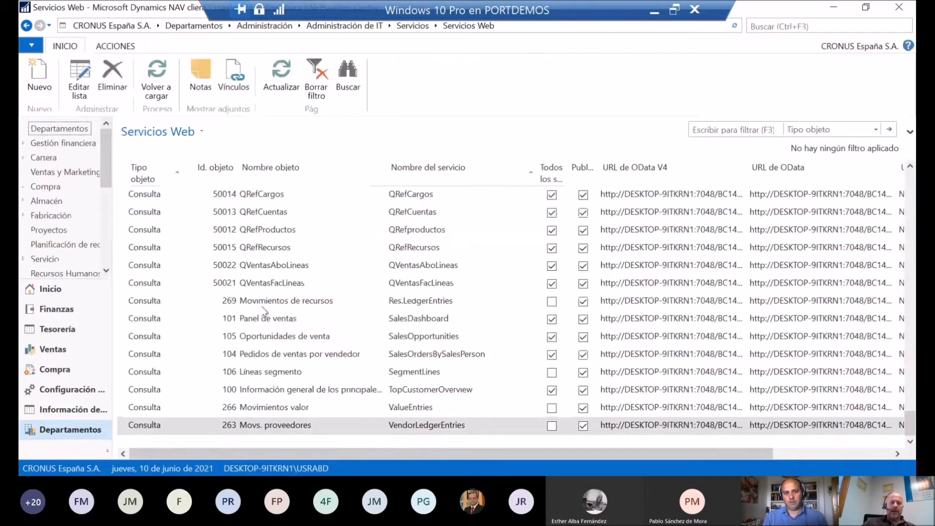
# Step: Examine the Servicios Web list for the published services of queries 50021 QVentasFacLineas and 50022 QVentasAboLineas
pyautogui.scroll(15, 263, 305)
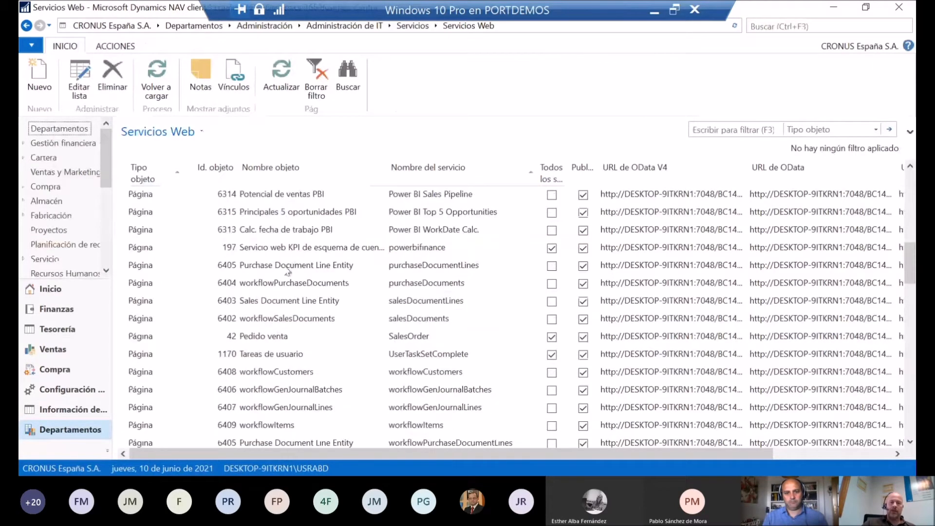
pyautogui.scroll(10, 284, 278)
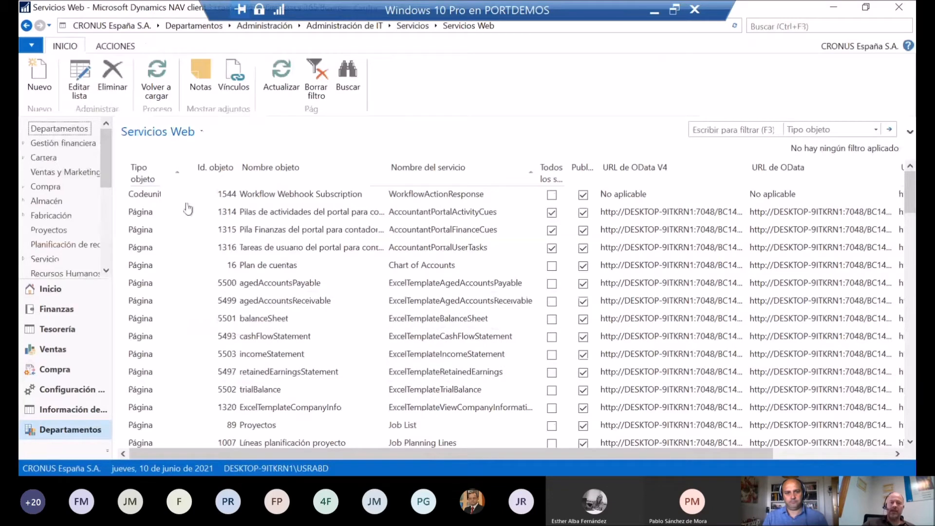
pyautogui.scroll(-15, 169, 239)
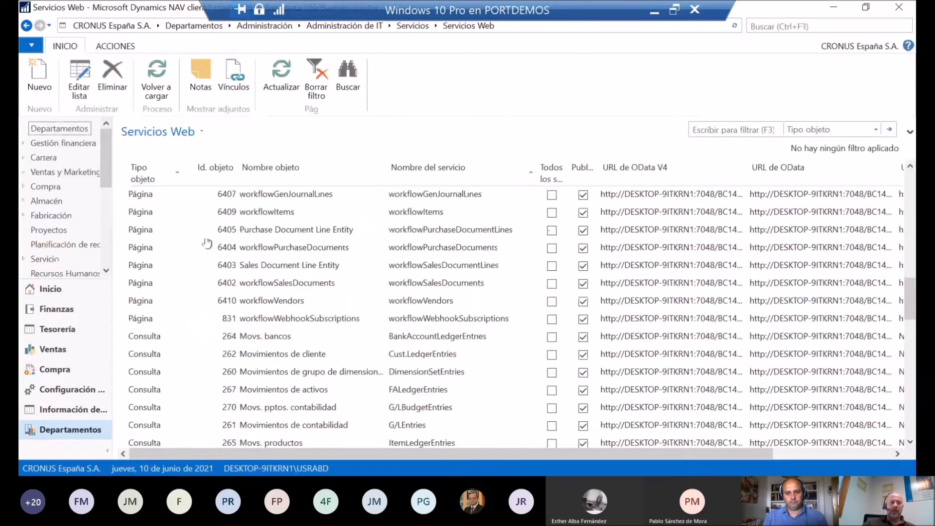
pyautogui.scroll(-8, 207, 243)
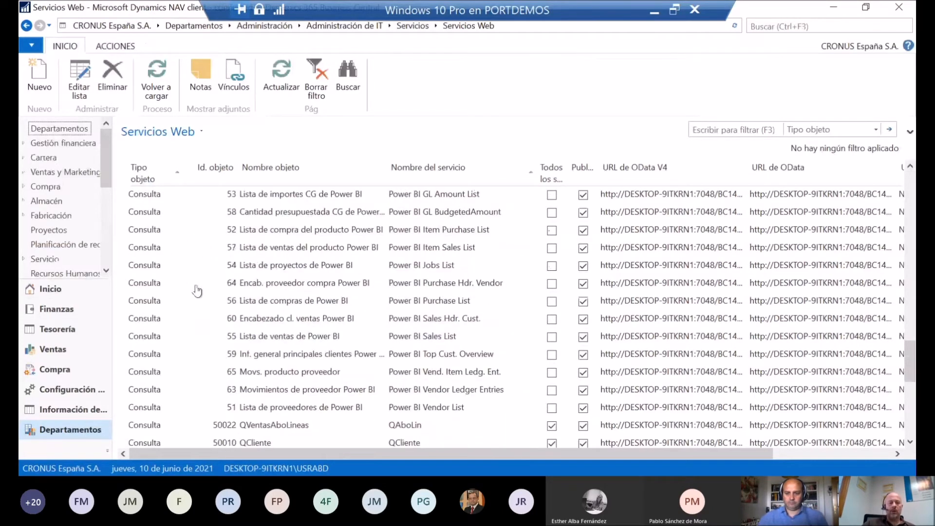
pyautogui.scroll(-4, 197, 291)
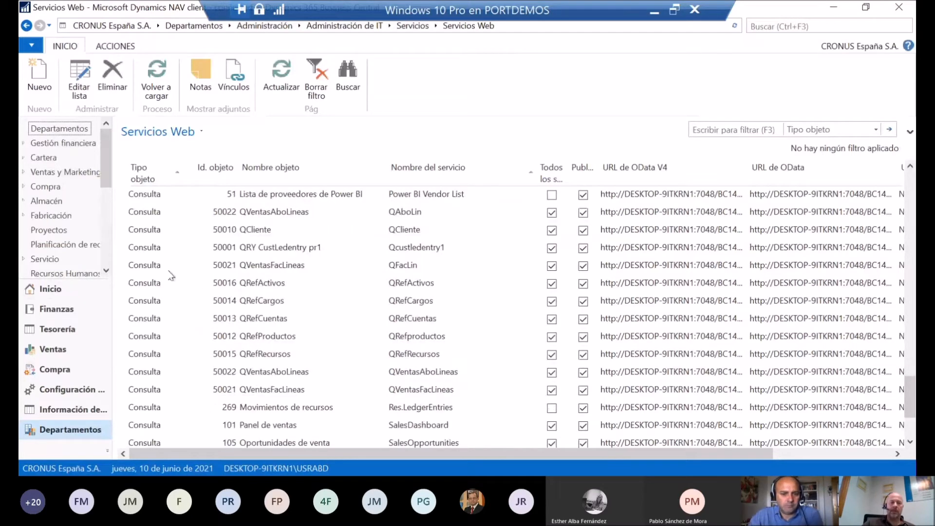
pyautogui.click(276, 374)
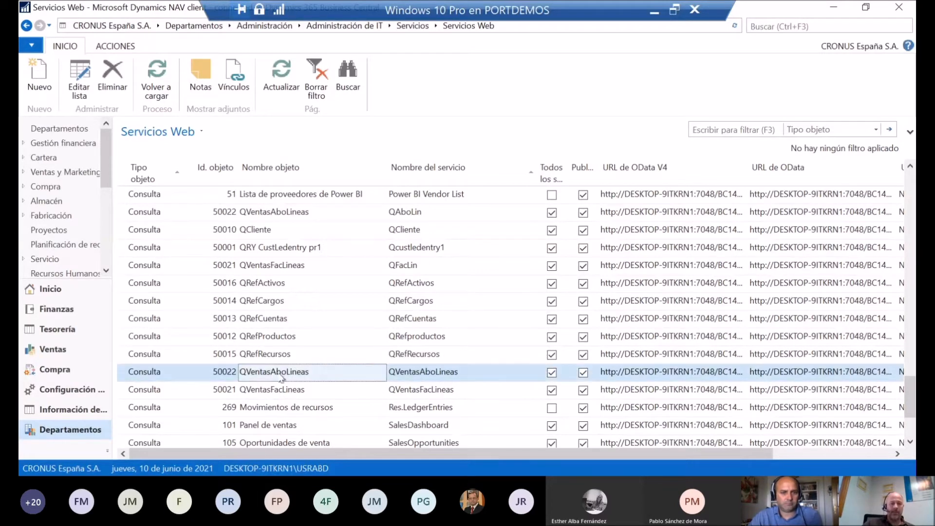
pyautogui.click(293, 395)
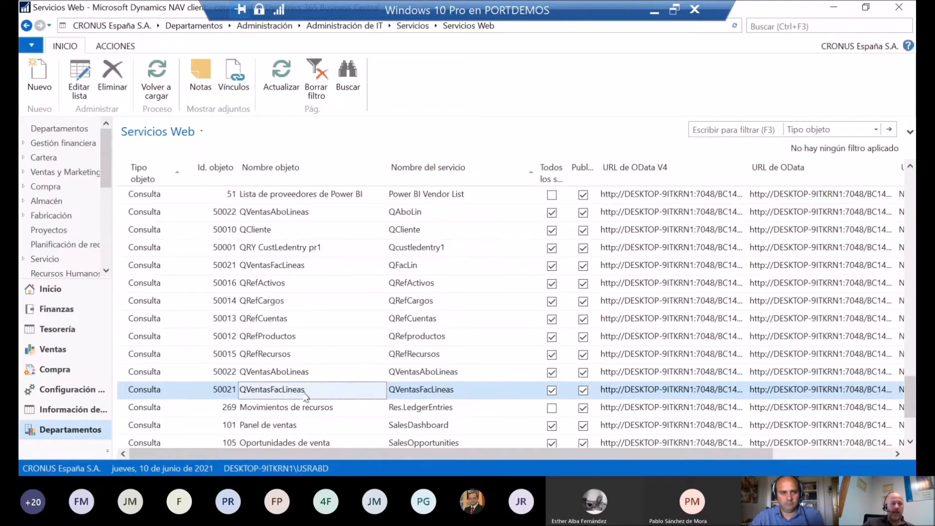
pyautogui.click(322, 375)
pyautogui.click(322, 395)
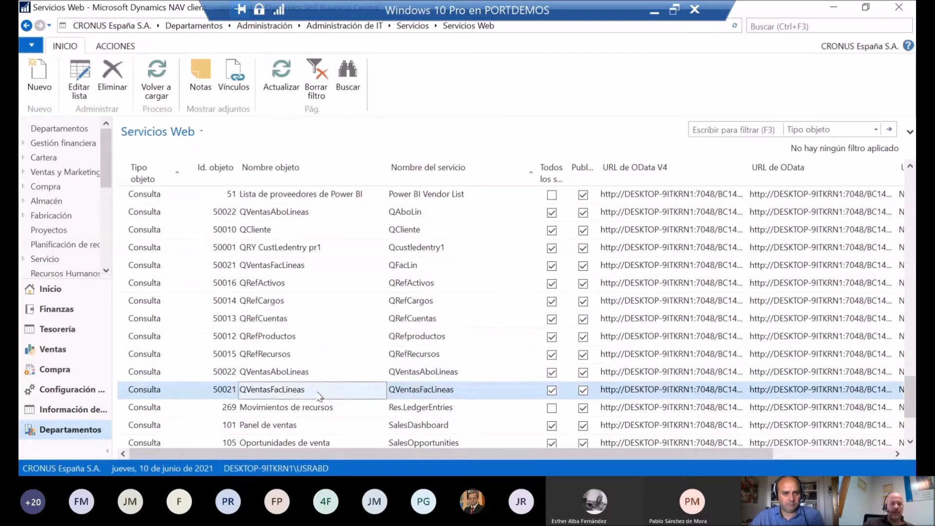
pyautogui.click(431, 396)
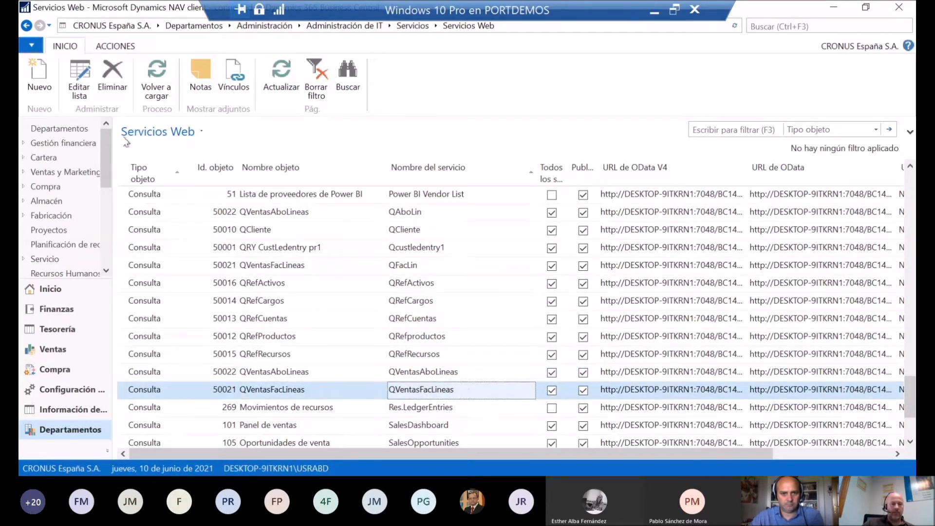
# Step: Put the Servicios Web list into edit mode and try to rename the QVentasAboLineas service to QAboLin
pyautogui.click(79, 80)
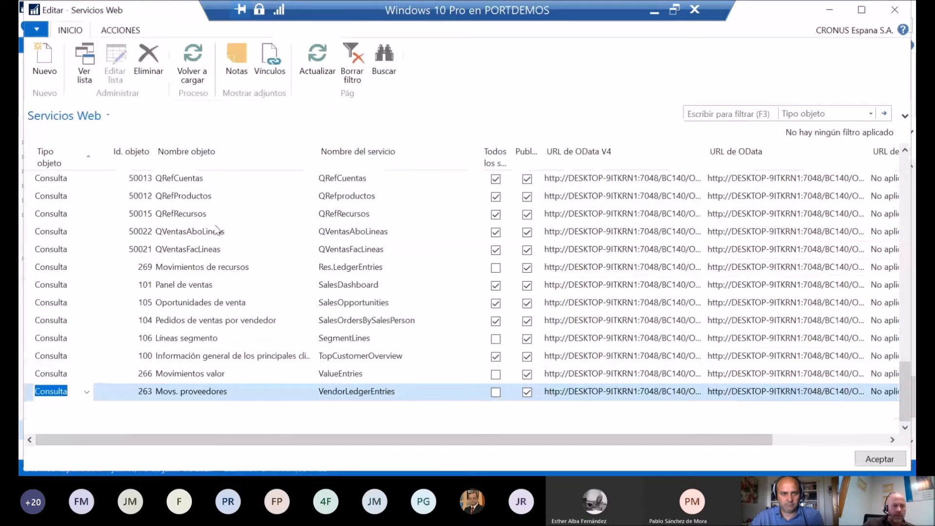
pyautogui.click(219, 232)
pyautogui.click(363, 232)
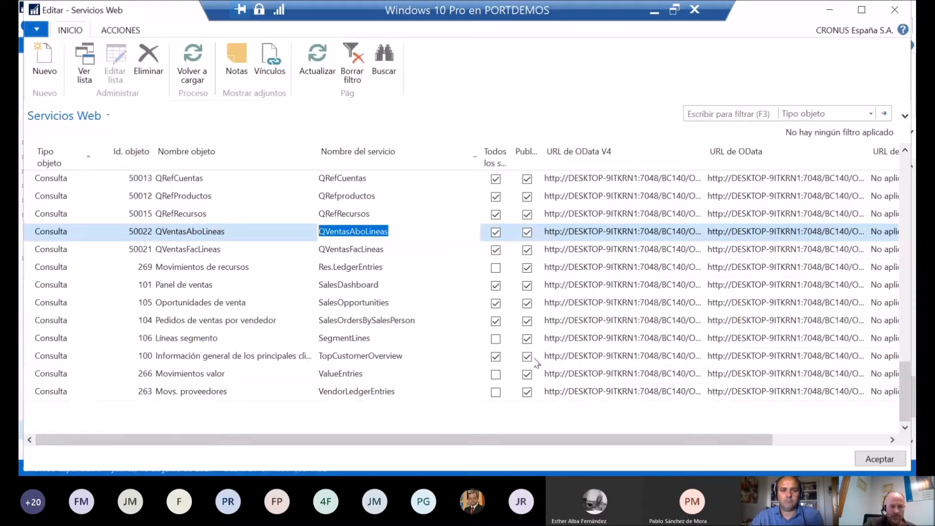
pyautogui.write('Q')
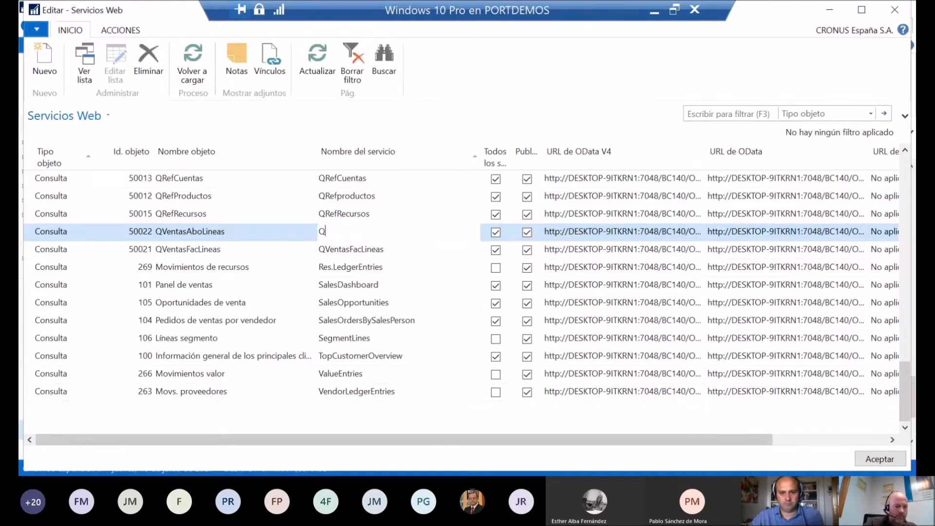
pyautogui.write('AboLin')
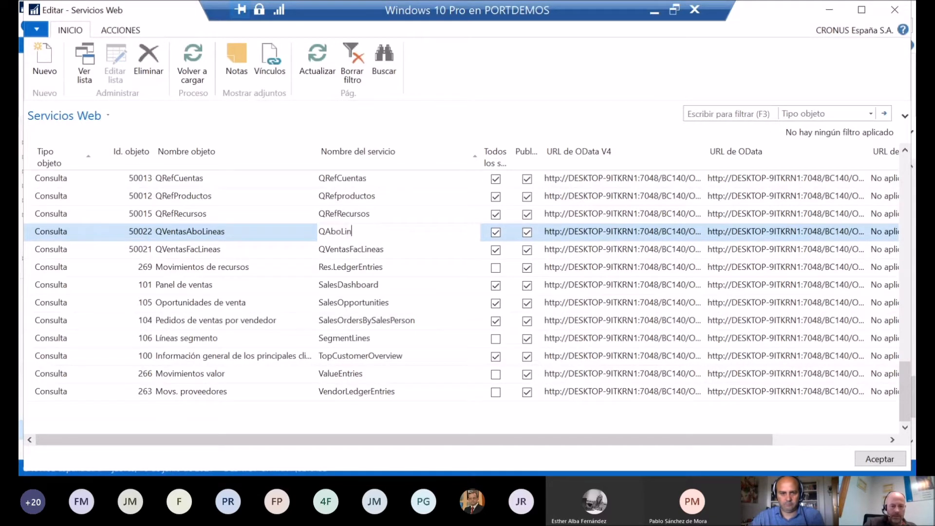
pyautogui.press('Down')
pyautogui.press('Return')
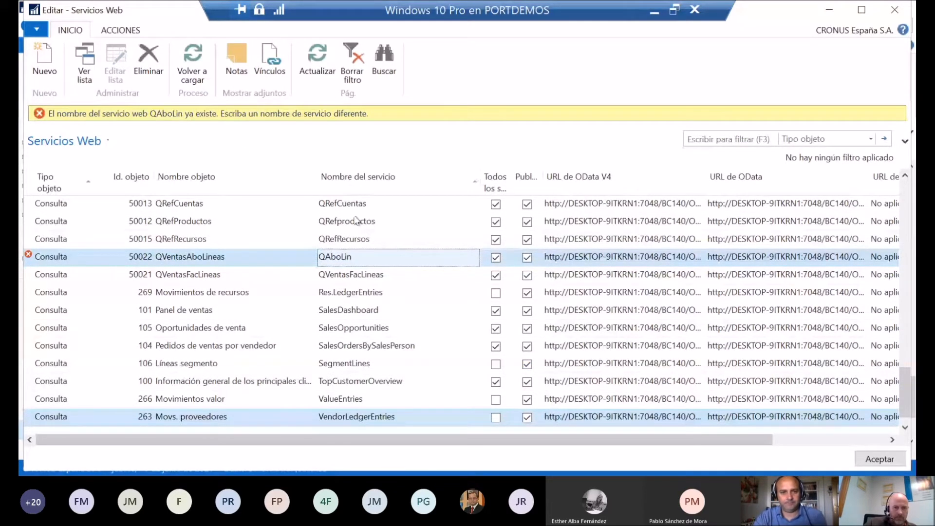
# Step: Refresh the web services list and discard the unsaved rename of the QVentasAboLineas service
pyautogui.click(382, 274)
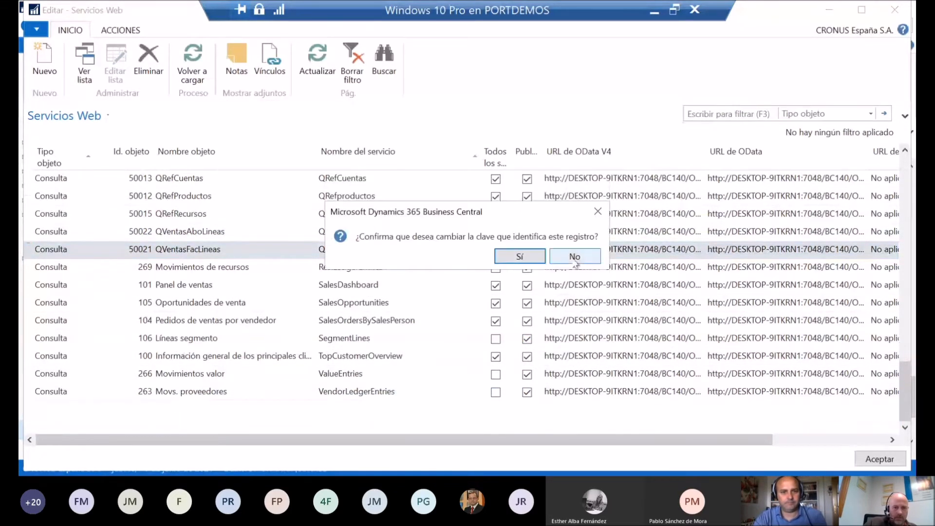
pyautogui.click(539, 260)
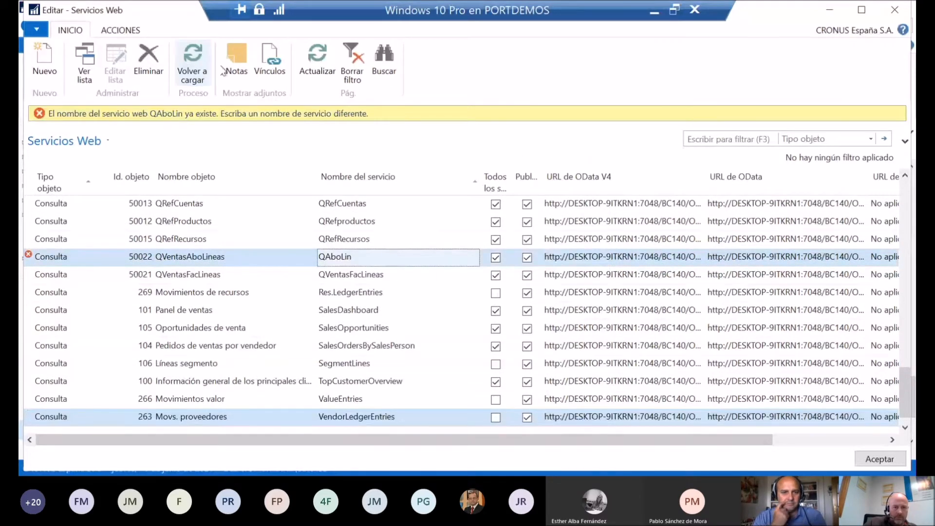
pyautogui.click(317, 57)
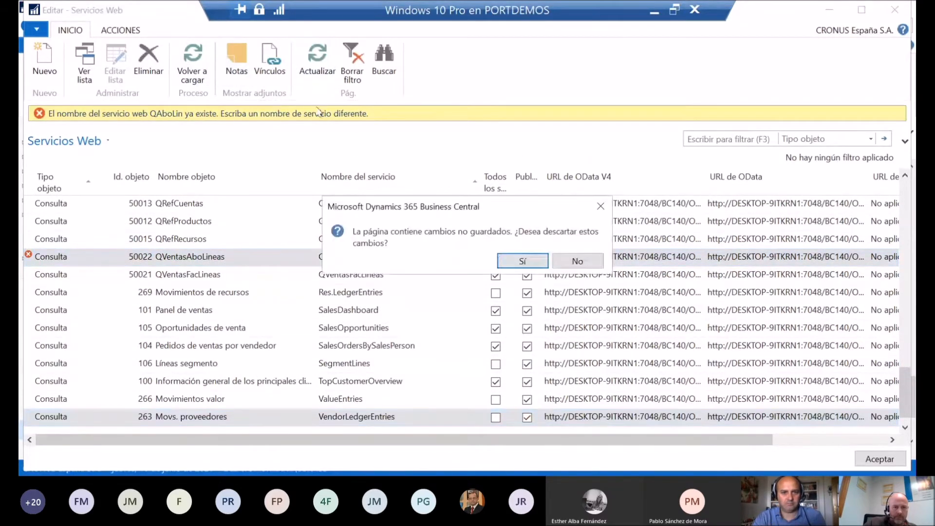
pyautogui.click(523, 261)
pyautogui.click(521, 255)
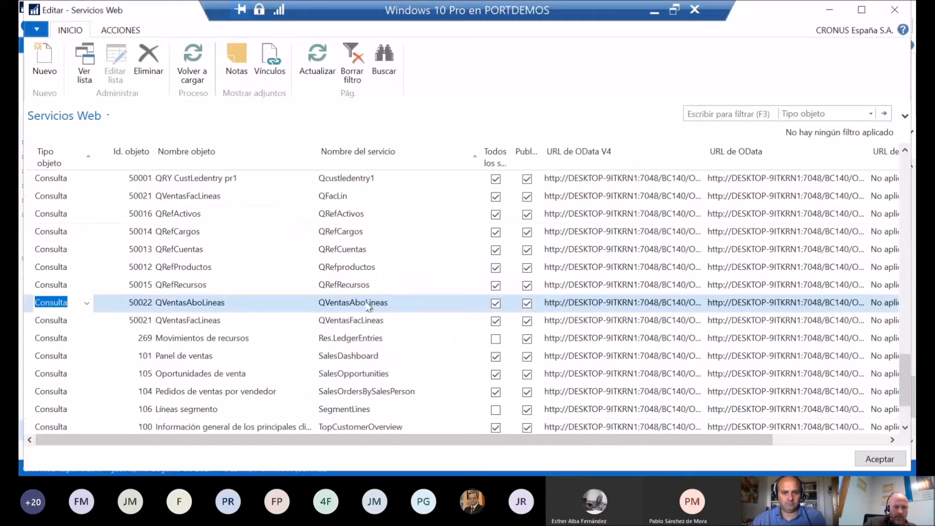
# Step: Delete the duplicate web service lines named QVentasAboLineas and QVentasFacLineas
pyautogui.click(373, 300)
pyautogui.click(376, 321)
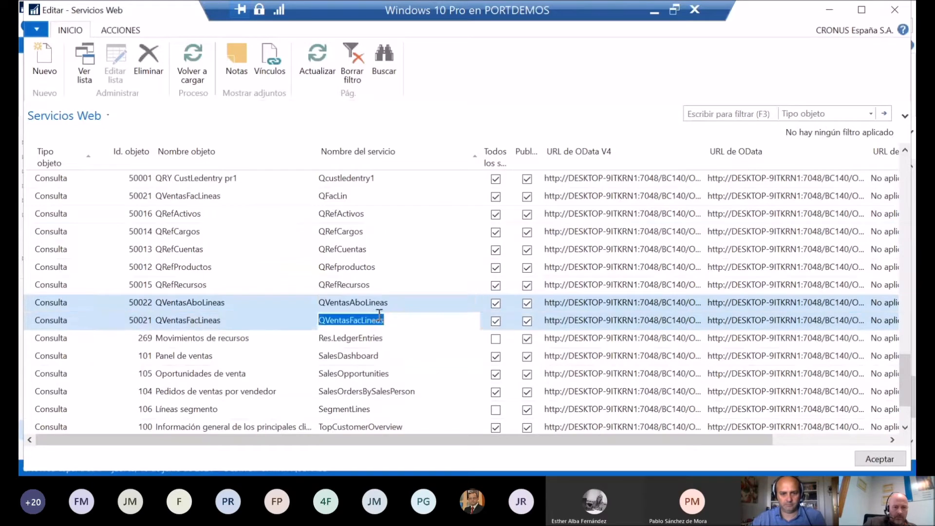
pyautogui.hotkey('ctrl', 'Delete')
pyautogui.press('Return')
pyautogui.click(177, 303)
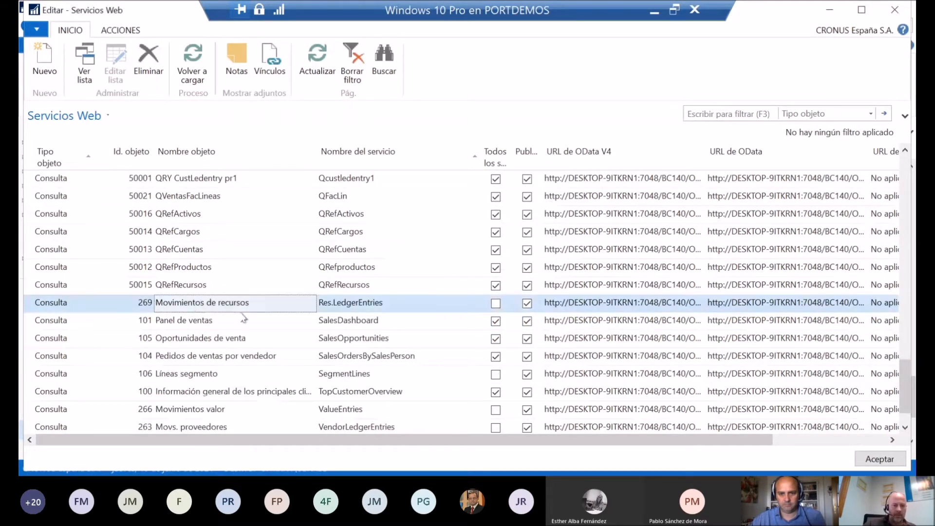
# Step: Try to add a new web service line with object type Consulta and object ID 50021
pyautogui.click(44, 61)
pyautogui.click(93, 303)
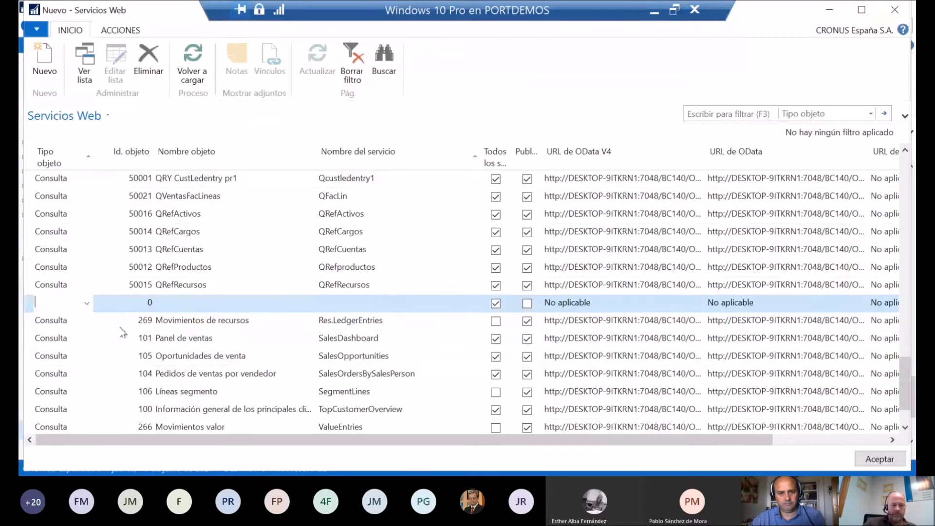
pyautogui.write('consult')
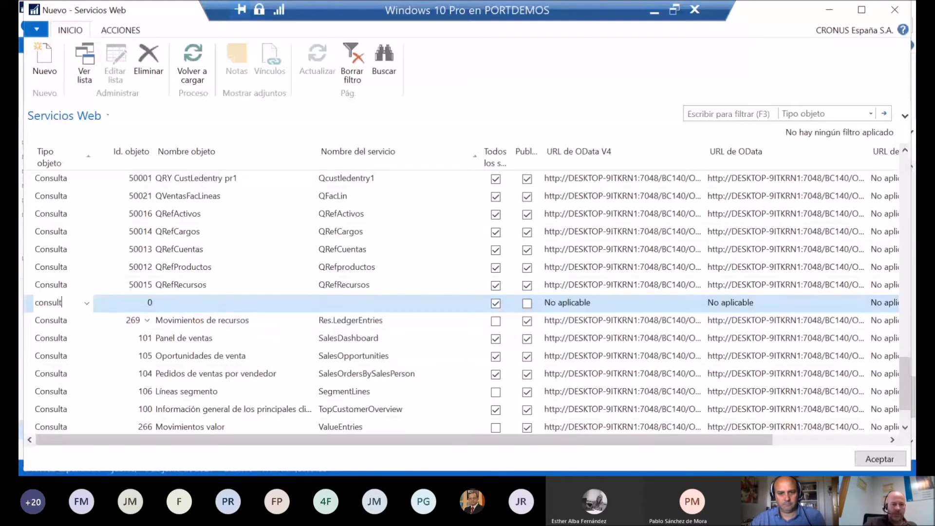
pyautogui.press('Tab')
pyautogui.write('5')
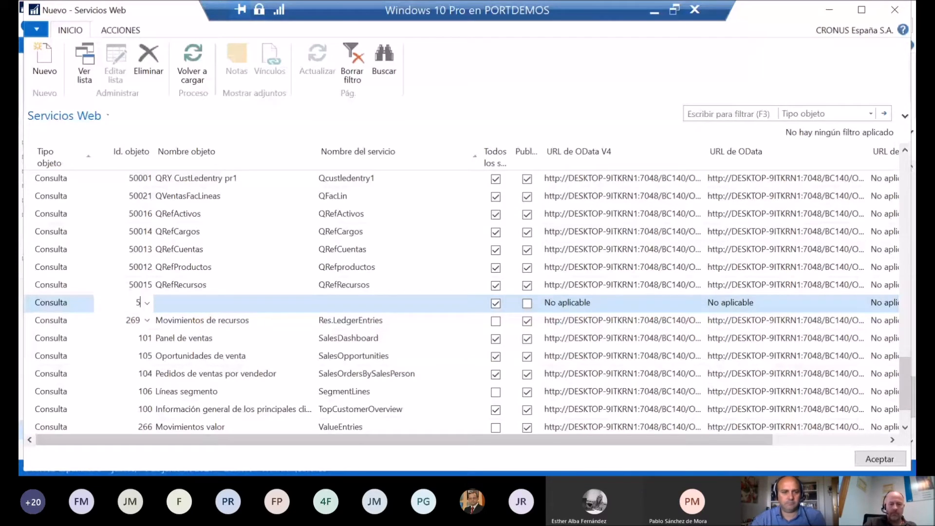
pyautogui.write('0021')
pyautogui.press('Tab')
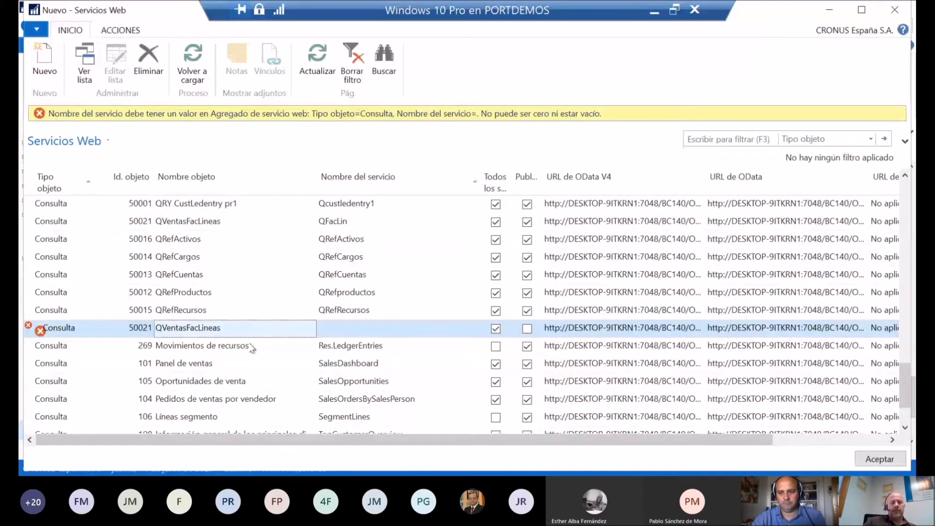
# Step: Enter QFacLin as the service name on the new line for query 50021
pyautogui.click(338, 335)
pyautogui.write('QFacL')
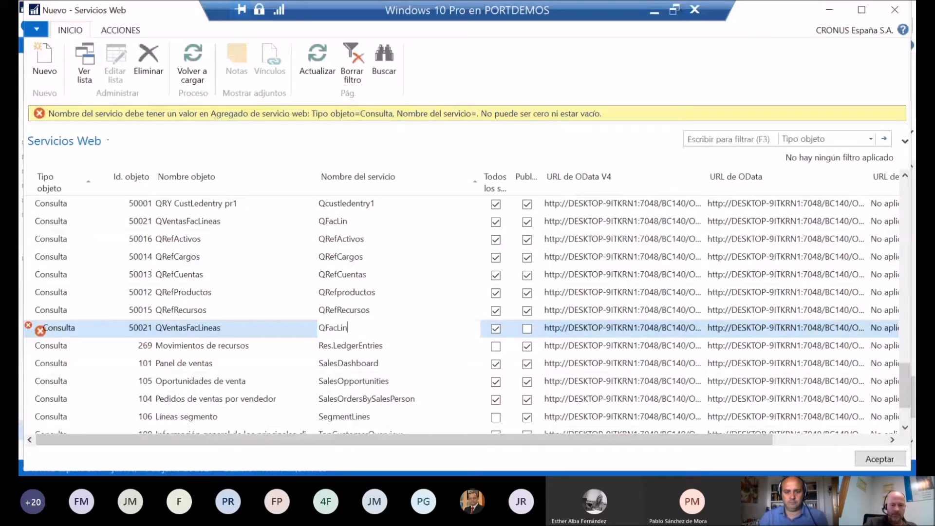
pyautogui.write('in')
pyautogui.press('Tab')
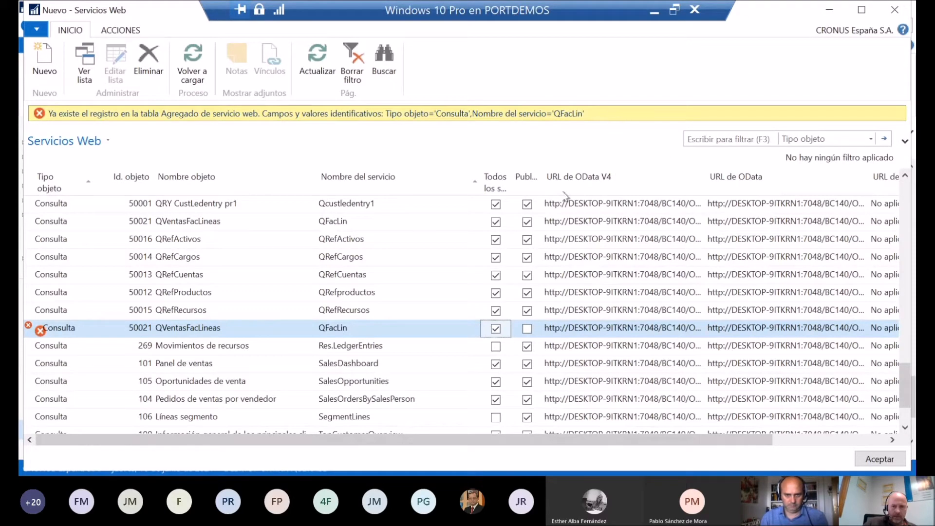
# Step: Check the existing services for queries 50021 and 50022, refresh the list and discard the unsaved new line
pyautogui.scroll(-2, 526, 274)
pyautogui.scroll(3, 268, 346)
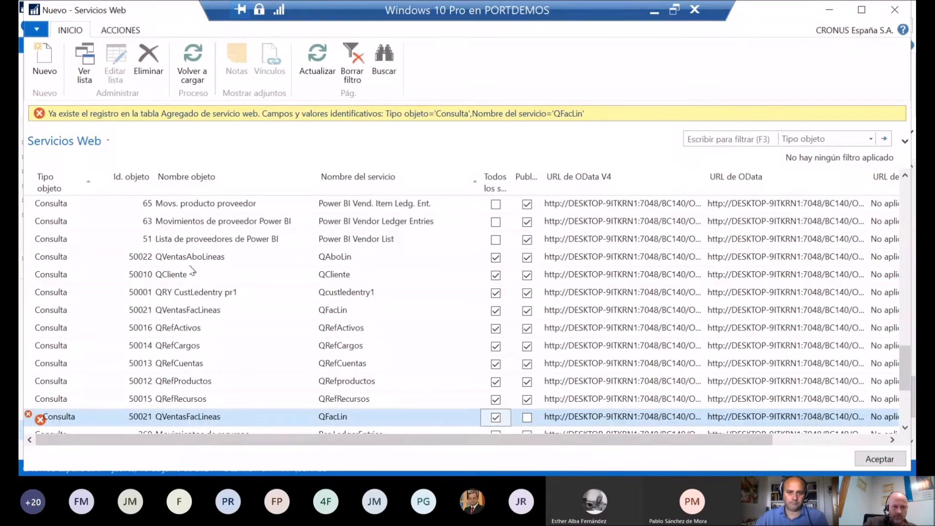
pyautogui.press('pageup')
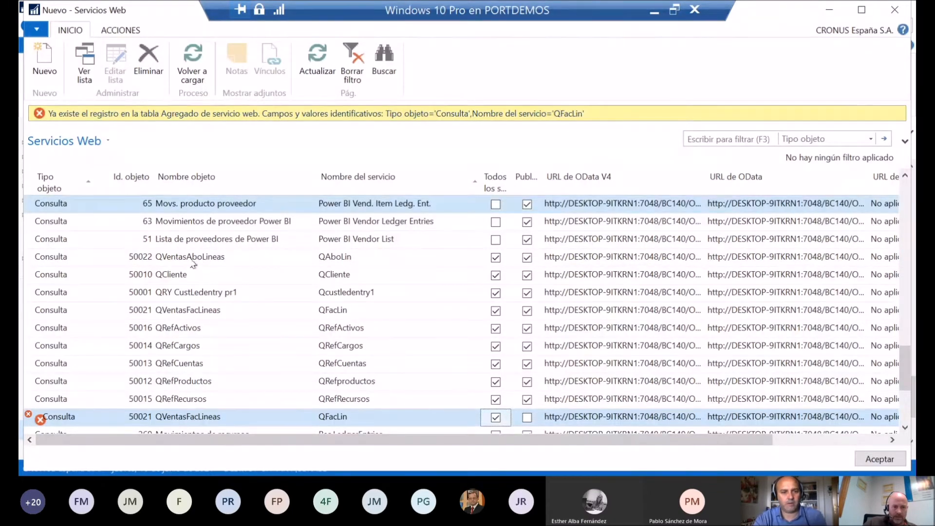
pyautogui.click(317, 63)
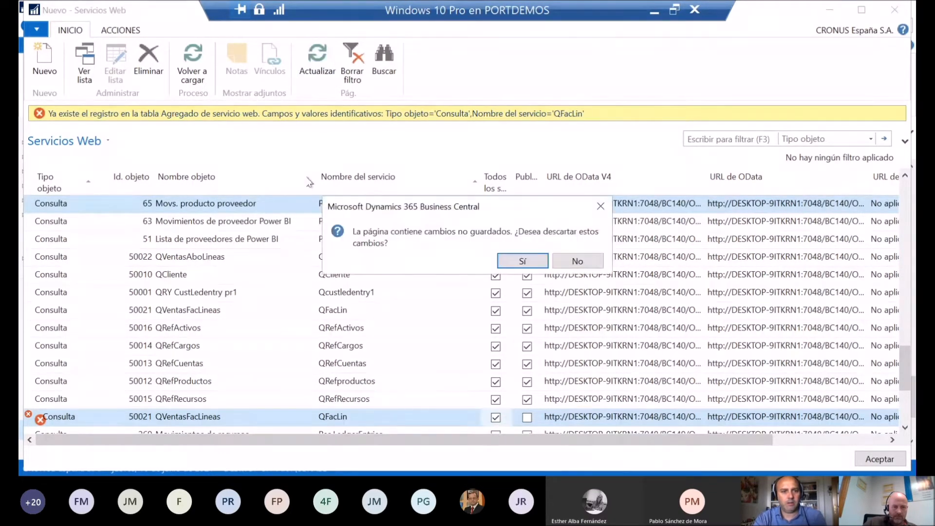
pyautogui.press('Return')
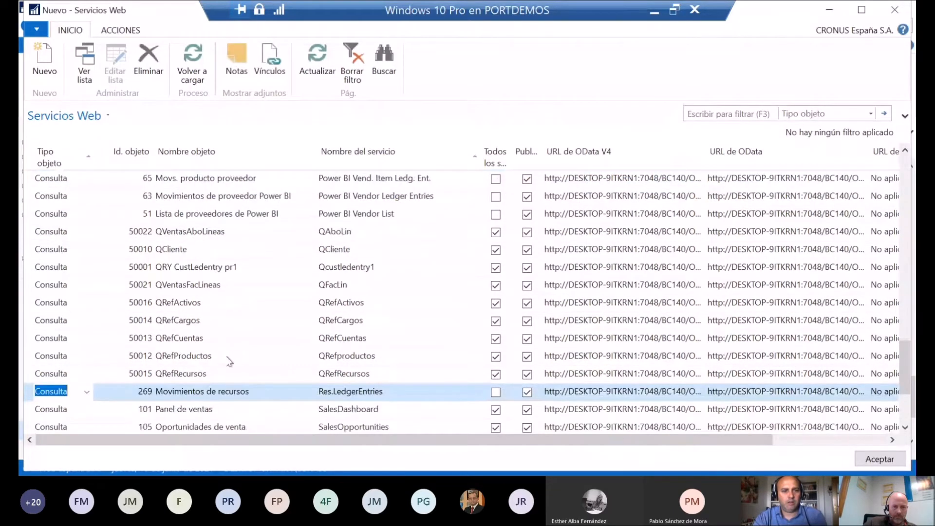
# Step: Sort the web services by object ID and examine the lines for queries 50021 and 50022
pyautogui.click(207, 233)
pyautogui.click(135, 152)
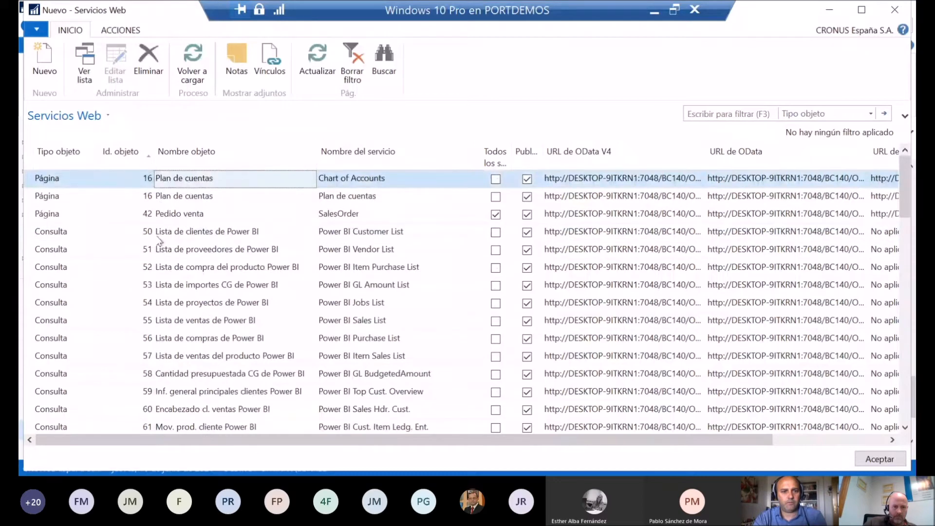
pyautogui.scroll(-5, 136, 268)
pyautogui.scroll(-10, 136, 273)
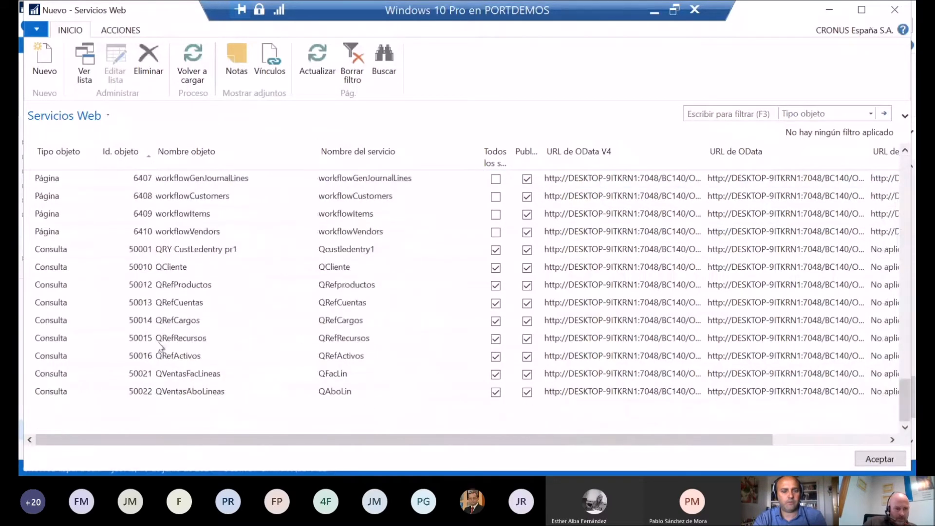
pyautogui.click(186, 375)
pyautogui.click(216, 394)
pyautogui.click(217, 379)
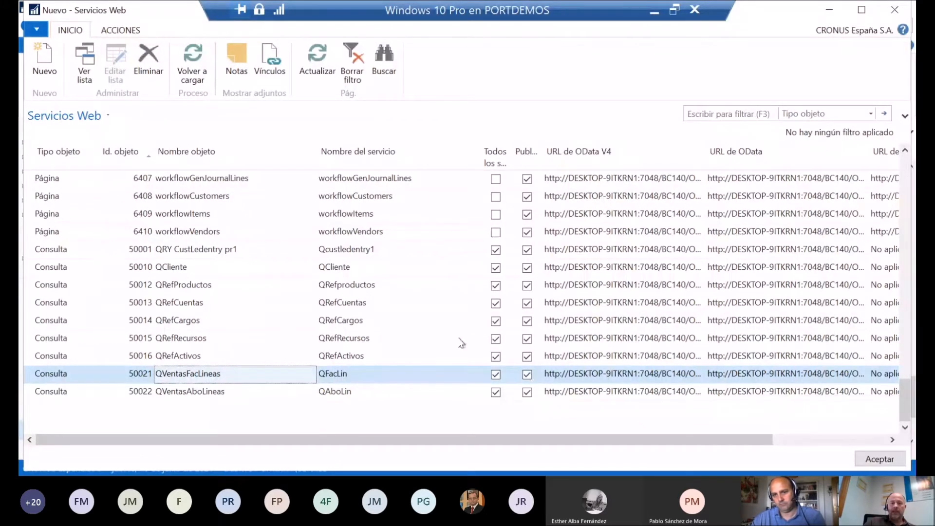
# Step: Open the available actions for the QFacLin service's OData URL and take the virtual machine window out of full screen
pyautogui.click(382, 356)
pyautogui.click(763, 374)
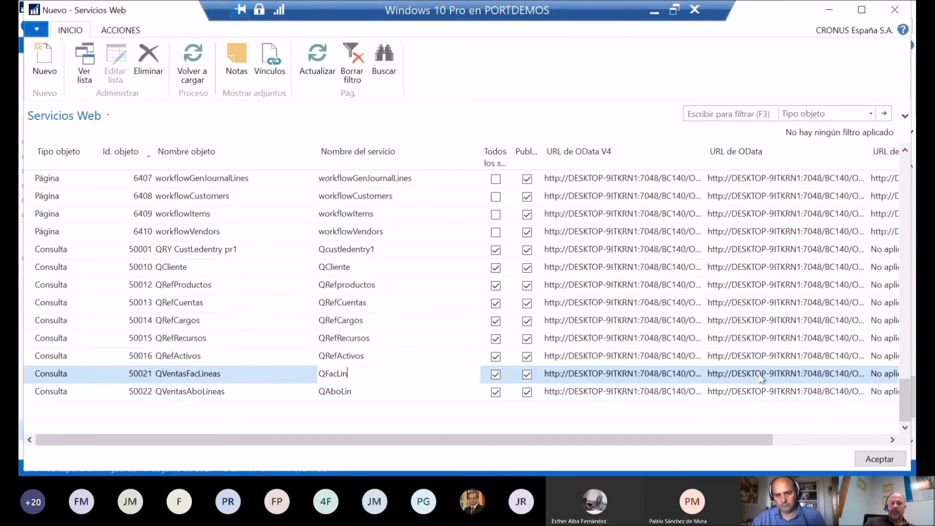
pyautogui.rightClick(764, 376)
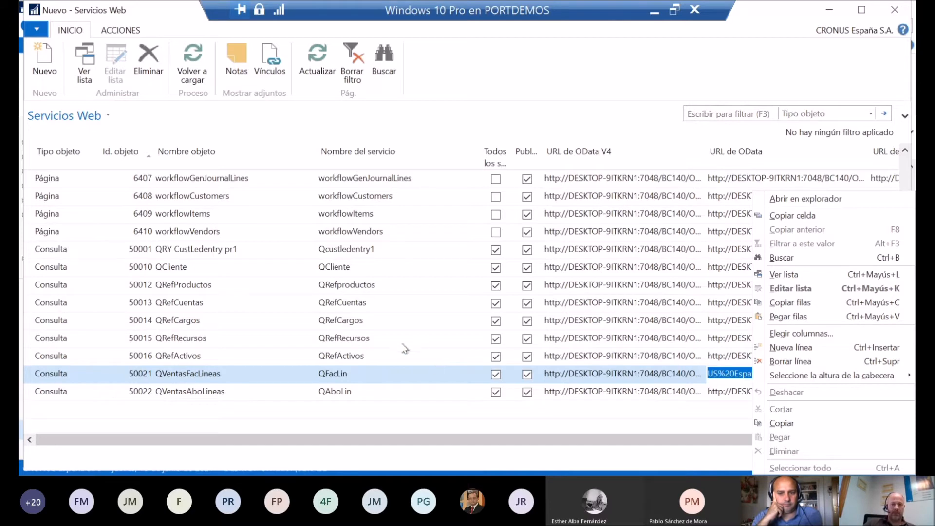
pyautogui.click(675, 11)
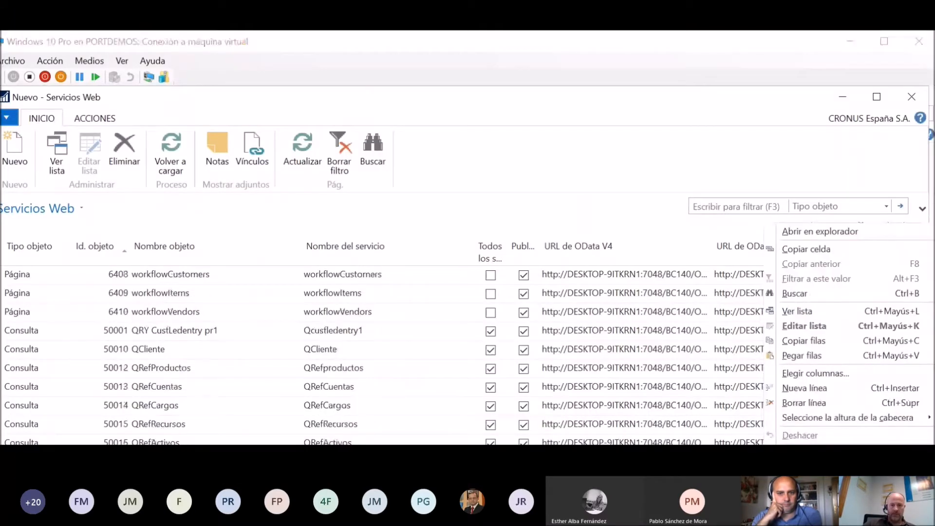
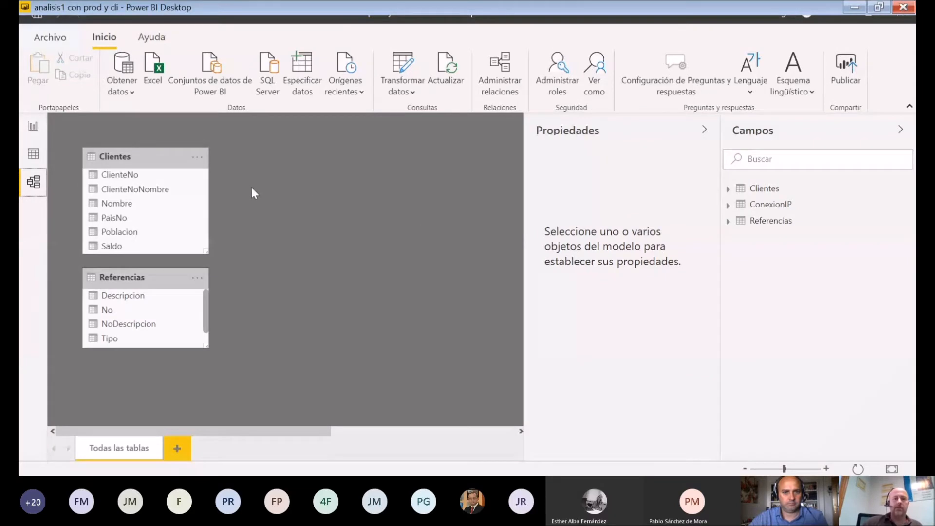
# Step: Start a new OData feed source in Power BI Desktop using the copied QFacLin service URL on 192.168.1.23:7048/BC140
pyautogui.click(130, 91)
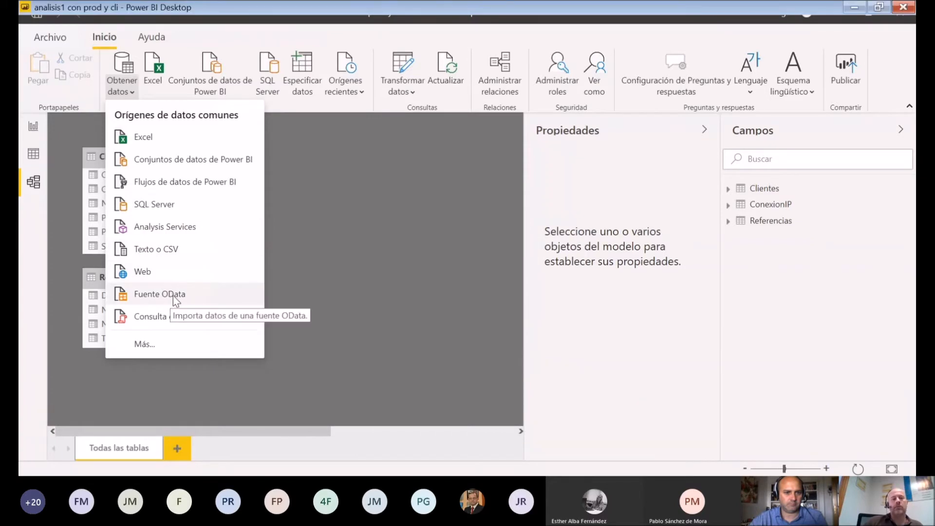
pyautogui.click(200, 296)
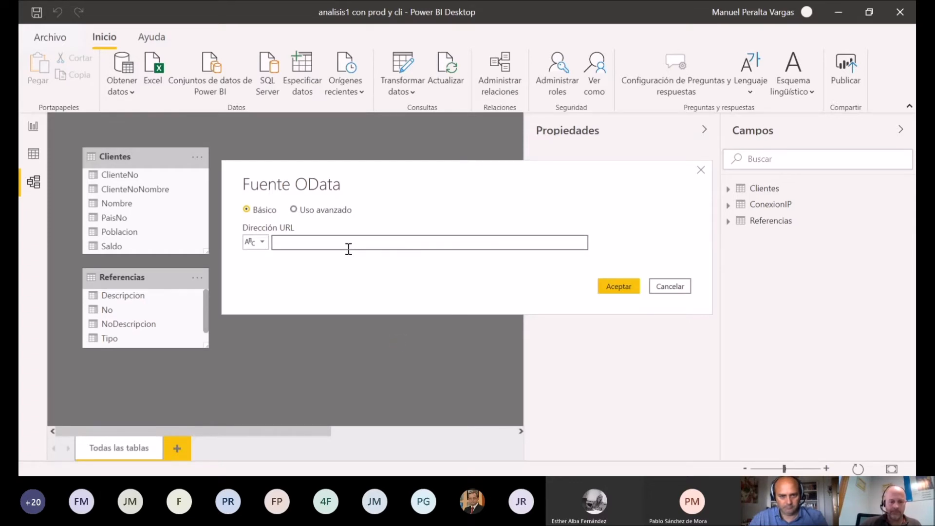
pyautogui.hotkey('ctrl', 'v')
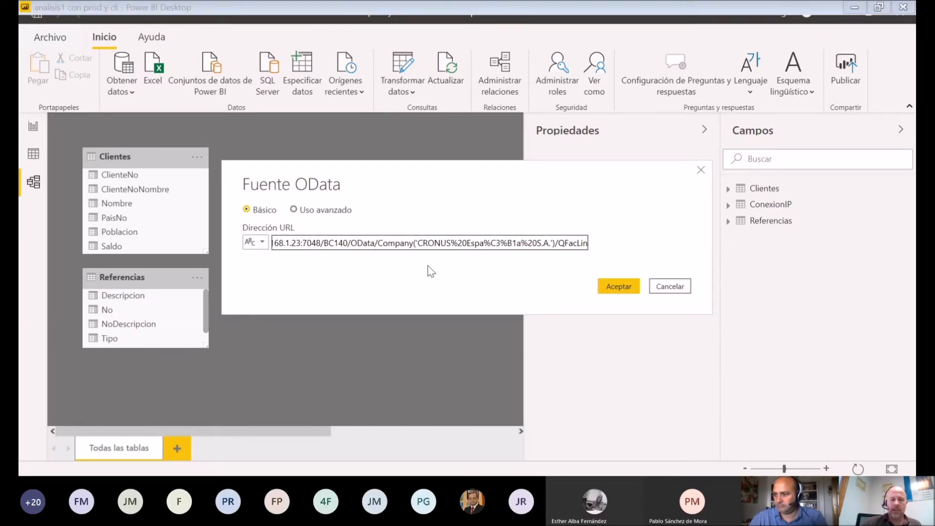
# Step: Check the server address and service name in the QFacLin URL, connect to the feed and open its data for transformation
pyautogui.press('Home')
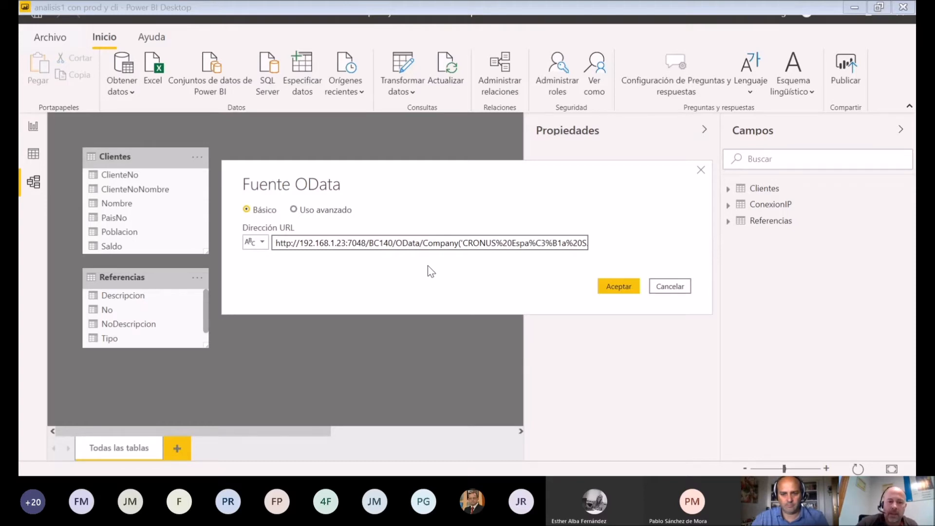
pyautogui.hotkey('shift', 'Right')
pyautogui.hotkey('shift', 'Right')
pyautogui.hotkey('shift', 'Right')
pyautogui.hotkey('shift', 'Right')
pyautogui.hotkey('shift', 'Right')
pyautogui.hotkey('shift', 'Right')
pyautogui.hotkey('shift', 'Right')
pyautogui.hotkey('shift', 'Right')
pyautogui.hotkey('shift', 'Right')
pyautogui.hotkey('shift', 'Right')
pyautogui.hotkey('shift', 'Right')
pyautogui.hotkey('shift', 'Right')
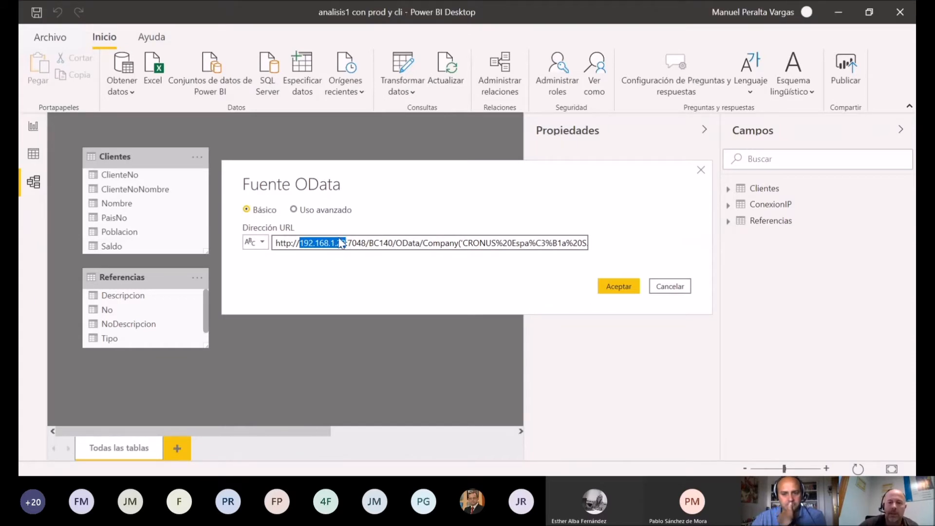
pyautogui.click(564, 245)
pyautogui.press('End')
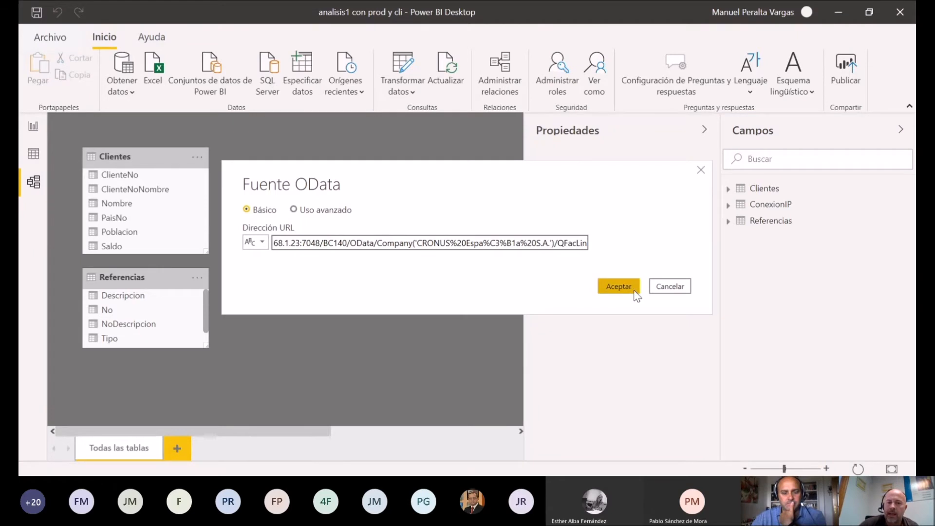
pyautogui.click(617, 289)
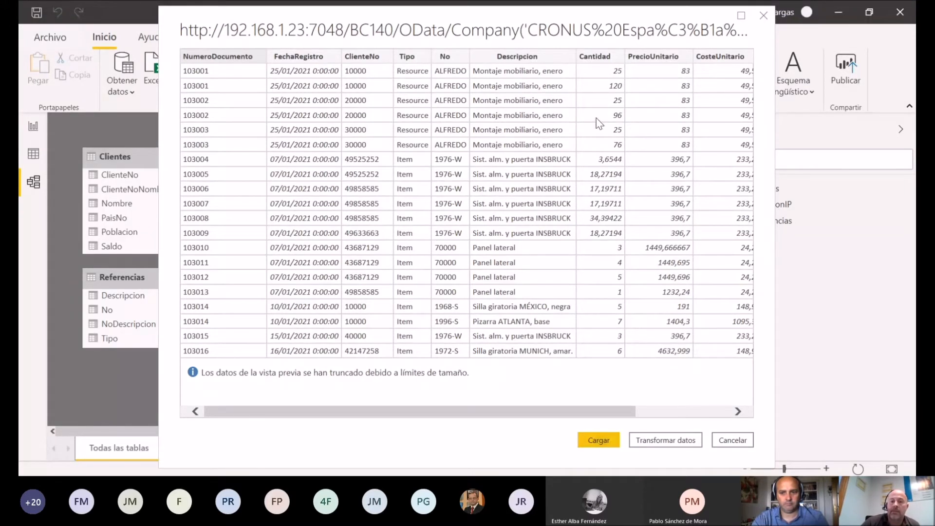
pyautogui.click(662, 441)
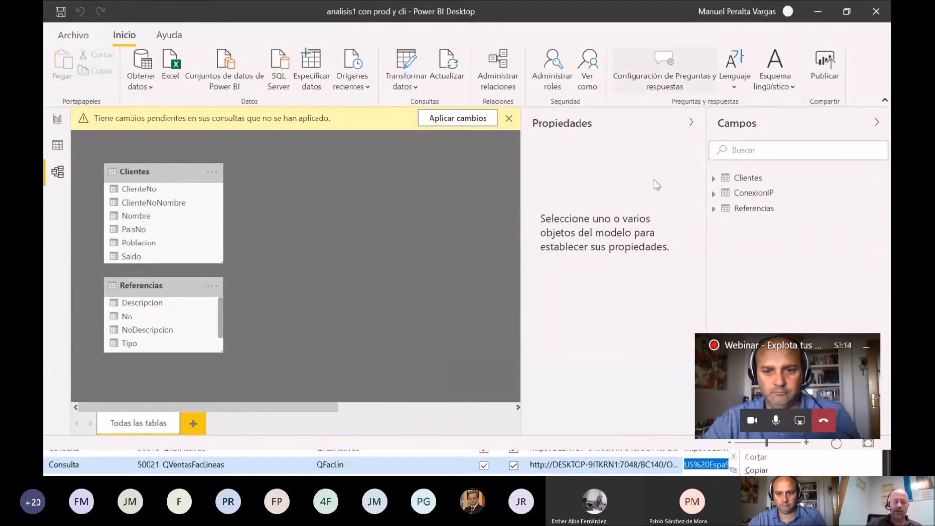
# Step: Switch to the Power Query Editor, minimize the meeting overlay and examine the FacturasLineas columns, including the data type options for FechaRegistro
pyautogui.hotkey('alt', 'Tab')
pyautogui.hotkey('alt', 'Tab')
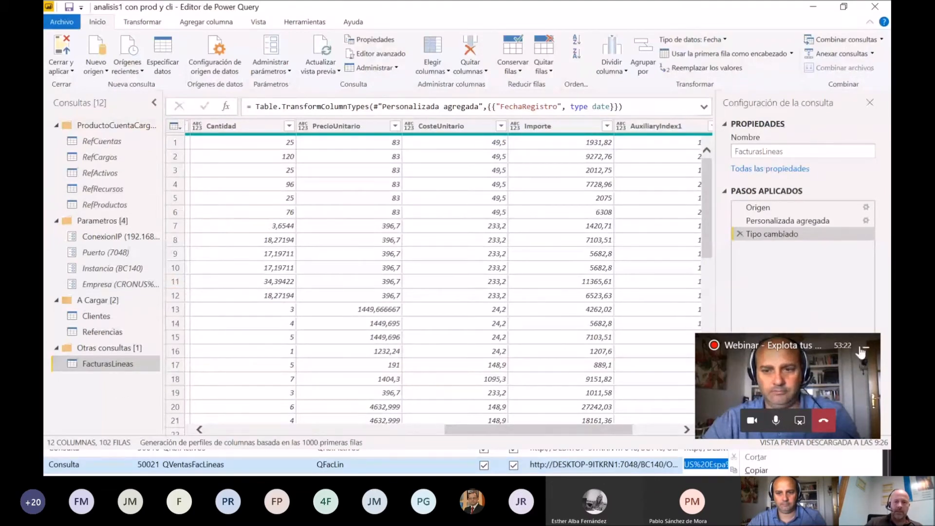
pyautogui.click(865, 348)
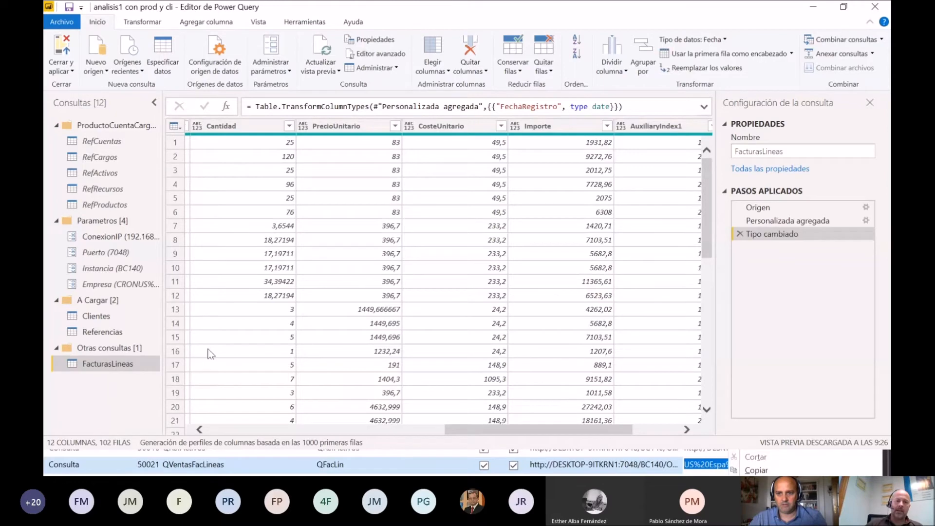
pyautogui.click(247, 428)
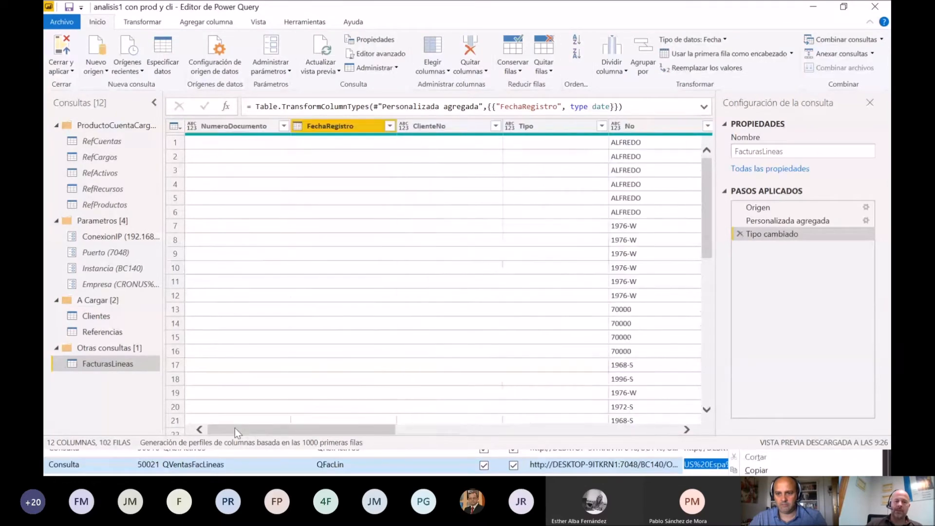
pyautogui.click(180, 127)
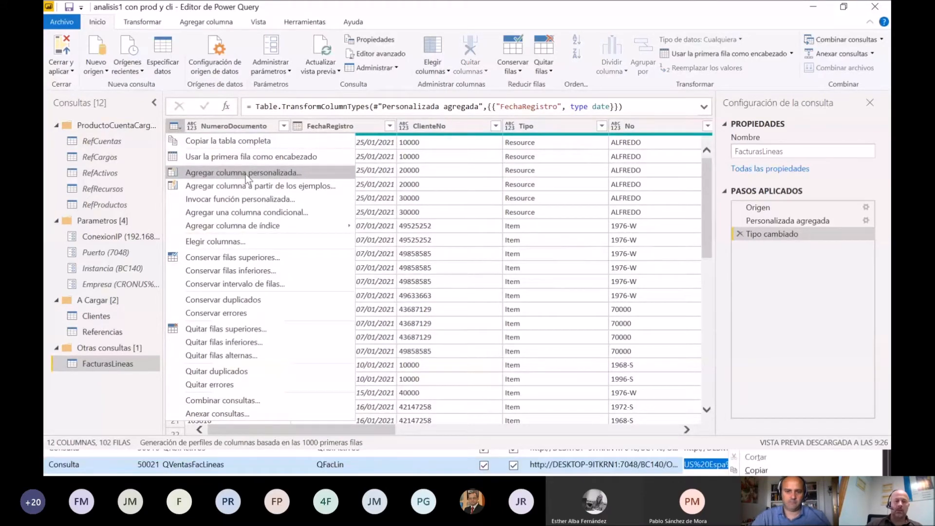
pyautogui.click(687, 430)
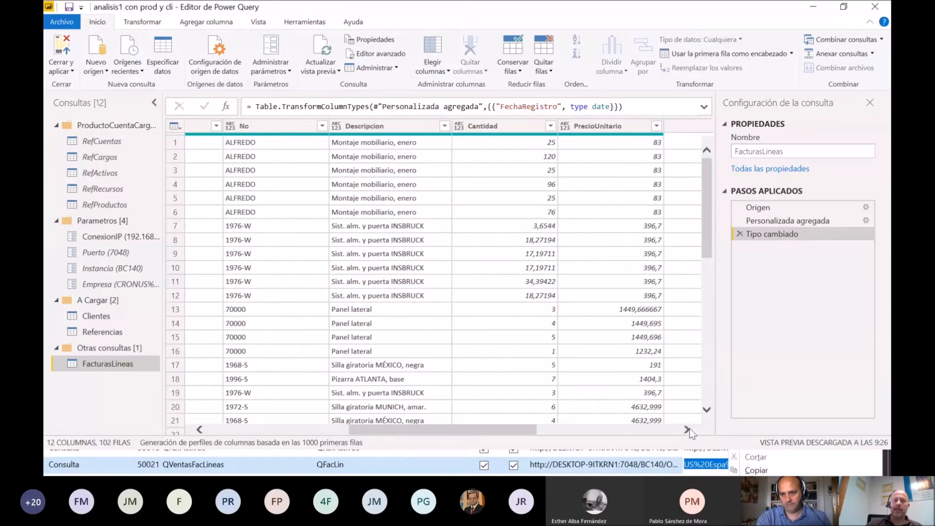
pyautogui.click(687, 430)
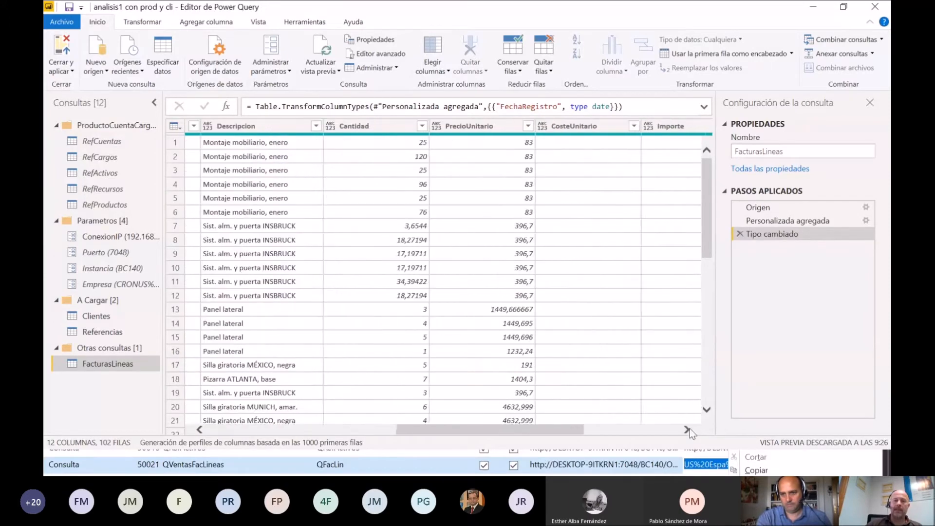
pyautogui.click(344, 432)
pyautogui.moveTo(343, 433); pyautogui.dragTo(312, 432)
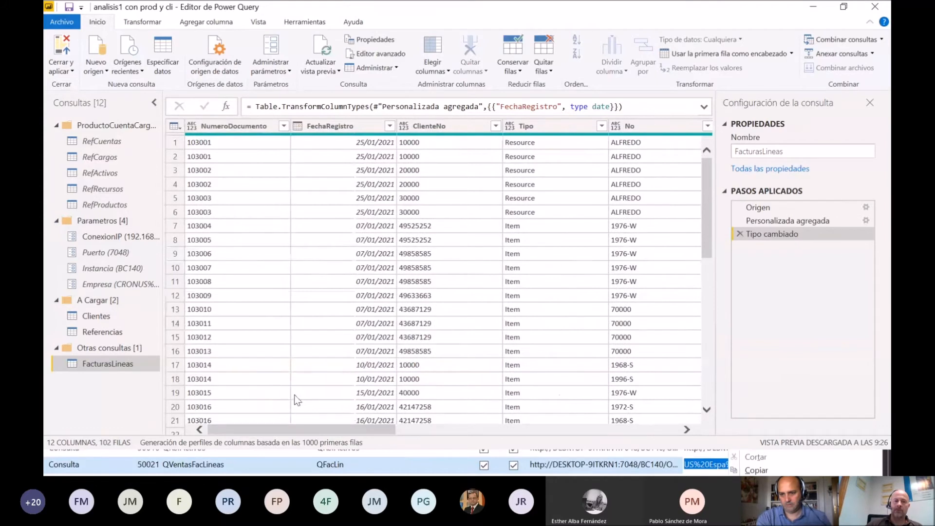
pyautogui.click(297, 126)
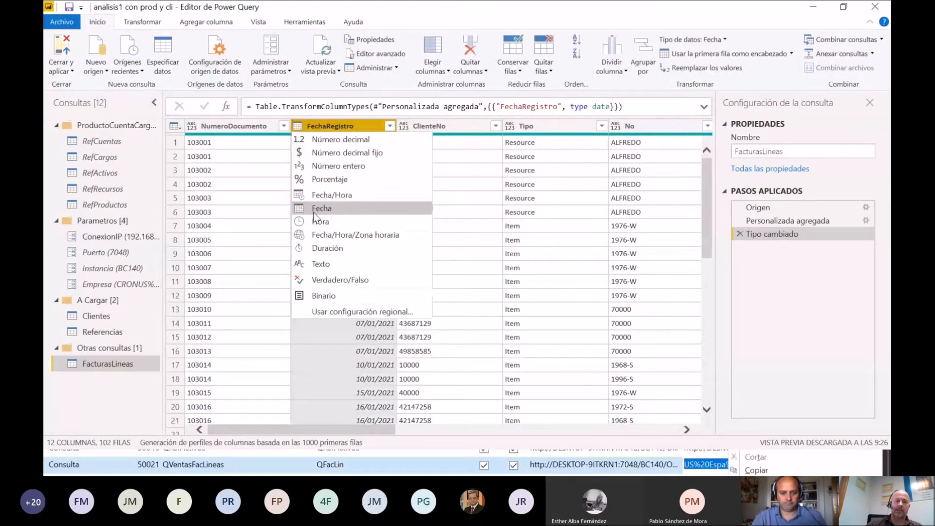
pyautogui.click(641, 155)
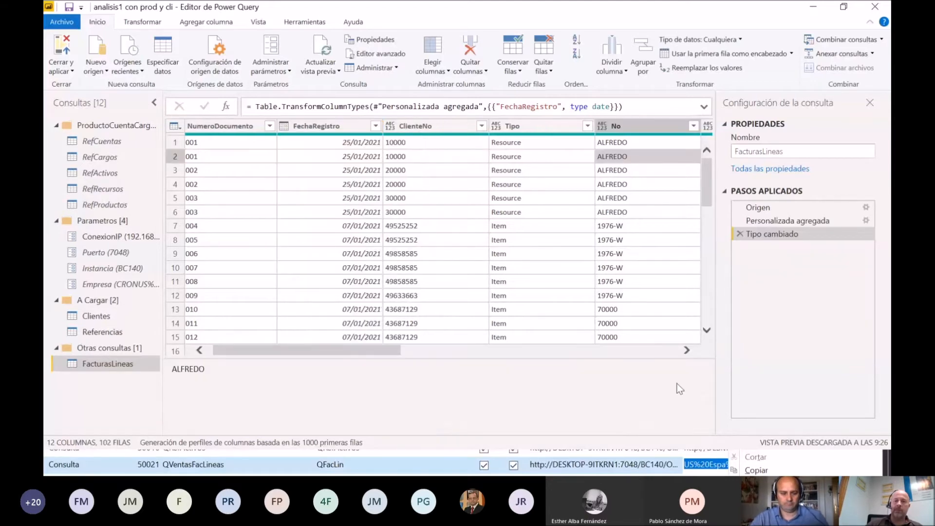
# Step: Set the data type of the Cantidad, PrecioUnitario, CosteUnitario and Importe columns in FacturasLineas to decimal number
pyautogui.click(687, 350)
pyautogui.click(686, 351)
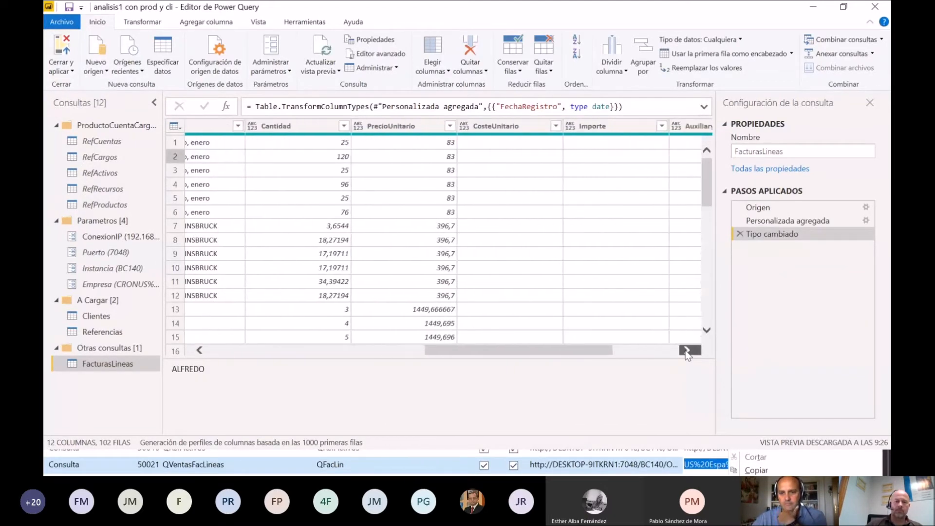
pyautogui.click(252, 127)
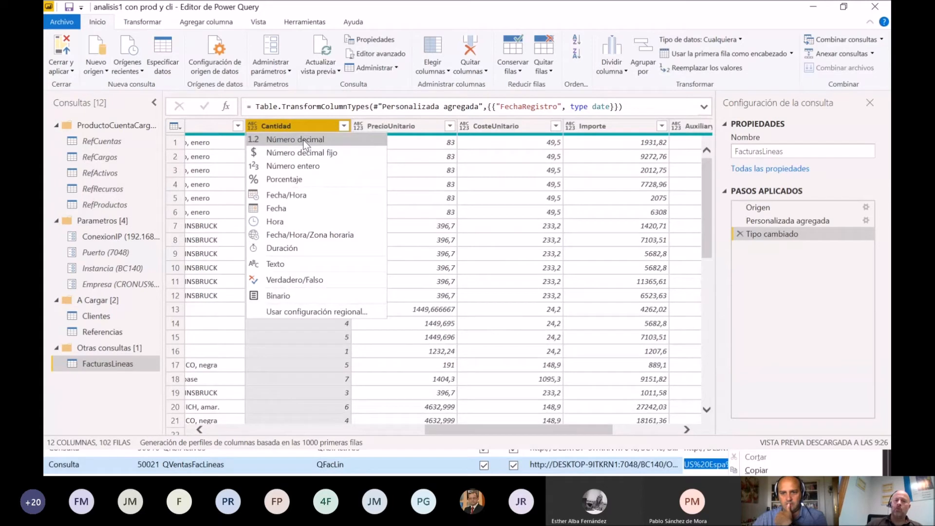
pyautogui.keyDown('ctrl'); pyautogui.click(429, 129); pyautogui.keyUp('ctrl')
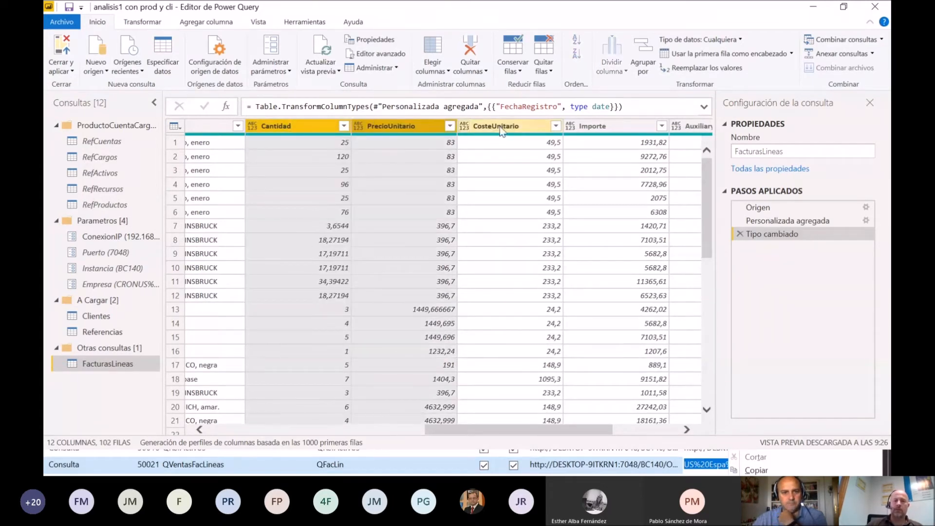
pyautogui.keyDown('shift'); pyautogui.click(586, 127); pyautogui.keyUp('shift')
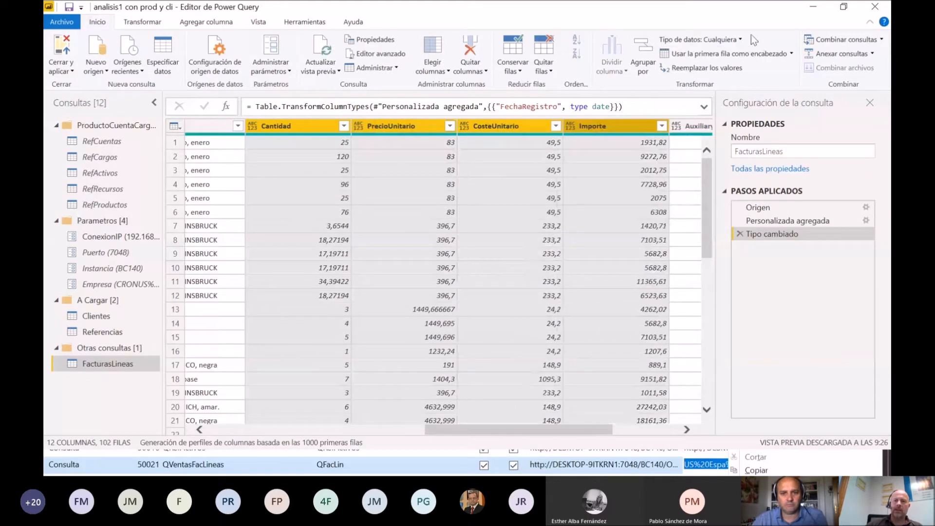
pyautogui.click(740, 41)
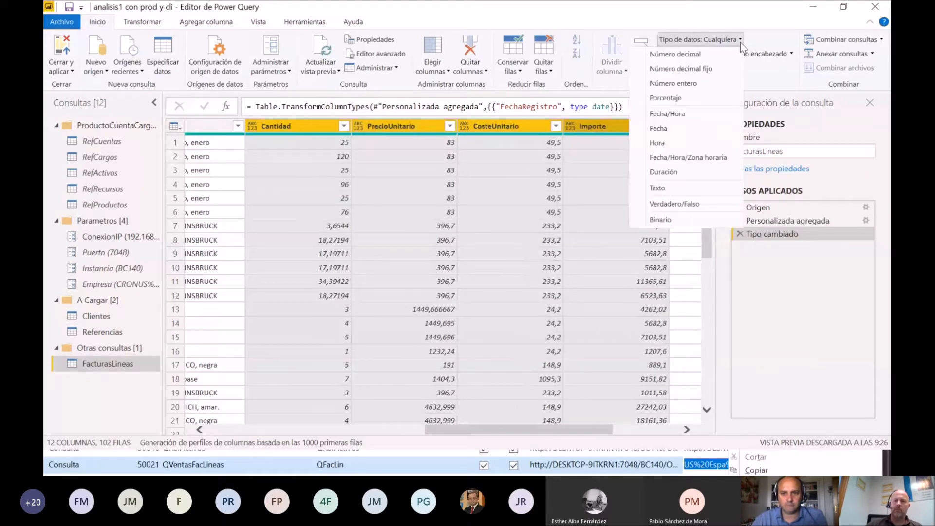
pyautogui.click(703, 55)
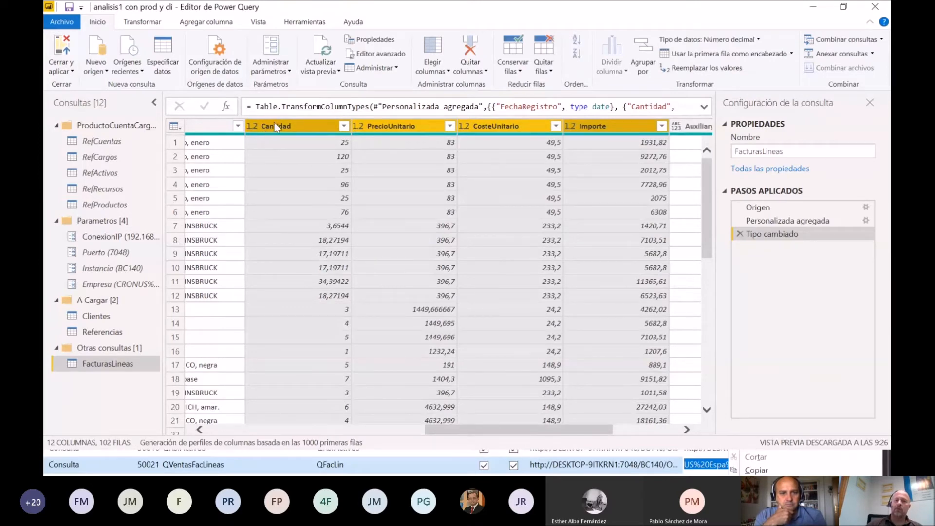
pyautogui.click(281, 143)
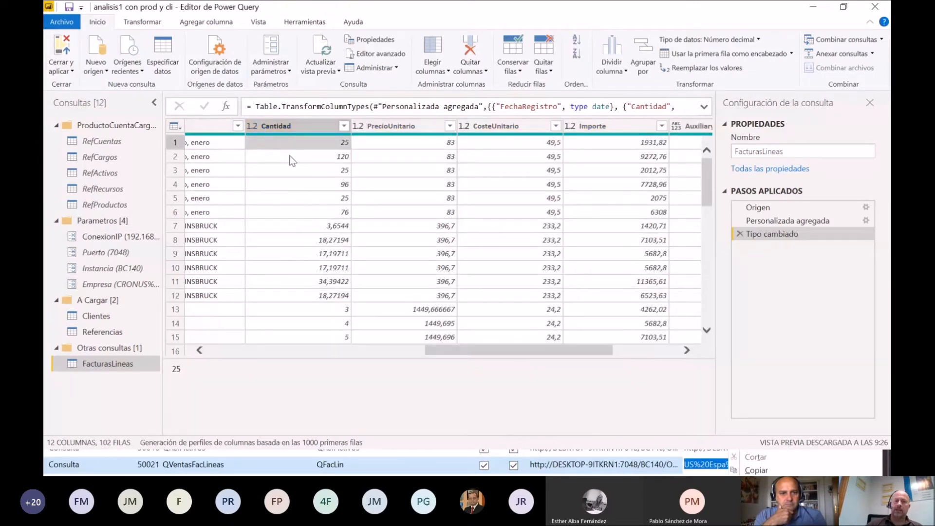
pyautogui.click(227, 353)
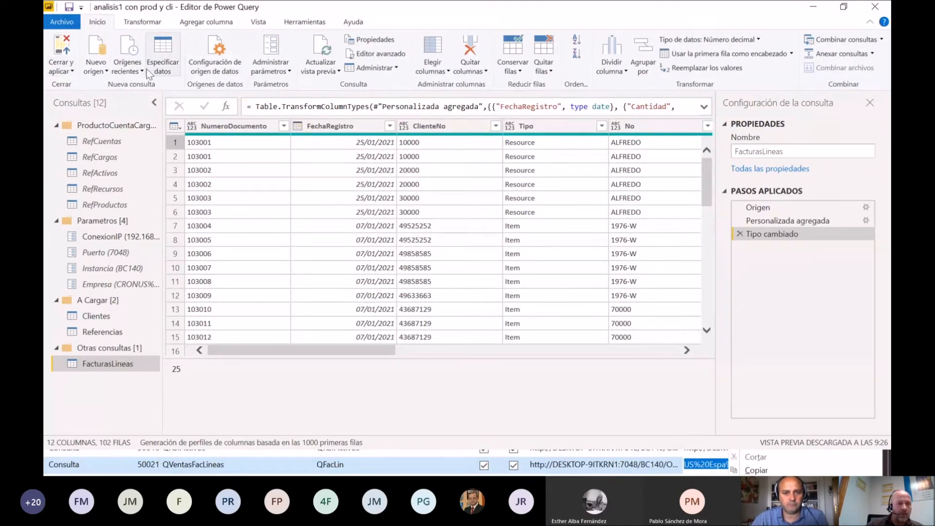
# Step: Start another OData feed source and copy the QAboLin URL from cell B4 of the RUTAS WEBINAR sheet in the Excel workbook
pyautogui.click(97, 73)
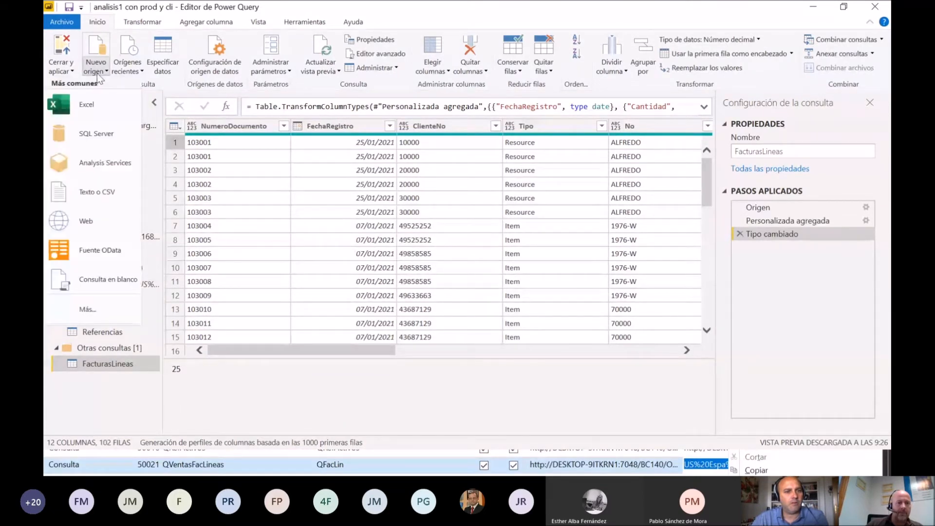
pyautogui.click(118, 246)
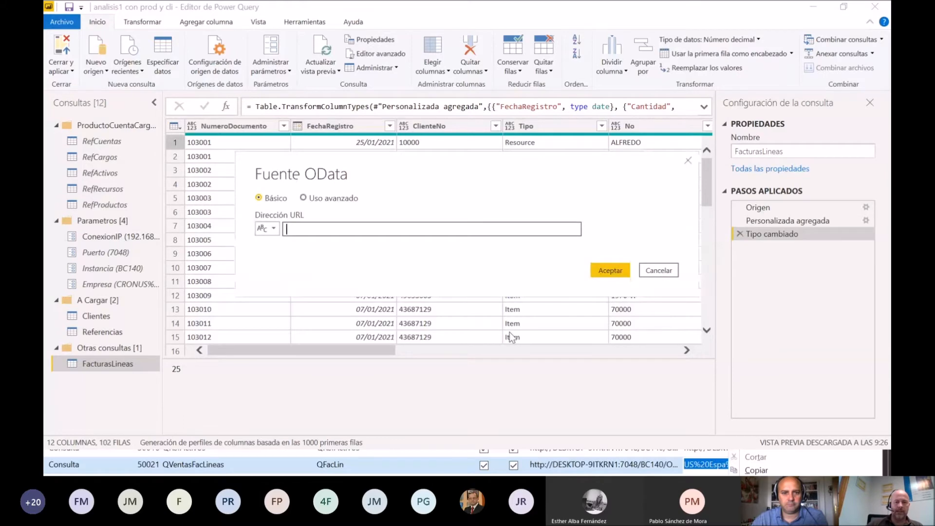
pyautogui.hotkey('alt', 'Tab')
pyautogui.hotkey('alt', 'Tab')
pyautogui.hotkey('alt', 'Tab')
pyautogui.hotkey('alt', 'Tab')
pyautogui.hotkey('ctrl', 'c')
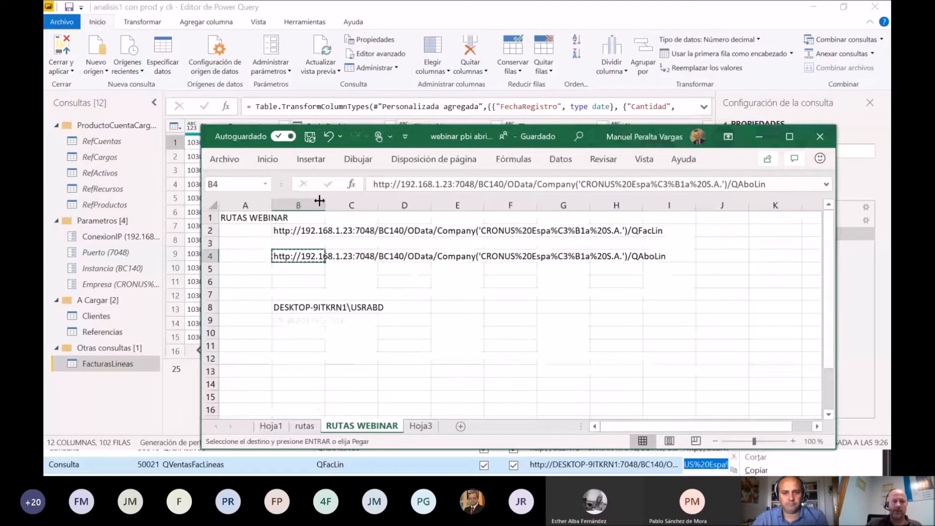
# Step: Back in the Power Query Editor, connect to the copied QAboLin URL, review the preview columns and add the feed as a query
pyautogui.click(423, 11)
pyautogui.click(314, 229)
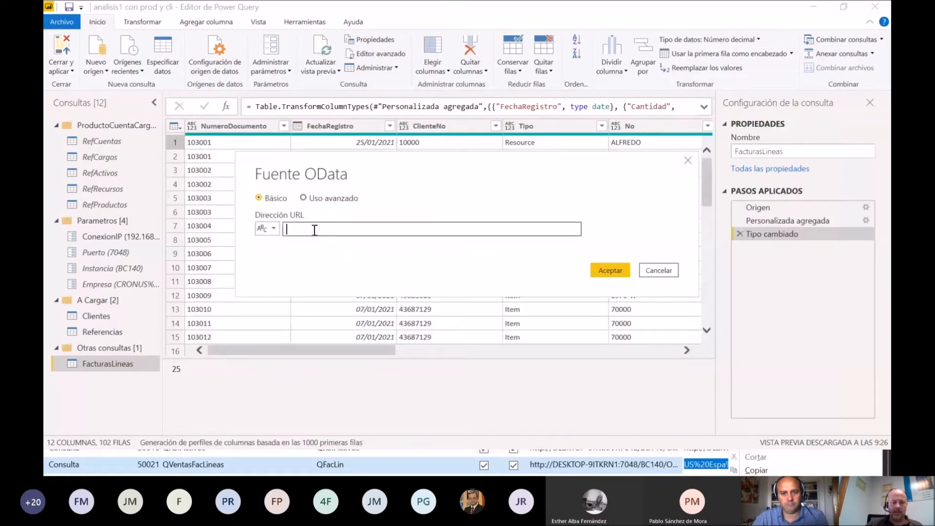
pyautogui.hotkey('ctrl', 'v')
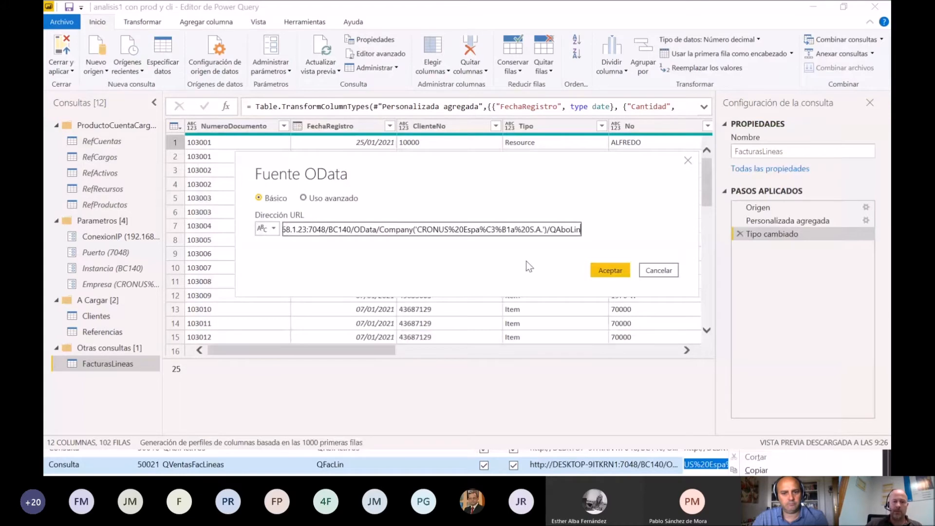
pyautogui.click(624, 270)
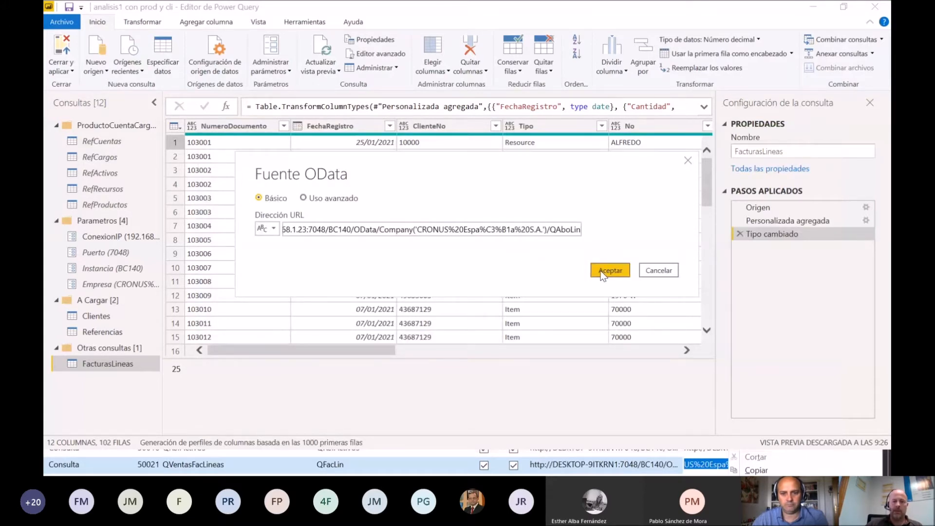
pyautogui.click(603, 272)
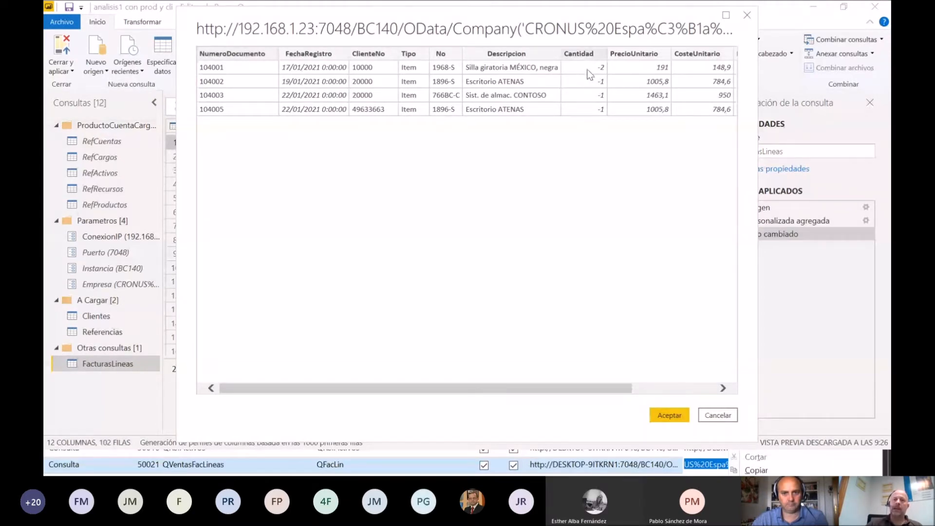
pyautogui.moveTo(597, 388); pyautogui.dragTo(694, 388)
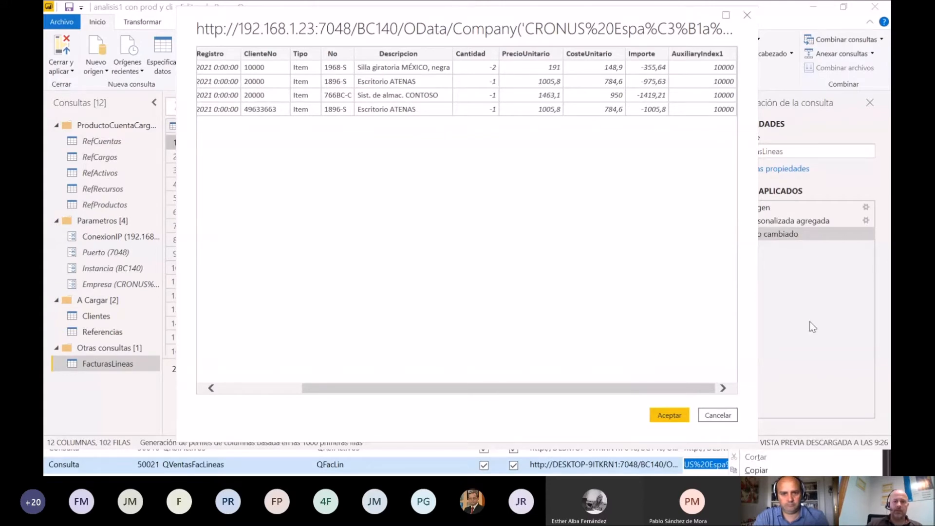
pyautogui.click(677, 419)
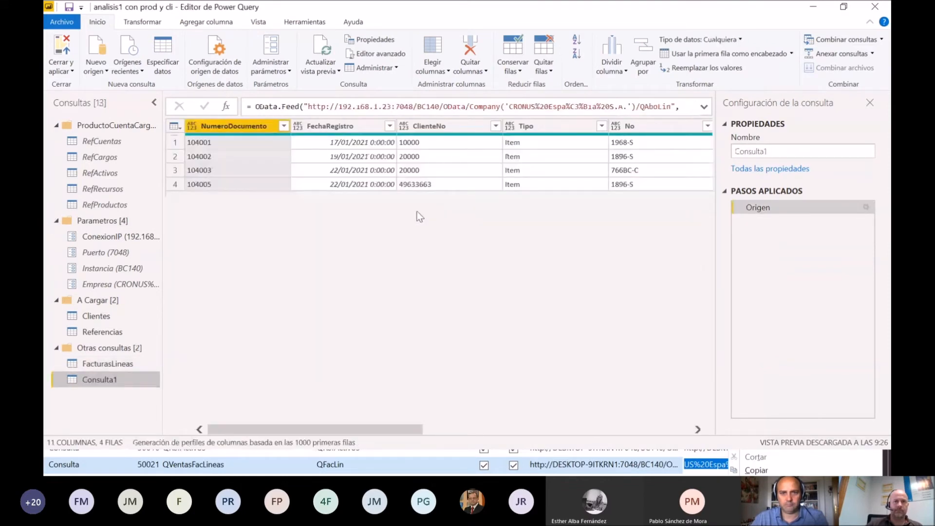
# Step: Rename the new credit memo query Consulta1 as AbonosLineas
pyautogui.doubleClick(108, 384)
pyautogui.click(125, 388)
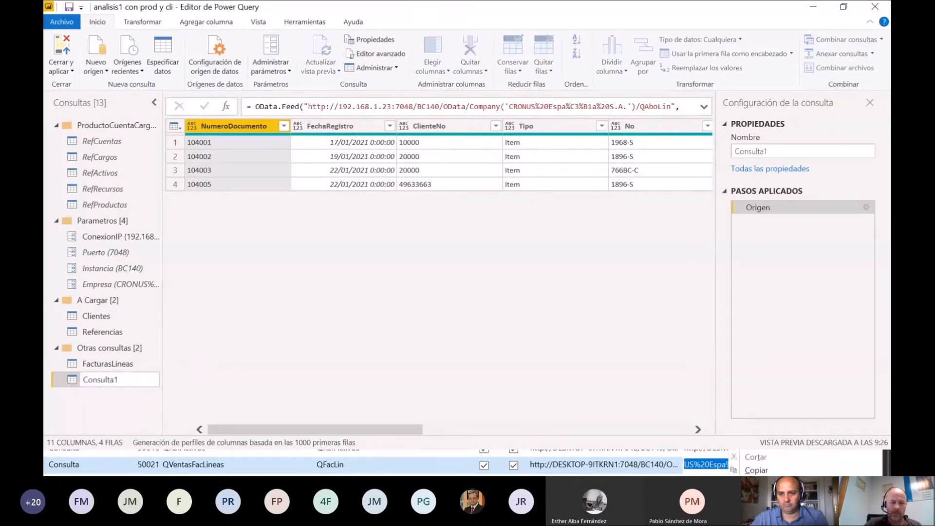
pyautogui.click(111, 407)
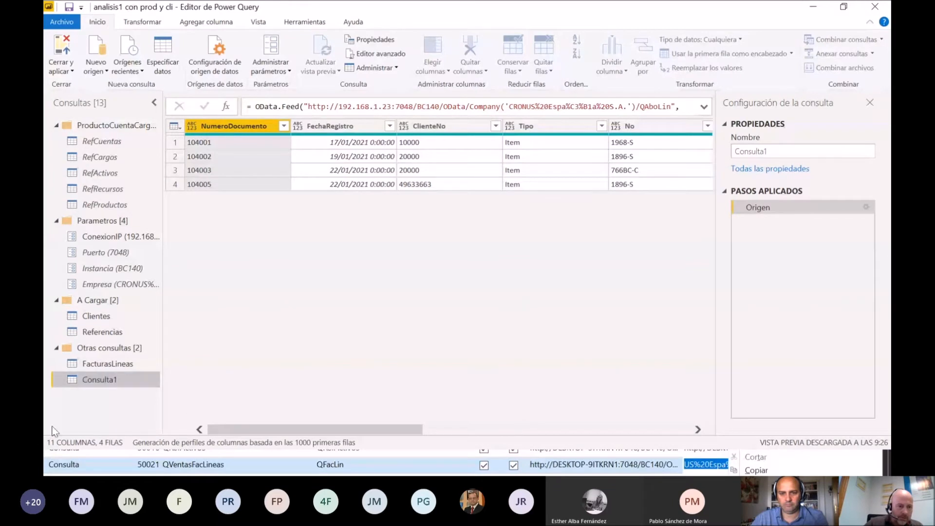
pyautogui.doubleClick(115, 385)
pyautogui.write('AbonosLineas')
pyautogui.press('Return')
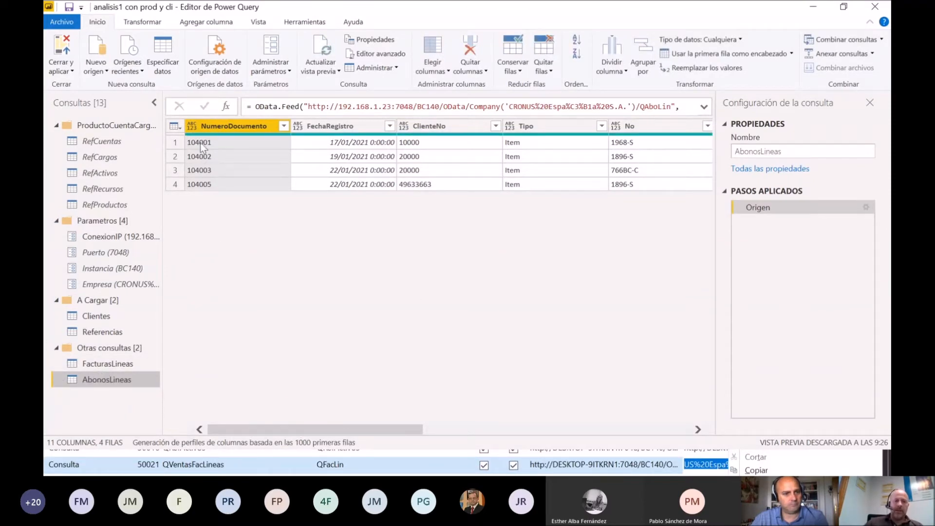
# Step: Add a custom column named TipoDocumento with the constant text "Abono" to the AbonosLineas query
pyautogui.click(175, 126)
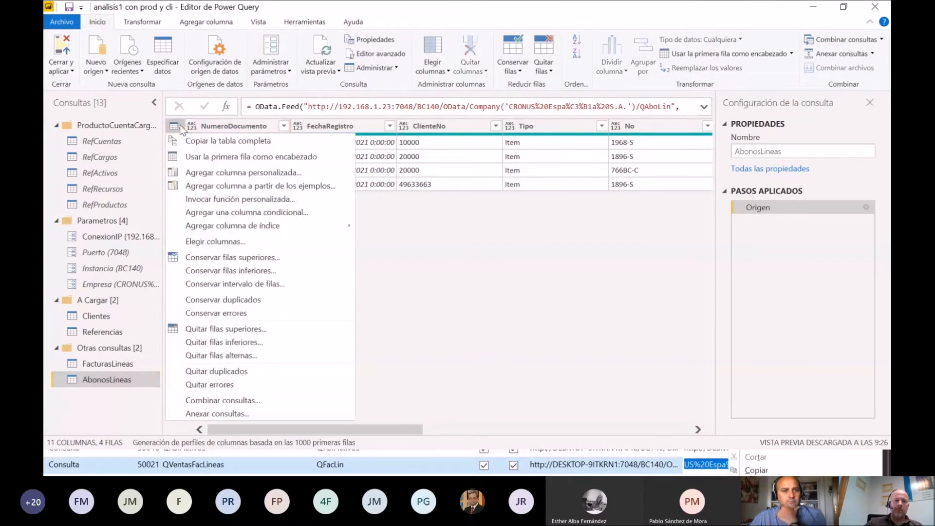
pyautogui.click(223, 173)
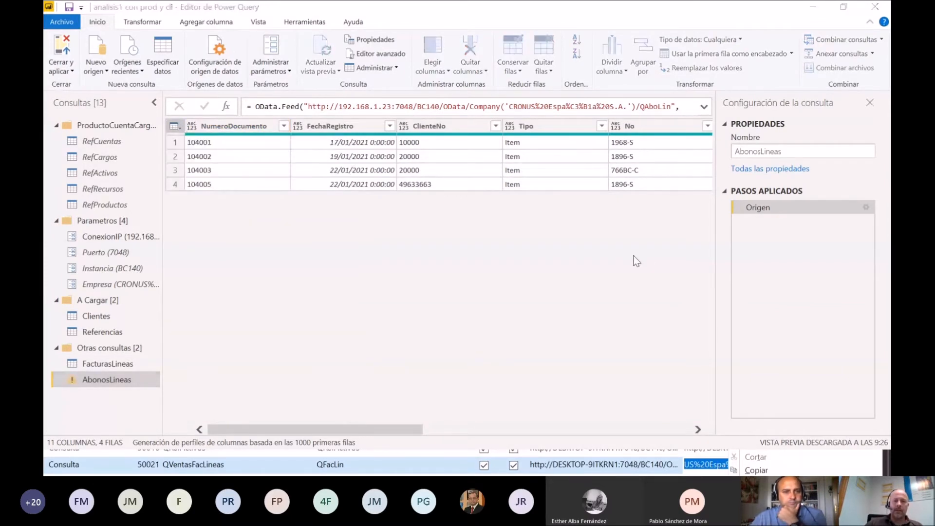
pyautogui.moveTo(340, 160); pyautogui.dragTo(199, 157)
pyautogui.press('BackSpace')
pyautogui.write('TipoDocumento')
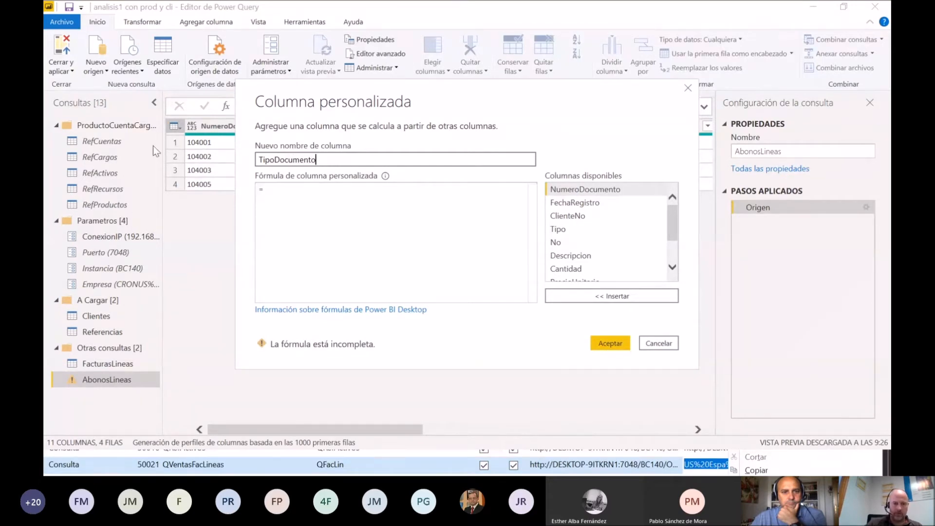
pyautogui.click(271, 188)
pyautogui.write('"Abono')
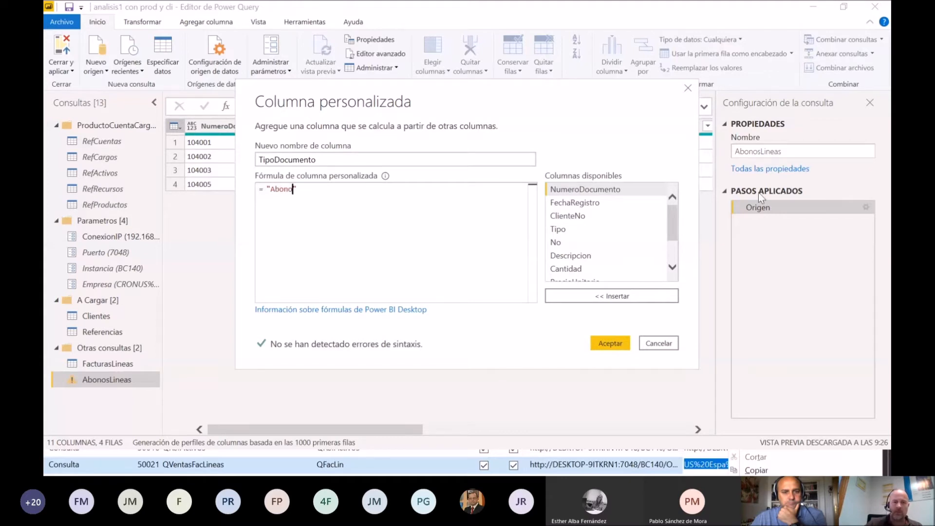
pyautogui.click(609, 342)
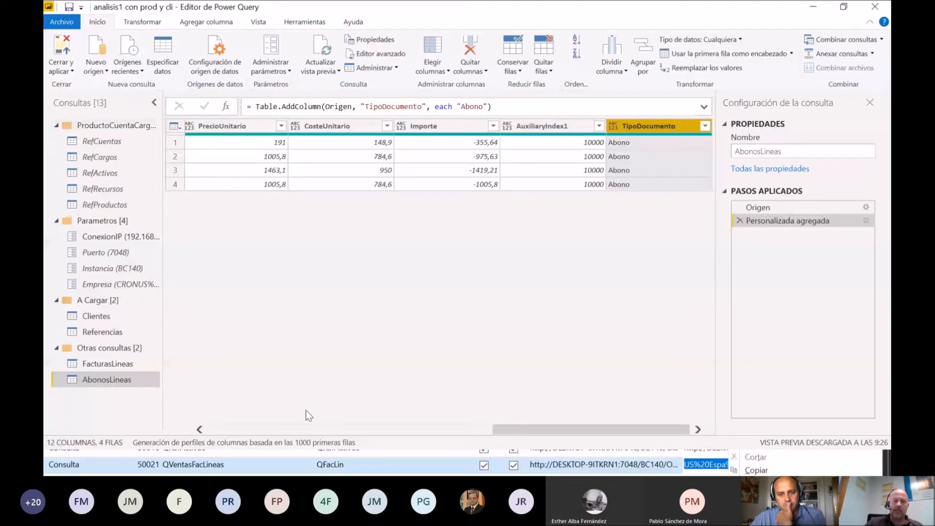
# Step: Set the data type of the FechaRegistro column in AbonosLineas to date
pyautogui.click(230, 430)
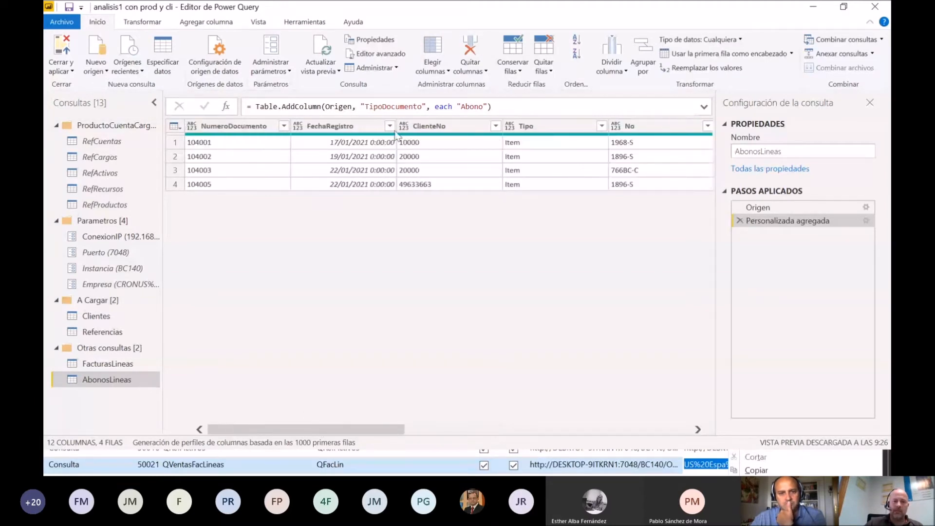
pyautogui.click(298, 127)
pyautogui.click(322, 208)
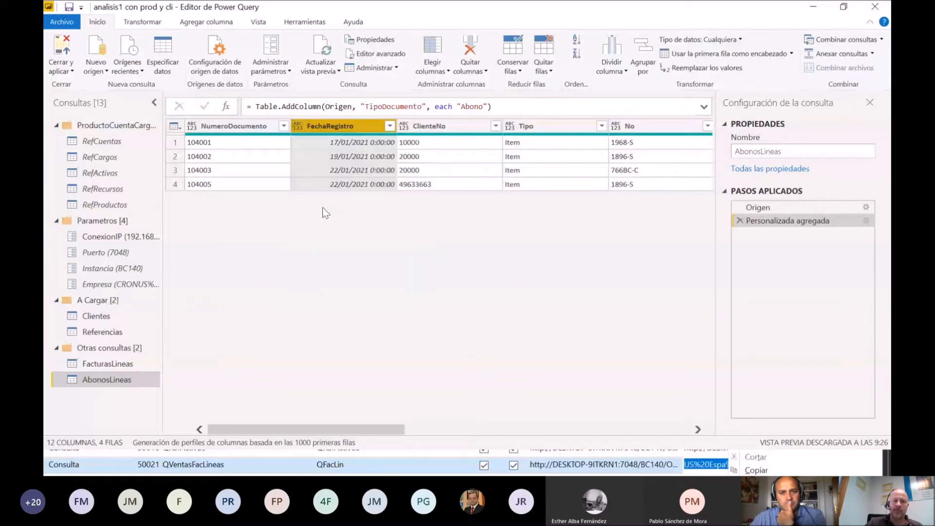
# Step: Set the data type of the Cantidad, PrecioUnitario, CosteUnitario and Importe columns in AbonosLineas to decimal number
pyautogui.click(677, 429)
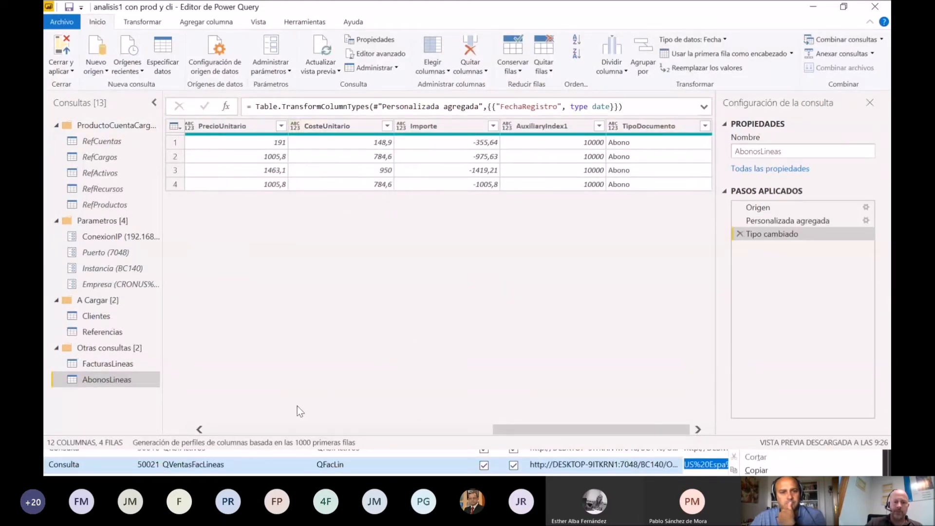
pyautogui.click(199, 429)
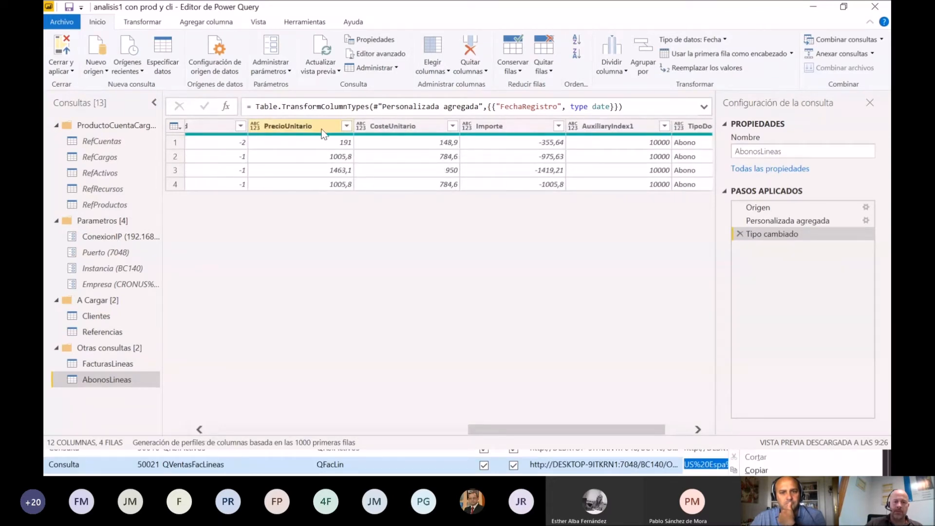
pyautogui.click(207, 130)
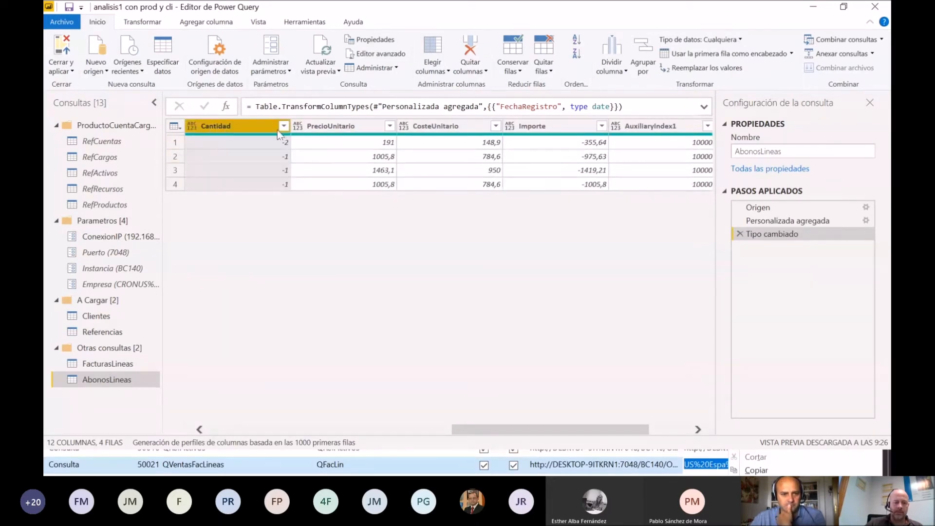
pyautogui.keyDown('shift'); pyautogui.click(361, 126); pyautogui.keyUp('shift')
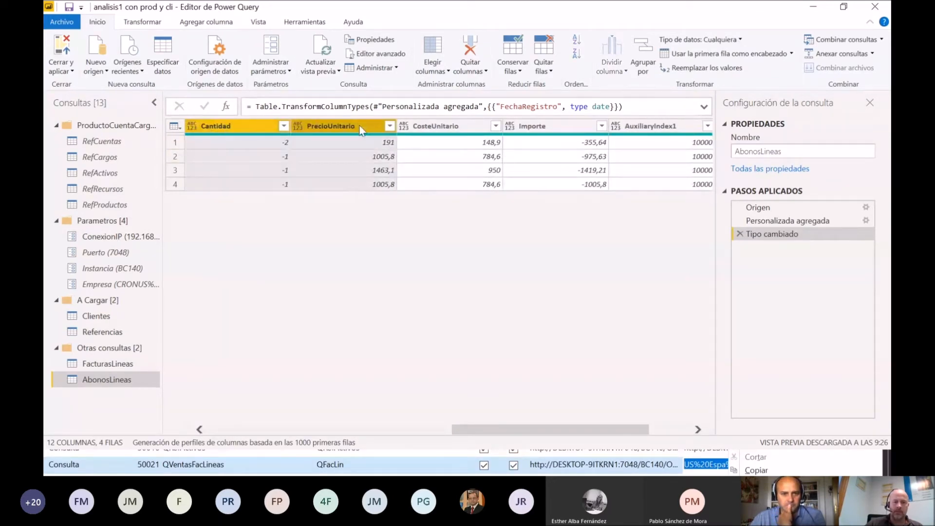
pyautogui.keyDown('shift'); pyautogui.click(442, 124); pyautogui.keyUp('shift')
pyautogui.keyDown('shift'); pyautogui.click(530, 130); pyautogui.keyUp('shift')
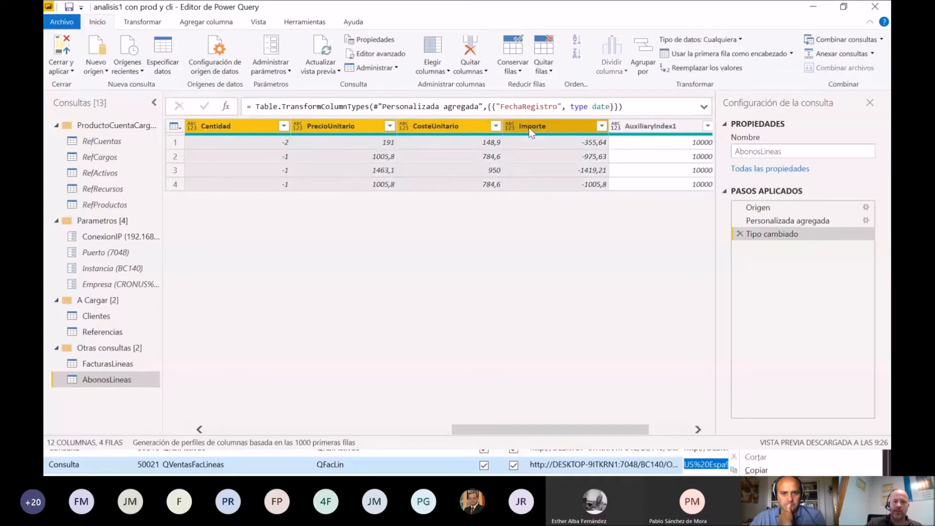
pyautogui.click(730, 40)
pyautogui.click(693, 55)
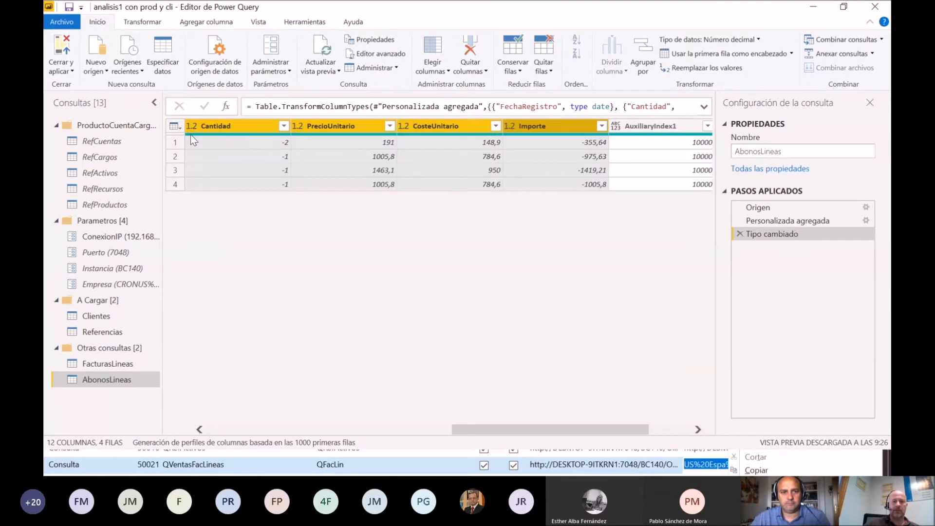
pyautogui.moveTo(191, 133)
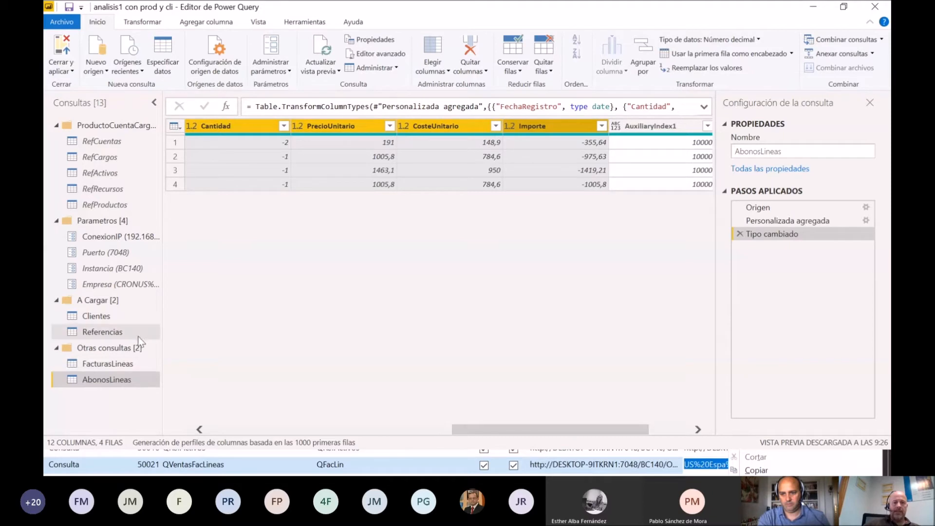
# Step: Append AbonosLineas to FacturasLineas as a new two-table query, keeping FacturasLineas as the main table
pyautogui.click(121, 363)
pyautogui.click(111, 381)
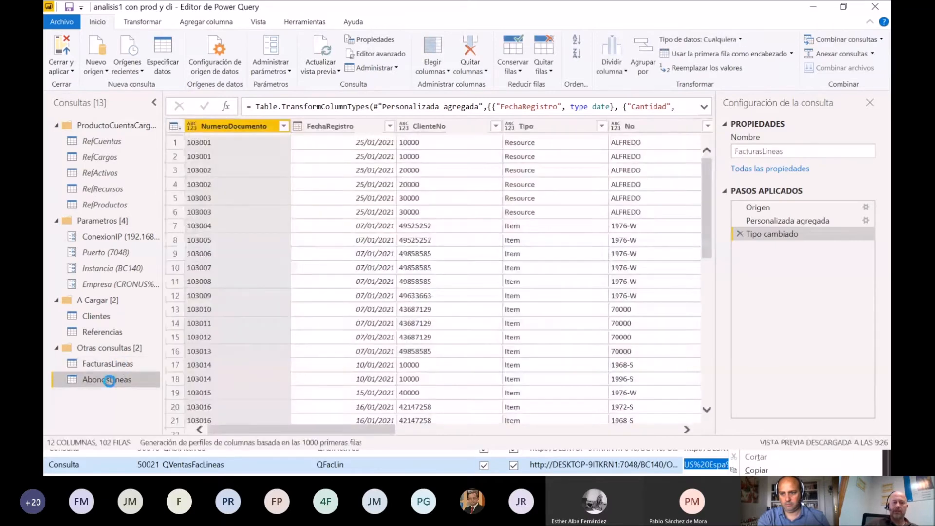
pyautogui.click(115, 365)
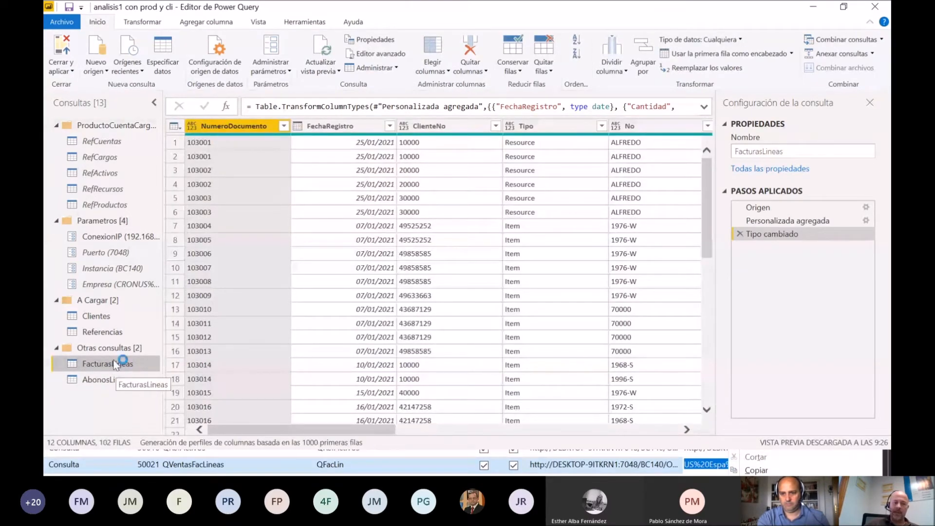
pyautogui.click(875, 56)
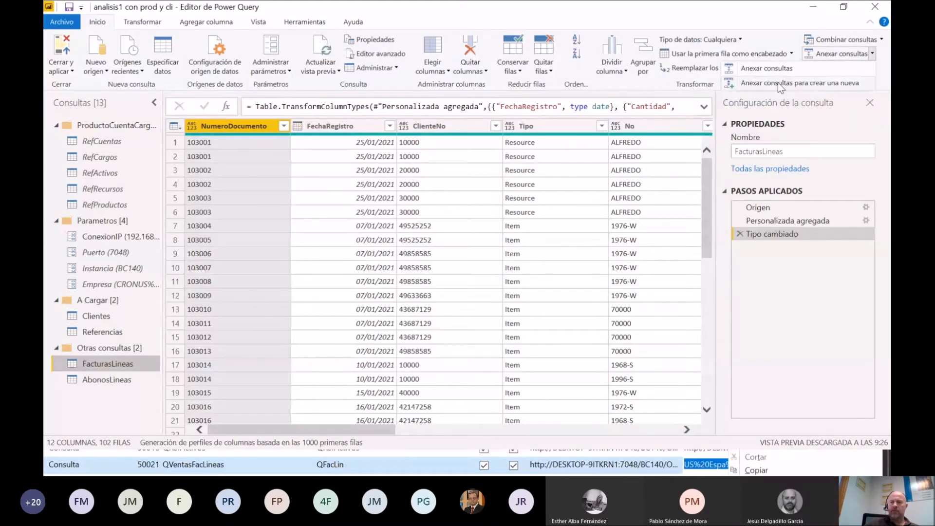
pyautogui.click(805, 84)
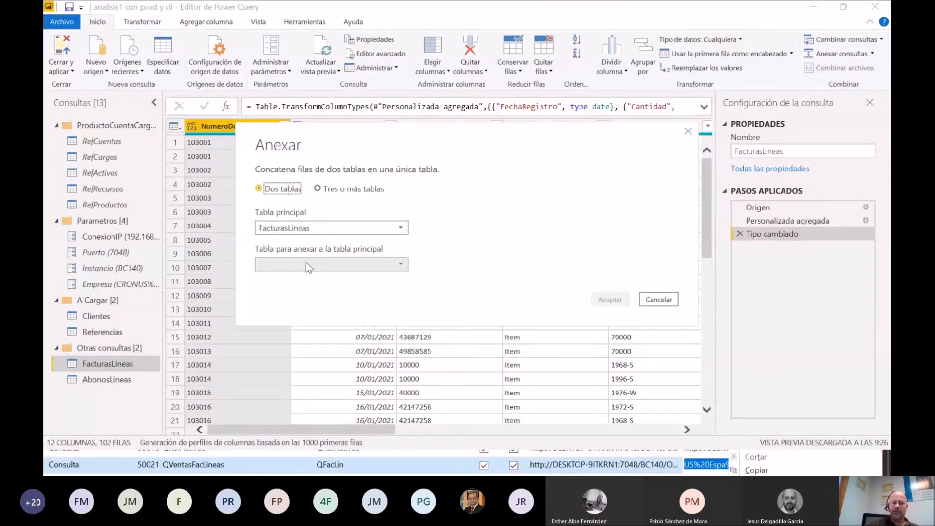
pyautogui.click(402, 263)
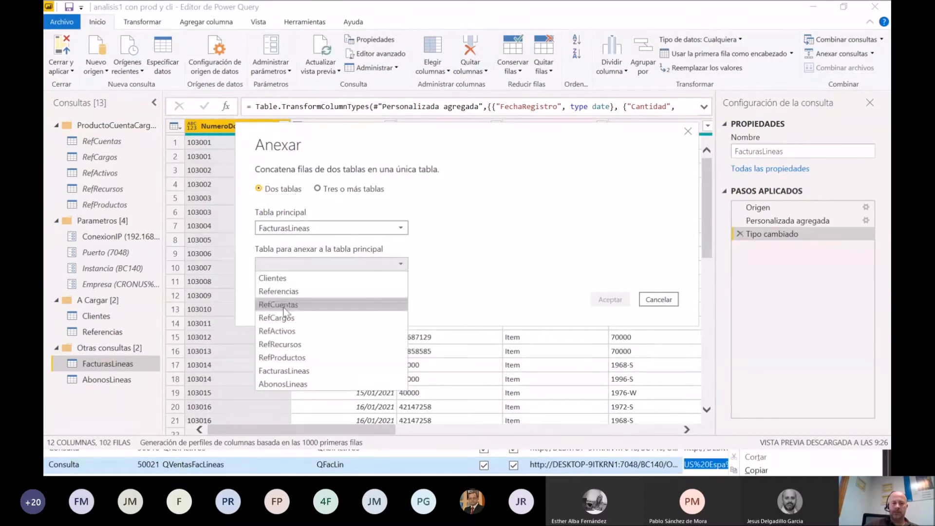
pyautogui.click(285, 384)
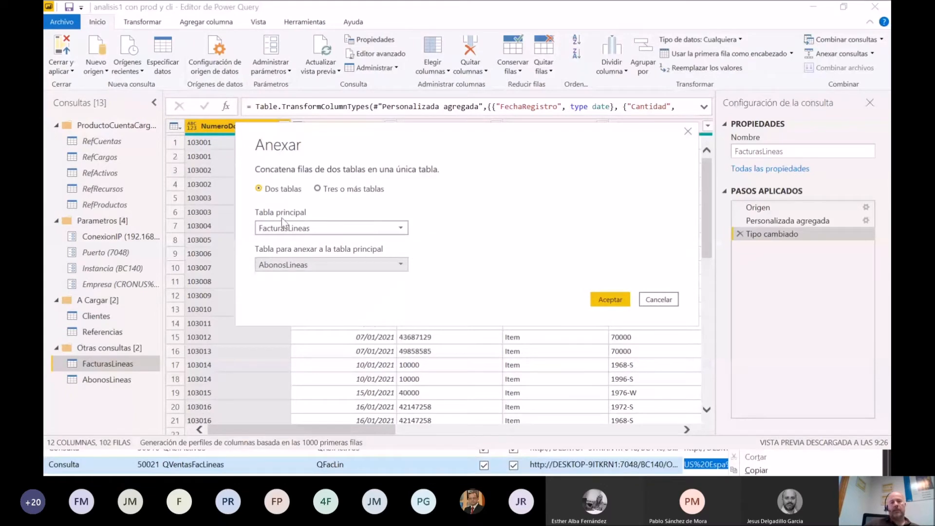
pyautogui.click(611, 299)
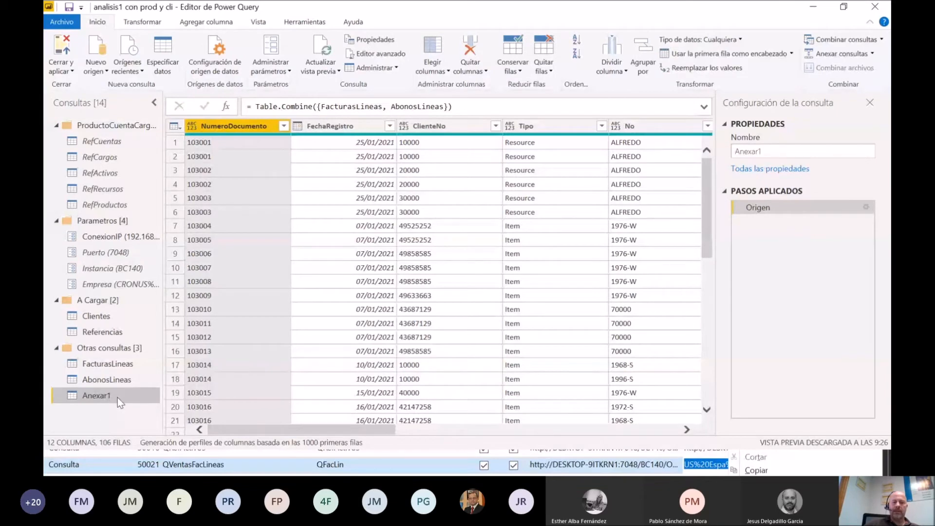
# Step: Rename the appended query Anexar1 as VentasLineas
pyautogui.doubleClick(117, 397)
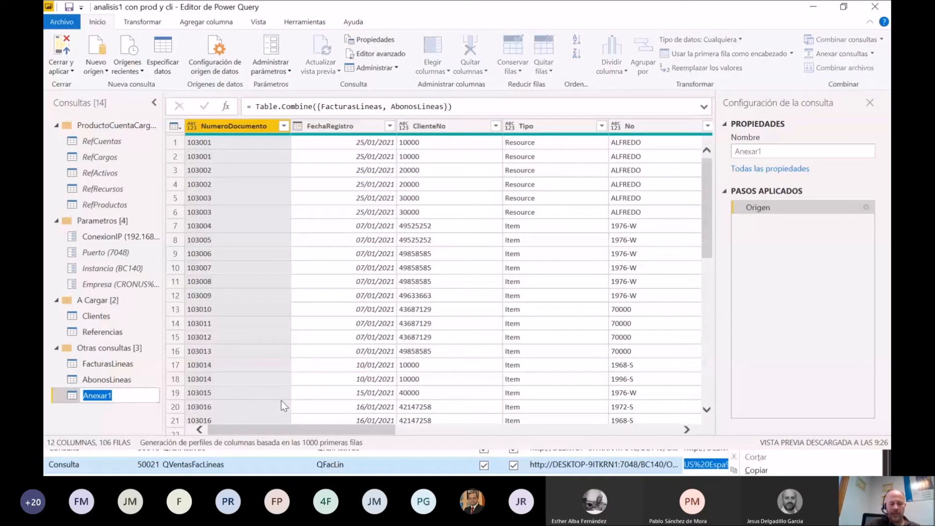
pyautogui.write('Venta')
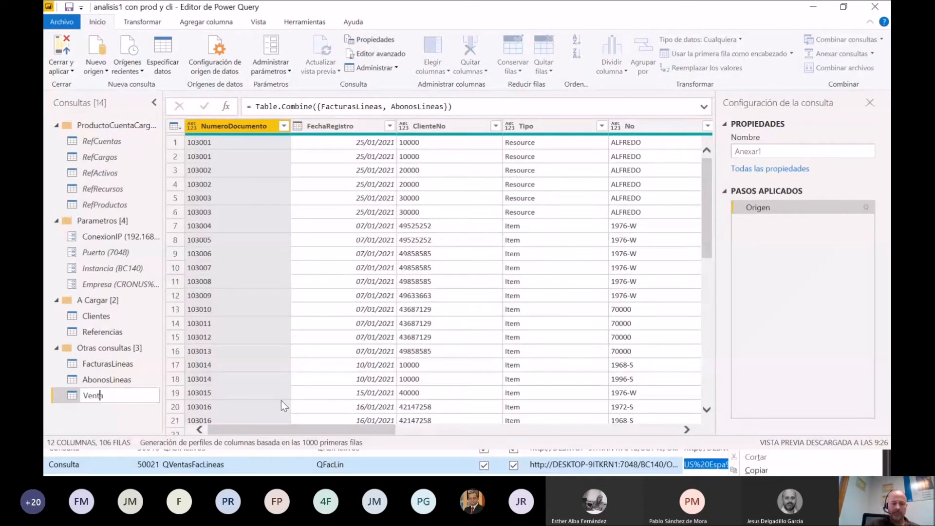
pyautogui.write('sLineas')
pyautogui.press('Return')
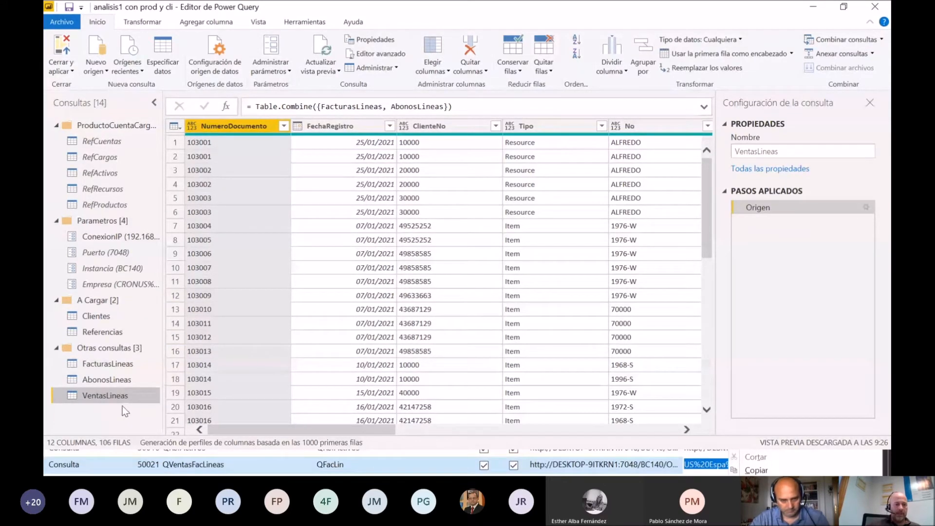
# Step: Move the FacturasLineas and AbonosLineas queries into the ProductoCuentaCargo group
pyautogui.rightClick(134, 366)
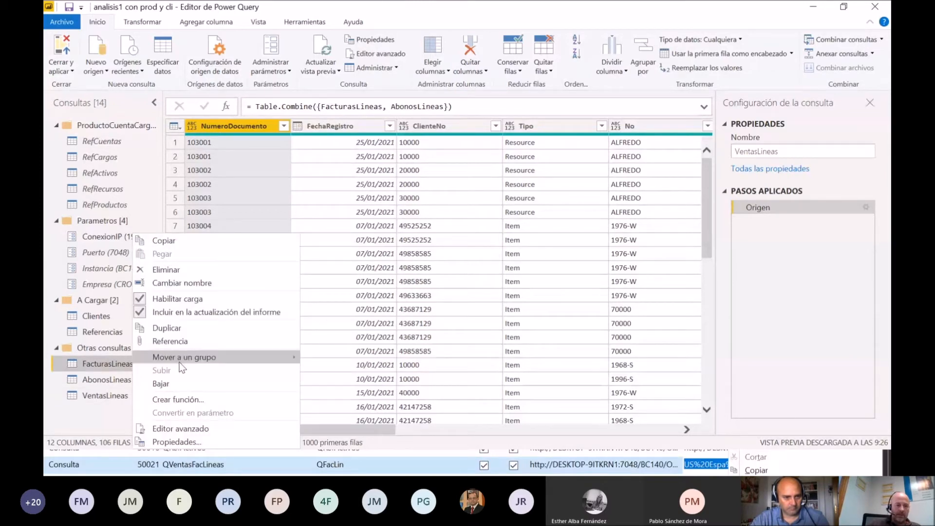
pyautogui.moveTo(197, 360)
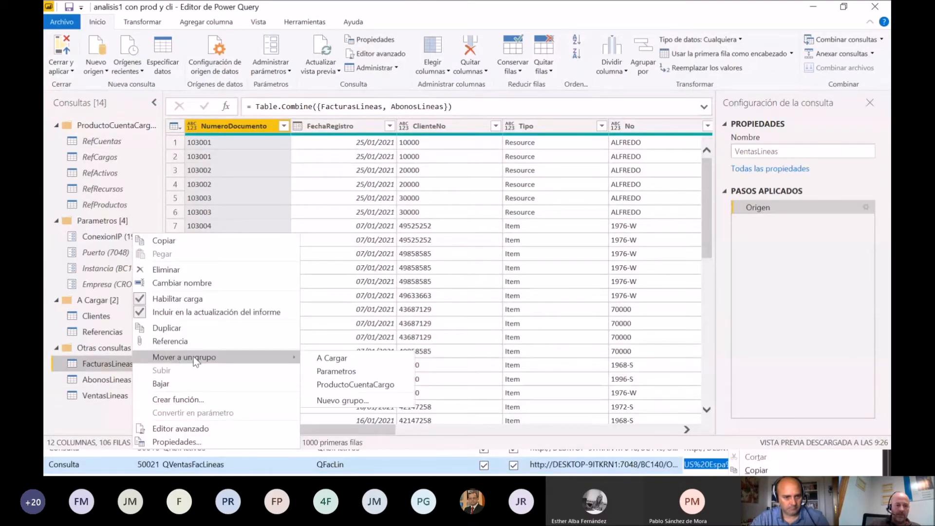
pyautogui.click(354, 385)
pyautogui.rightClick(116, 381)
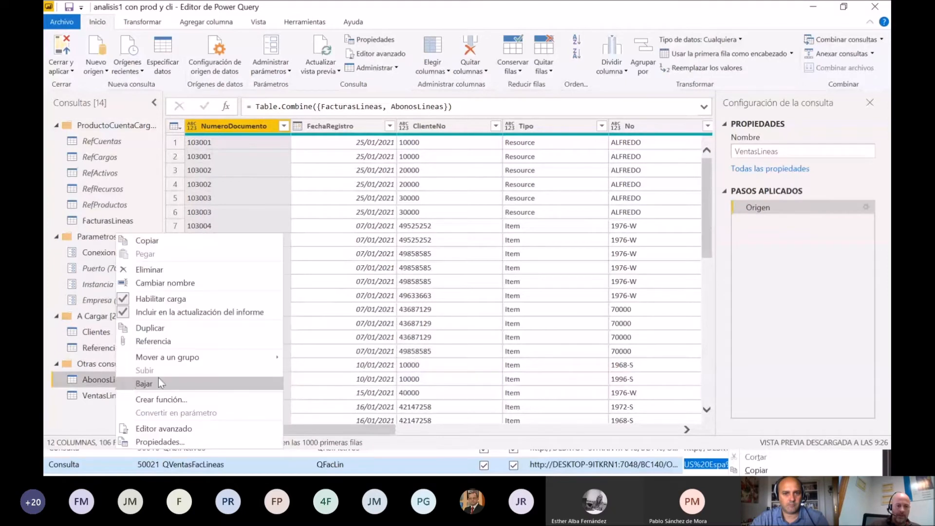
pyautogui.click(336, 387)
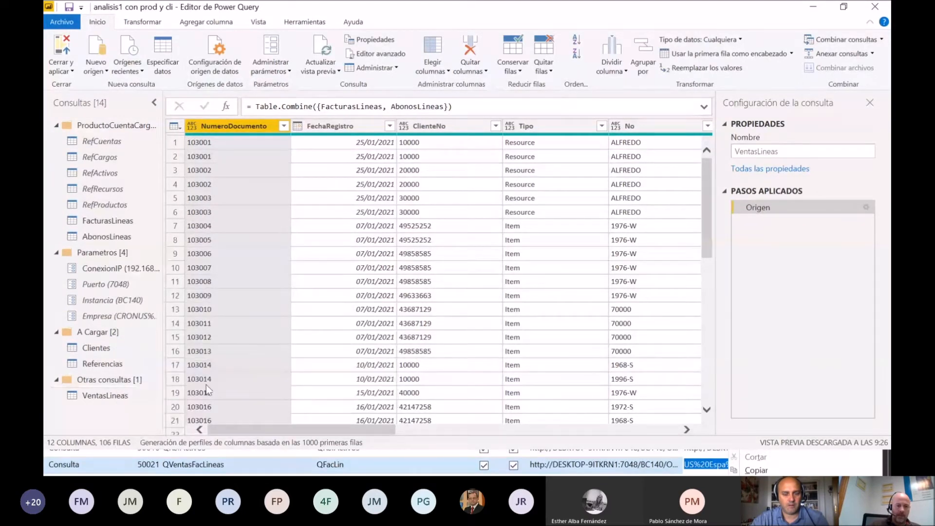
# Step: Move the VentasLineas query into the A Cargar group and select it there
pyautogui.rightClick(112, 400)
pyautogui.moveTo(243, 358)
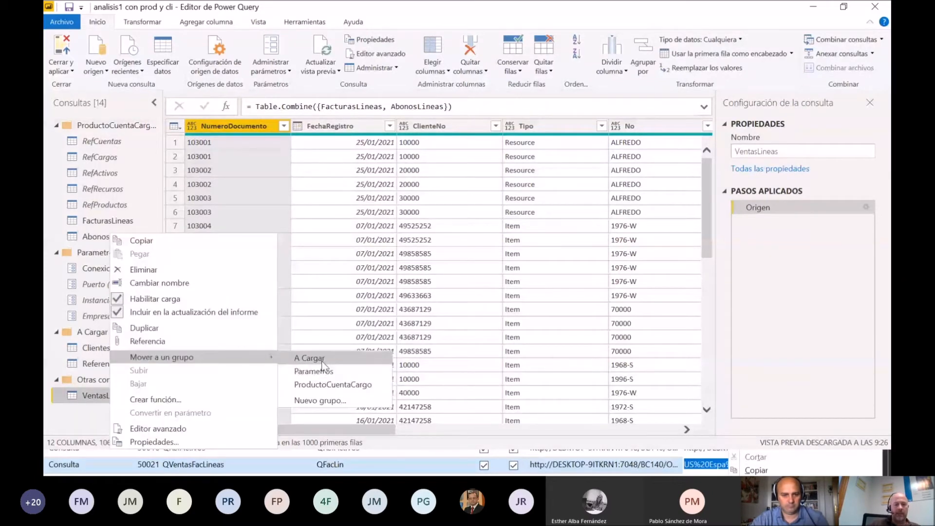
pyautogui.click(320, 359)
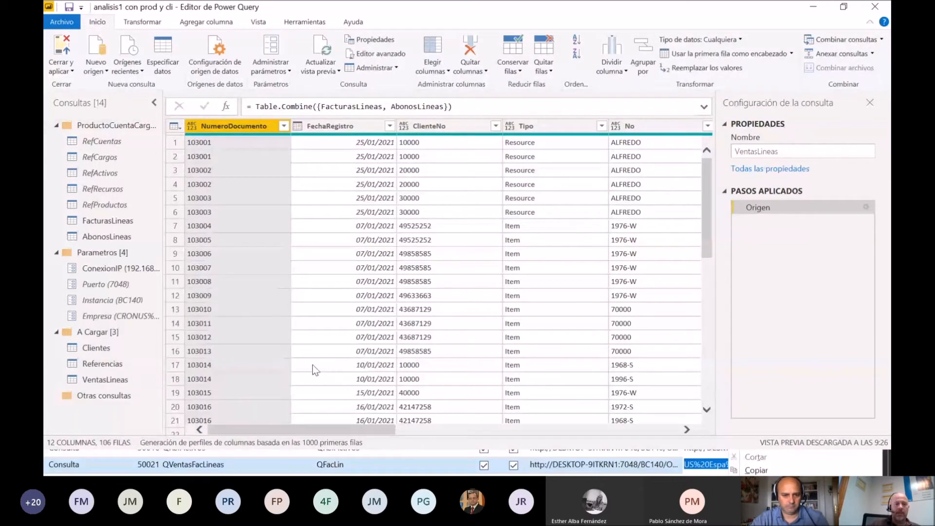
pyautogui.click(132, 380)
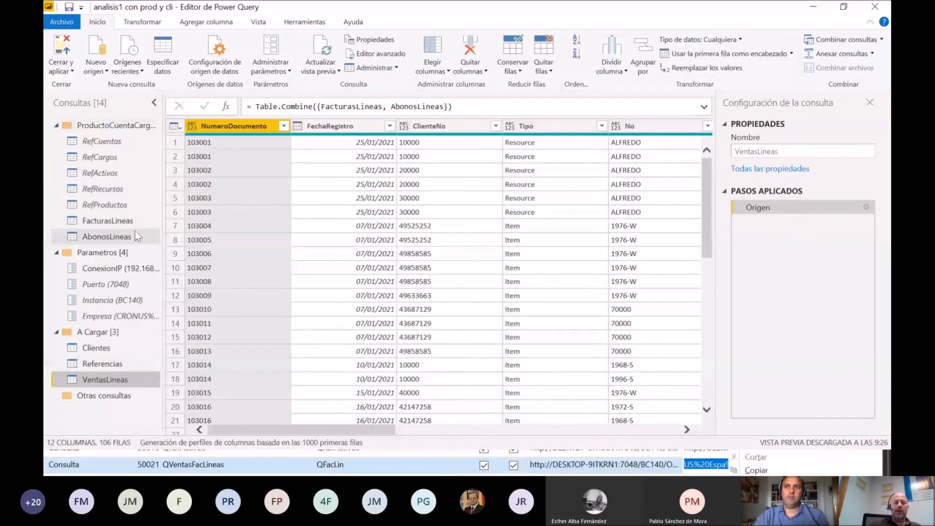
# Step: Disable loading for the FacturasLineas and AbonosLineas queries, leaving both included in the report refresh
pyautogui.rightClick(147, 219)
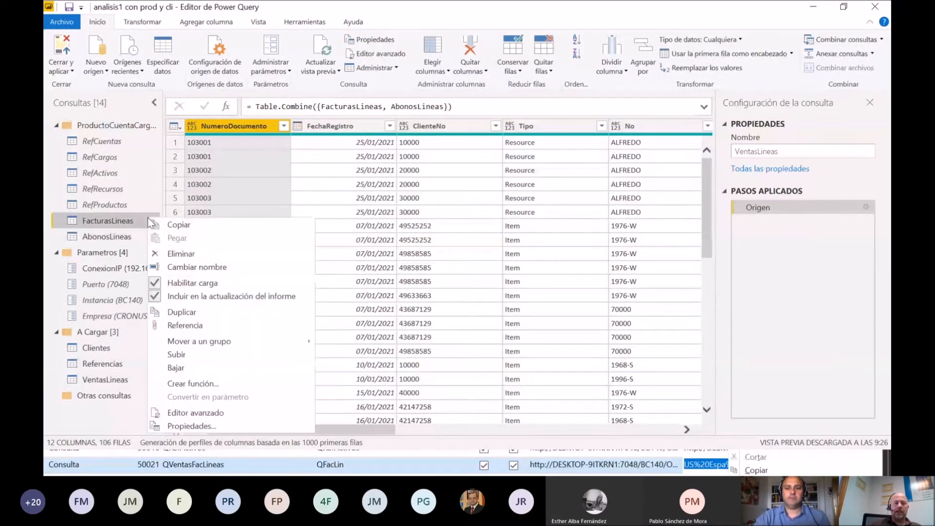
pyautogui.click(191, 283)
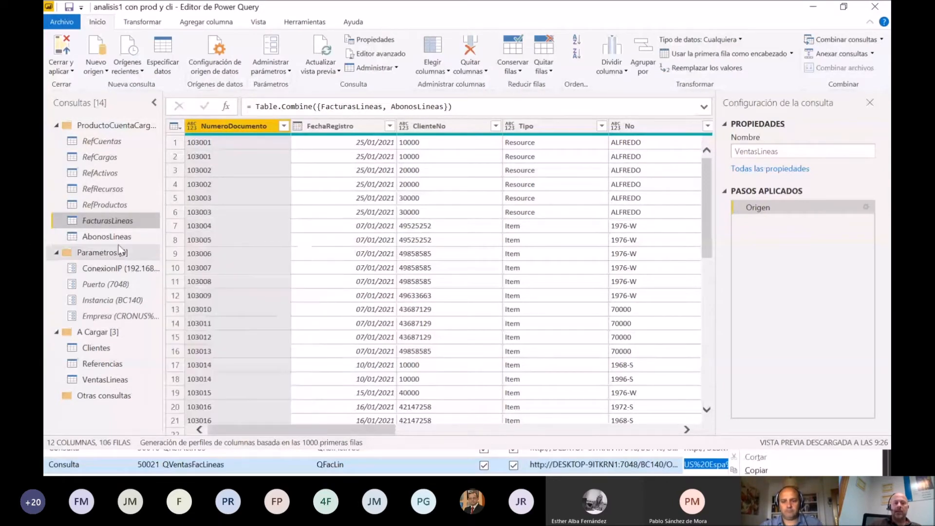
pyautogui.rightClick(124, 232)
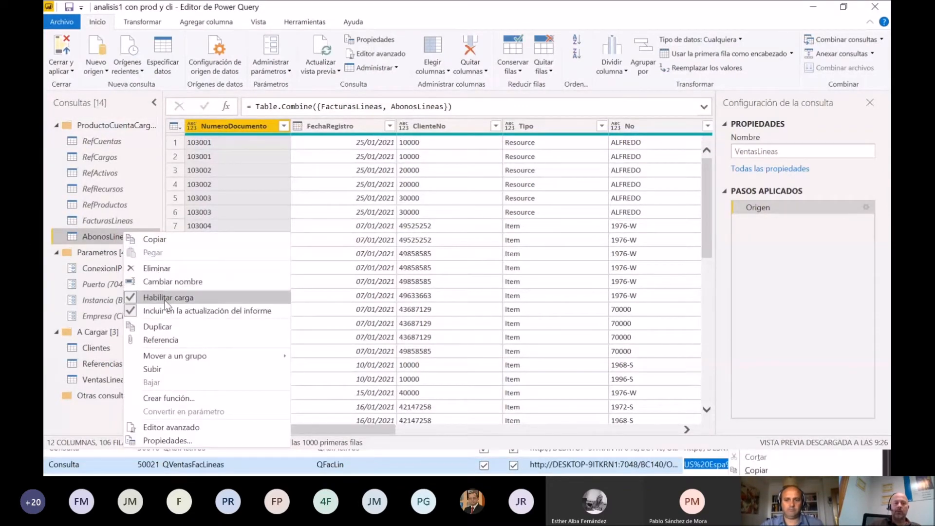
pyautogui.click(164, 303)
pyautogui.rightClick(130, 234)
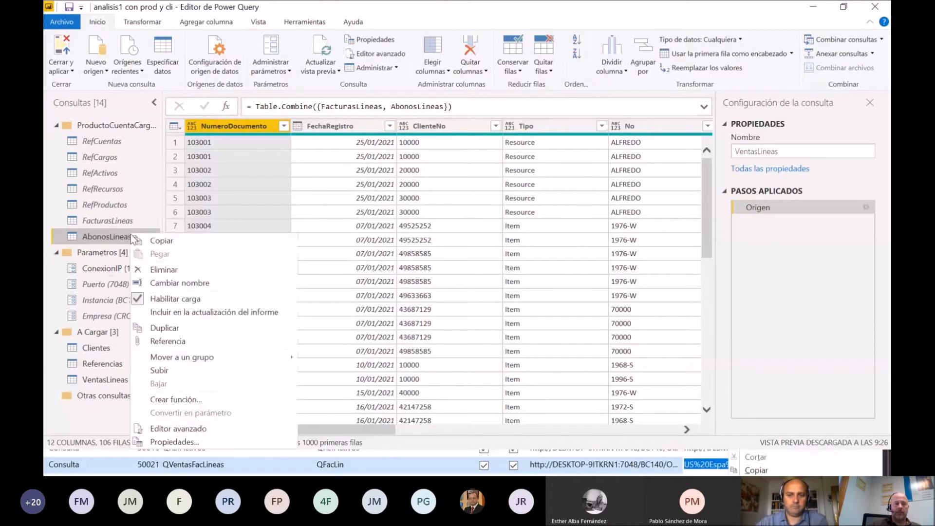
pyautogui.click(168, 311)
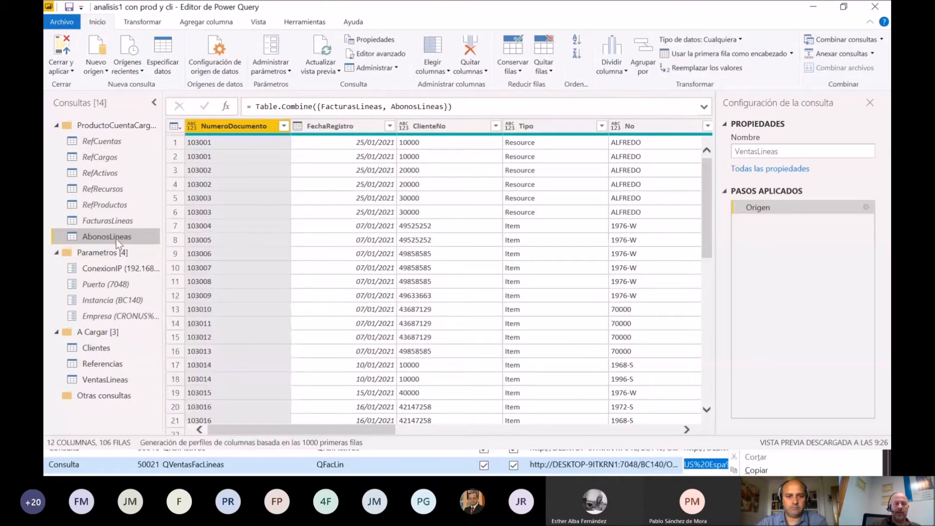
pyautogui.rightClick(116, 236)
pyautogui.click(147, 298)
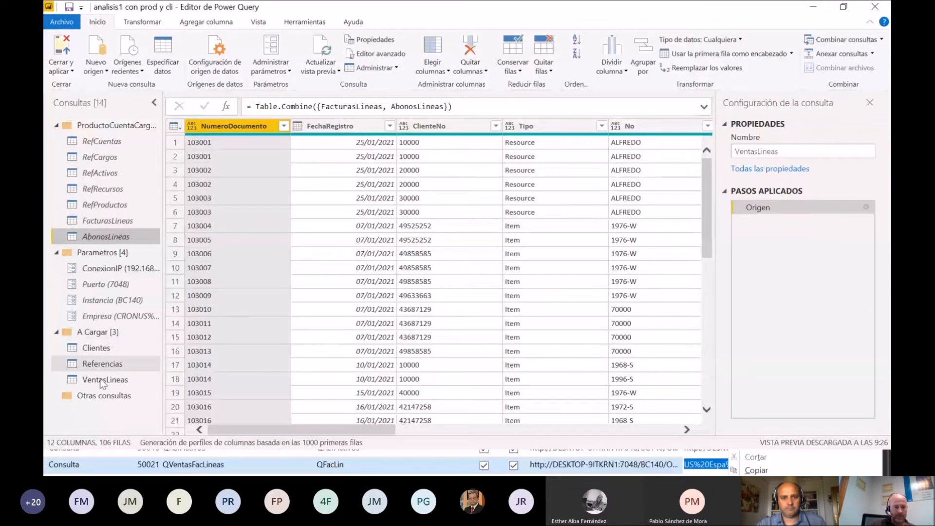
# Step: Review the Referencias query's columns, then start a custom column named TipoNo in the VentasLineas query
pyautogui.click(118, 382)
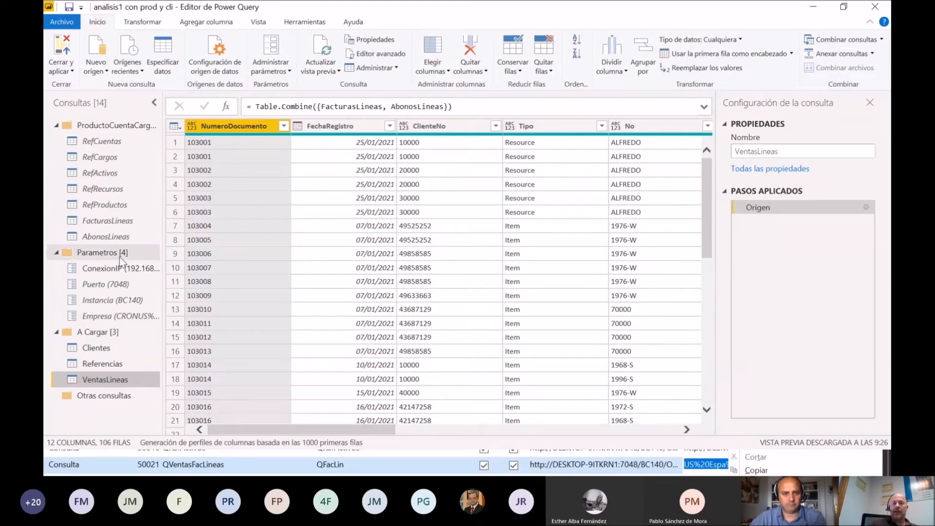
pyautogui.click(112, 365)
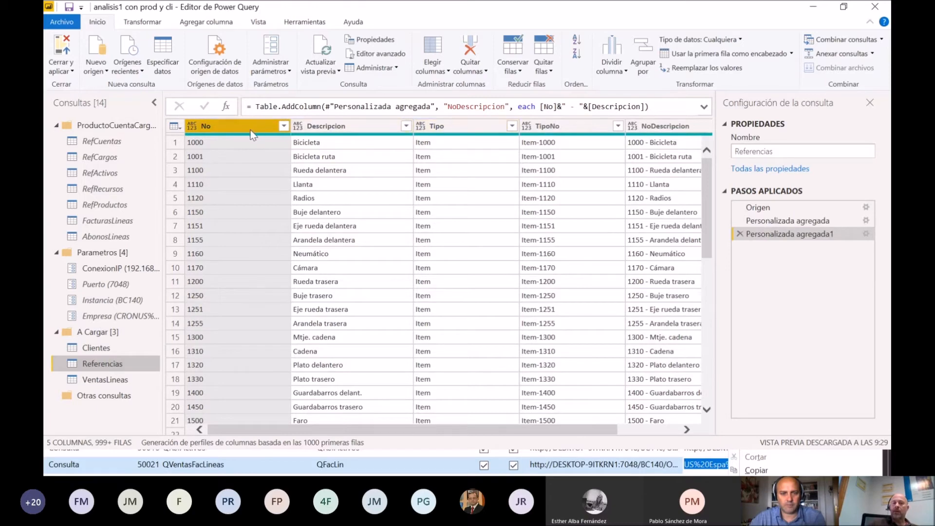
pyautogui.click(105, 380)
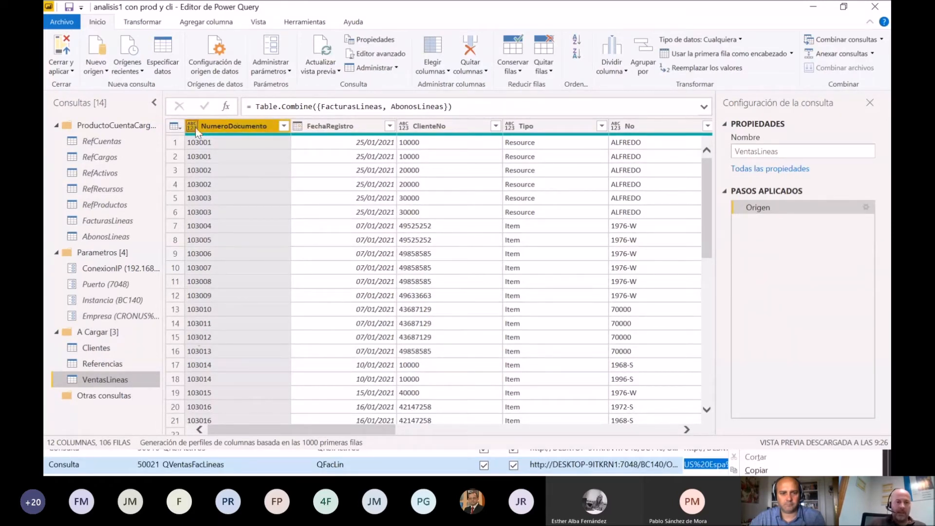
pyautogui.click(174, 133)
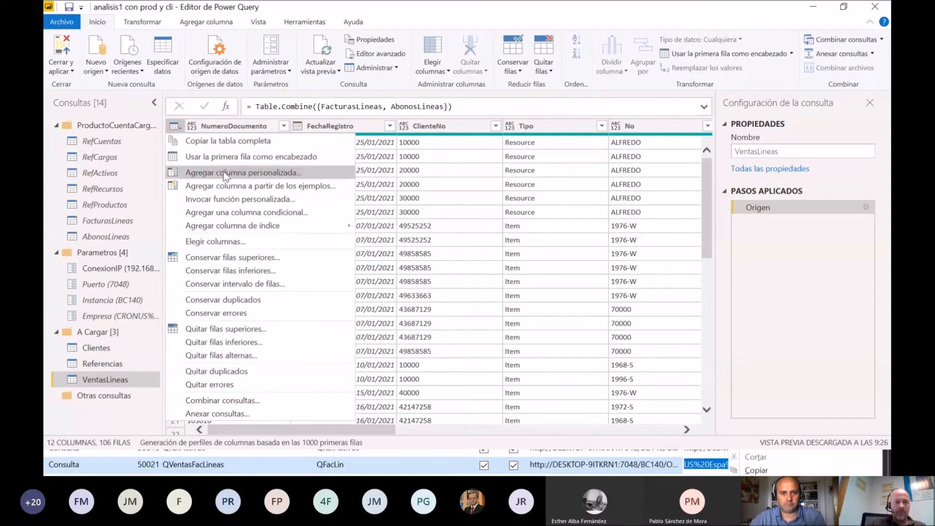
pyautogui.press('Escape')
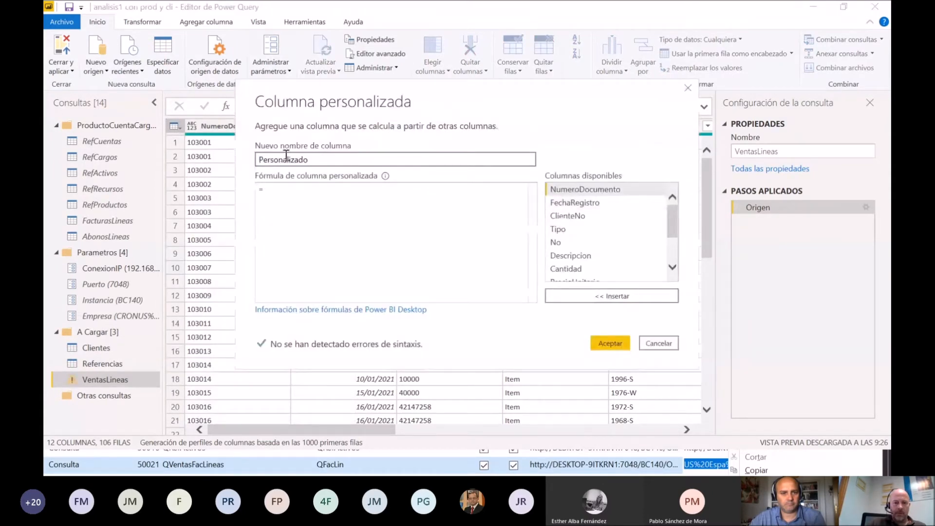
pyautogui.doubleClick(320, 157)
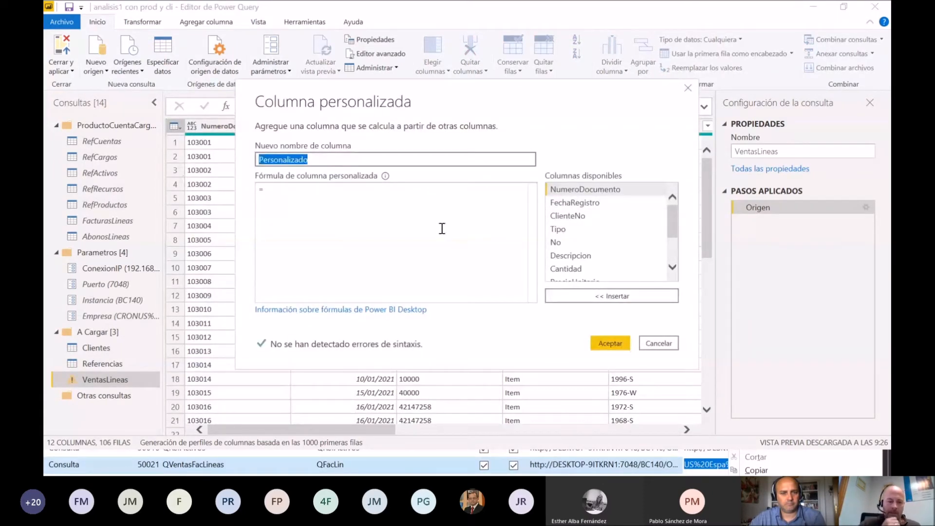
pyautogui.write('TipoNo')
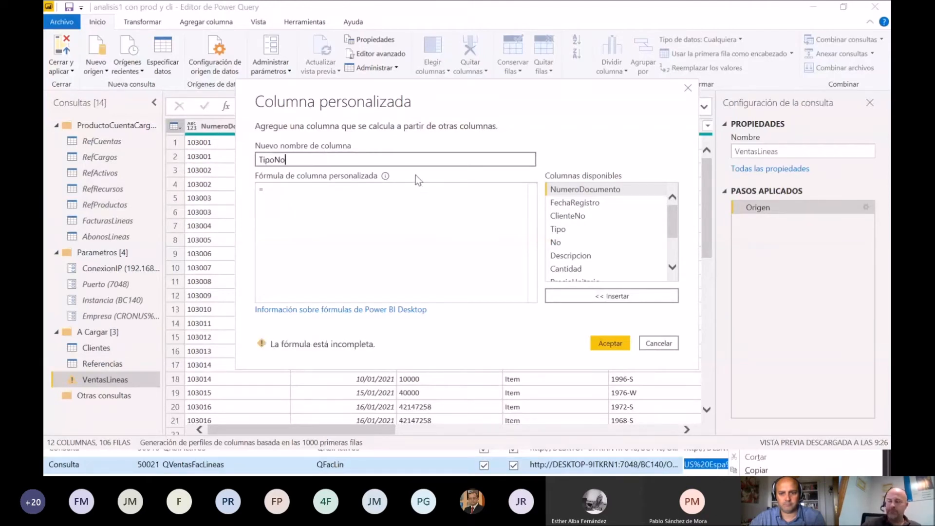
# Step: Define the TipoNo formula as [Tipo]&"-"&[No] and create the column
pyautogui.click(340, 191)
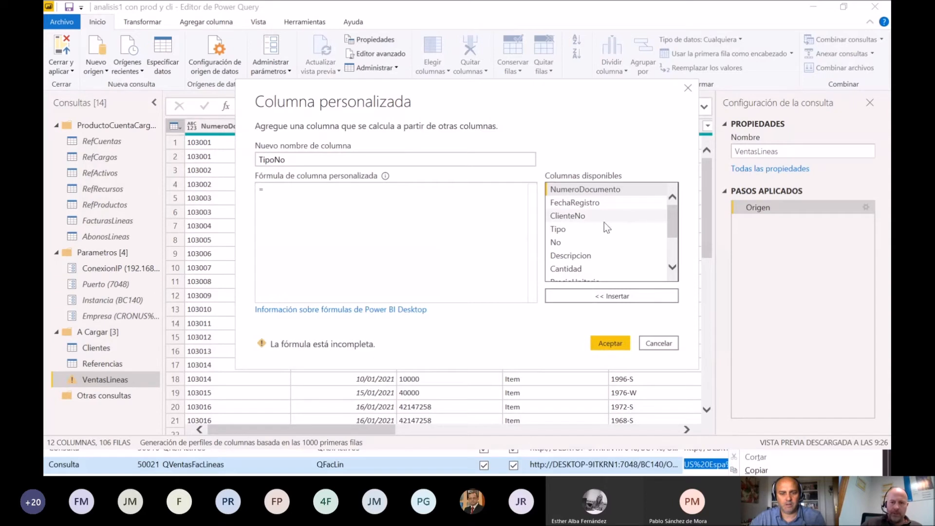
pyautogui.doubleClick(574, 228)
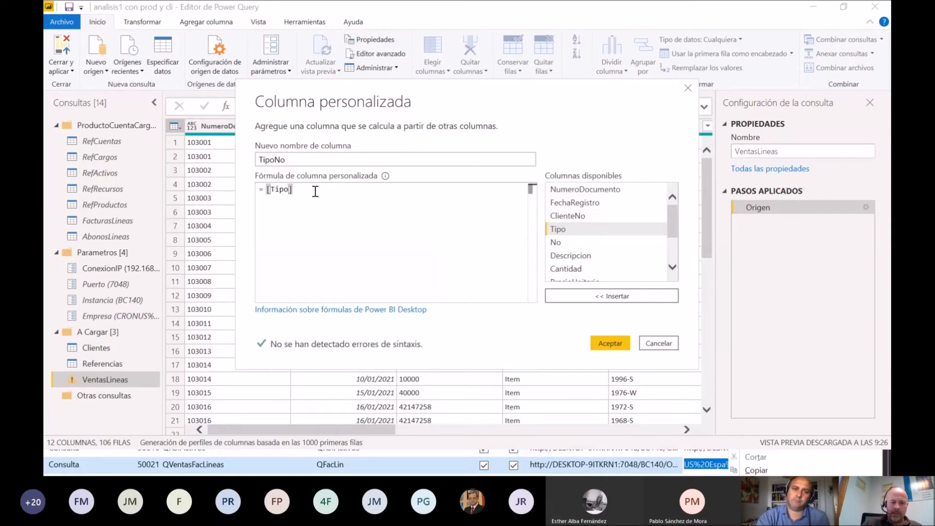
pyautogui.write('&"')
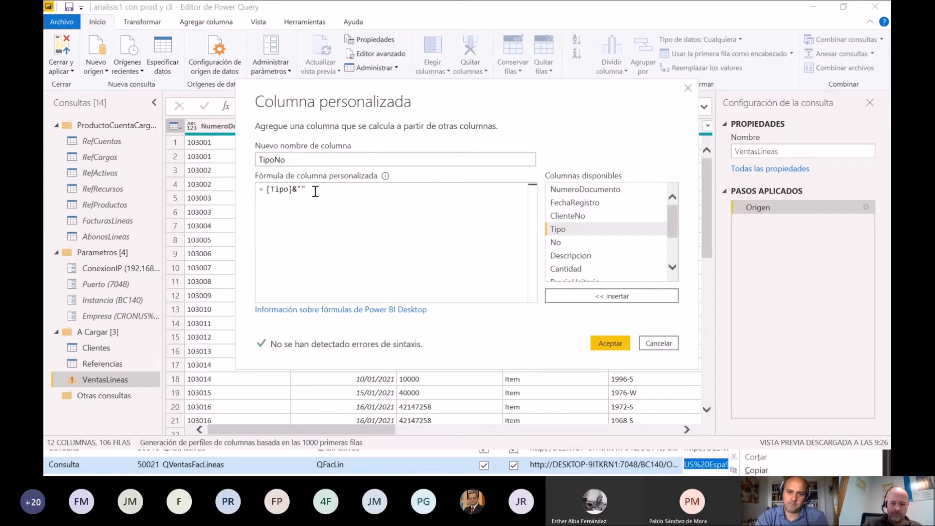
pyautogui.write('-')
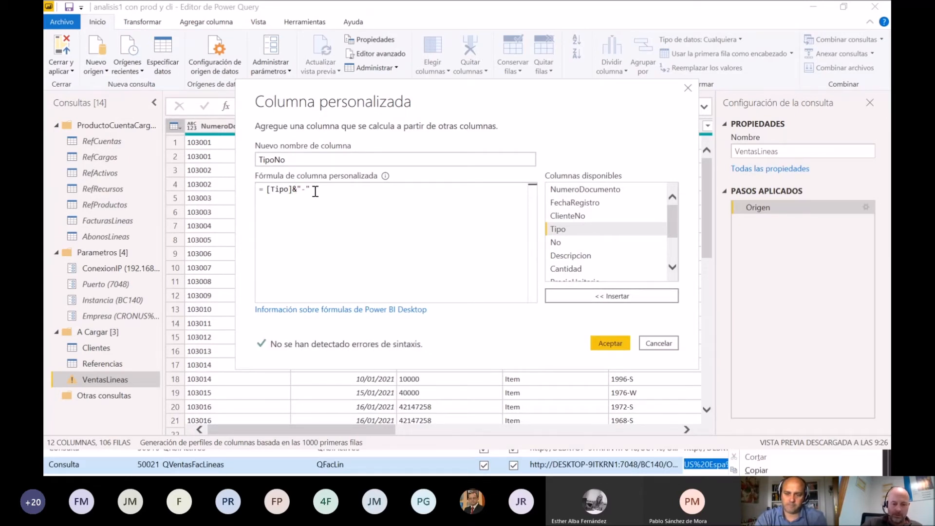
pyautogui.write('"&')
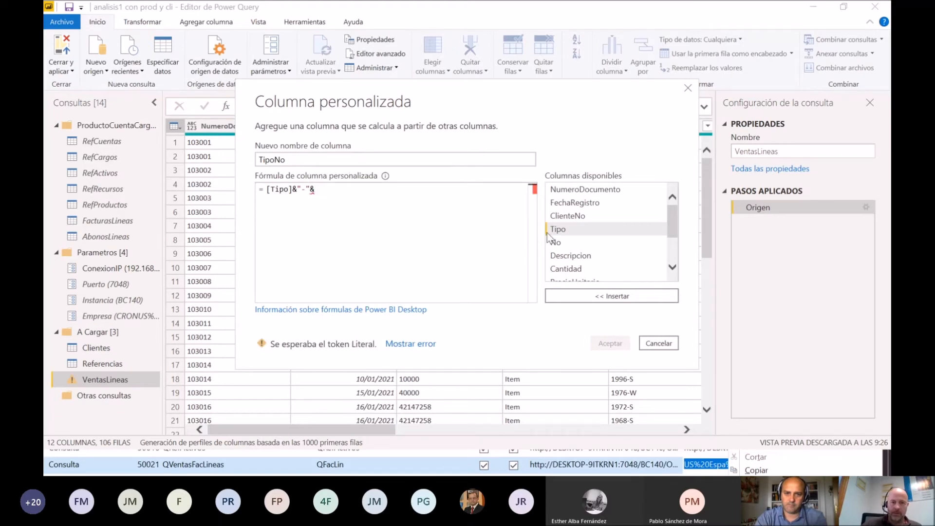
pyautogui.doubleClick(563, 240)
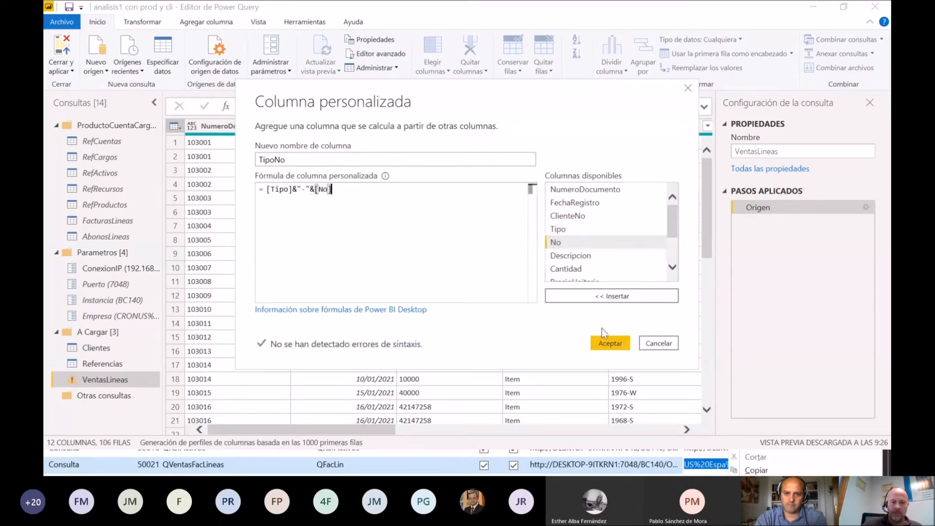
pyautogui.click(607, 343)
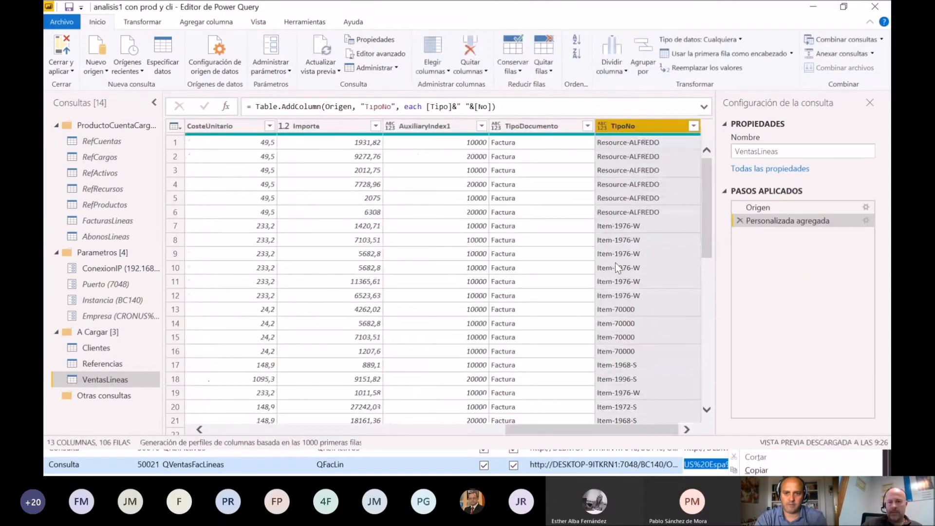
# Step: Check the TipoNo column in the Referencias query, then close the query editor and apply the pending changes
pyautogui.click(87, 365)
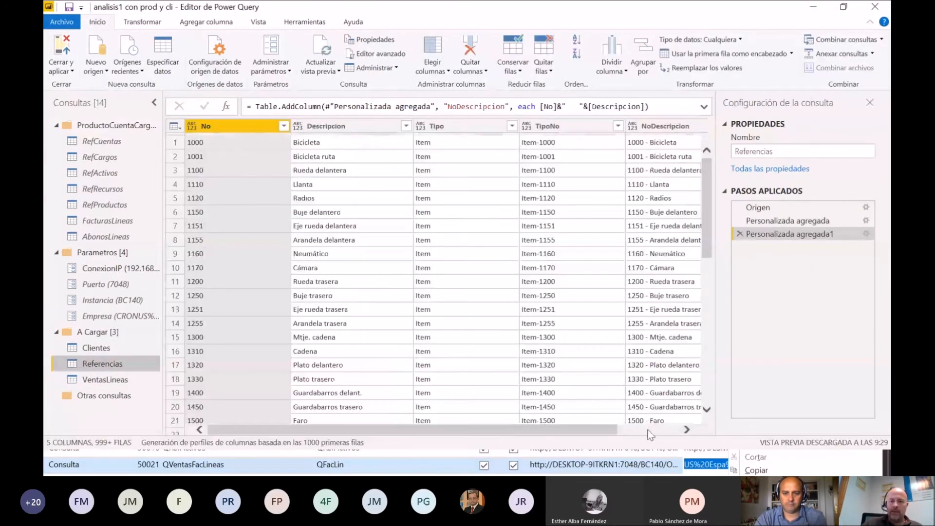
pyautogui.click(649, 431)
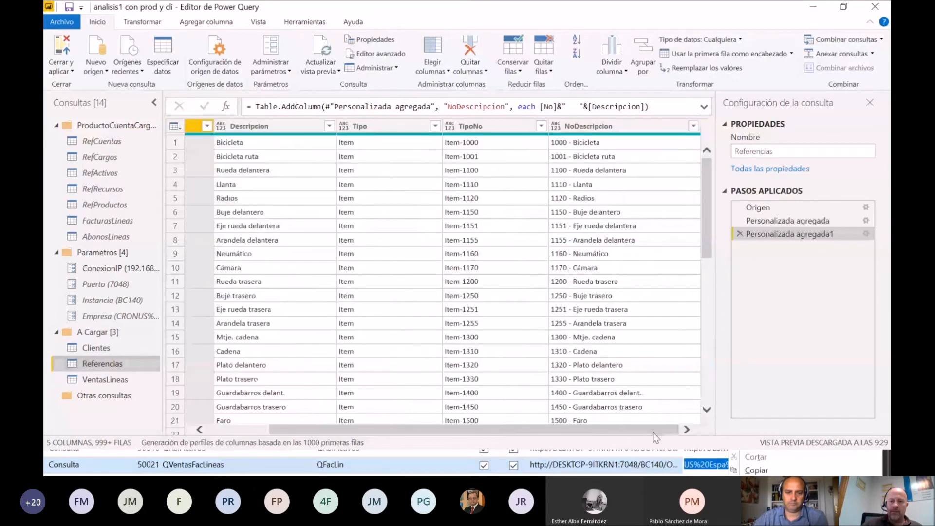
pyautogui.moveTo(653, 430); pyautogui.dragTo(631, 430)
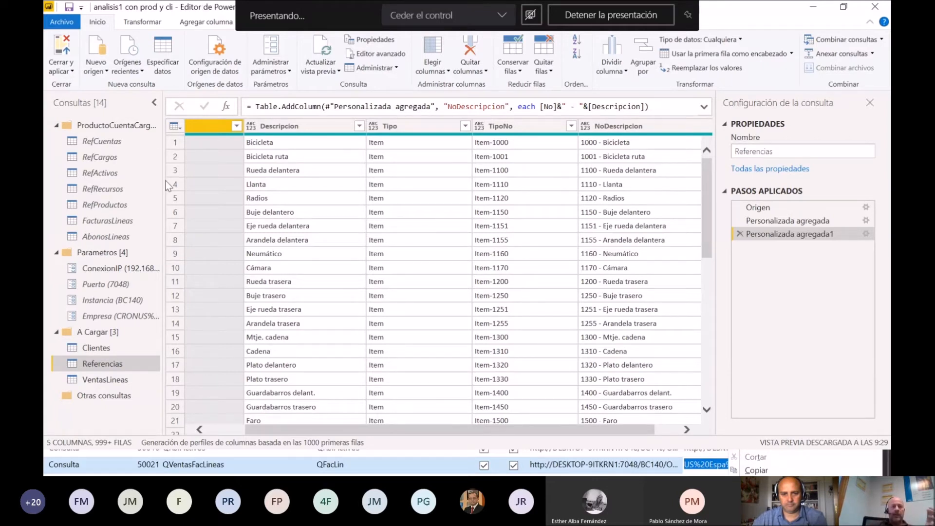
pyautogui.click(67, 74)
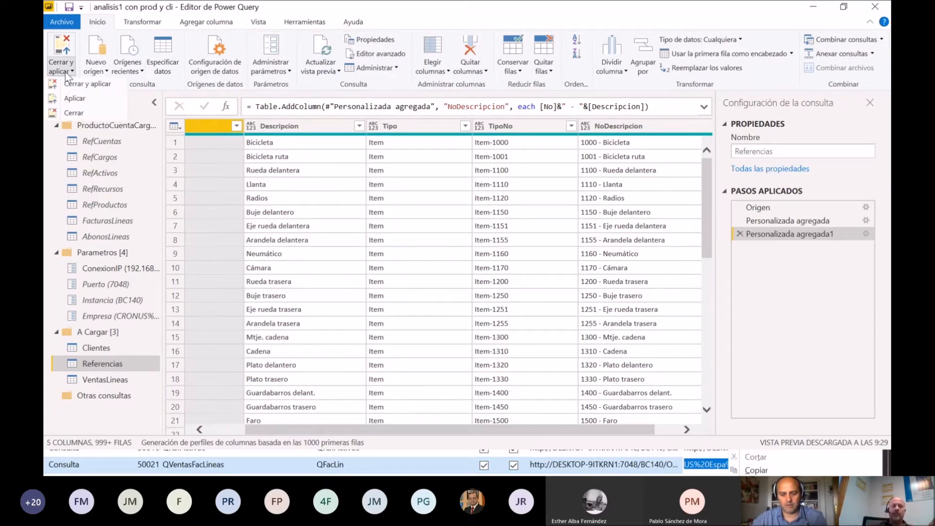
pyautogui.click(84, 88)
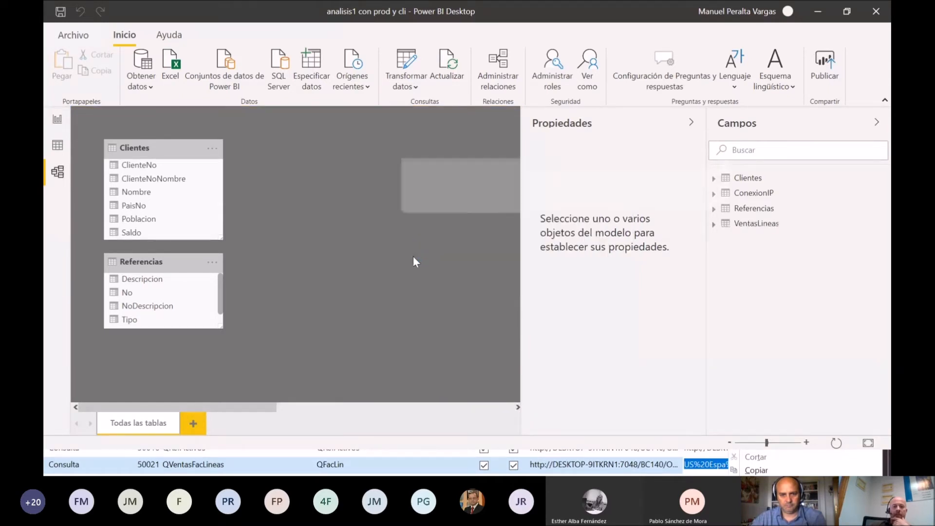
# Step: Collapse the Propiedades and Campos panes and place the VentasLineas table between Clientes and ConexionIP in the model diagram
pyautogui.click(692, 121)
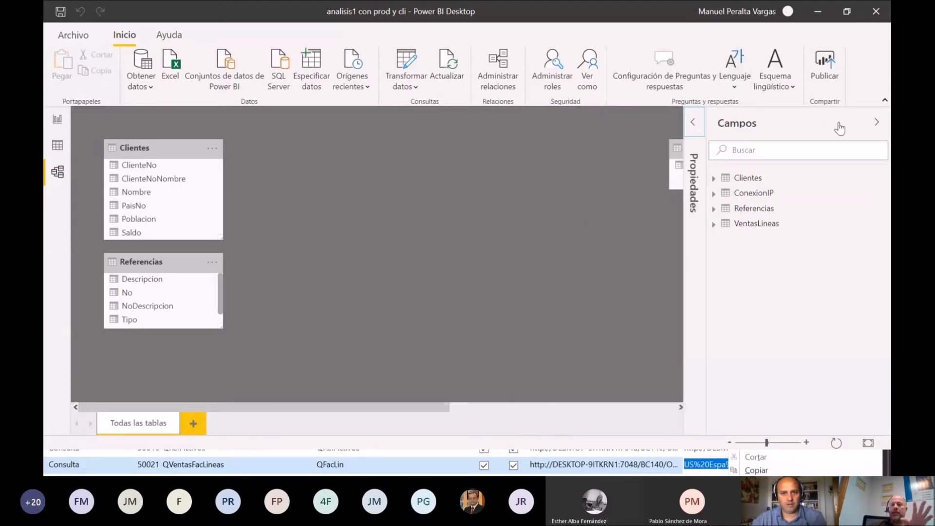
pyautogui.click(877, 123)
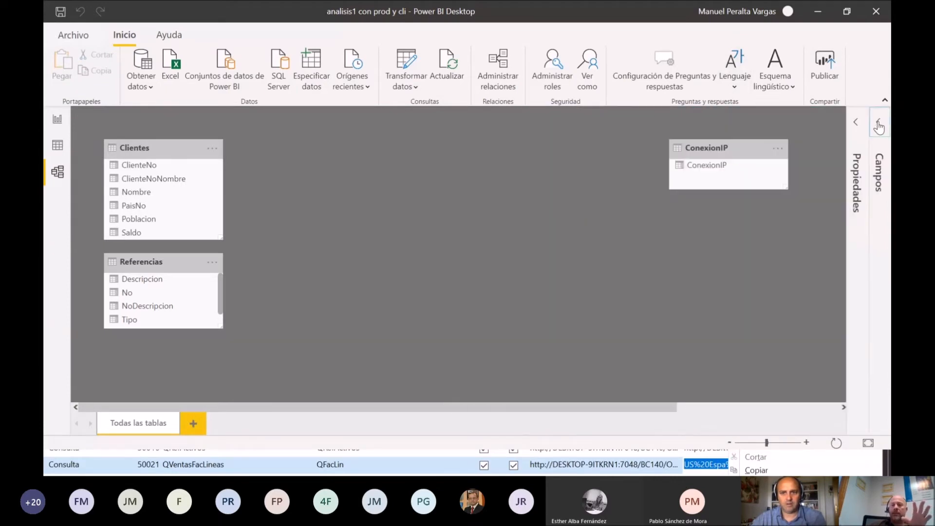
pyautogui.click(782, 405)
pyautogui.moveTo(763, 142); pyautogui.dragTo(183, 145)
pyautogui.moveTo(320, 404); pyautogui.dragTo(118, 405)
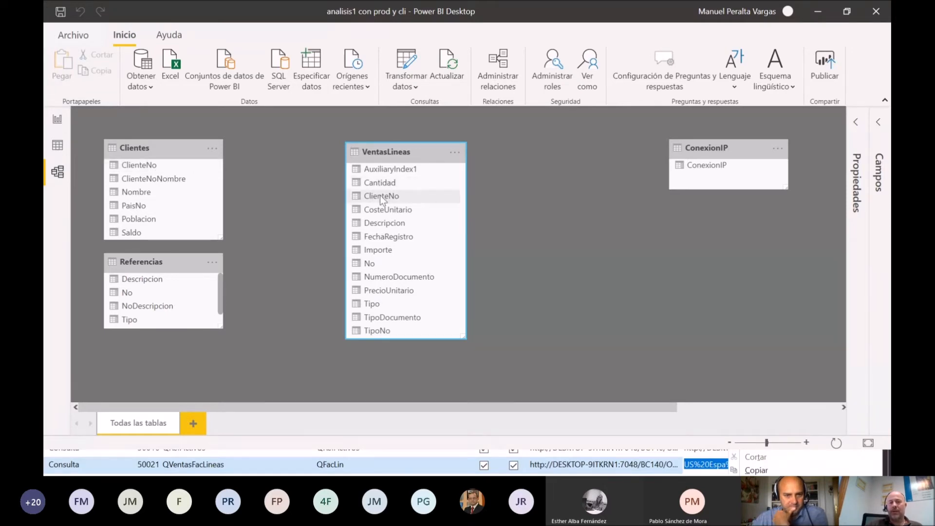
# Step: Relate VentasLineas to Clientes through ClienteNo and to Referencias through TipoNo
pyautogui.moveTo(379, 197); pyautogui.dragTo(167, 163)
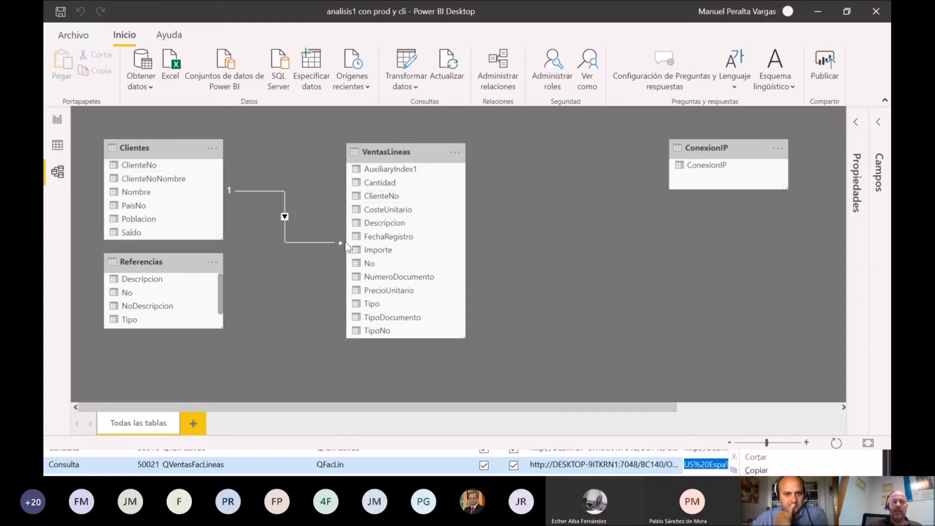
pyautogui.moveTo(165, 253); pyautogui.dragTo(167, 259)
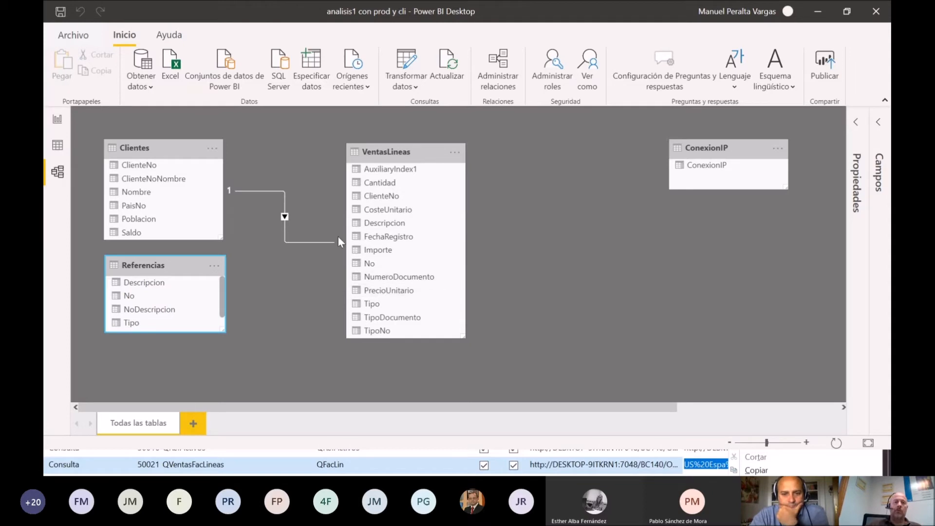
pyautogui.moveTo(153, 261); pyautogui.dragTo(165, 251)
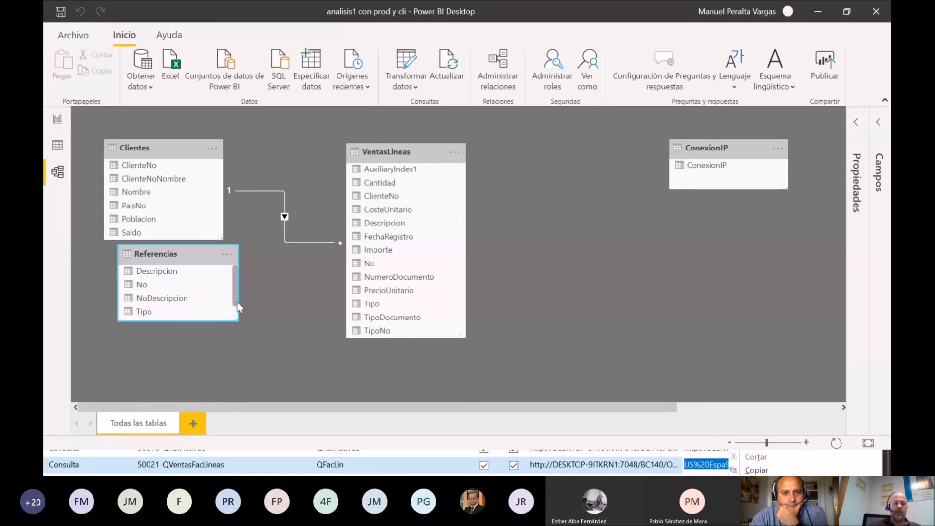
pyautogui.moveTo(237, 303); pyautogui.dragTo(237, 314)
pyautogui.moveTo(160, 316); pyautogui.dragTo(202, 314)
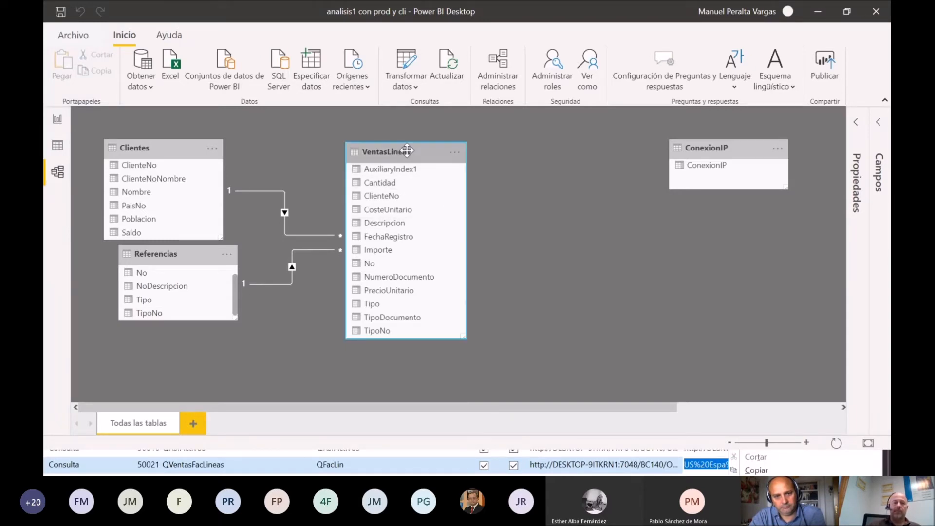
# Step: Move the VentasLineas table farther from Clientes and Referencias in the diagram, then open the table data view
pyautogui.moveTo(402, 146); pyautogui.dragTo(448, 143)
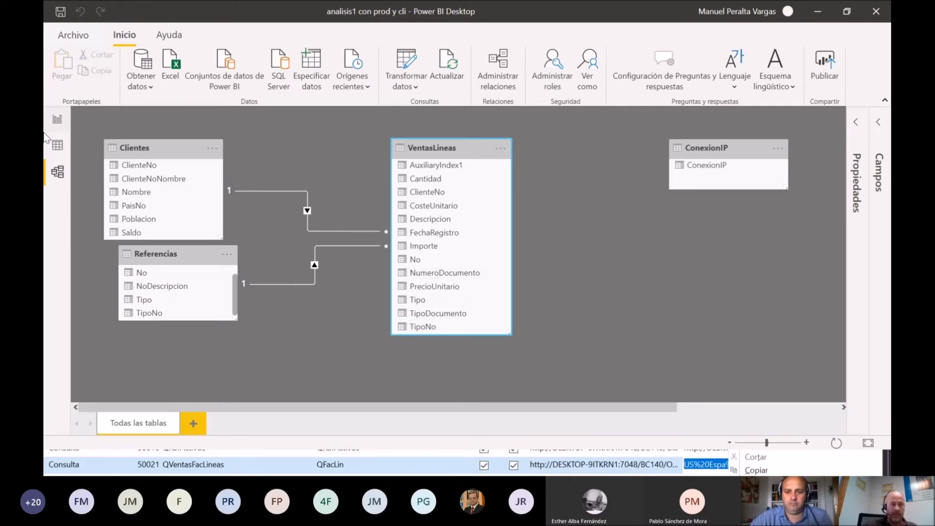
pyautogui.click(65, 122)
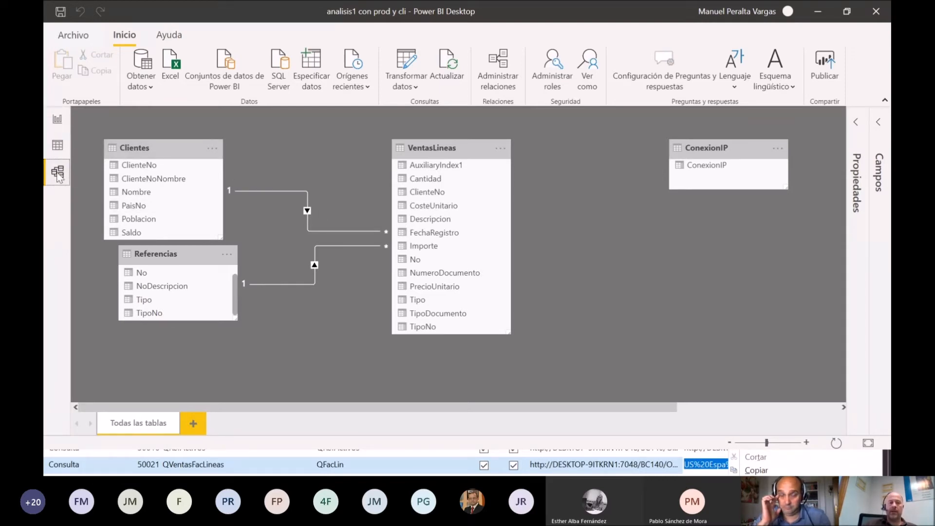
pyautogui.click(58, 146)
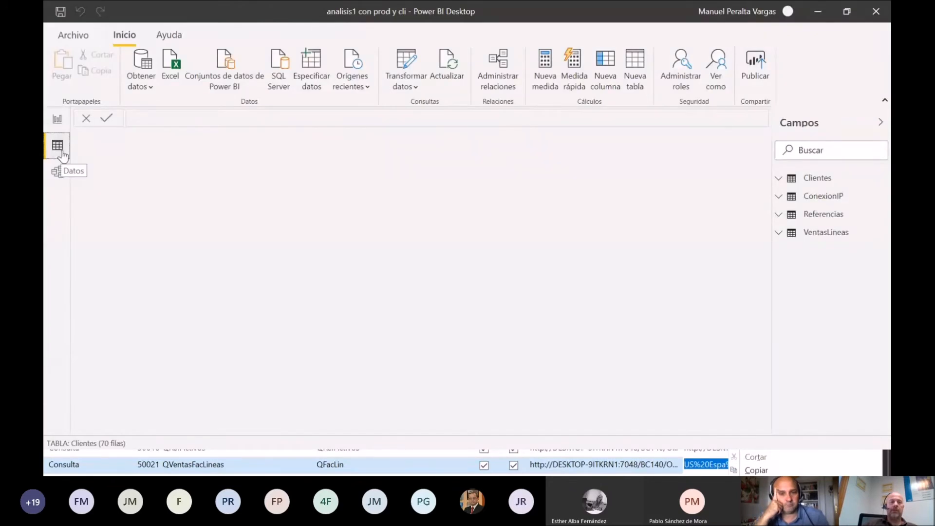
# Step: Check the data of the Referencias table, then return to the report and add a new page
pyautogui.click(820, 217)
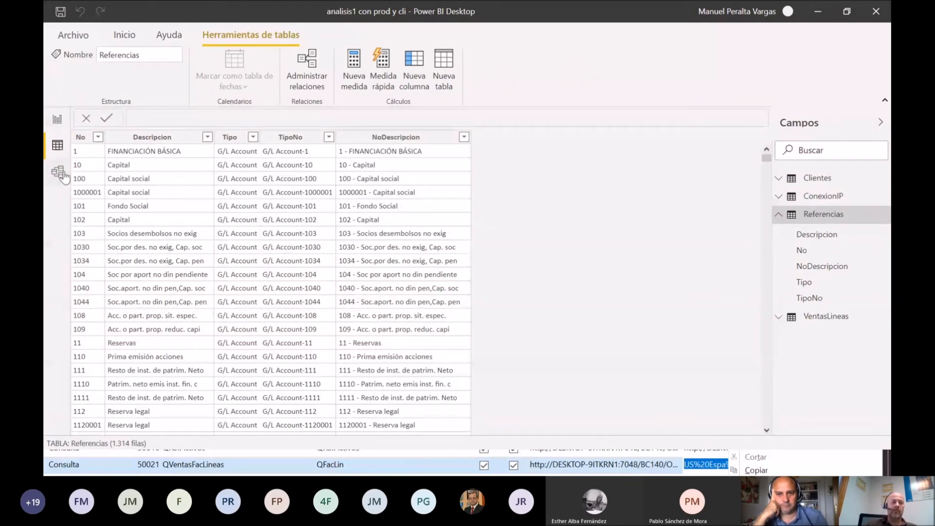
pyautogui.click(58, 120)
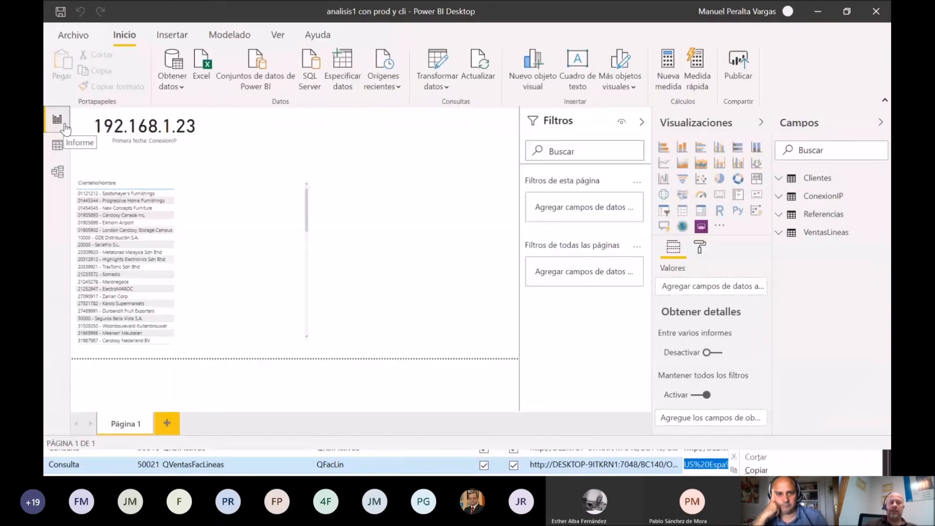
pyautogui.click(166, 425)
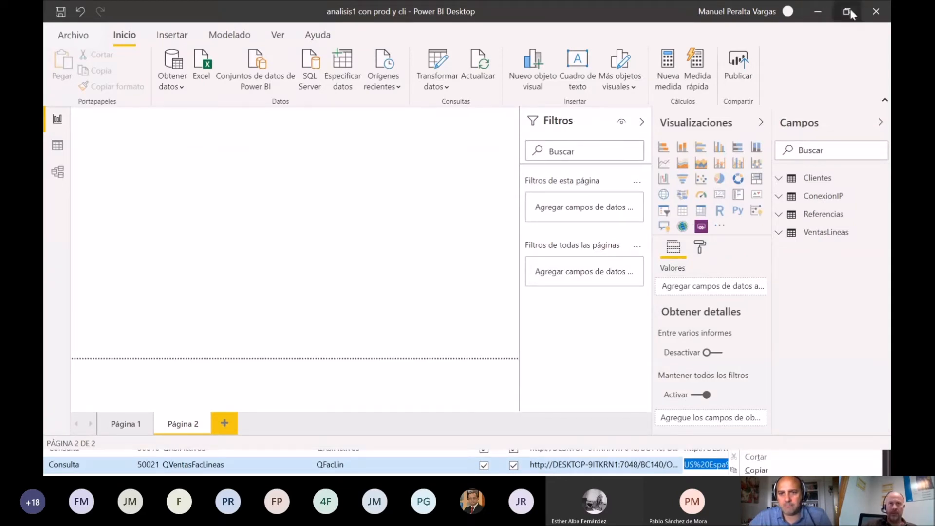
# Step: Insert a table visual on Página 2 listing ClienteNoNombre from Clientes, and enlarge it across most of the page
pyautogui.click(684, 212)
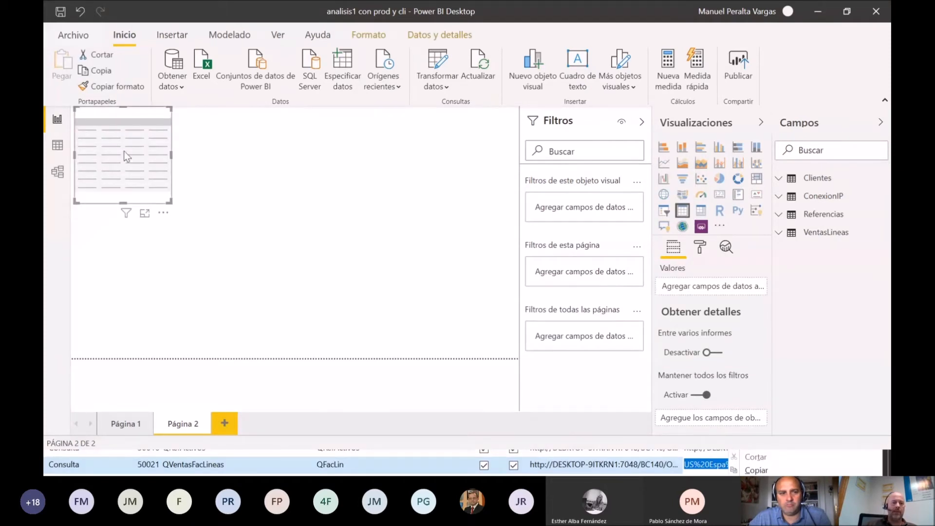
pyautogui.moveTo(124, 152); pyautogui.dragTo(122, 229)
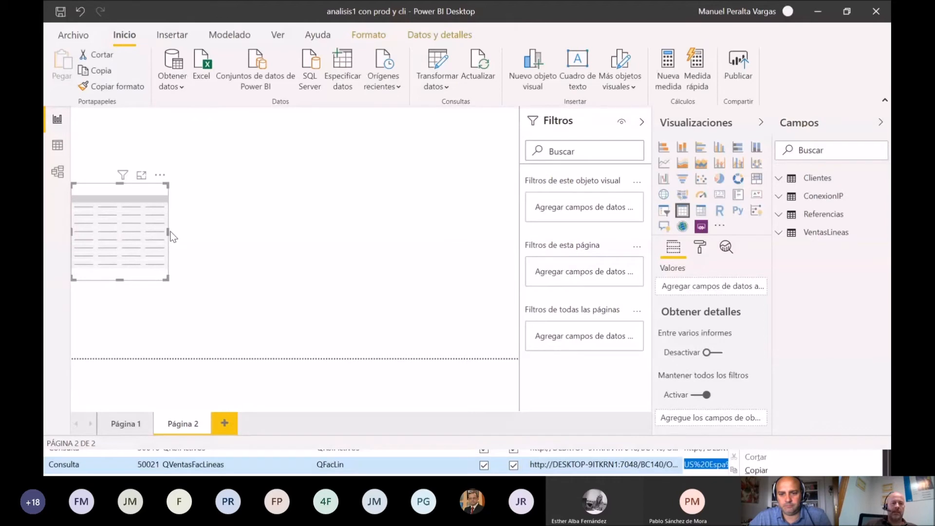
pyautogui.click(778, 181)
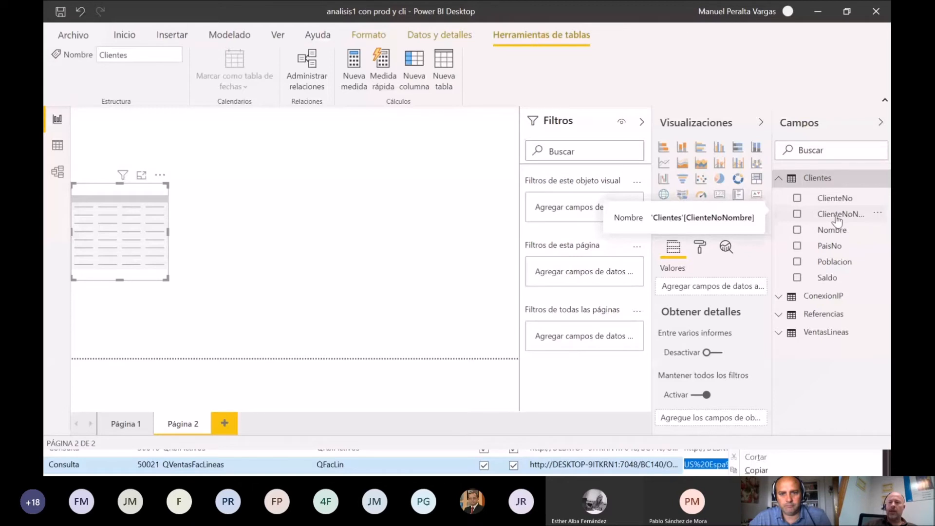
pyautogui.moveTo(837, 216); pyautogui.dragTo(461, 232)
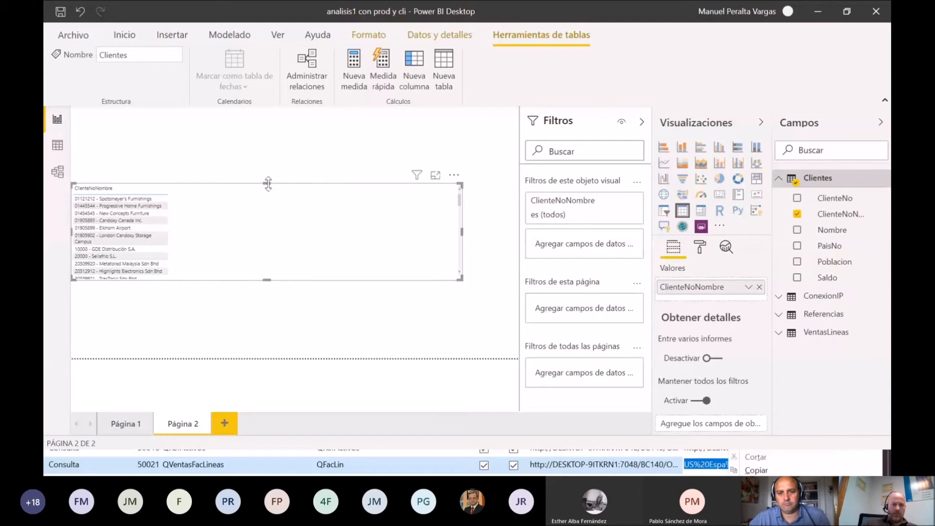
pyautogui.moveTo(267, 186); pyautogui.dragTo(261, 137)
pyautogui.click(273, 279)
pyautogui.click(438, 246)
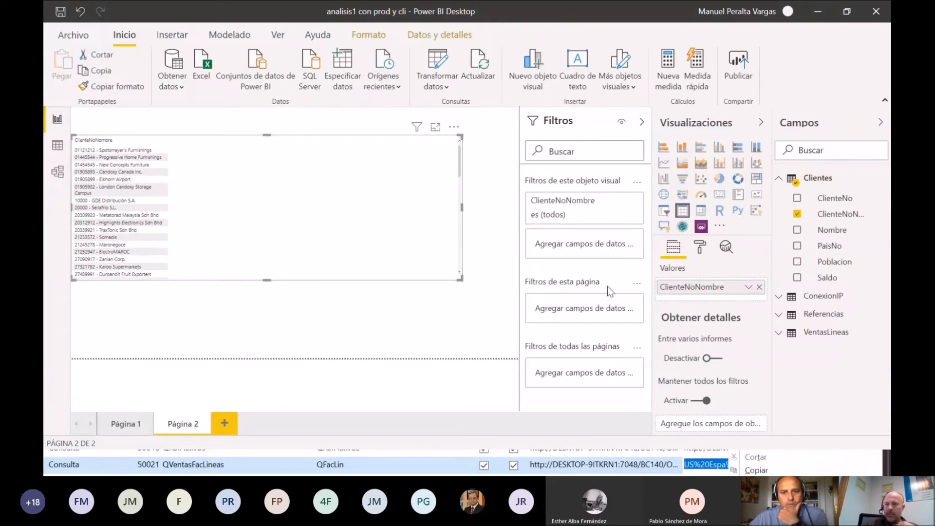
# Step: Add Importe from VentasLineas to the customer table visual, then make the visual taller and move it toward the page centre
pyautogui.click(782, 178)
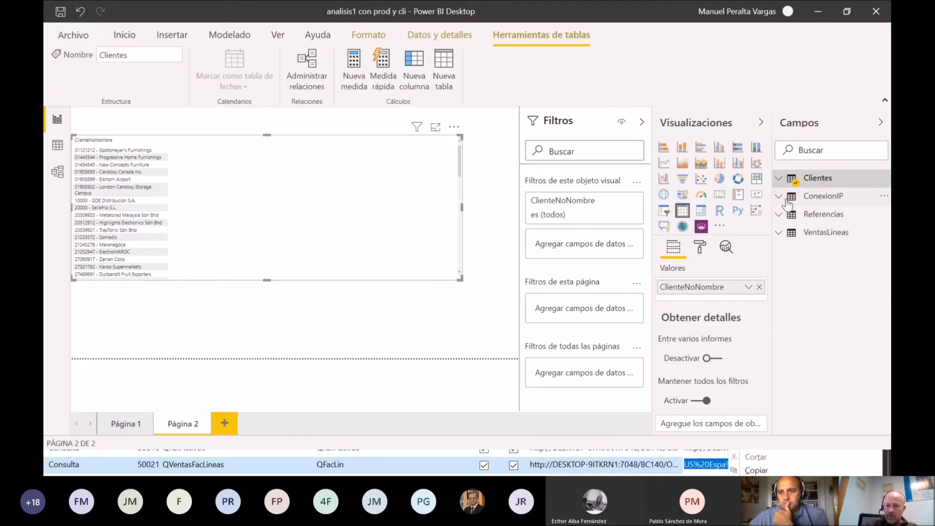
pyautogui.click(782, 232)
pyautogui.scroll(-1, 858, 358)
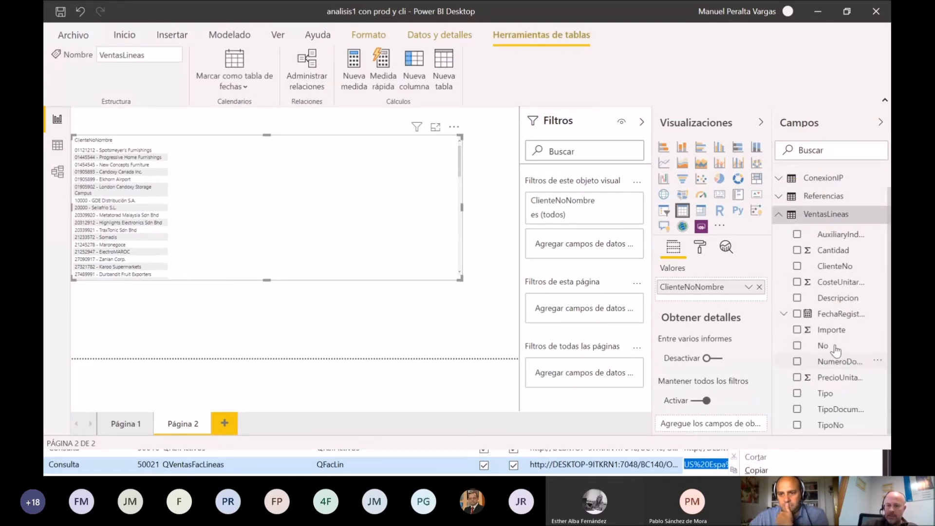
pyautogui.moveTo(837, 334); pyautogui.dragTo(282, 224)
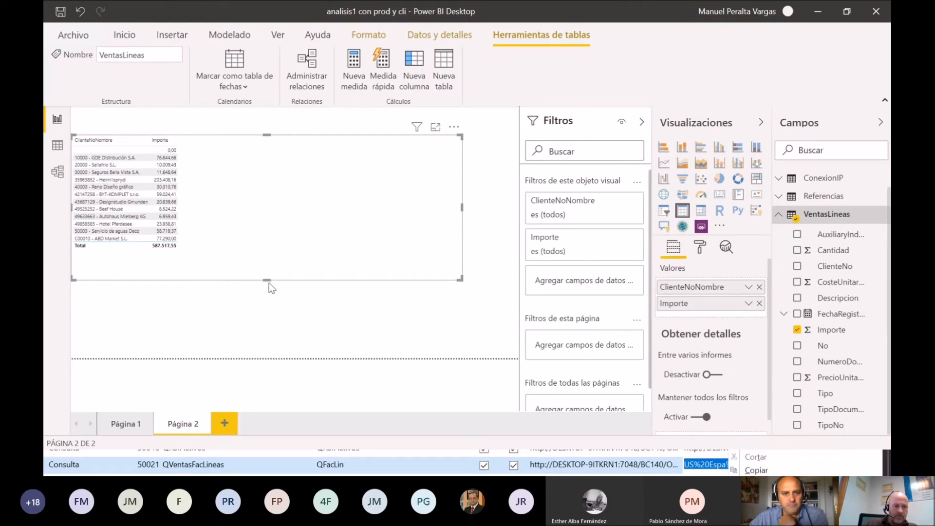
pyautogui.moveTo(269, 282); pyautogui.dragTo(253, 309)
pyautogui.moveTo(257, 223); pyautogui.dragTo(287, 250)
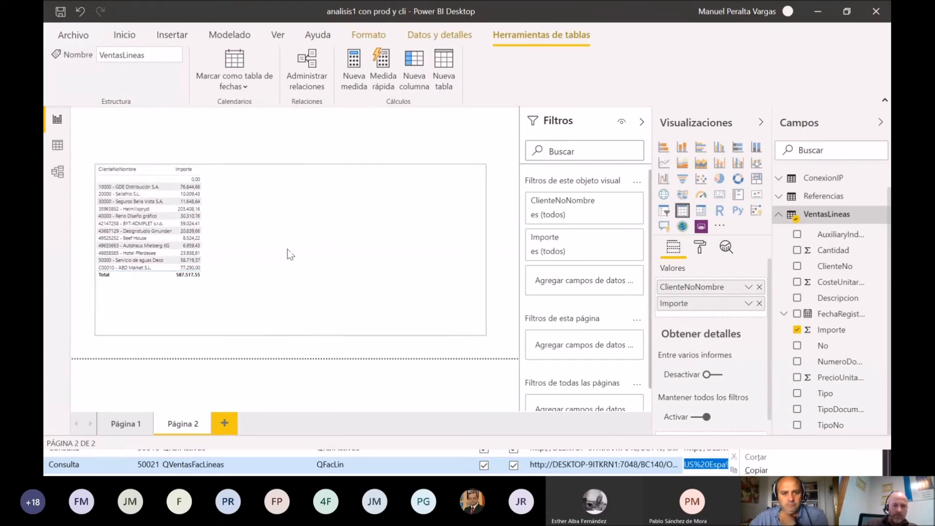
# Step: Collapse the Filtros, Visualizaciones and Campos panes and review the Importe per customer
pyautogui.click(642, 121)
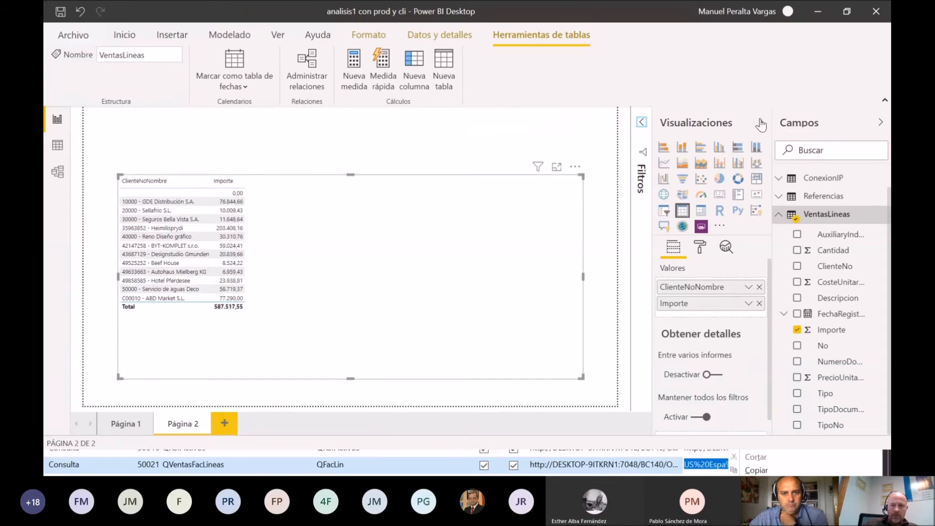
pyautogui.click(761, 123)
pyautogui.click(881, 123)
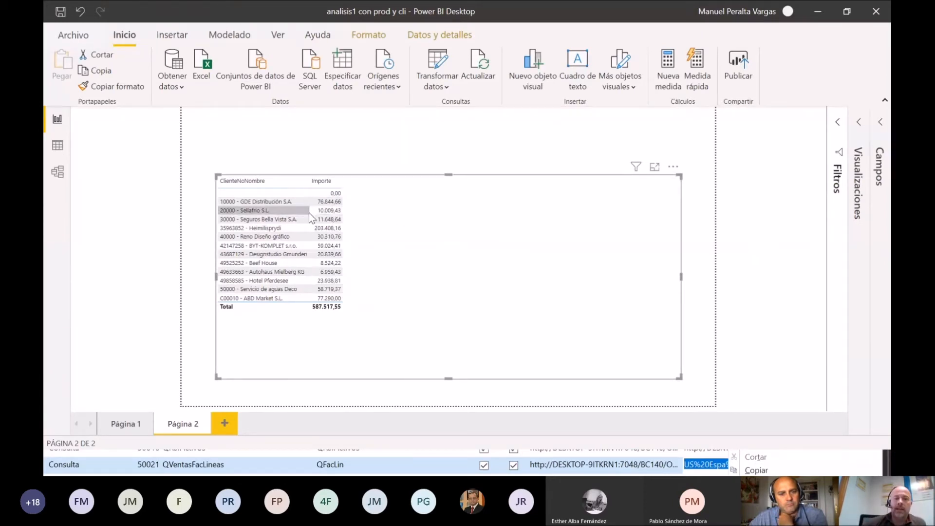
pyautogui.moveTo(325, 269)
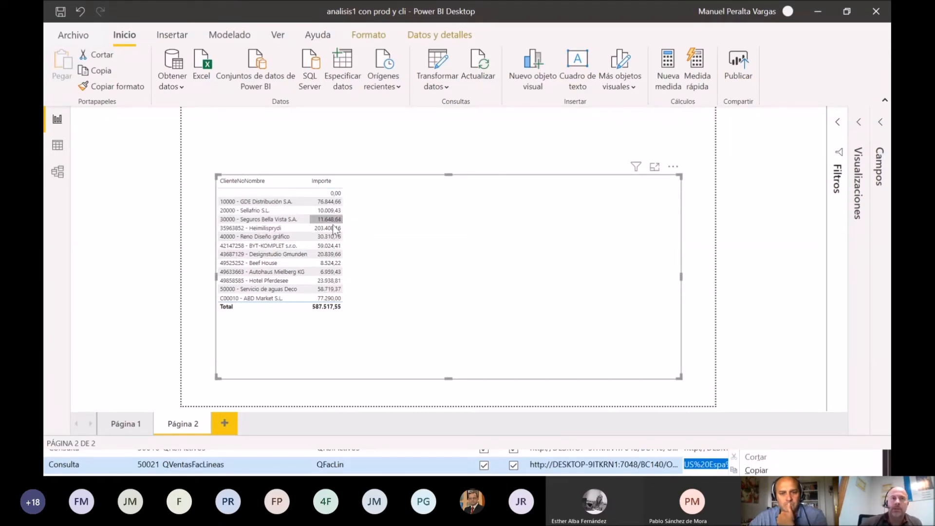
# Step: Convert the table visual to a matrix and split its columns by TipoDocumento from VentasLineas
pyautogui.click(861, 122)
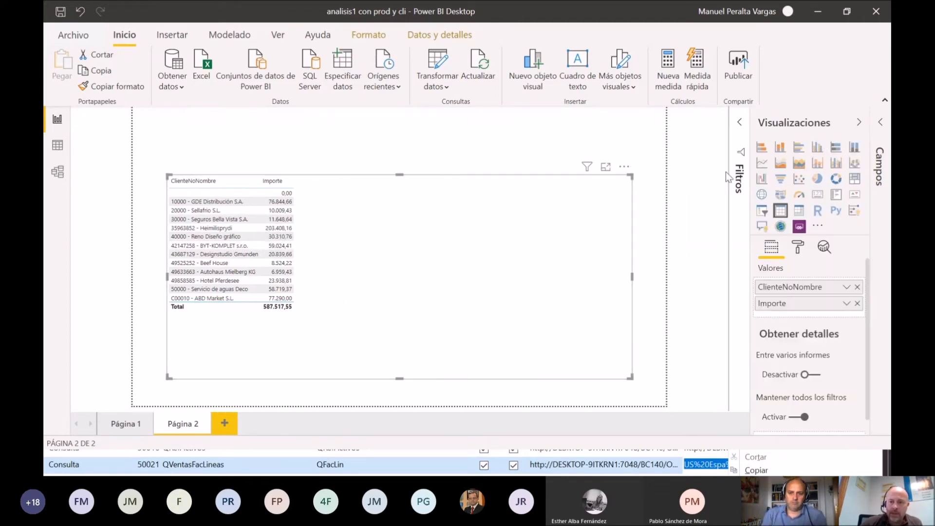
pyautogui.click(799, 210)
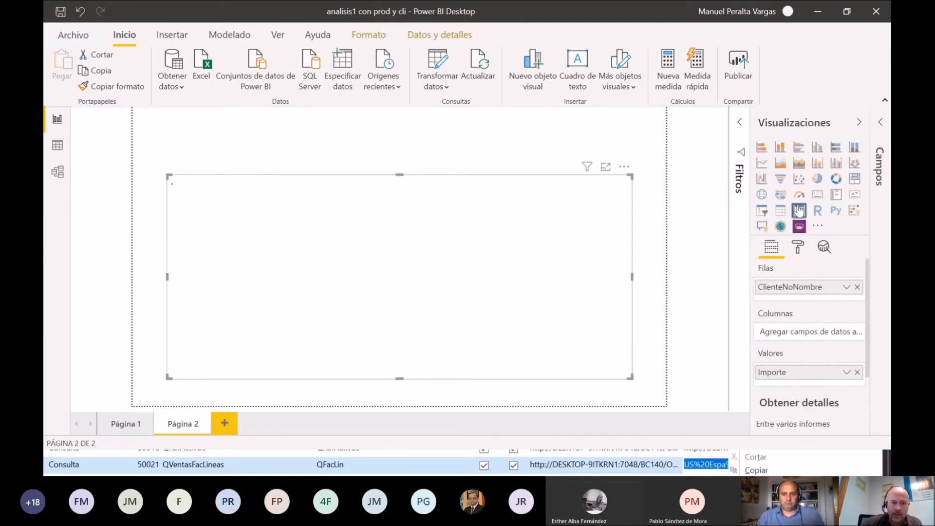
pyautogui.click(881, 122)
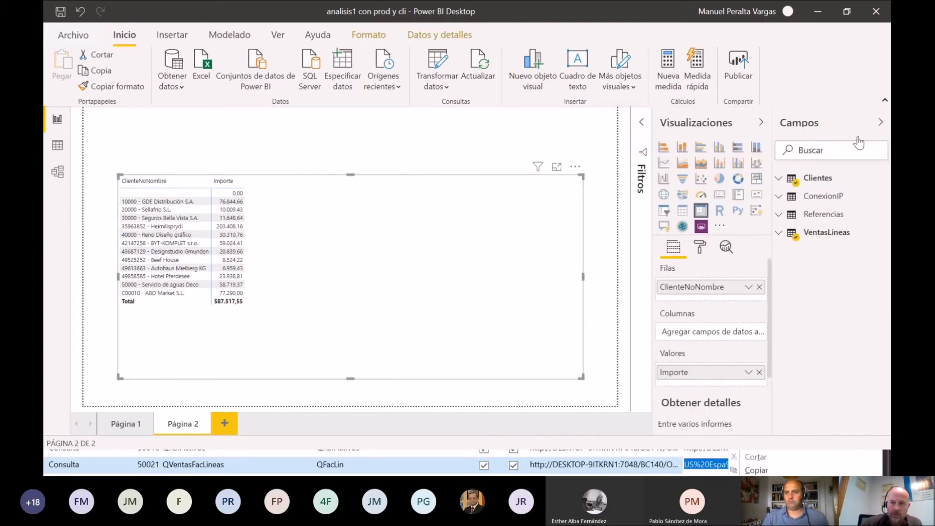
pyautogui.click(779, 233)
pyautogui.scroll(-1, 847, 361)
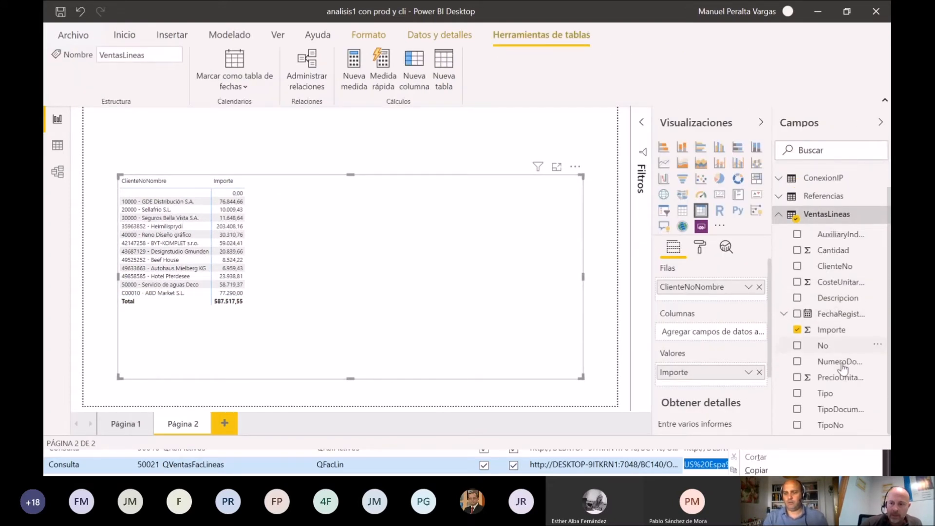
pyautogui.moveTo(835, 414); pyautogui.dragTo(701, 341)
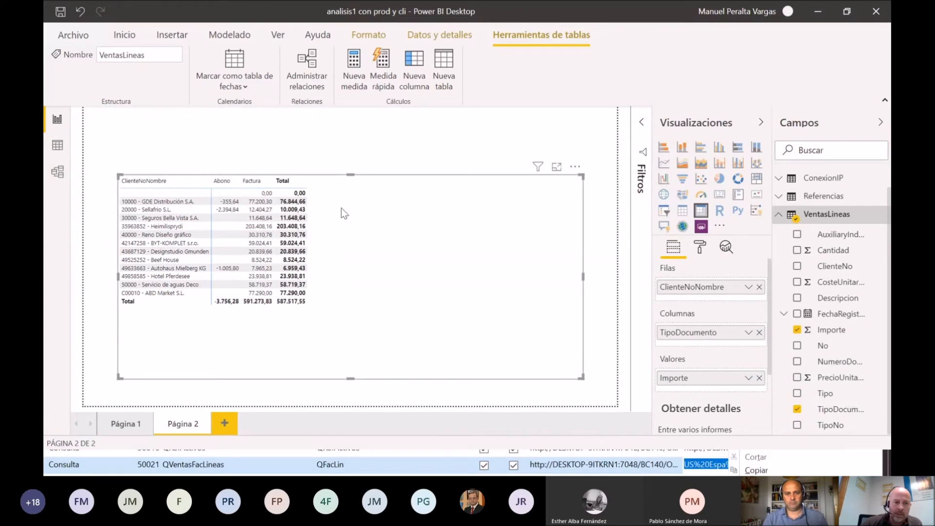
# Step: Collapse the Visualizaciones and Campos panes and lower the top edge of the matrix slightly
pyautogui.click(770, 123)
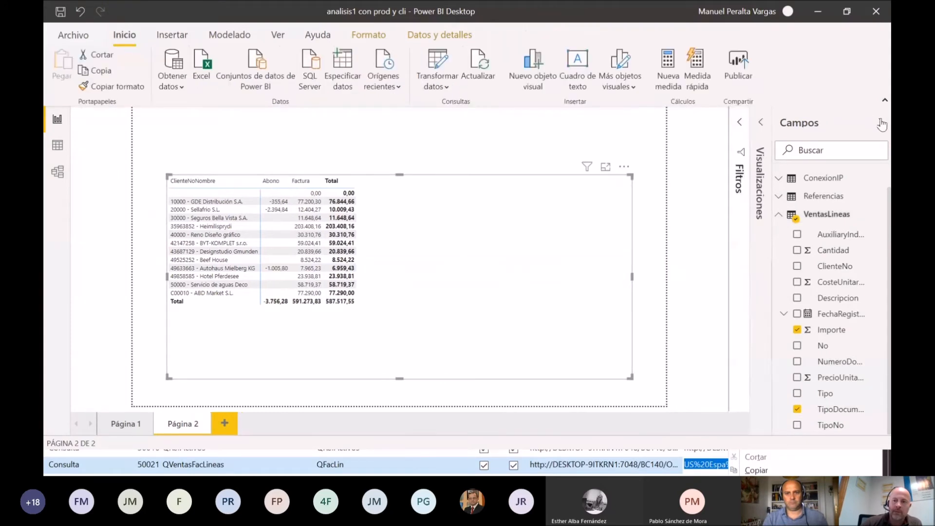
pyautogui.click(880, 122)
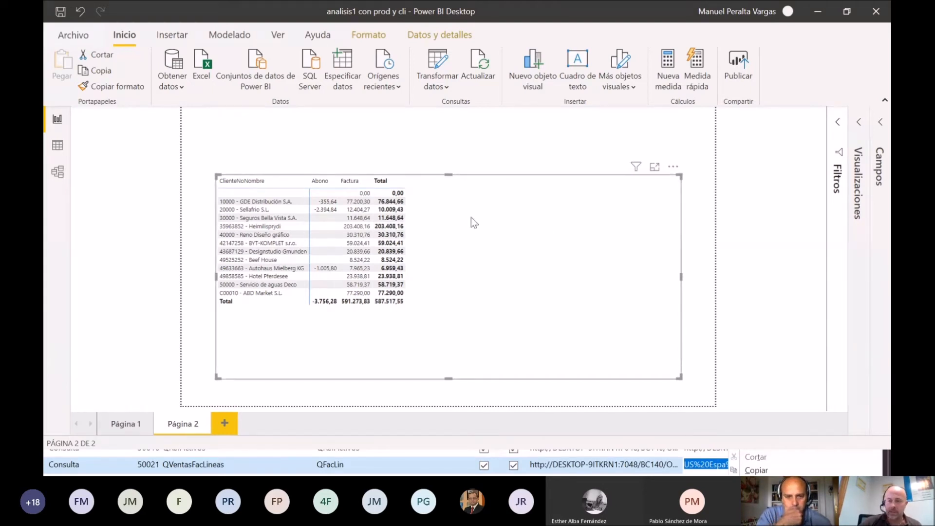
pyautogui.moveTo(451, 173); pyautogui.dragTo(449, 192)
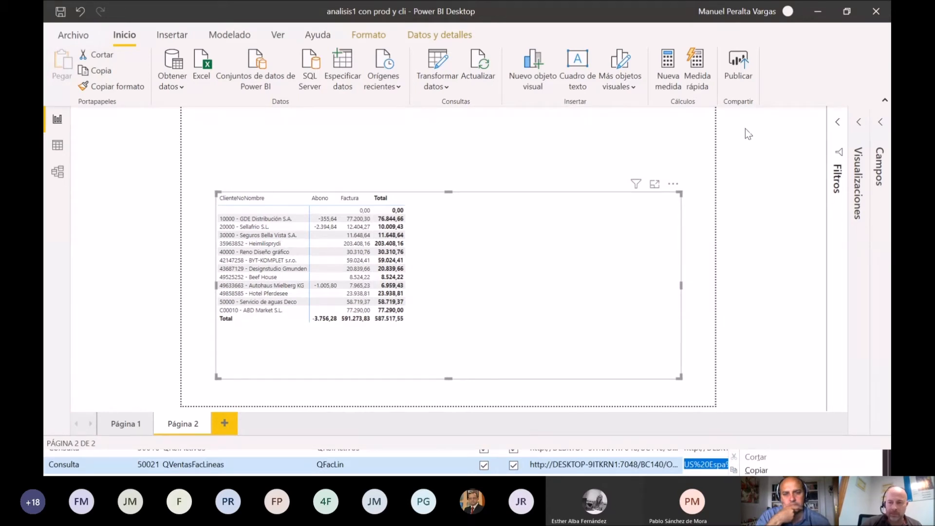
# Step: Create an empty manually entered table named Medidas and load it into the model
pyautogui.click(859, 122)
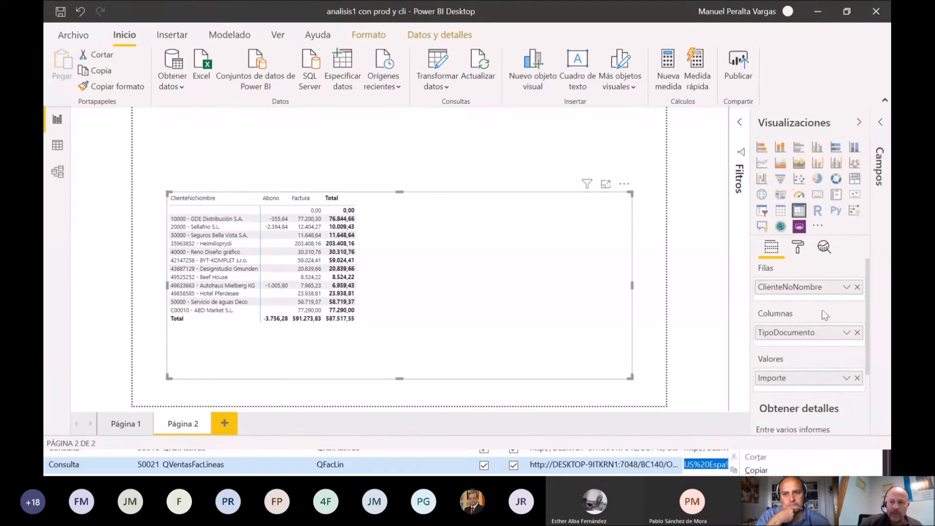
pyautogui.click(881, 122)
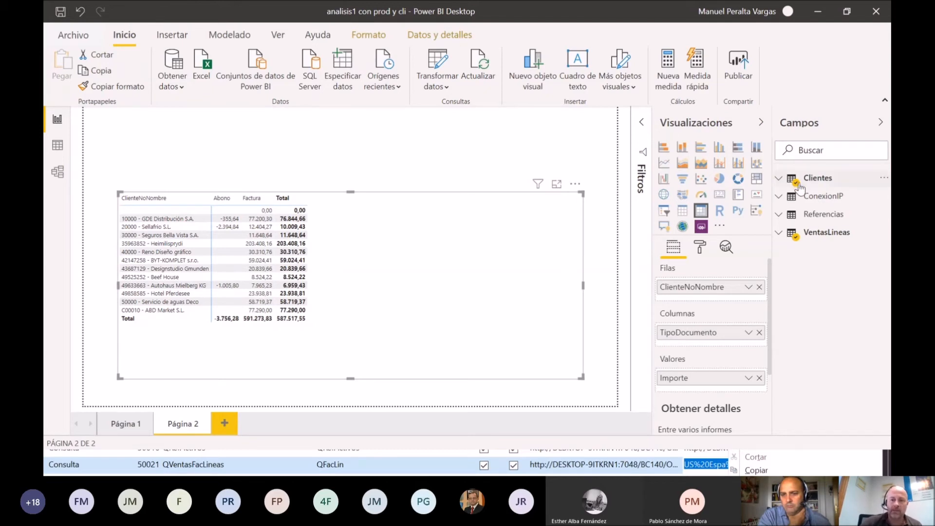
pyautogui.click(346, 79)
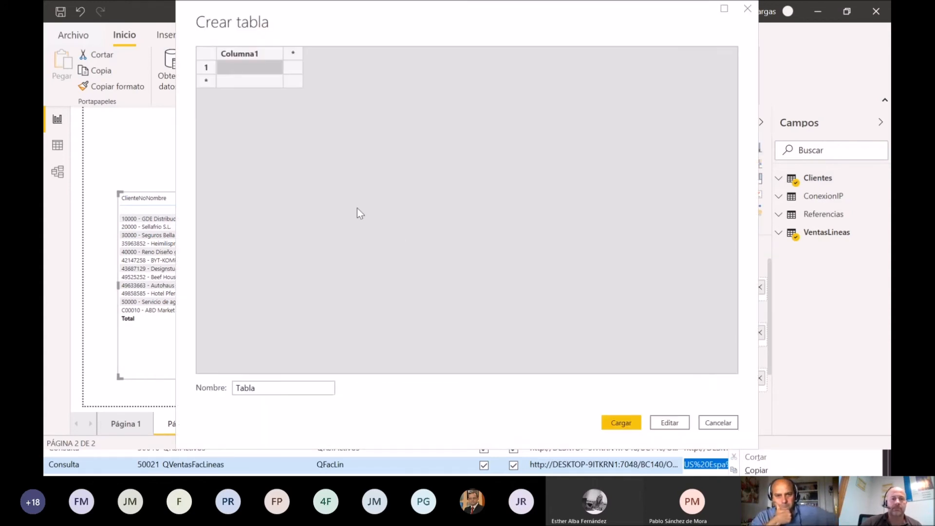
pyautogui.moveTo(271, 389); pyautogui.dragTo(207, 391)
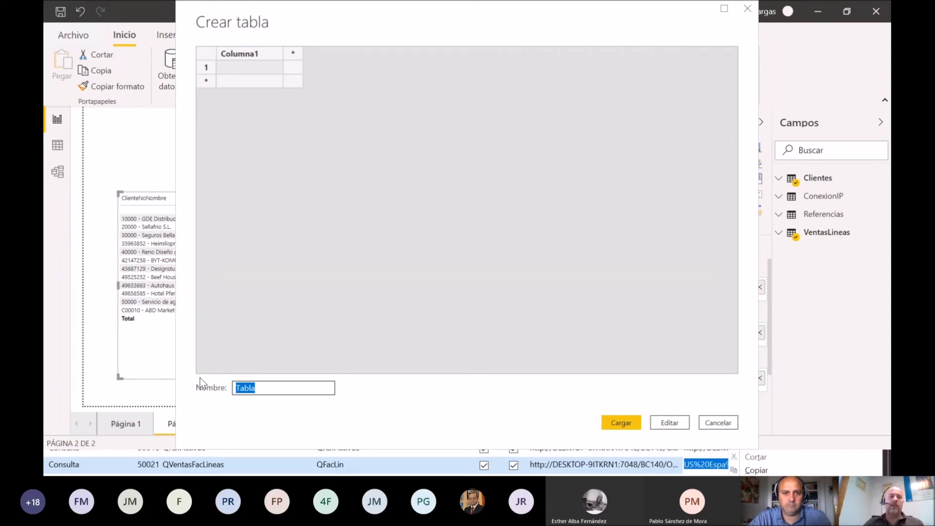
pyautogui.write('Medidas')
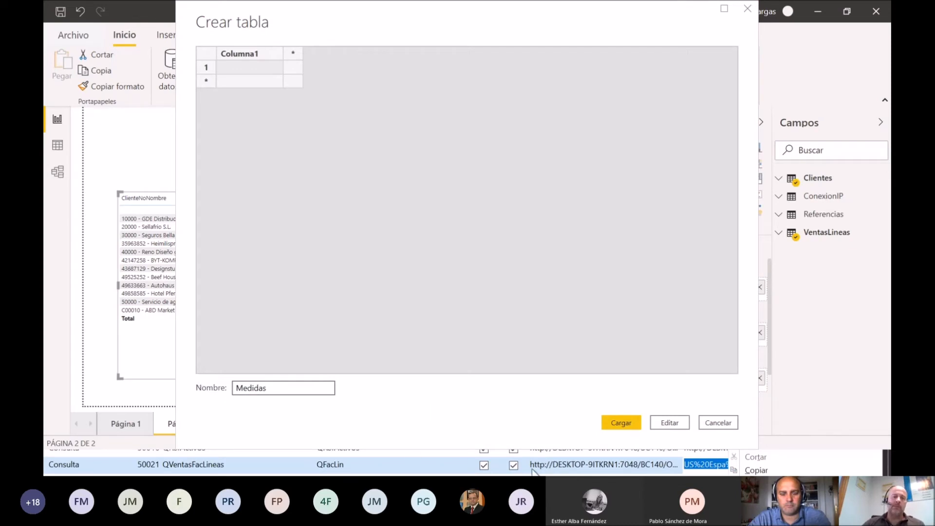
pyautogui.click(621, 422)
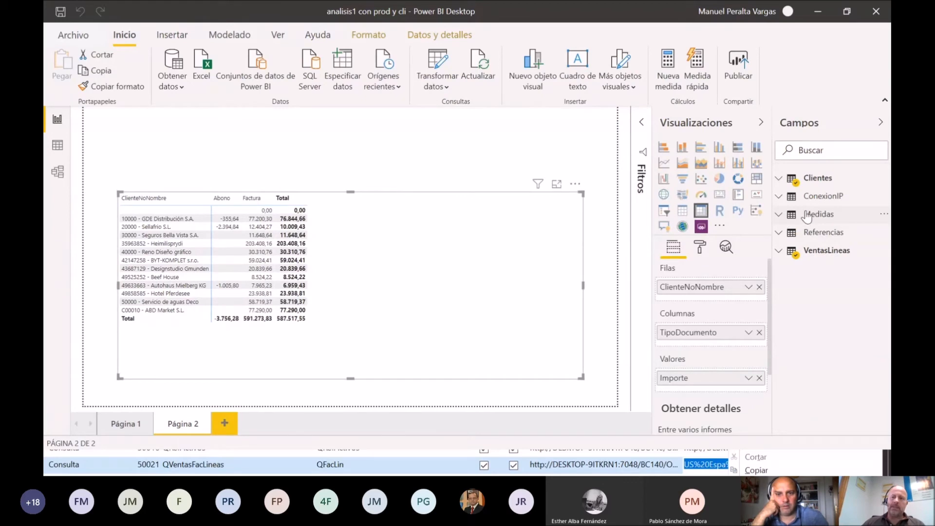
# Step: Add a new measure to the Medidas table and name it VentasBrutas
pyautogui.click(823, 215)
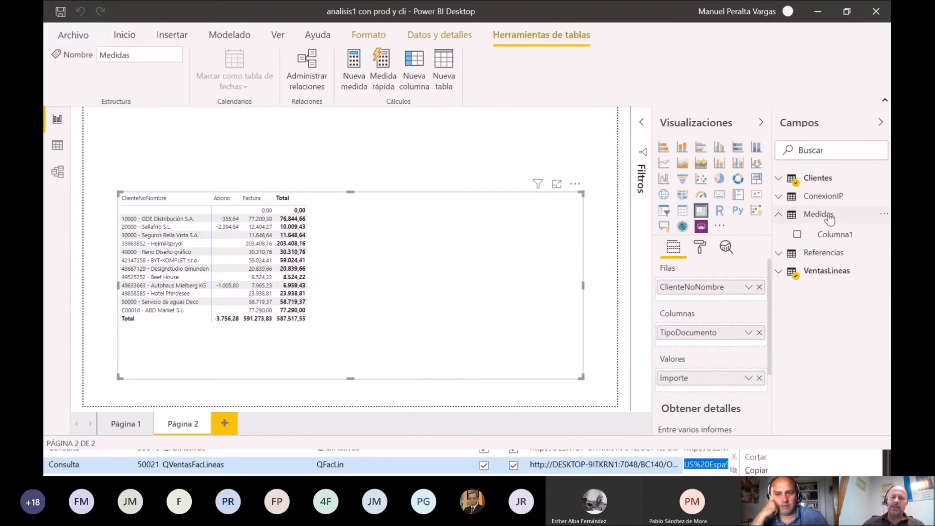
pyautogui.rightClick(830, 220)
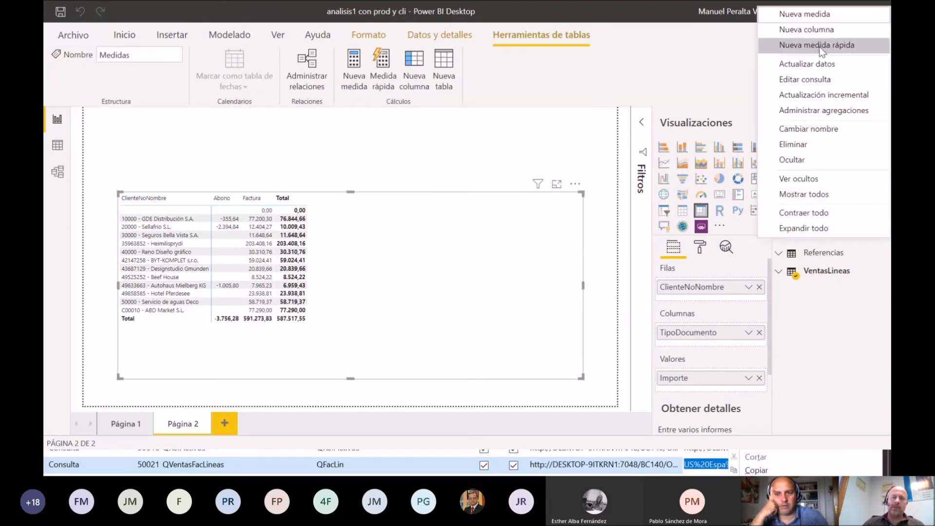
pyautogui.click(829, 15)
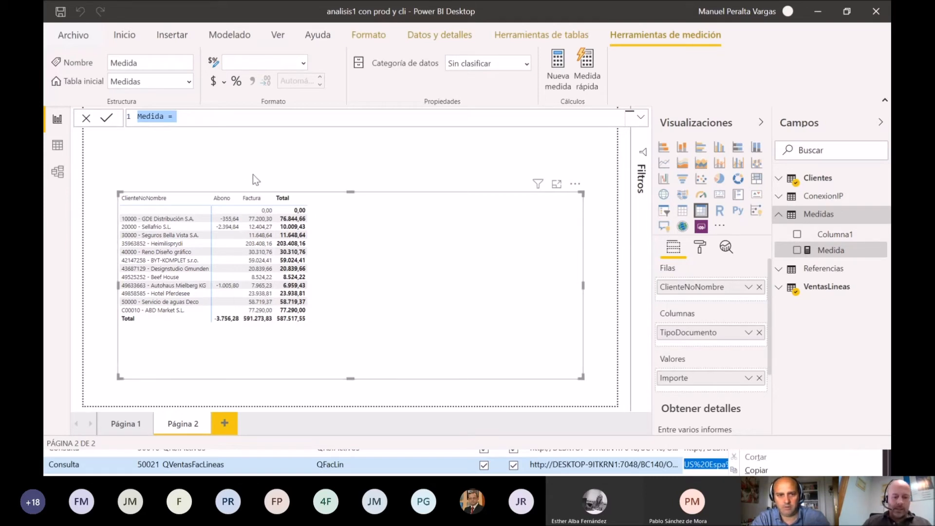
pyautogui.click(209, 121)
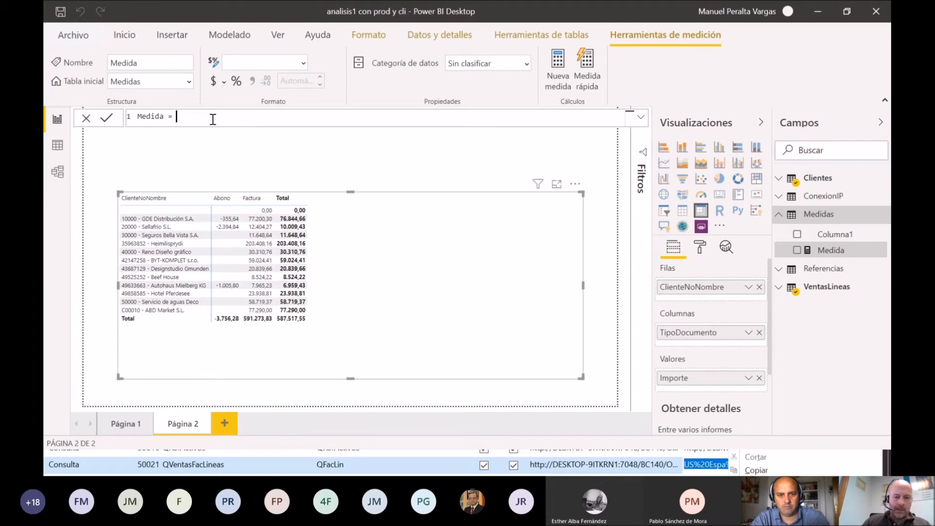
pyautogui.press('BackSpace')
pyautogui.press('BackSpace')
pyautogui.press('BackSpace')
pyautogui.press('BackSpace')
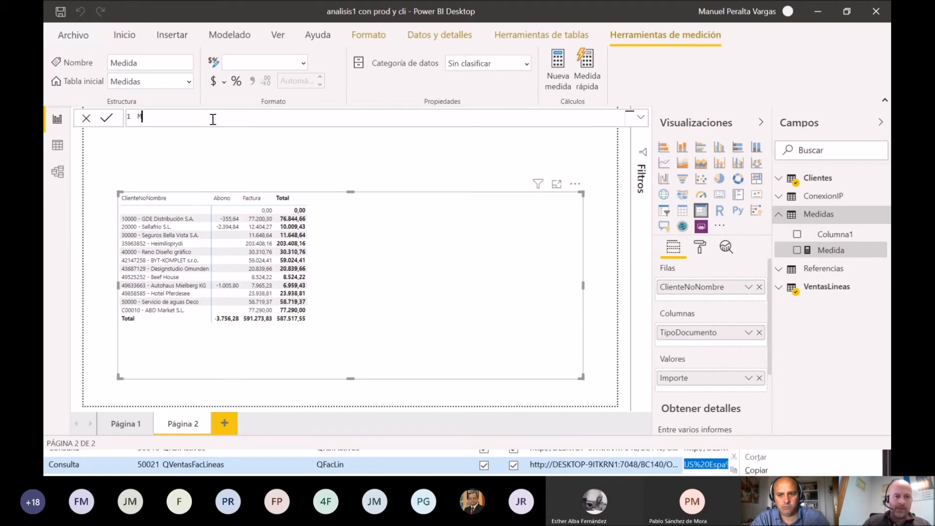
pyautogui.write('Ventas')
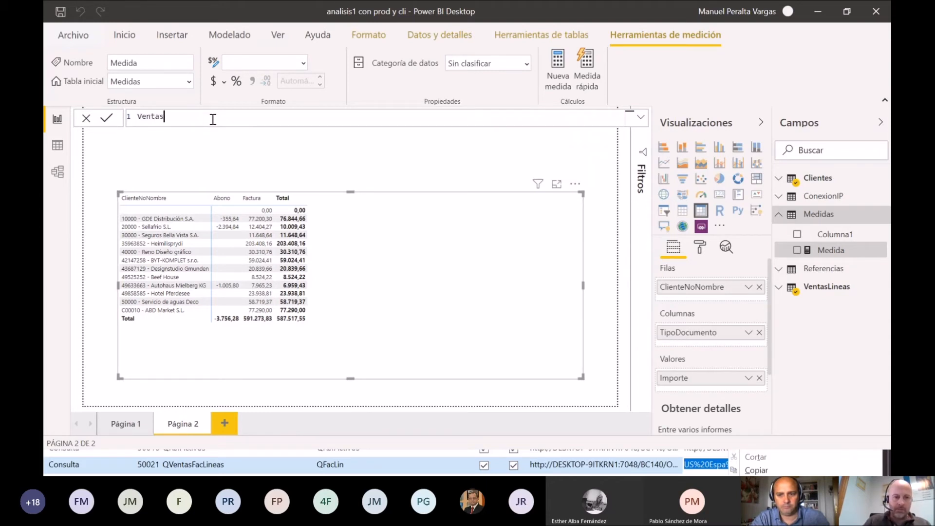
pyautogui.write('Brutas=')
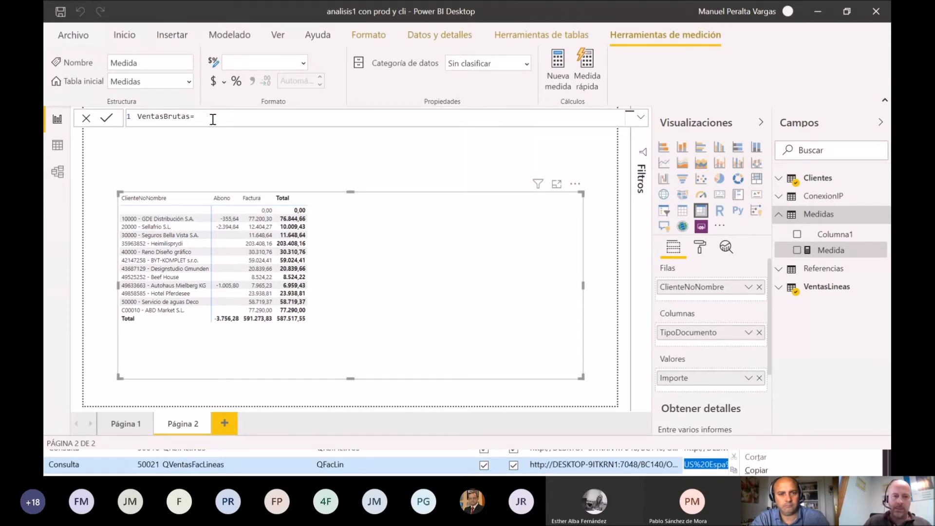
pyautogui.write('SUMX')
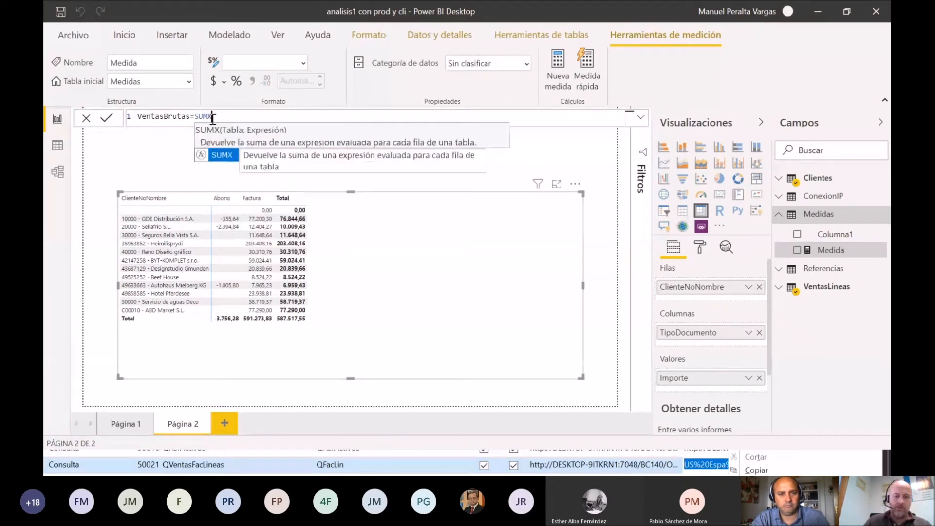
pyautogui.write('(')
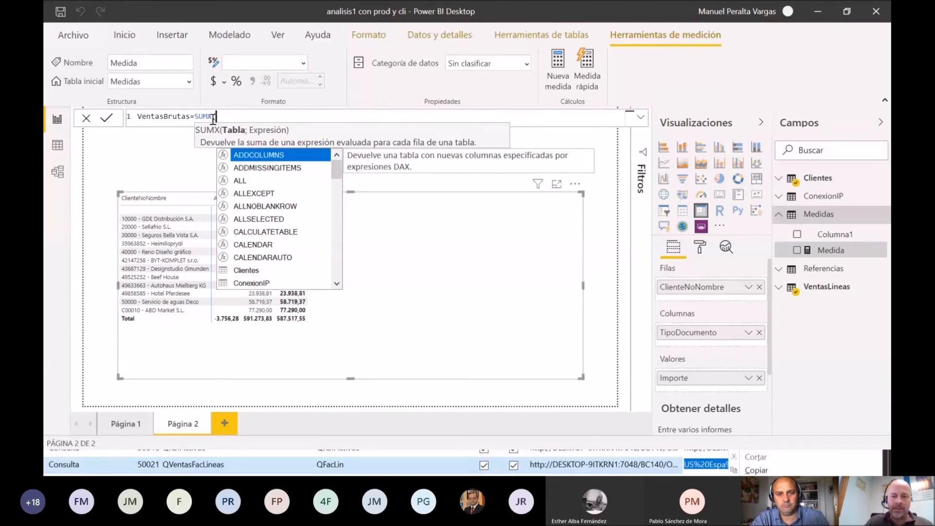
# Step: Define VentasBrutas as SUMX(VentasLineas;VentasLineas[Cantidad]*VentasLineas[PrecioUnitario]) and commit the formula
pyautogui.write('Ven')
pyautogui.press('Tab')
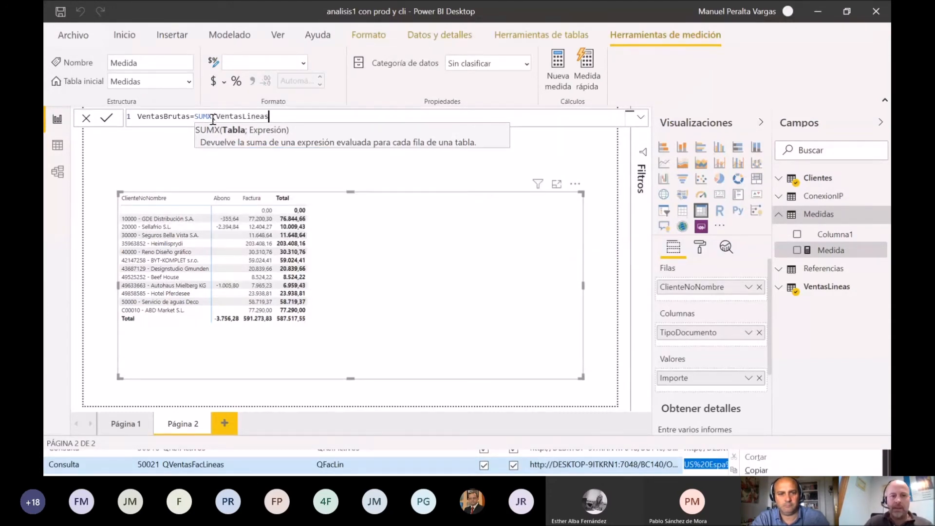
pyautogui.write(';')
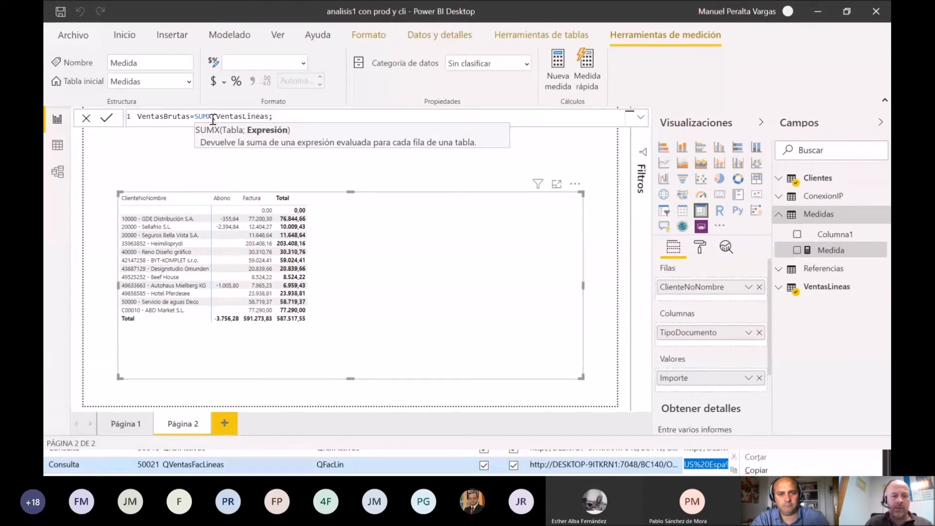
pyautogui.write('VentasLineas[Cantidad]*')
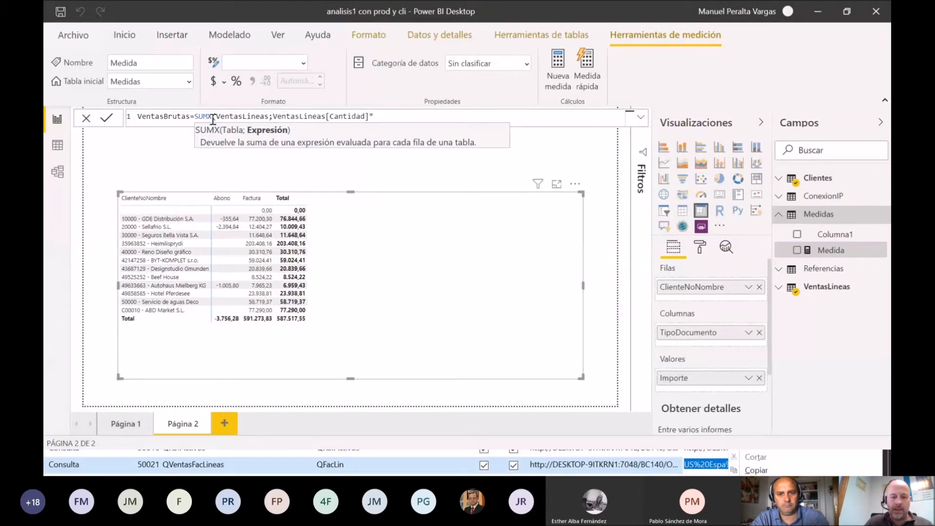
pyautogui.write('VentasLineas[PrecioUnitario]')
pyautogui.press('Tab')
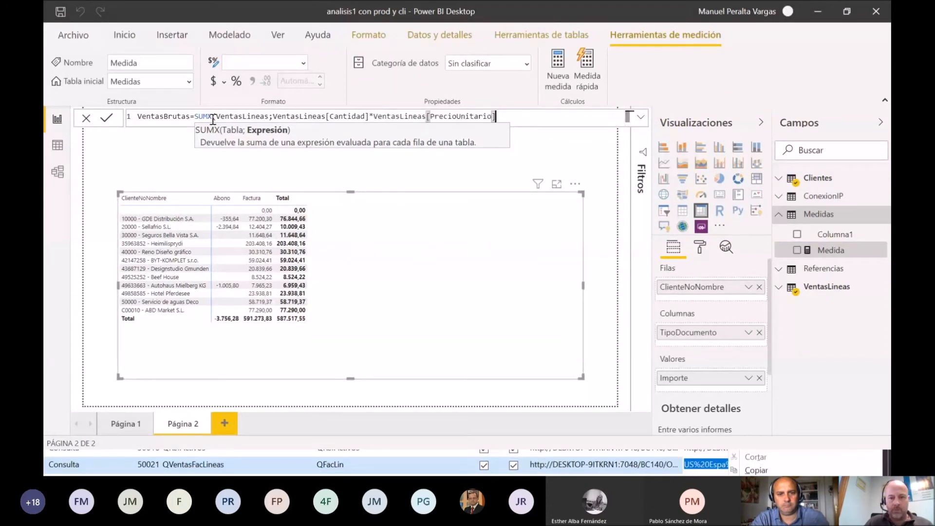
pyautogui.write(')')
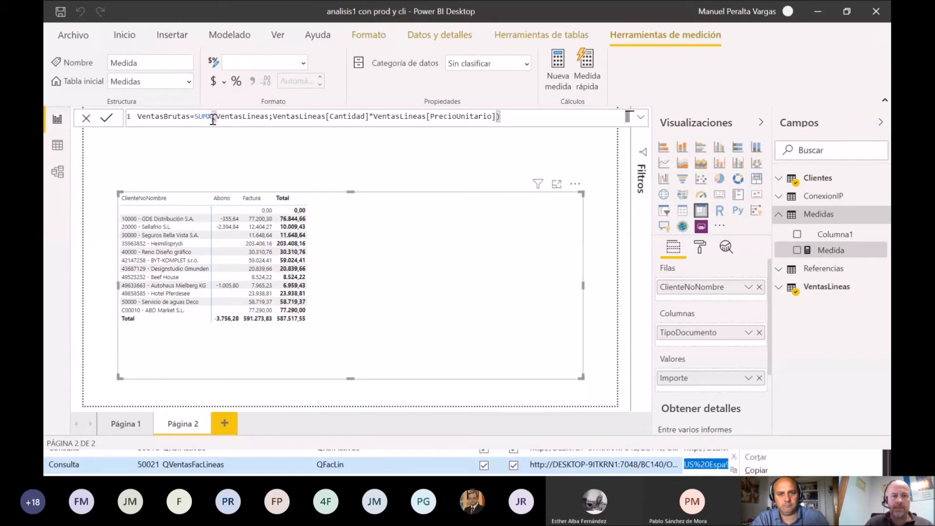
pyautogui.press('Return')
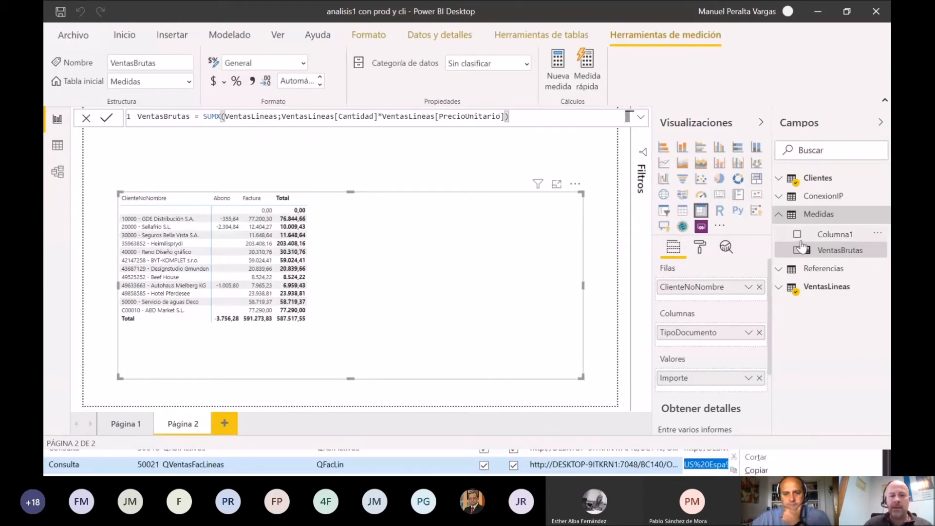
# Step: Hide Columna1 in the Medidas table and refresh the Campos pane by collapsing and reopening it
pyautogui.click(881, 235)
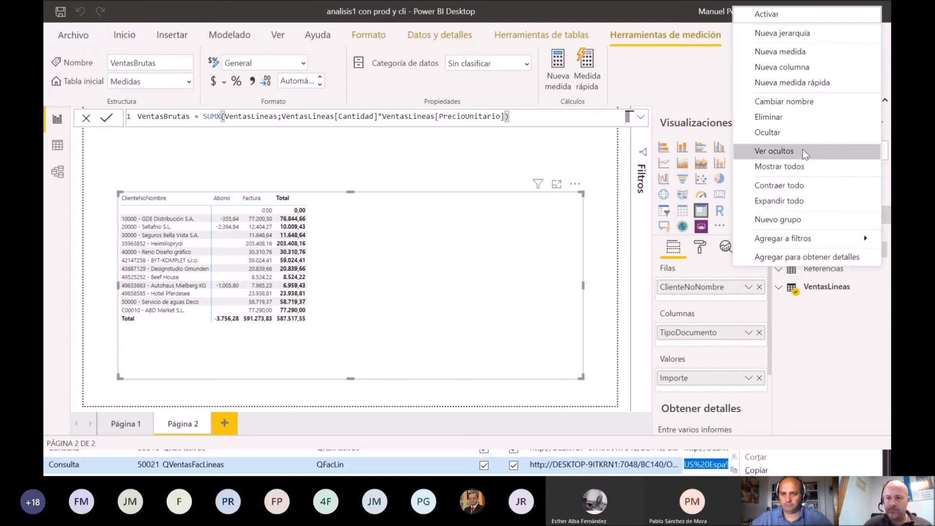
pyautogui.click(808, 132)
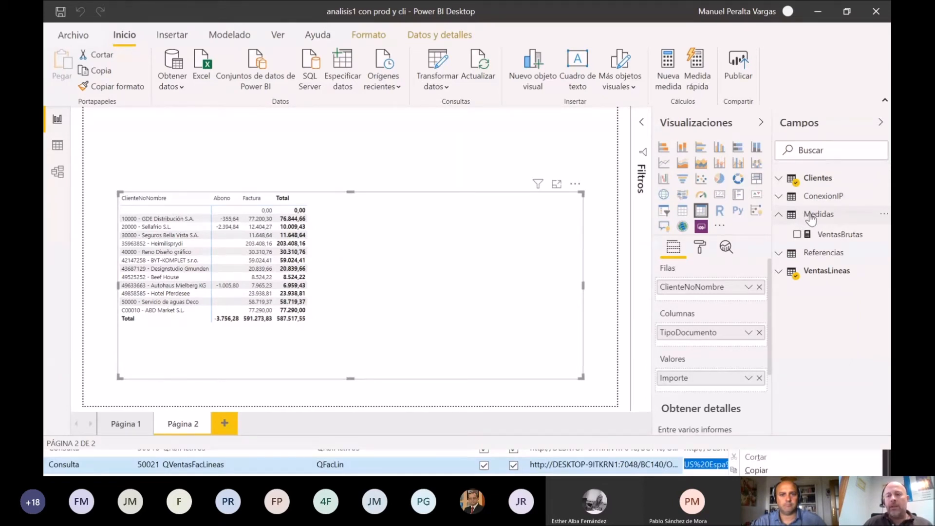
pyautogui.moveTo(810, 220)
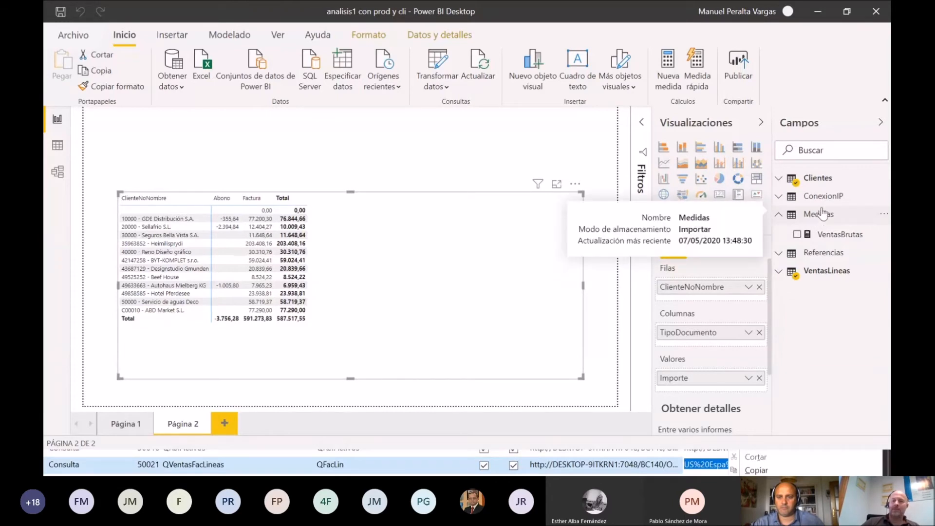
pyautogui.click(880, 122)
pyautogui.click(879, 124)
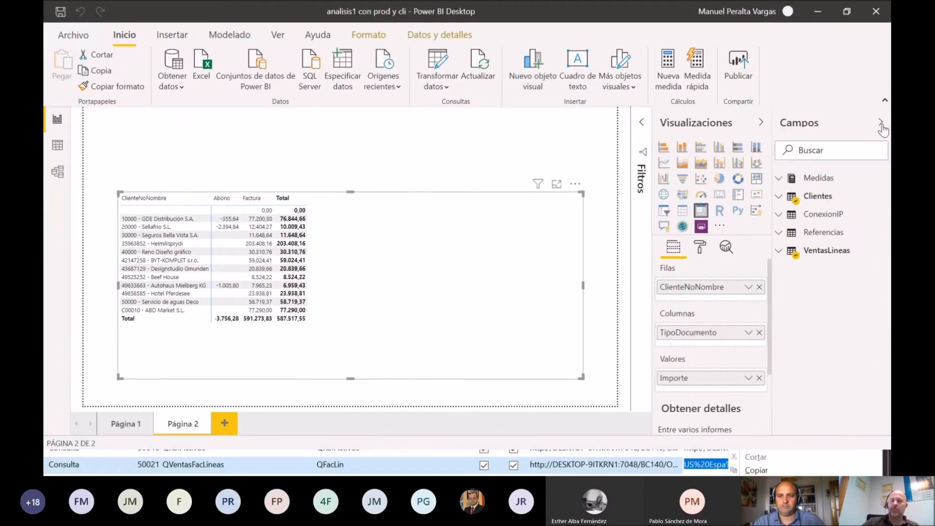
# Step: Add a second measure to the Medidas table and name it VentasNetas
pyautogui.click(780, 180)
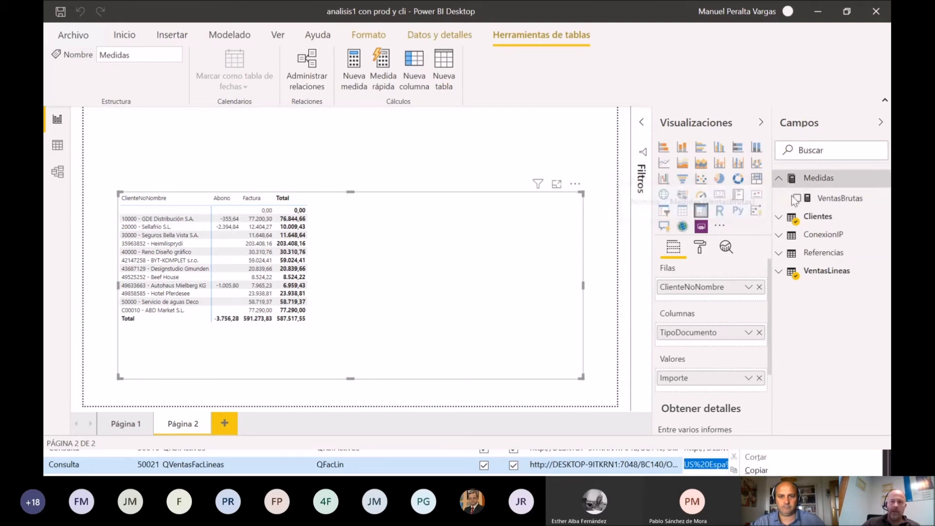
pyautogui.rightClick(826, 180)
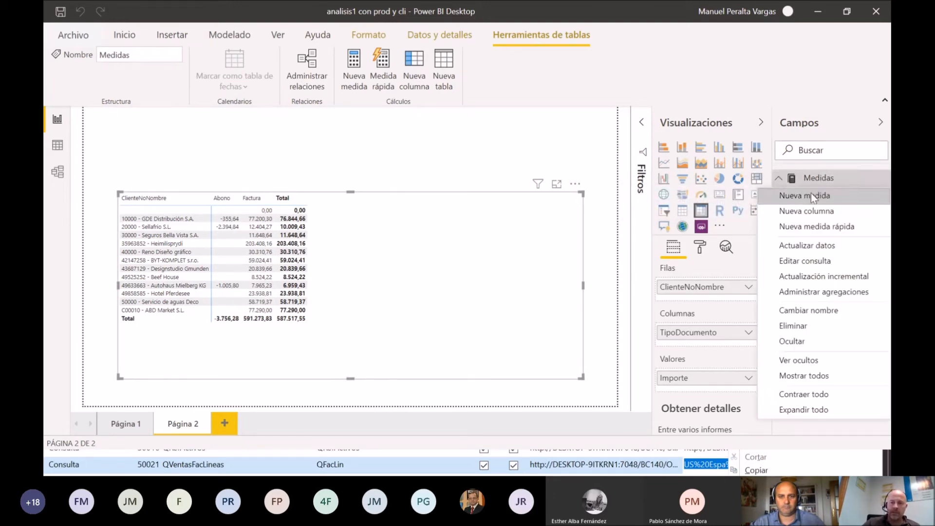
pyautogui.press('Escape')
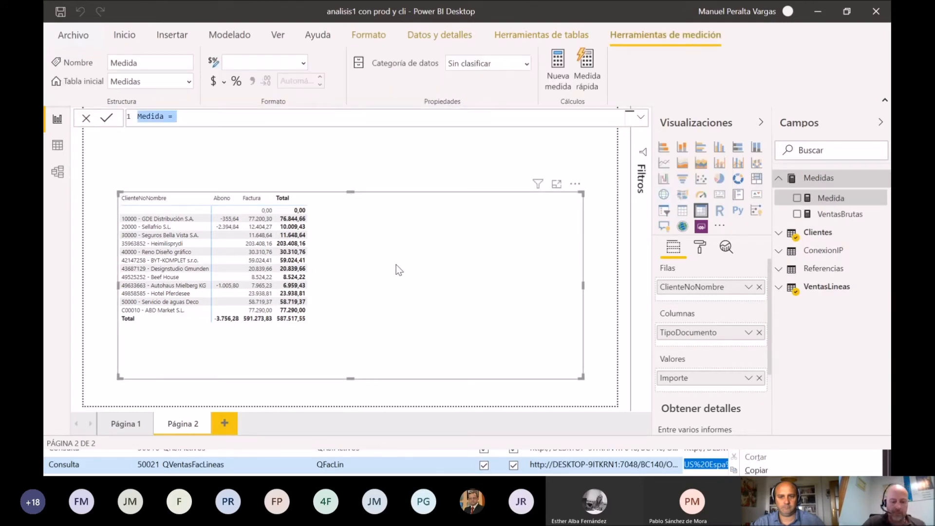
pyautogui.write('VENTAS')
pyautogui.press('BackSpace')
pyautogui.press('BackSpace')
pyautogui.press('BackSpace')
pyautogui.press('BackSpace')
pyautogui.press('BackSpace')
pyautogui.write('Ven')
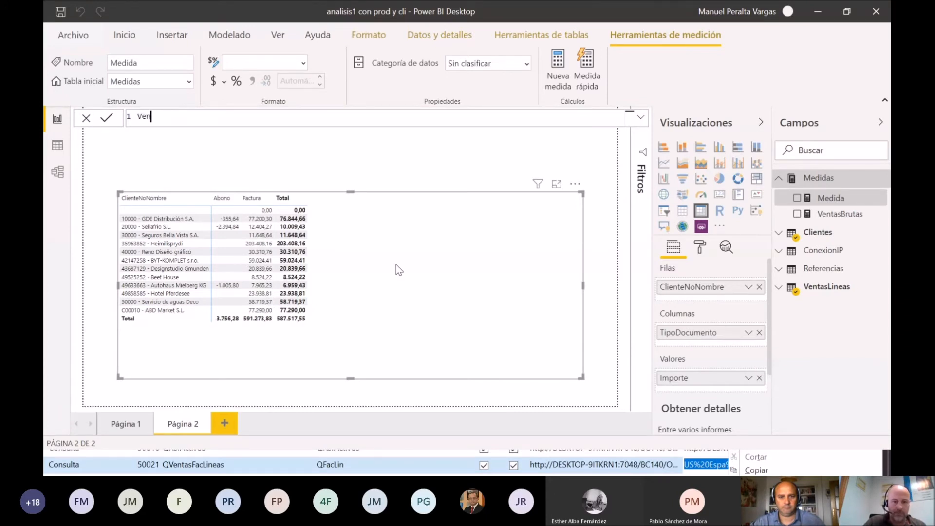
pyautogui.write('tasNetas')
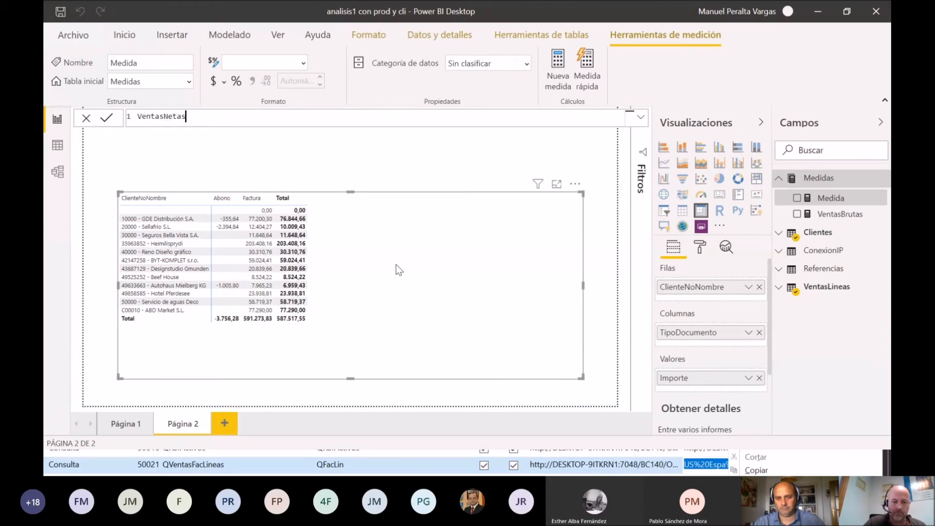
pyautogui.write('=SUMX(VEN')
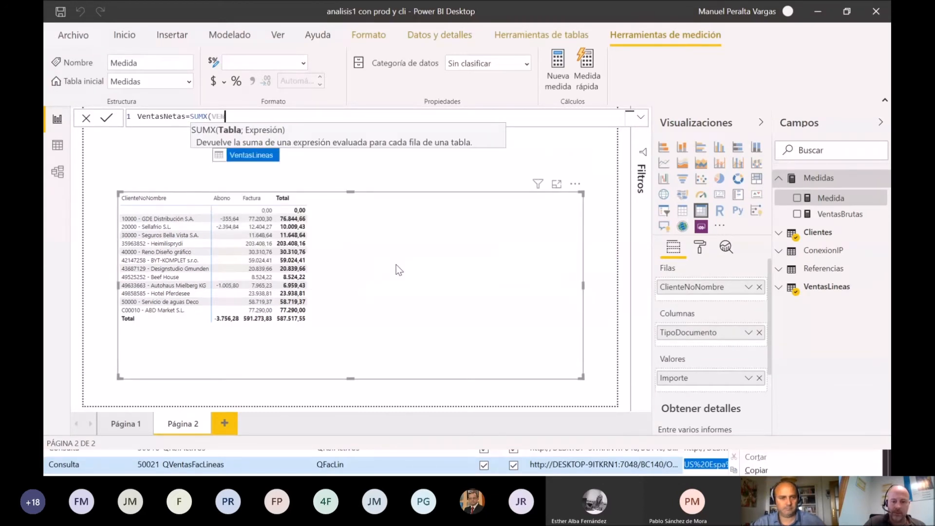
# Step: Define VentasNetas as SUMX(VentasLineas;VentasLineas[Importe]) and commit the formula
pyautogui.press('Tab')
pyautogui.write(';imp')
pyautogui.press('Tab')
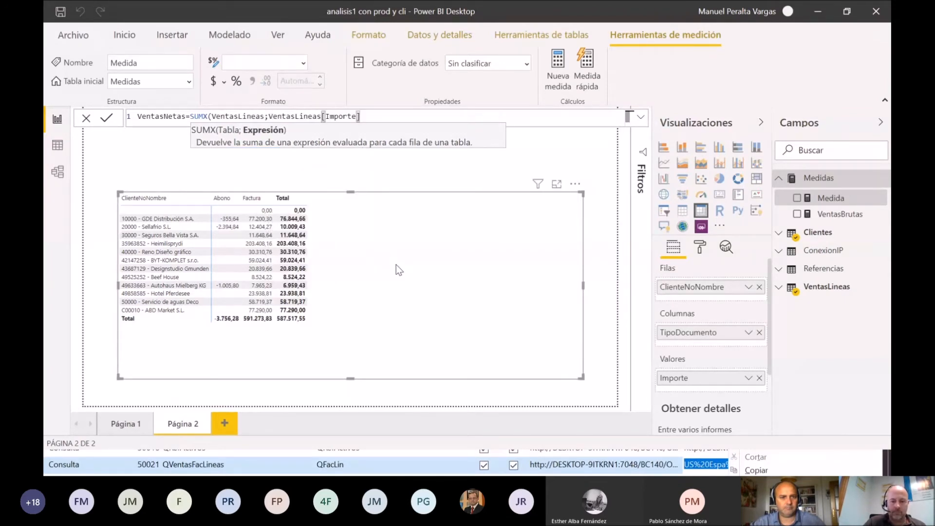
pyautogui.write(')')
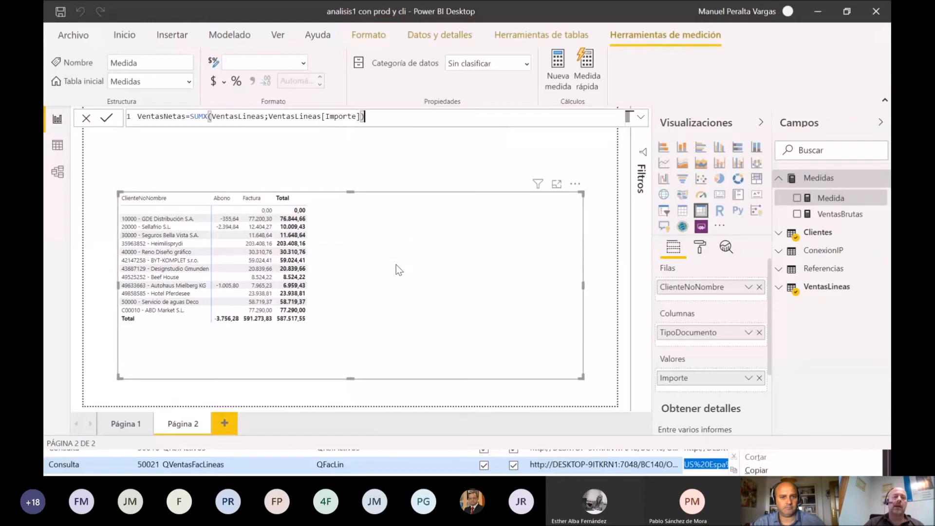
pyautogui.press('Return')
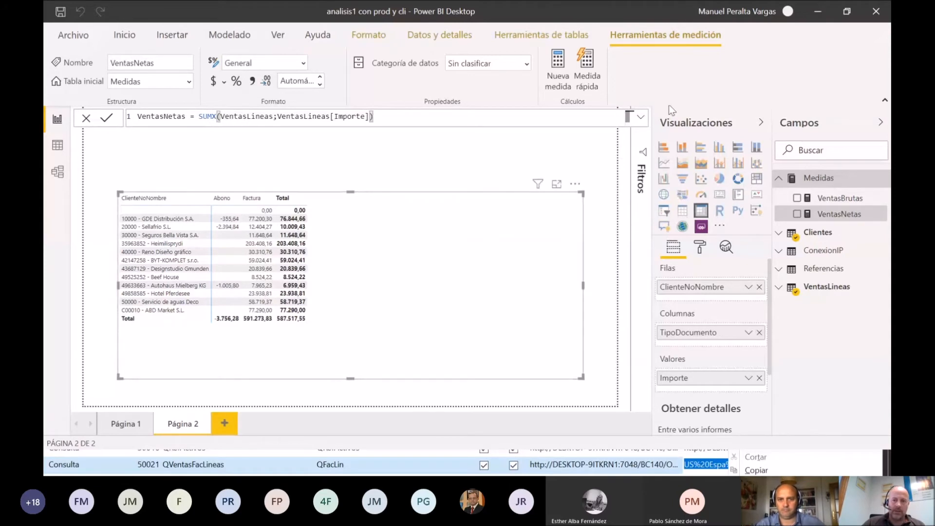
# Step: Create a measure in the Medidas table with the formula Descuentos=[VentasBrutas]-[VentasNetas]
pyautogui.rightClick(810, 184)
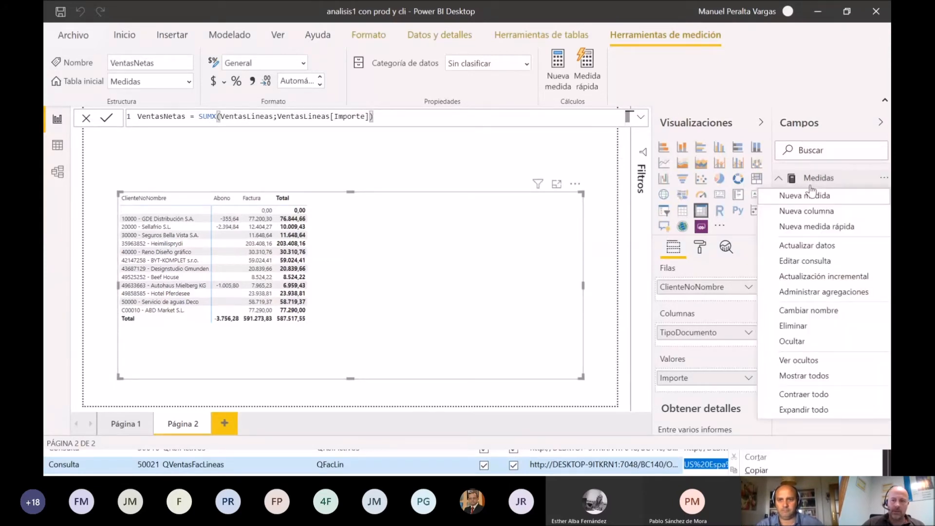
pyautogui.click(811, 196)
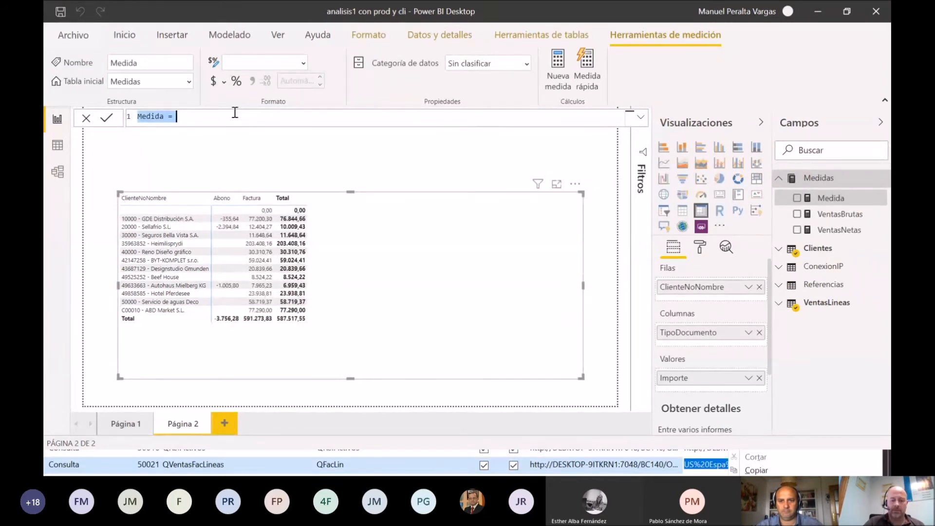
pyautogui.write('iMPOR')
pyautogui.press('BackSpace')
pyautogui.press('BackSpace')
pyautogui.press('BackSpace')
pyautogui.write('Des')
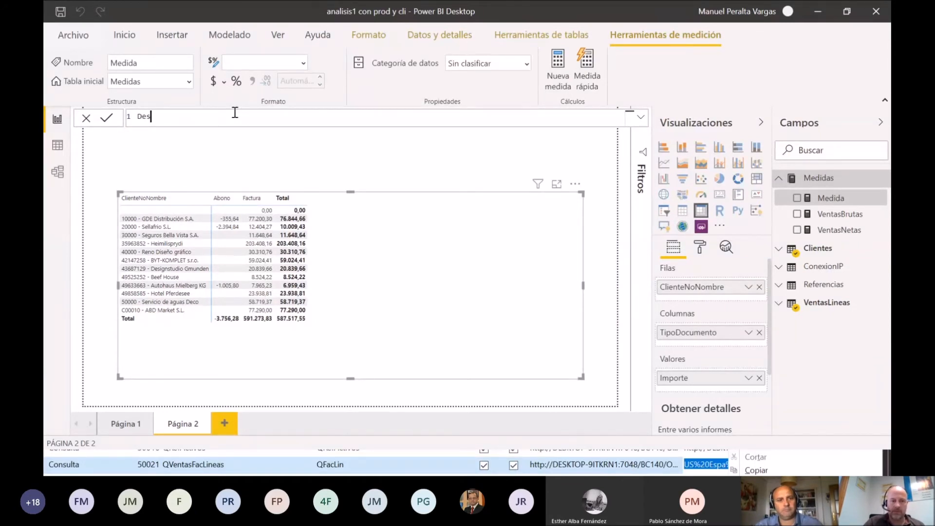
pyautogui.write('cuentos=')
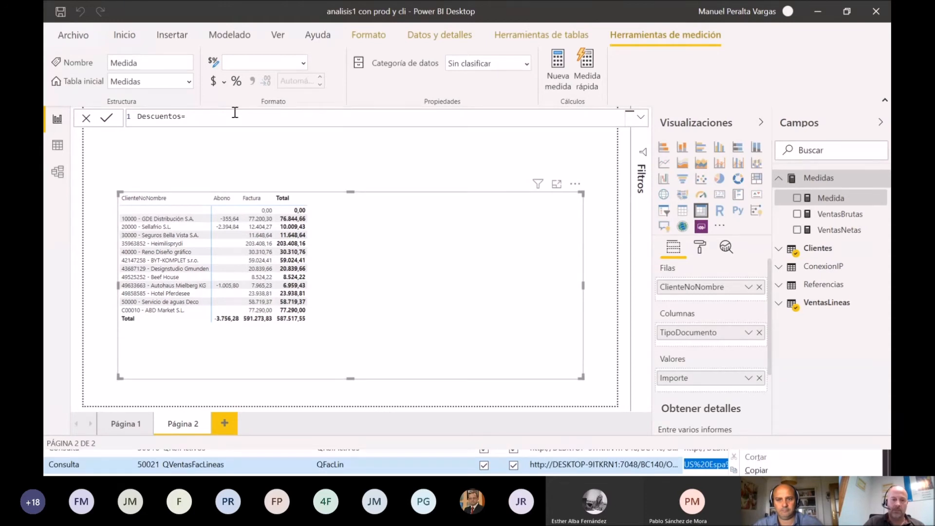
pyautogui.write('[VentasBrutas]-ver')
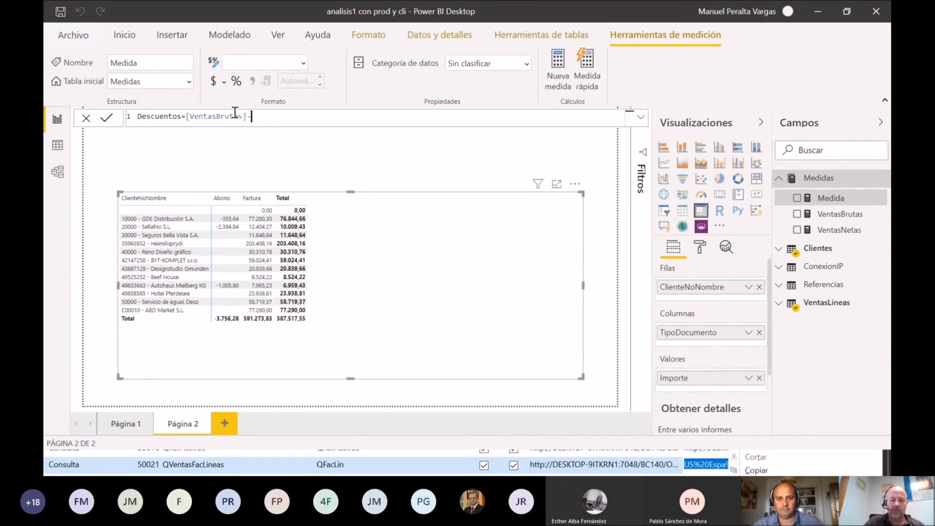
pyautogui.press('Down')
pyautogui.press('Tab')
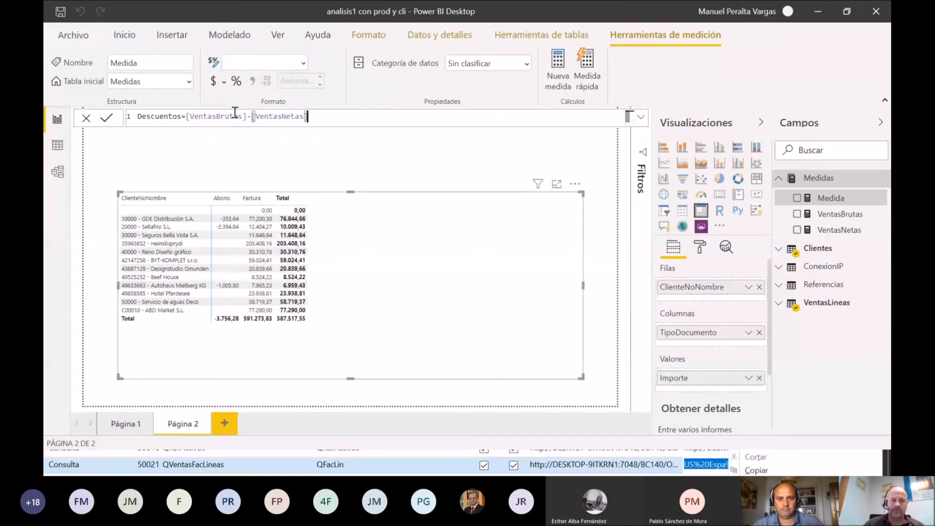
pyautogui.press('Return')
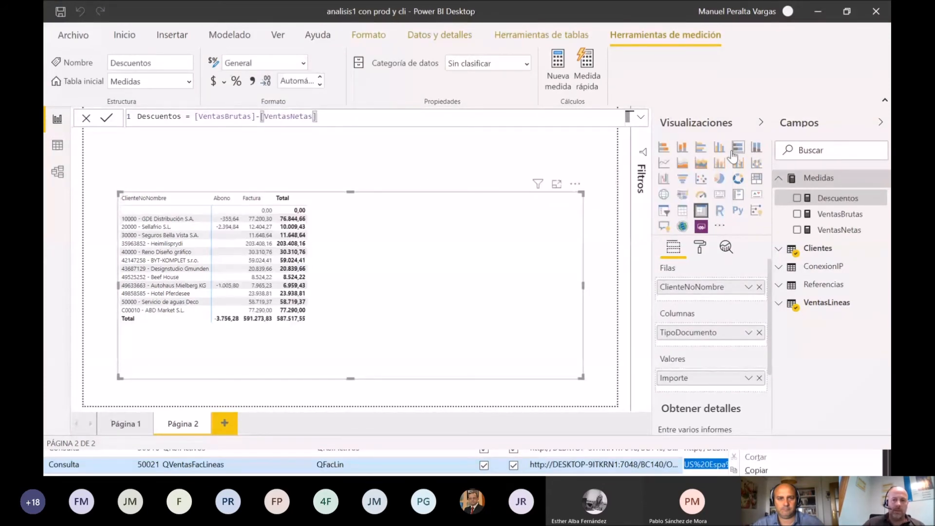
# Step: Add a new measure to the Medidas table and name it CosteVenta
pyautogui.rightClick(802, 182)
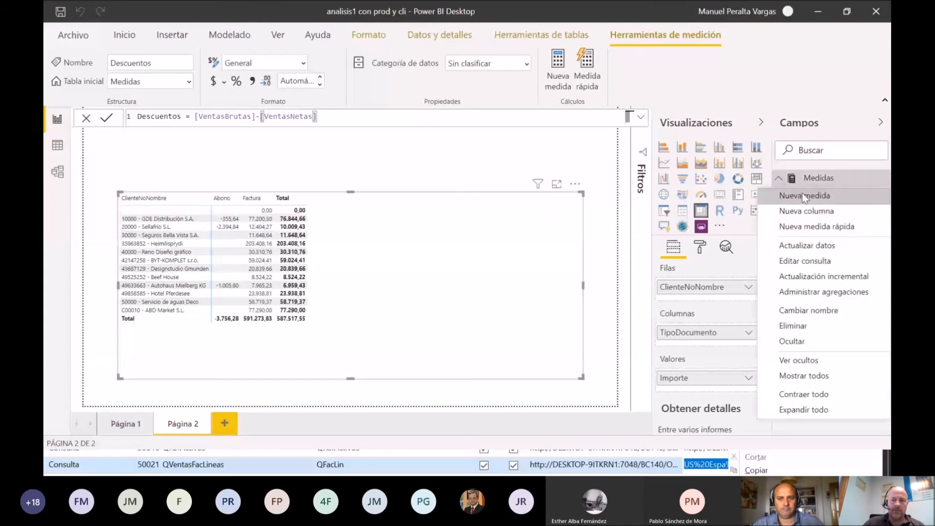
pyautogui.click(802, 195)
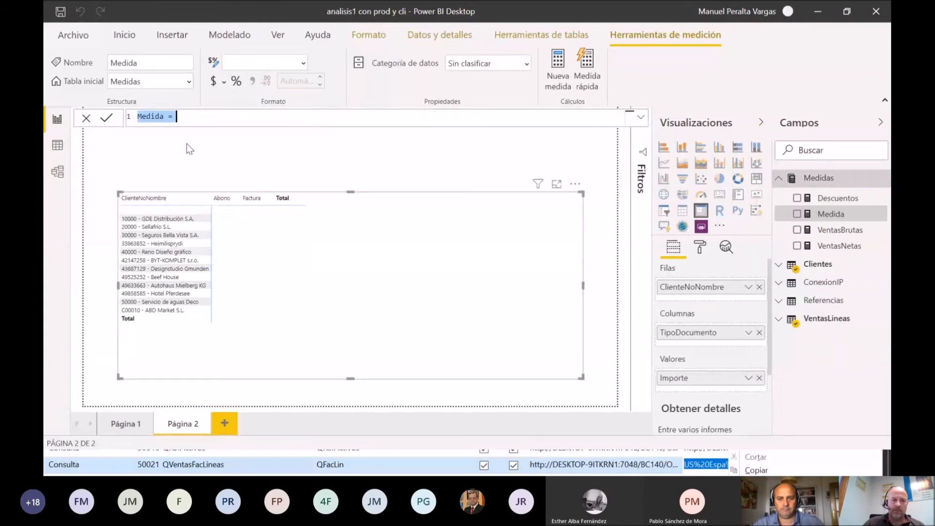
pyautogui.write('CosteVenta')
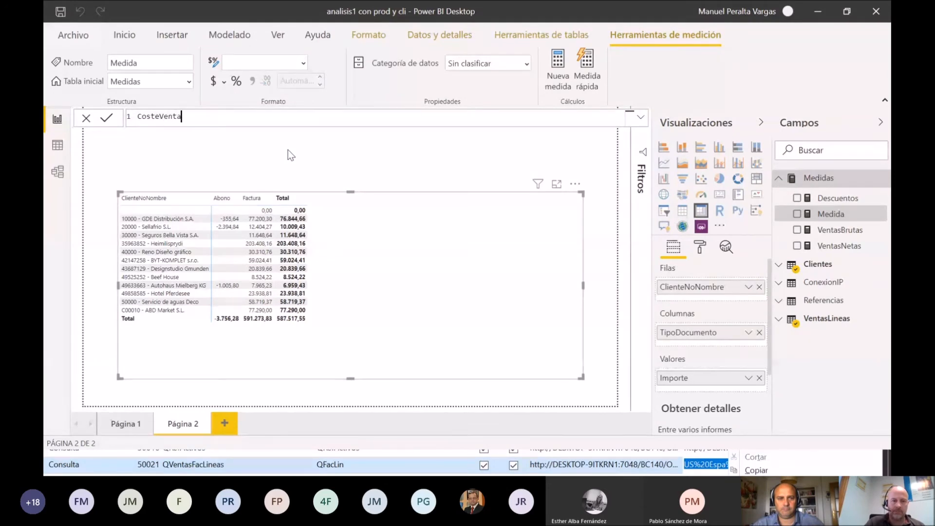
pyautogui.write('=SUMX')
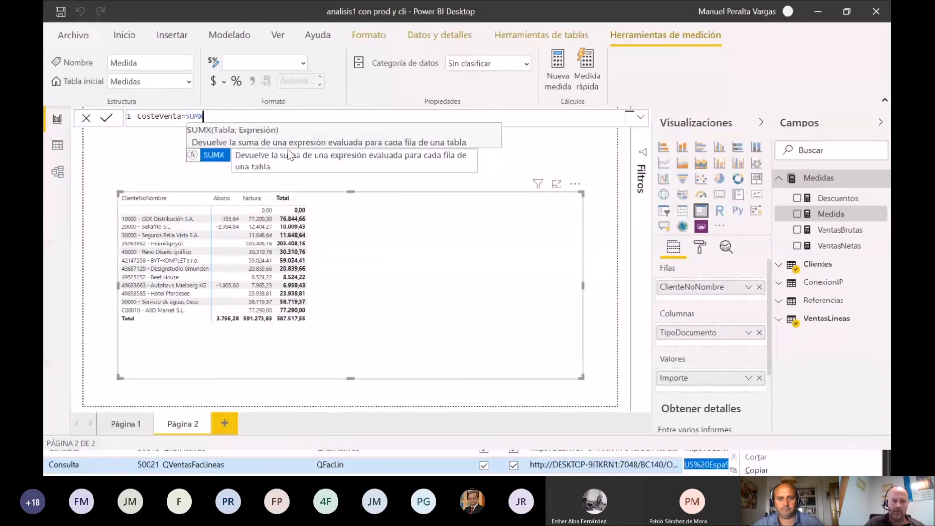
pyautogui.write('(VentasLineas')
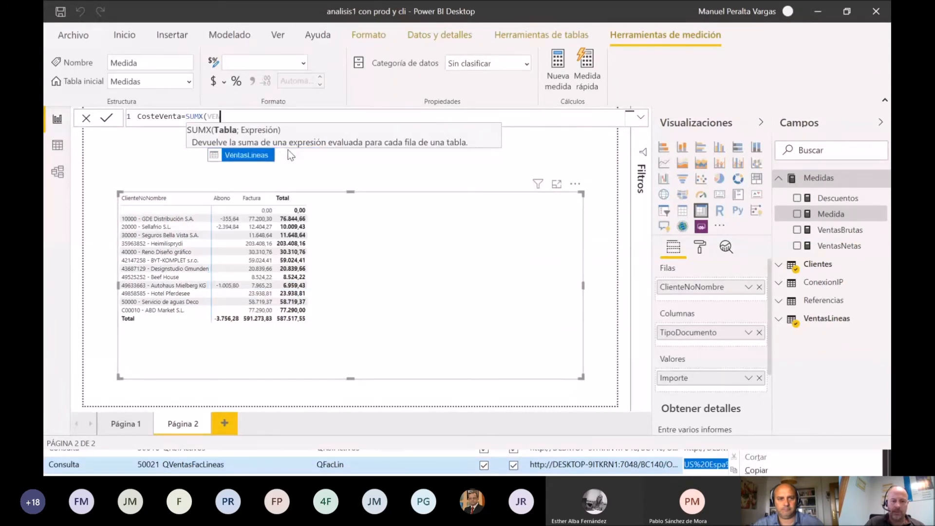
pyautogui.write(';CAN')
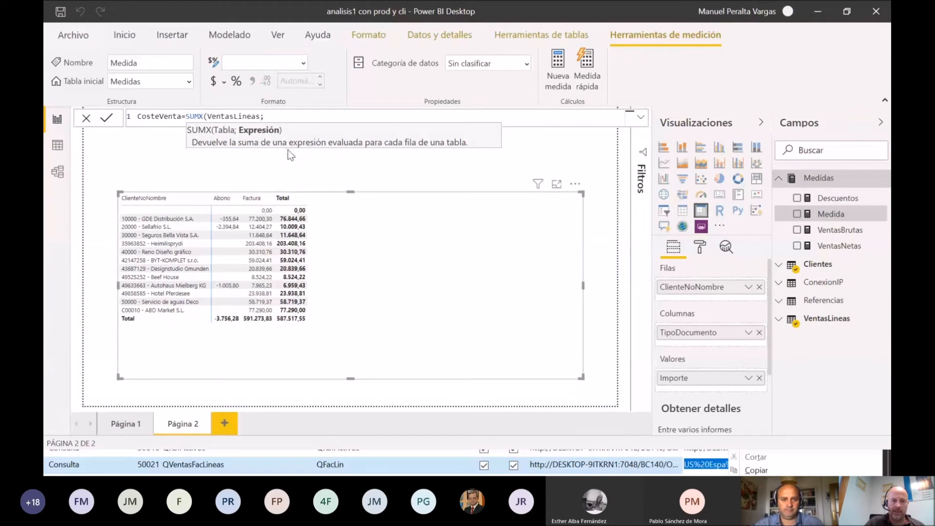
# Step: Define CosteVenta as SUMX(VentasLineas;VentasLineas[Cantidad]*VentasLineas[CosteUnitario]) and commit the formula
pyautogui.click(289, 152)
pyautogui.write('*COste')
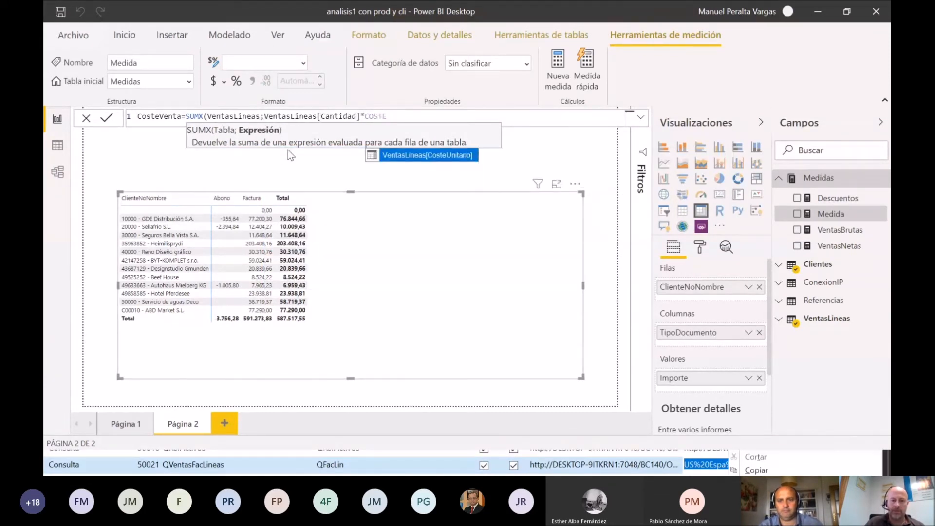
pyautogui.press('Tab')
pyautogui.write(')')
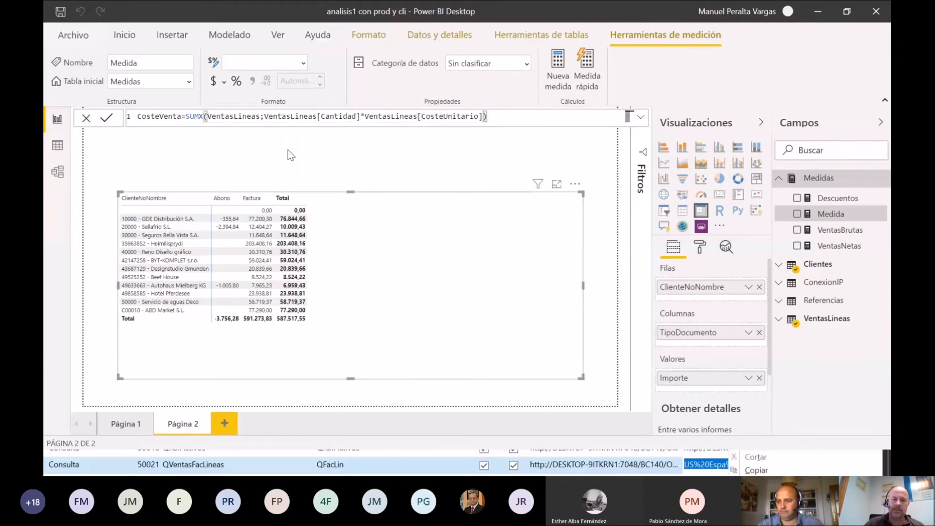
pyautogui.press('Return')
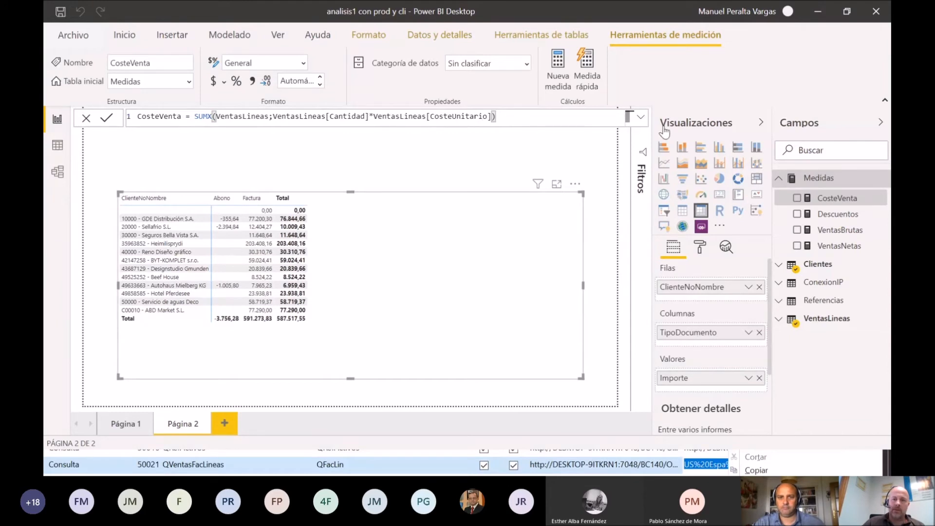
# Step: Add another measure to the Medidas table and name it MargenVenta
pyautogui.rightClick(823, 181)
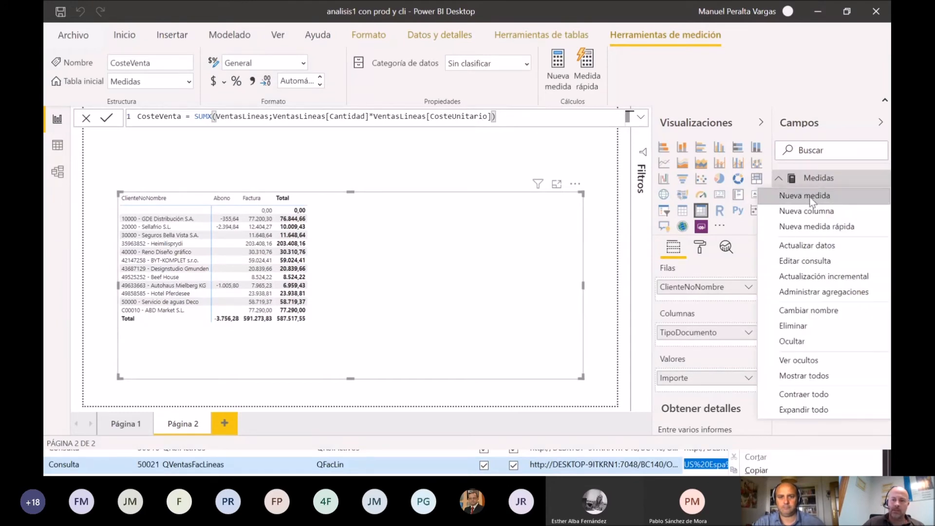
pyautogui.click(812, 197)
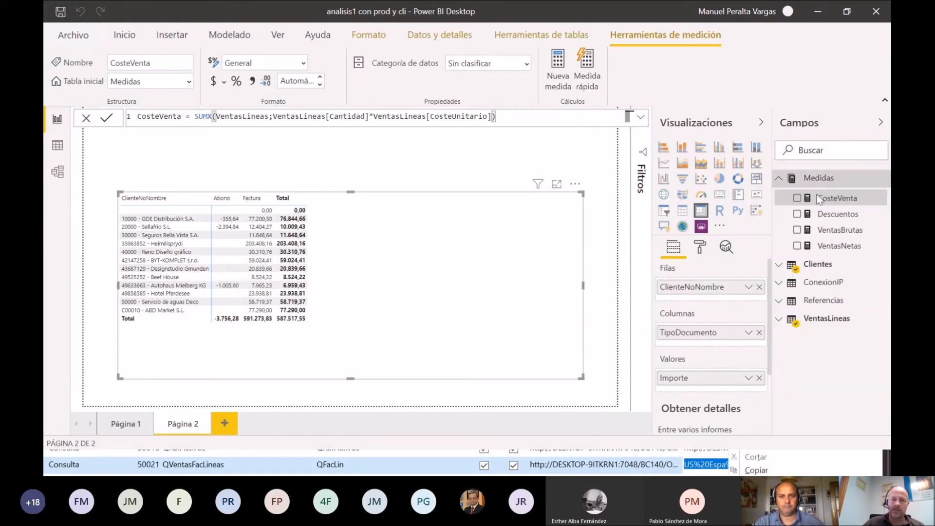
pyautogui.write('mARG')
pyautogui.press('BackSpace')
pyautogui.press('BackSpace')
pyautogui.press('BackSpace')
pyautogui.press('BackSpace')
pyautogui.write('M')
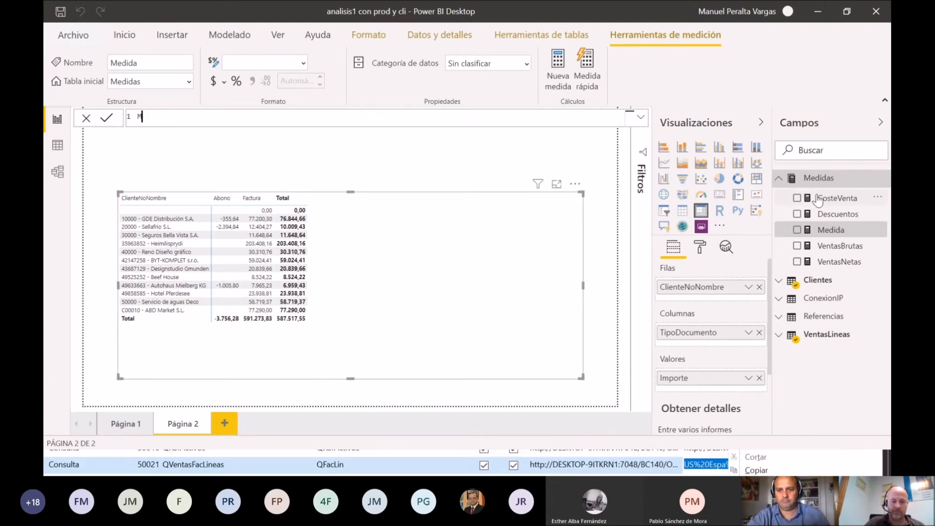
pyautogui.write('argen')
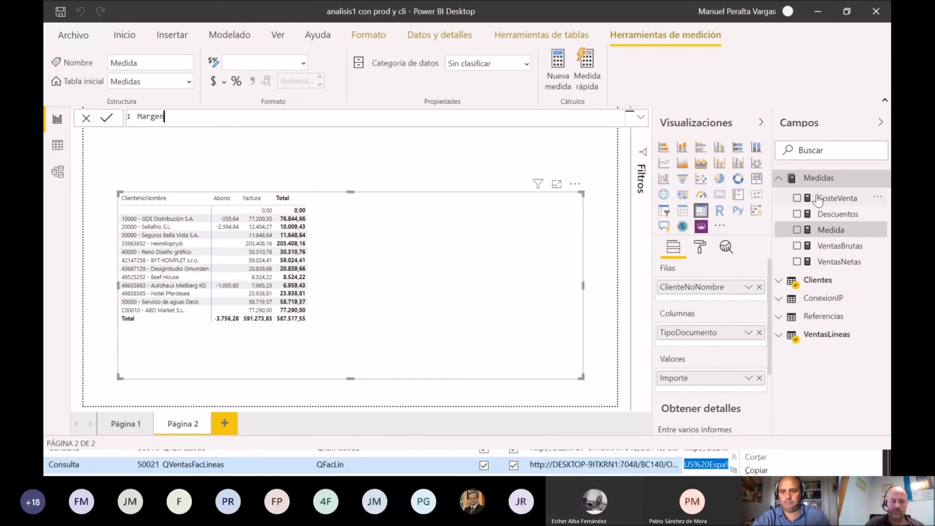
pyautogui.write('Venta=vent')
# Step: Define MargenVenta as [VentasNetas]-[CosteVenta] and commit the formula
pyautogui.press('Down')
pyautogui.press('Tab')
pyautogui.write('-cos')
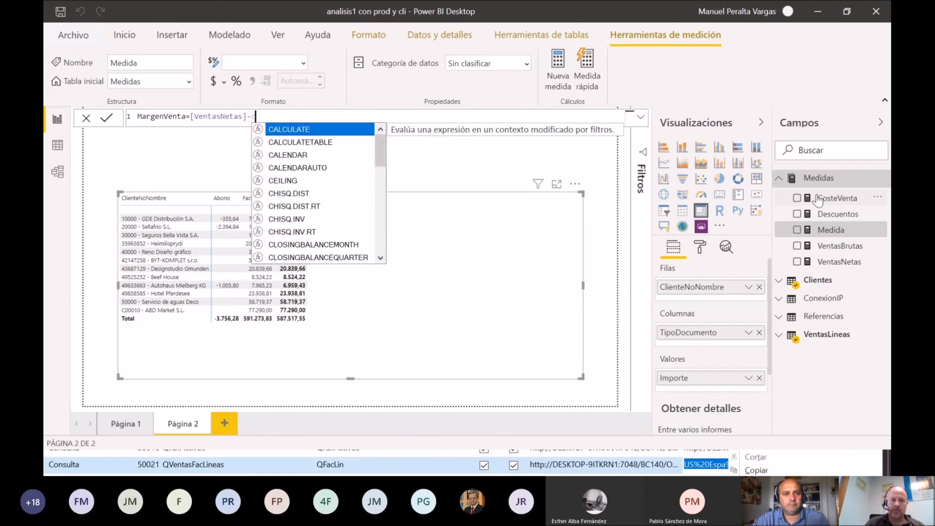
pyautogui.press('Down')
pyautogui.press('Down')
pyautogui.press('Tab')
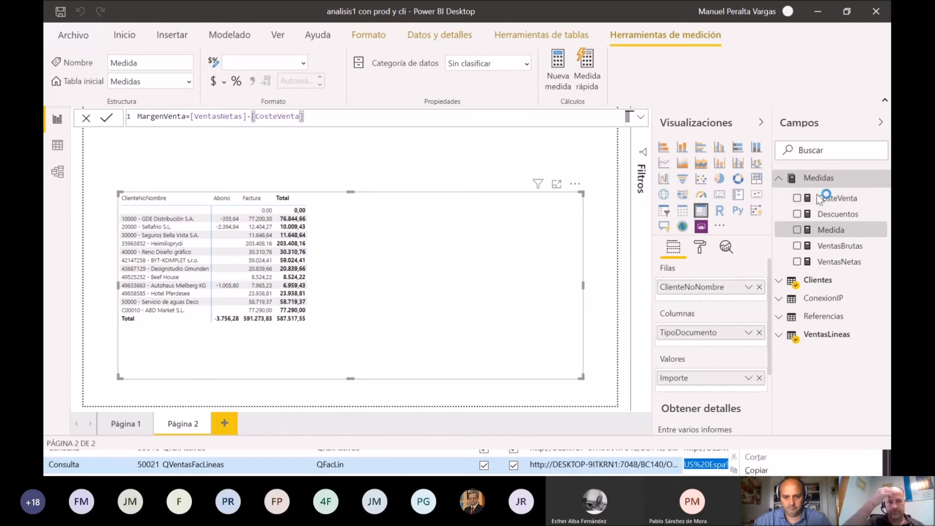
pyautogui.press('Return')
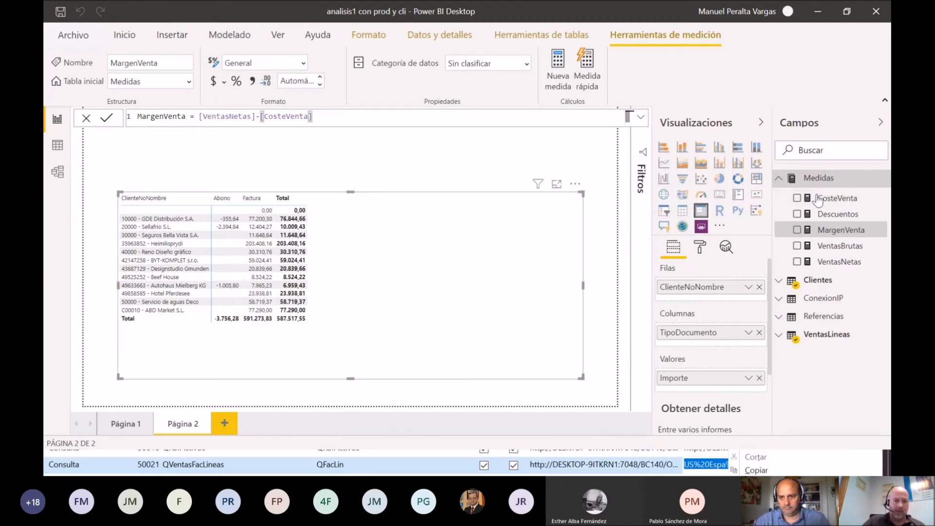
# Step: Start a measure named Margen % in the Medidas table, ready for its formula
pyautogui.rightClick(812, 182)
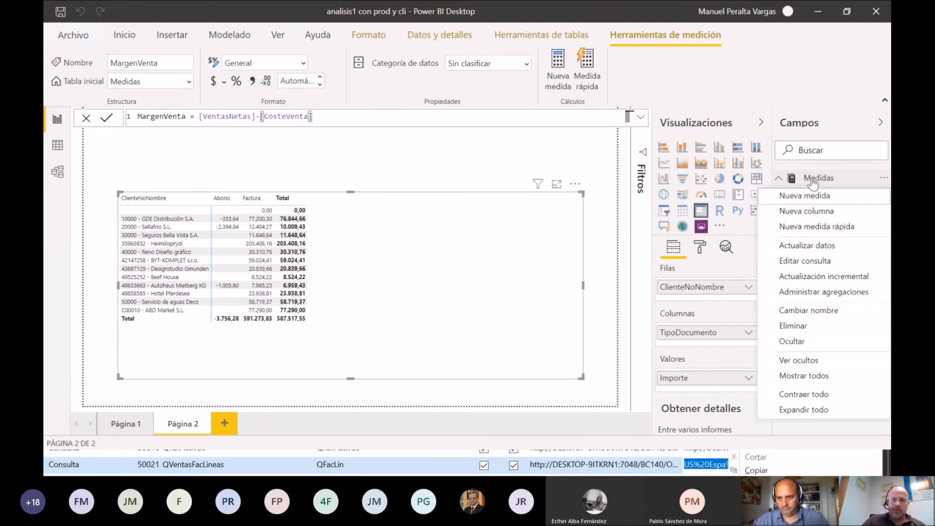
pyautogui.click(807, 196)
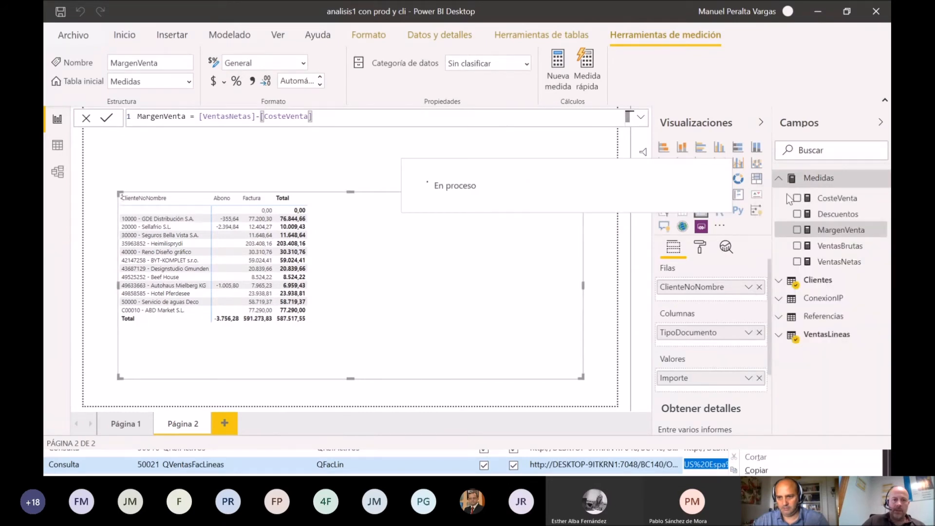
pyautogui.write('Margen %')
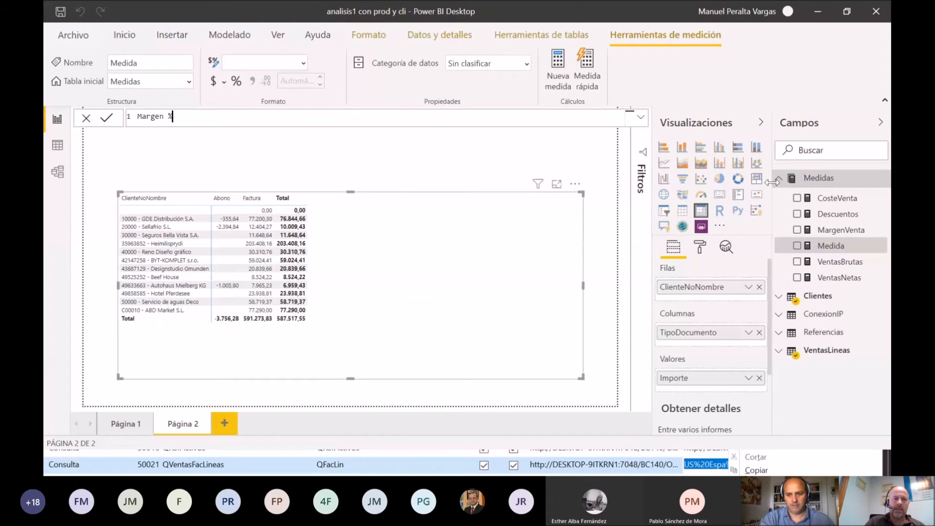
pyautogui.write(' = DIVIDE([MargenVenta];VEN')
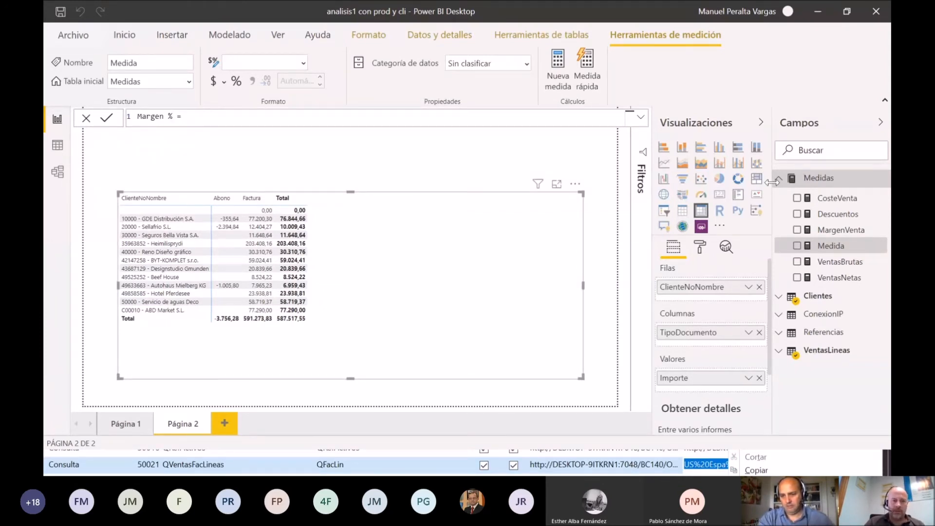
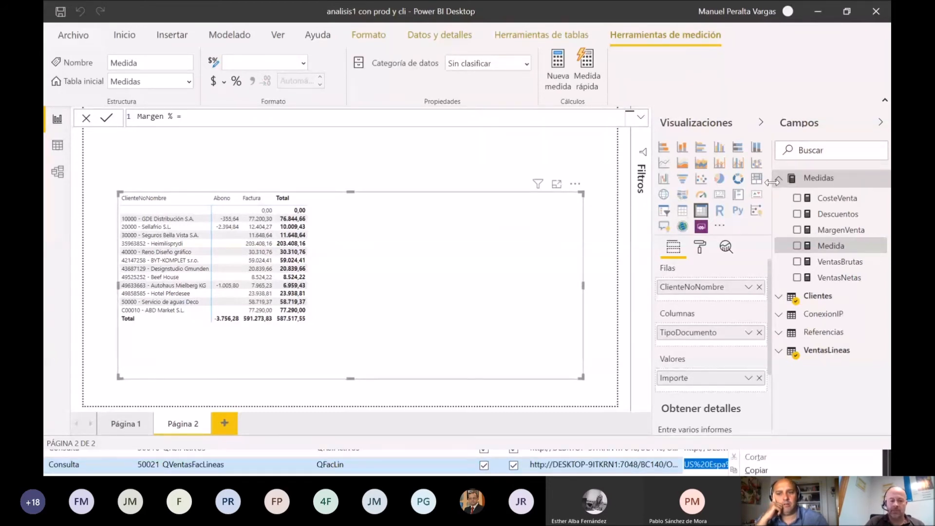
# Step: Define Margen % as DIVIDE([MargenVenta];[VentasNetas]) and commit the formula
pyautogui.write('I')
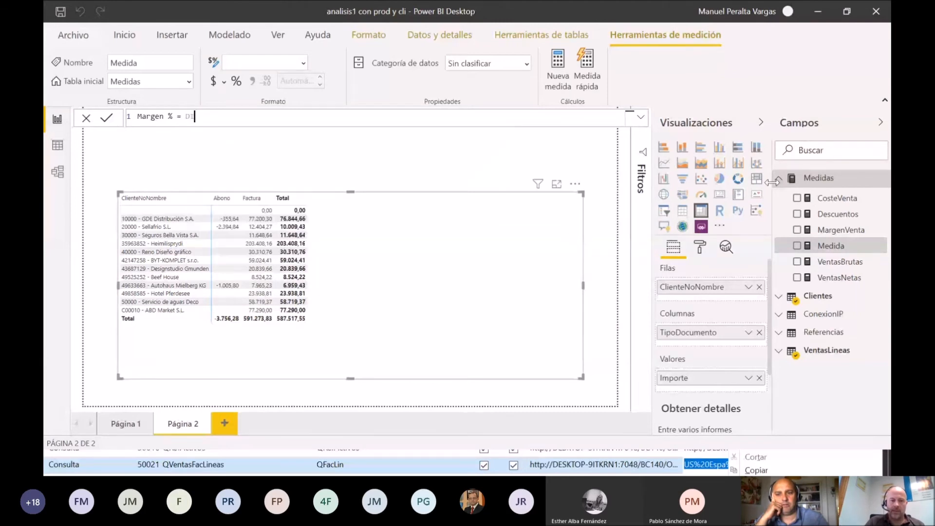
pyautogui.write('VIDE(')
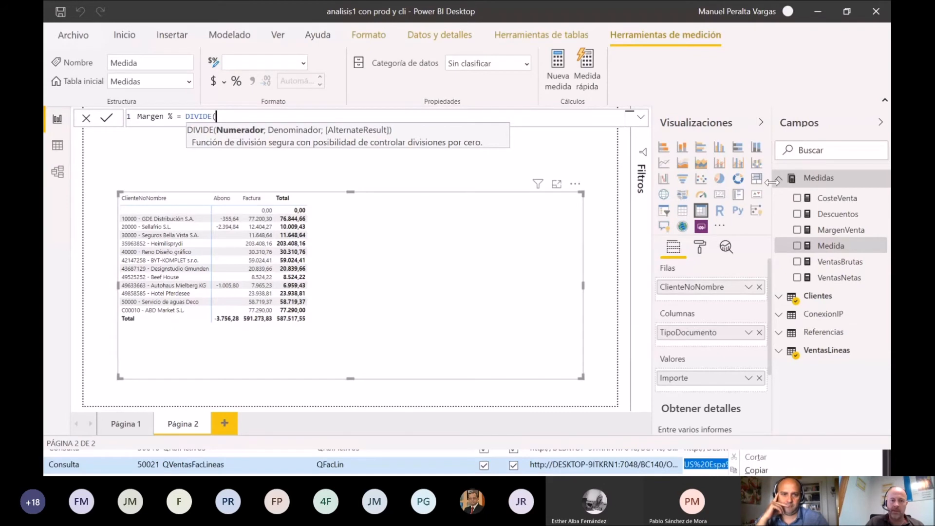
pyautogui.write('[MargenVenta]')
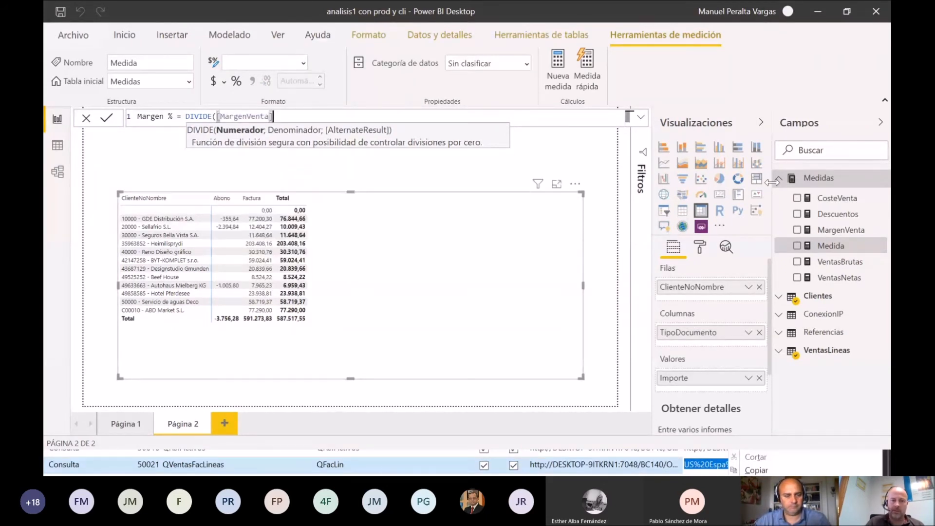
pyautogui.write(';')
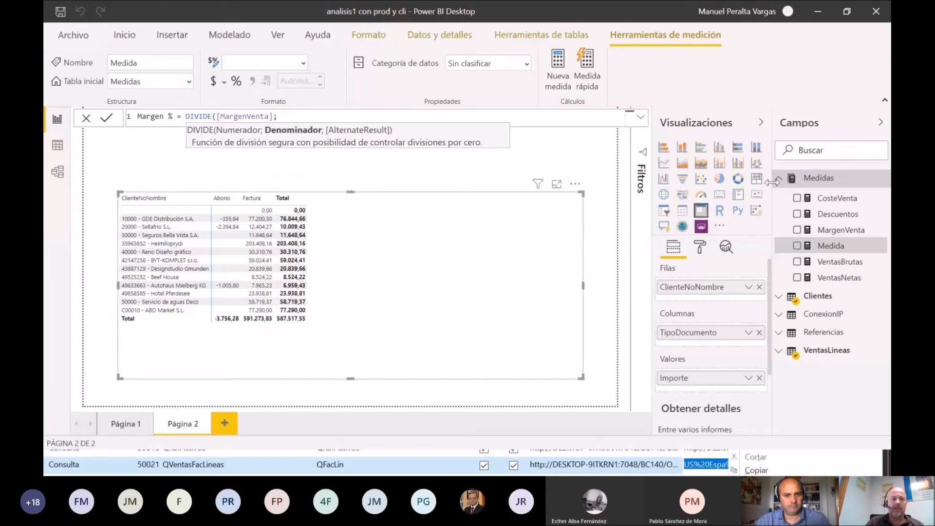
pyautogui.write('VEN')
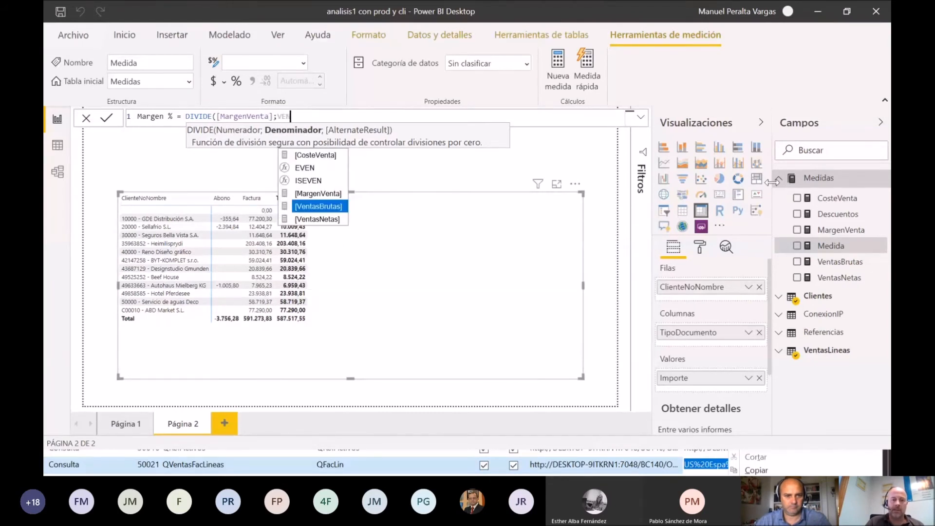
pyautogui.press('Down')
pyautogui.press('Tab')
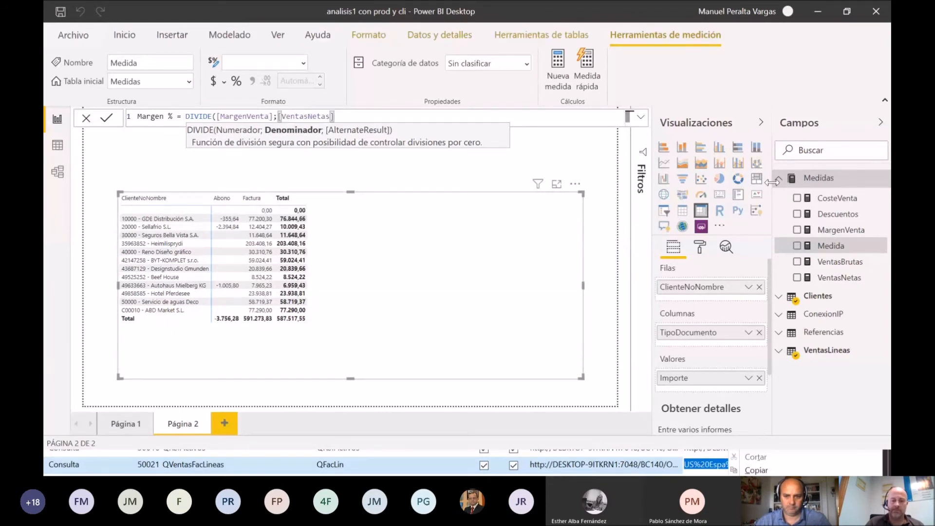
pyautogui.write(')')
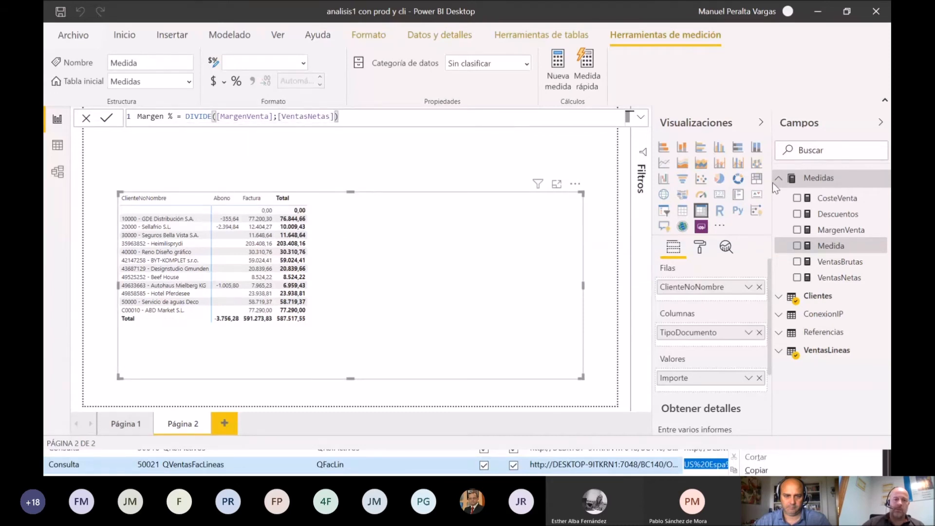
pyautogui.press('Return')
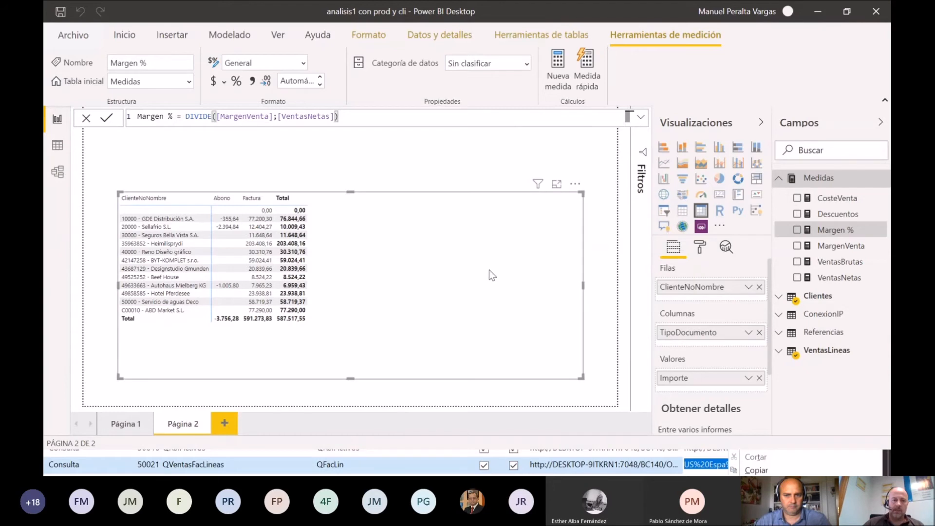
# Step: Replace Importe in the matrix values with VentasBrutas and VentasNetas, and remove TipoDocumento from the matrix columns
pyautogui.moveTo(437, 258); pyautogui.dragTo(418, 264)
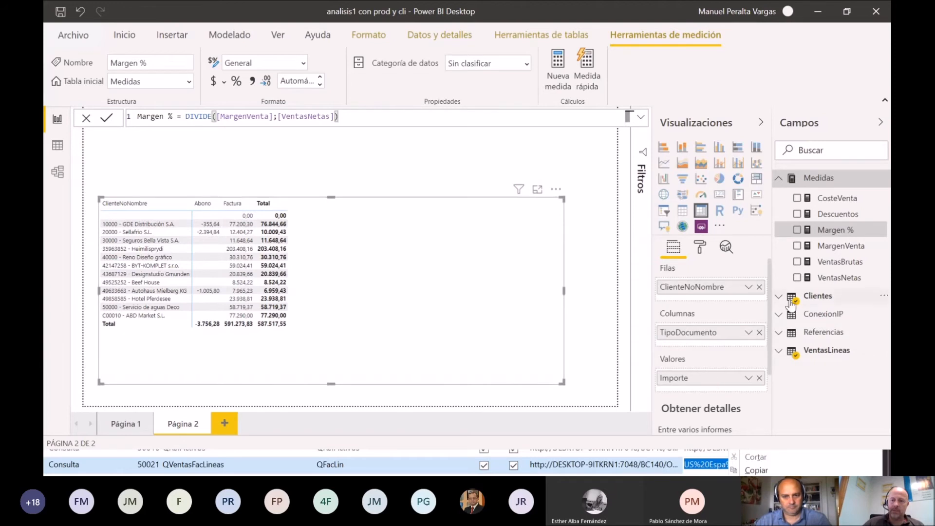
pyautogui.moveTo(822, 289); pyautogui.dragTo(714, 386)
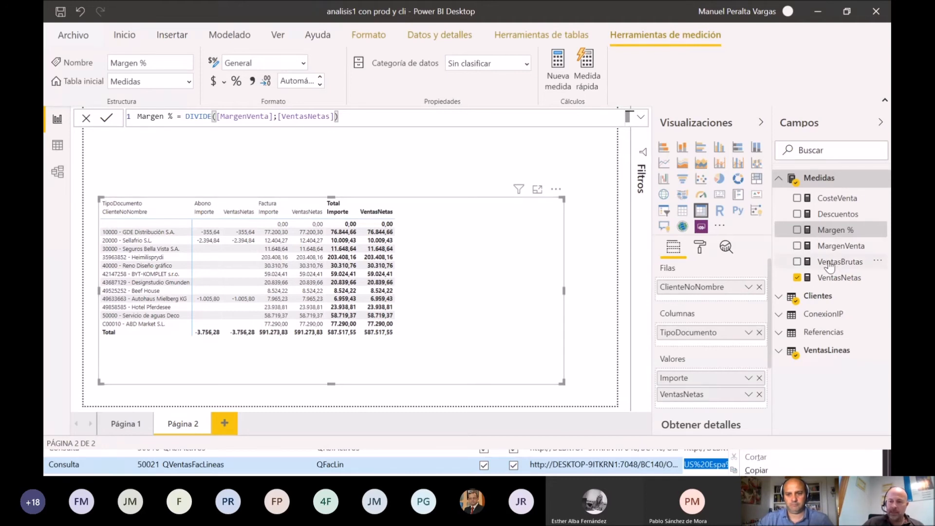
pyautogui.moveTo(831, 262); pyautogui.dragTo(748, 387)
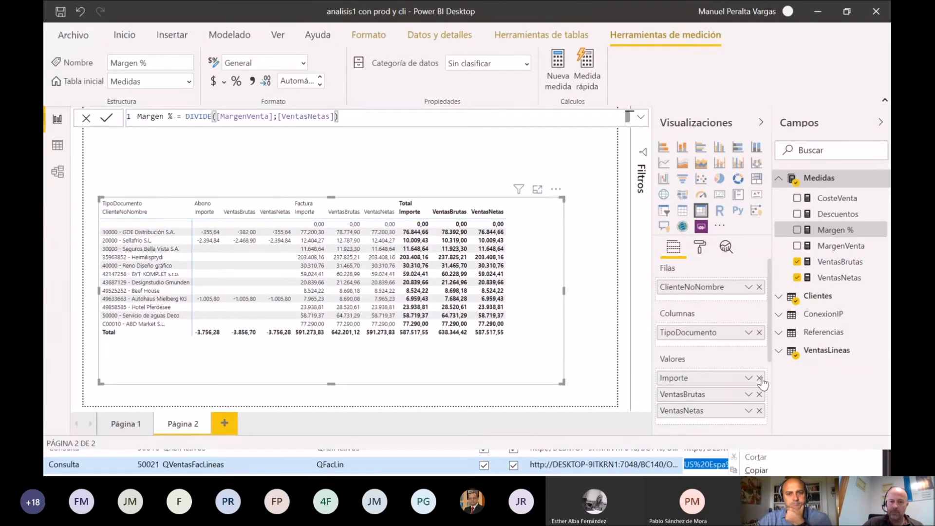
pyautogui.click(760, 379)
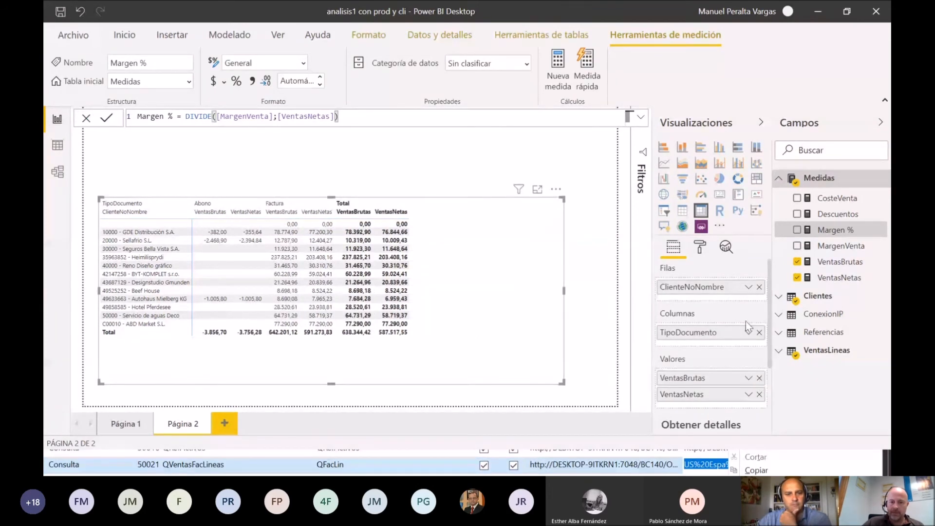
pyautogui.click(758, 333)
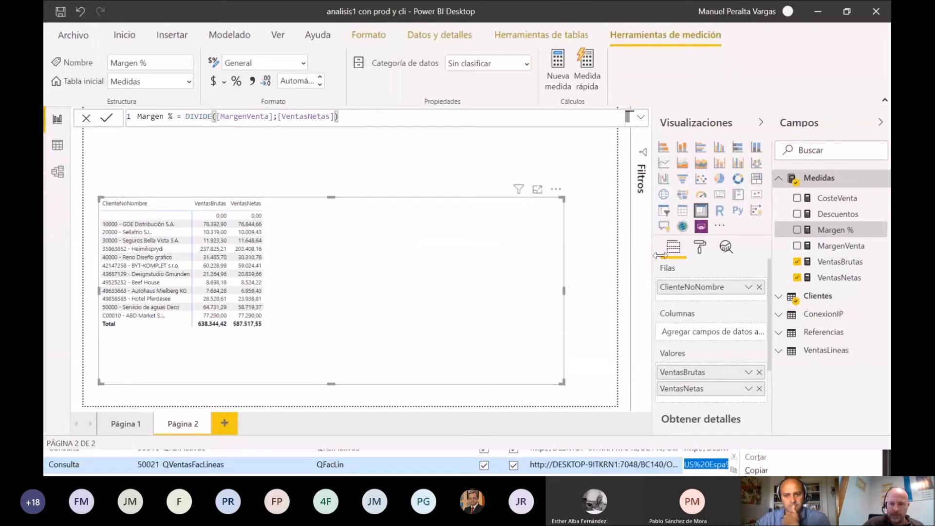
# Step: Complete the matrix values in the order VentasBrutas, Descuentos, VentasNetas, CosteVenta, MargenVenta, Margen %, and make the matrix shorter and lower on the page
pyautogui.moveTo(853, 254); pyautogui.dragTo(749, 400)
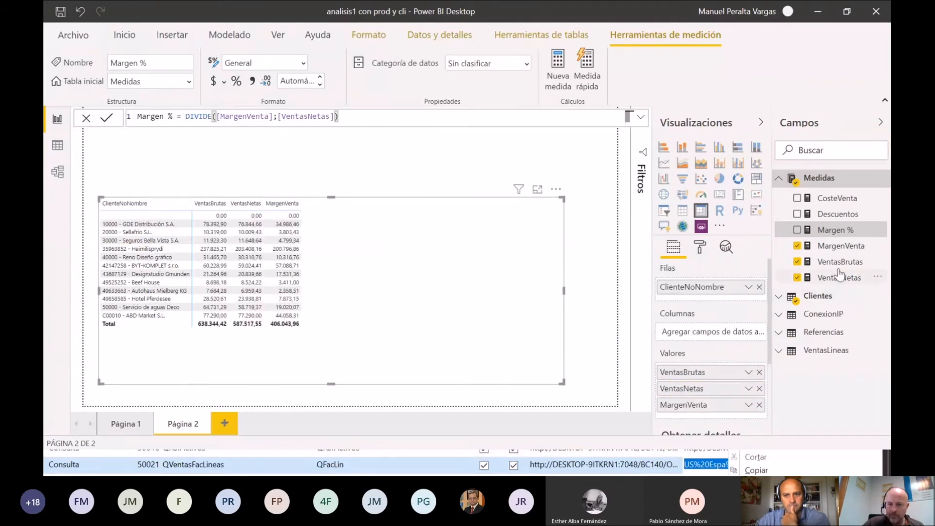
pyautogui.moveTo(838, 214); pyautogui.dragTo(739, 385)
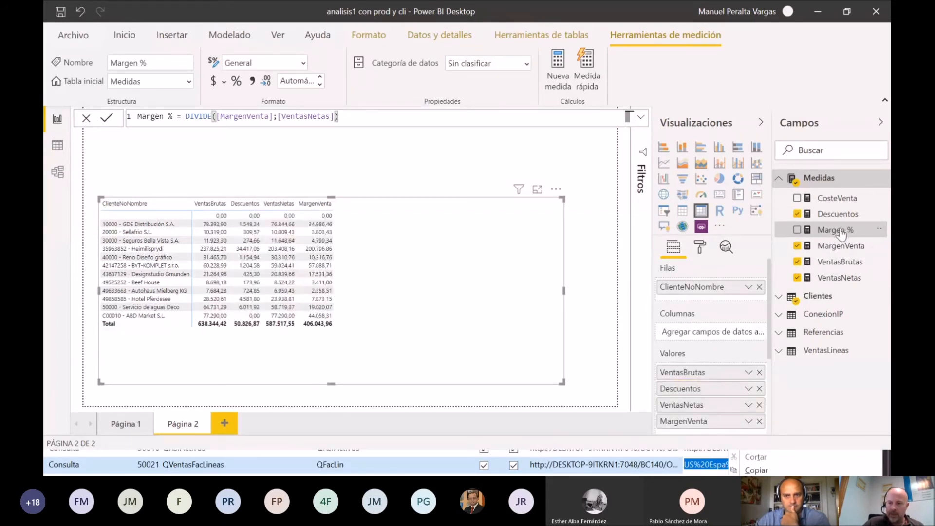
pyautogui.moveTo(834, 200); pyautogui.dragTo(748, 424)
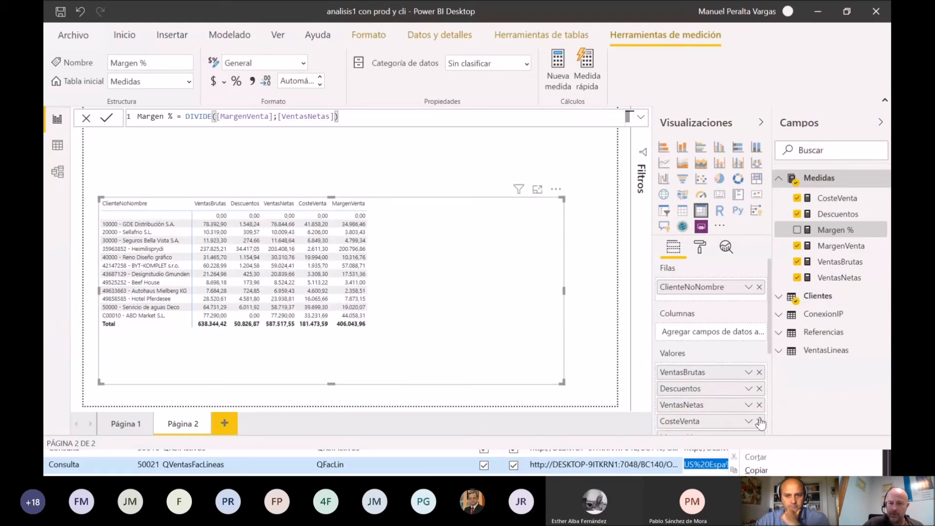
pyautogui.moveTo(824, 244); pyautogui.dragTo(748, 424)
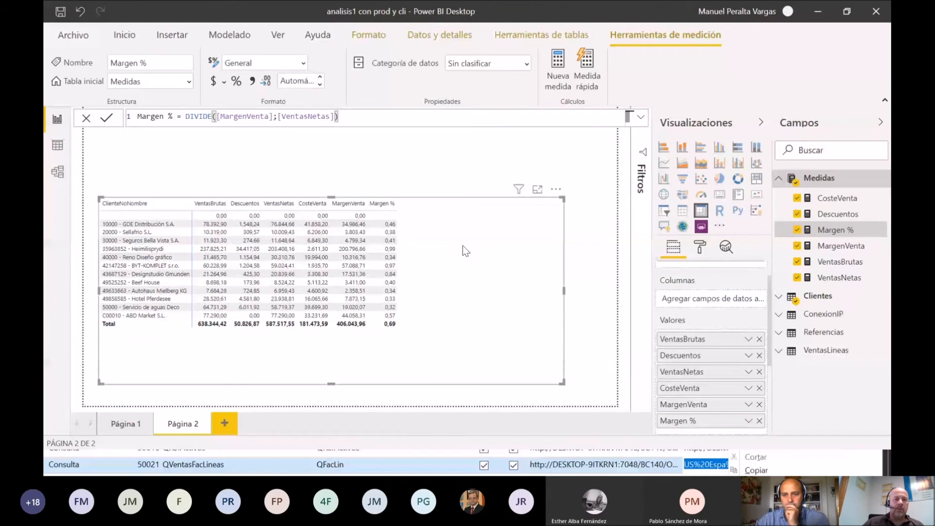
pyautogui.moveTo(331, 198); pyautogui.dragTo(307, 232)
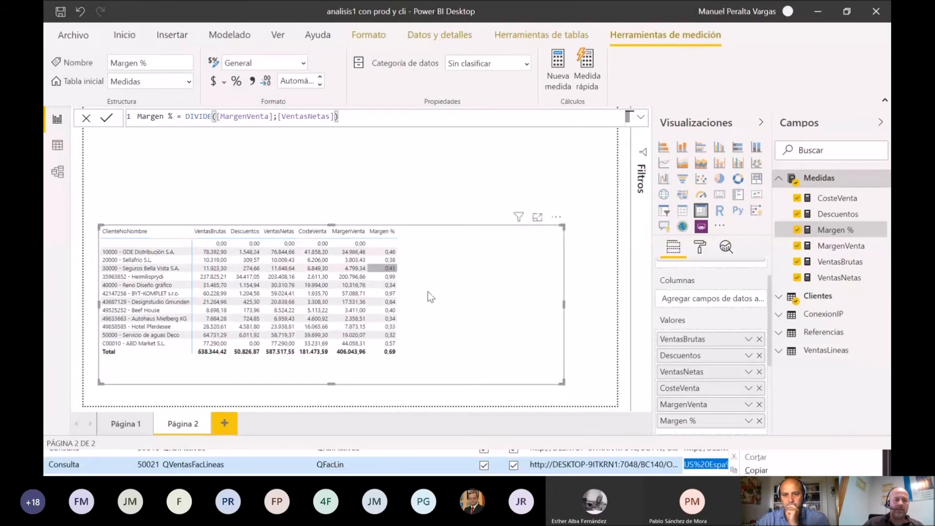
pyautogui.moveTo(427, 292); pyautogui.dragTo(413, 307)
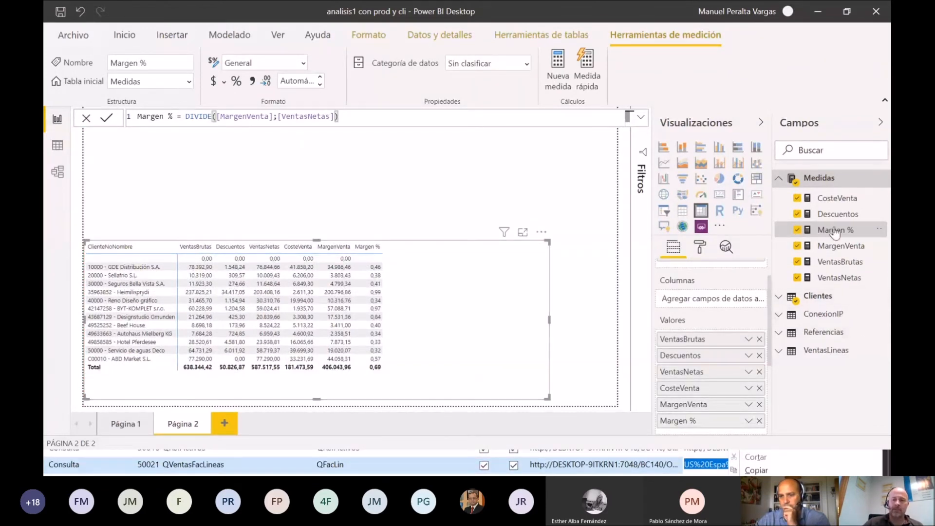
# Step: Format the CosteVenta and Descuentos measures as currency with the € Euro (123 €) symbol
pyautogui.click(839, 201)
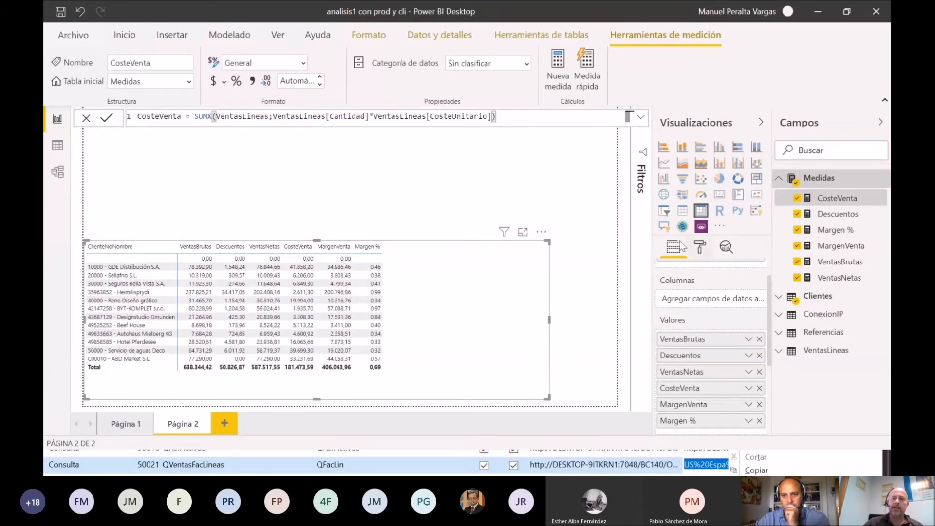
pyautogui.click(223, 81)
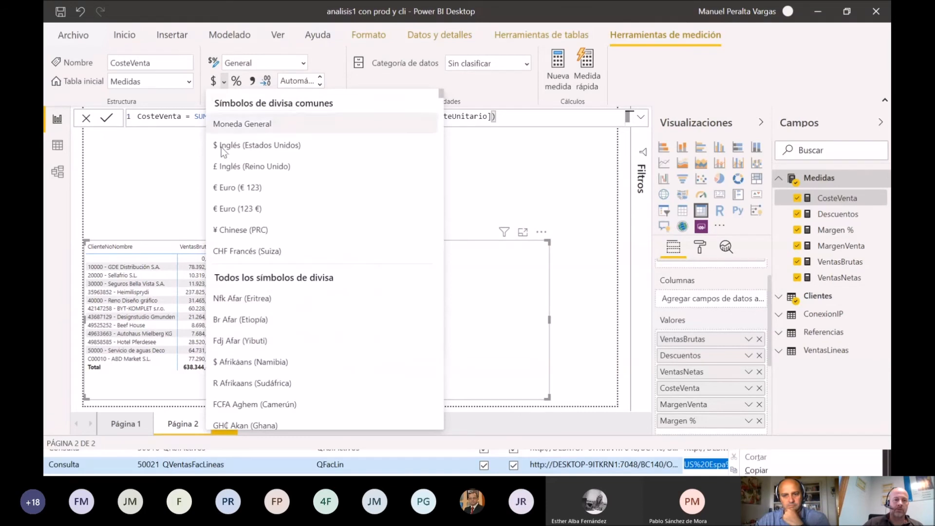
pyautogui.click(258, 209)
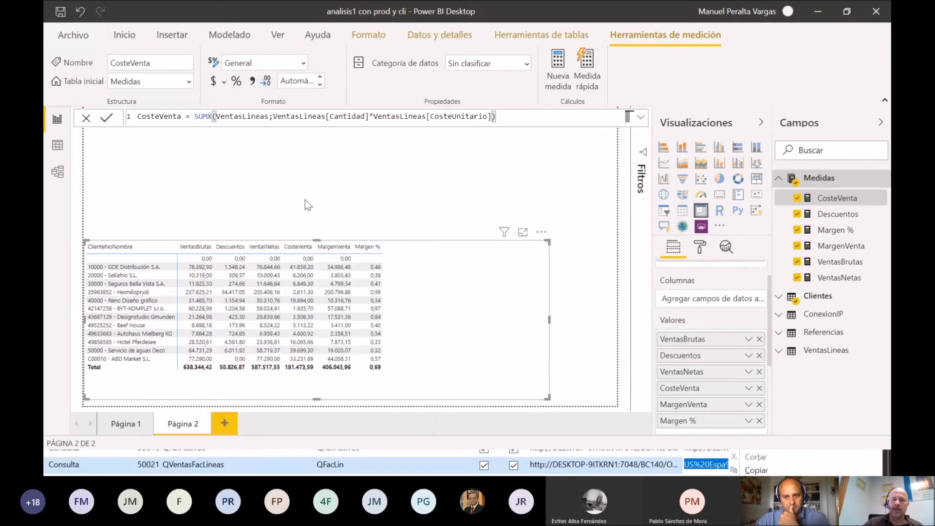
pyautogui.click(842, 218)
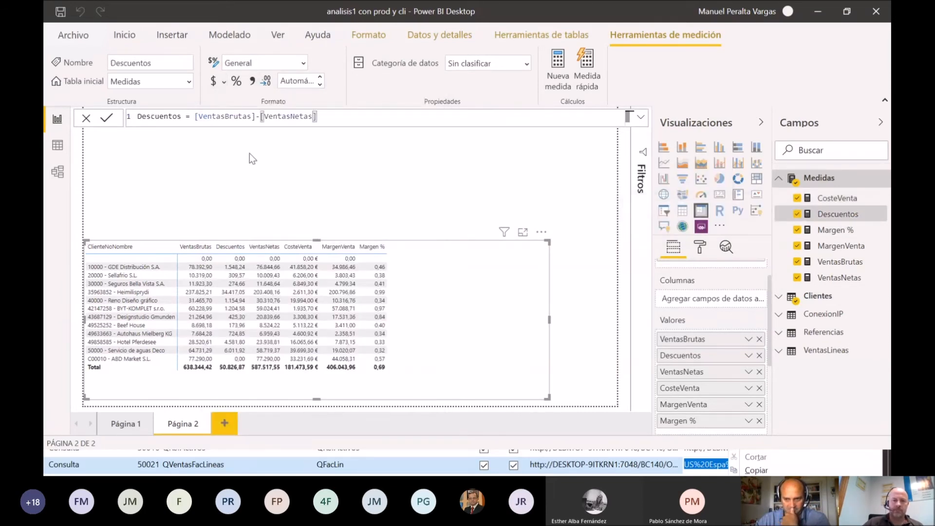
pyautogui.click(223, 82)
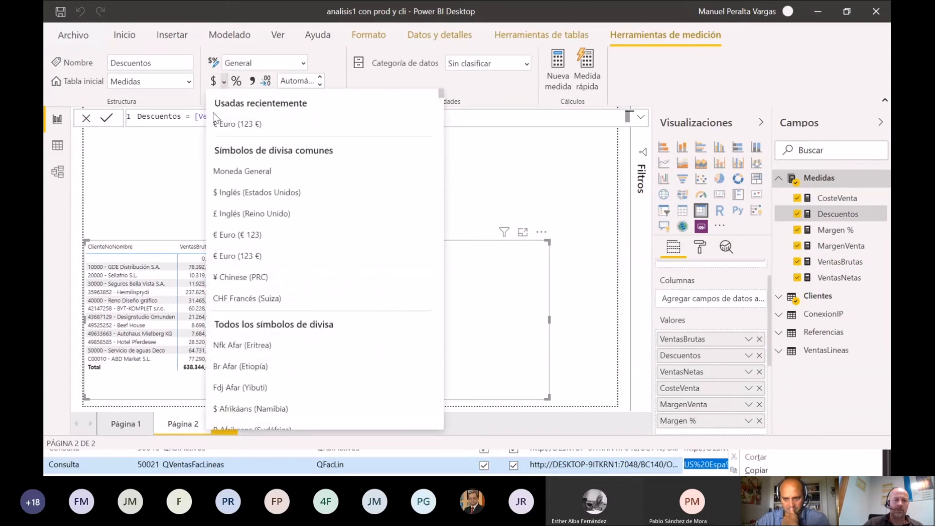
pyautogui.click(268, 257)
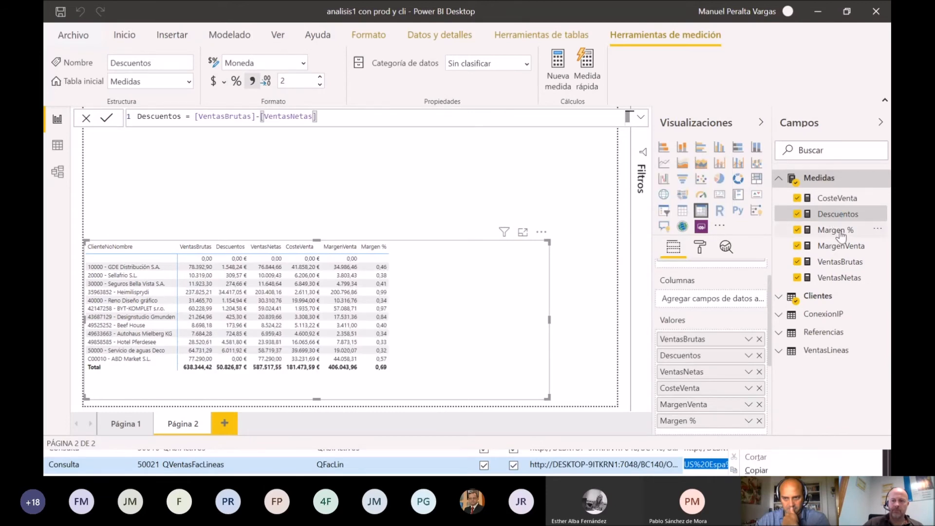
# Step: Format the Margen % measure as a percentage and the MargenVenta measure as € Euro (123 €) currency
pyautogui.click(836, 230)
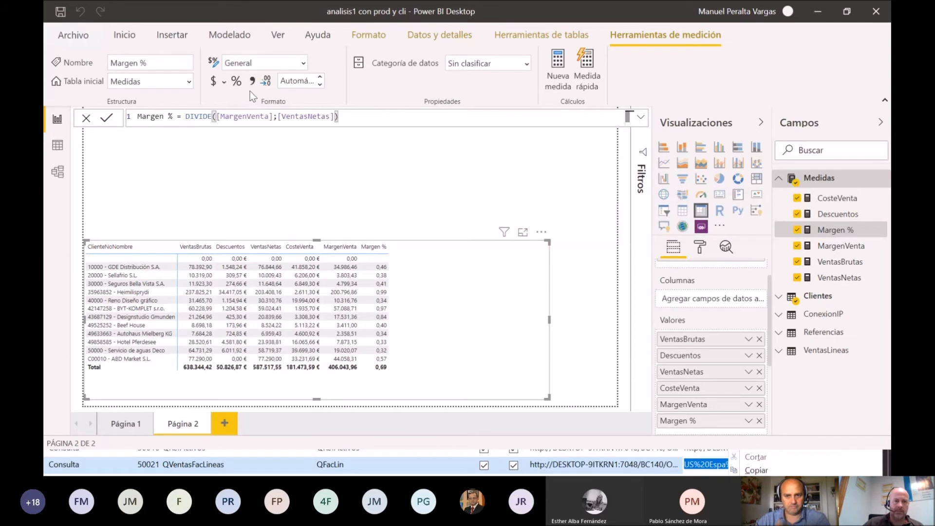
pyautogui.click(237, 80)
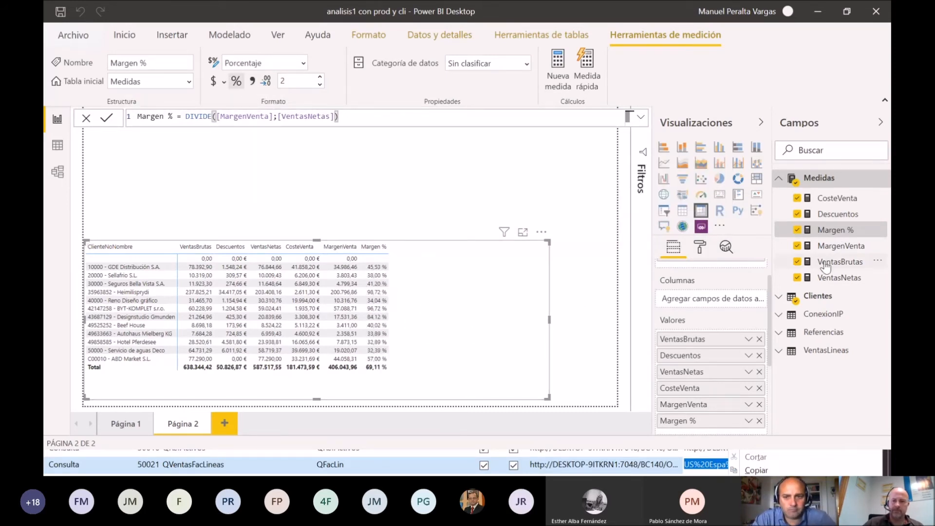
pyautogui.click(815, 251)
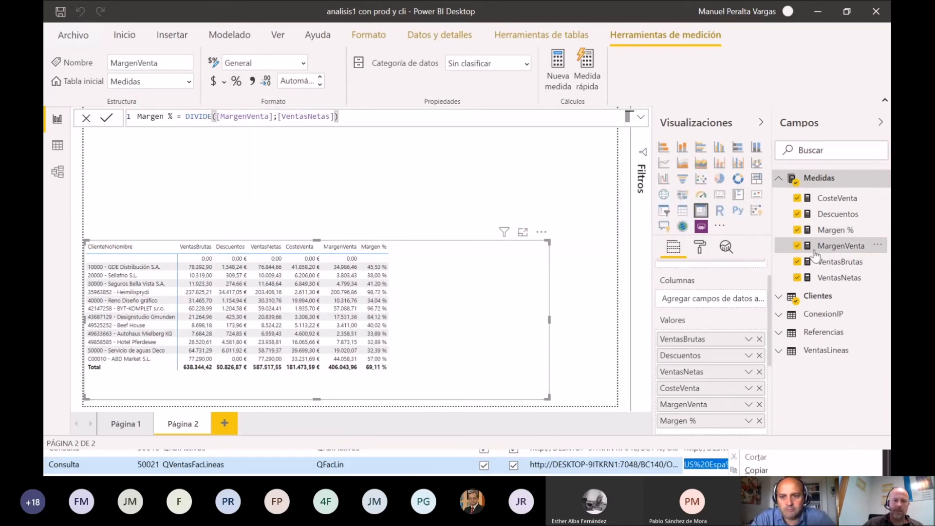
pyautogui.click(223, 82)
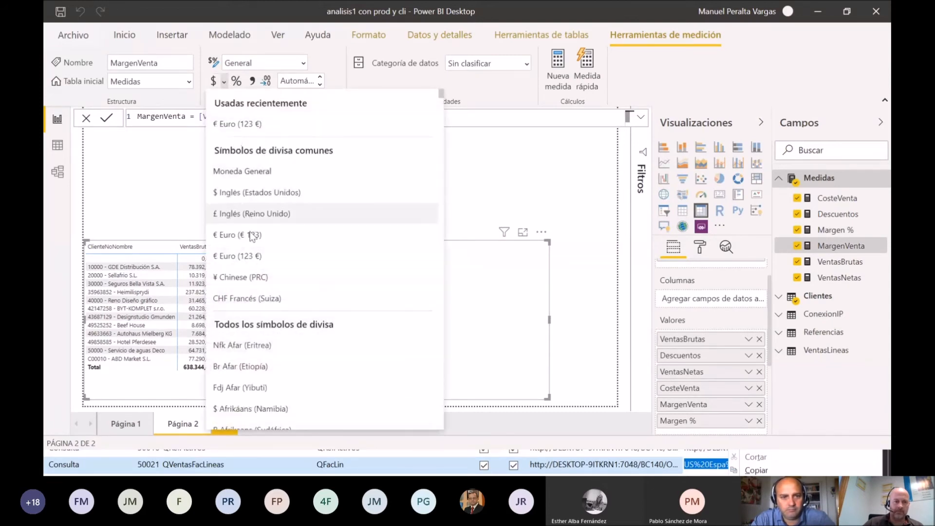
pyautogui.click(260, 257)
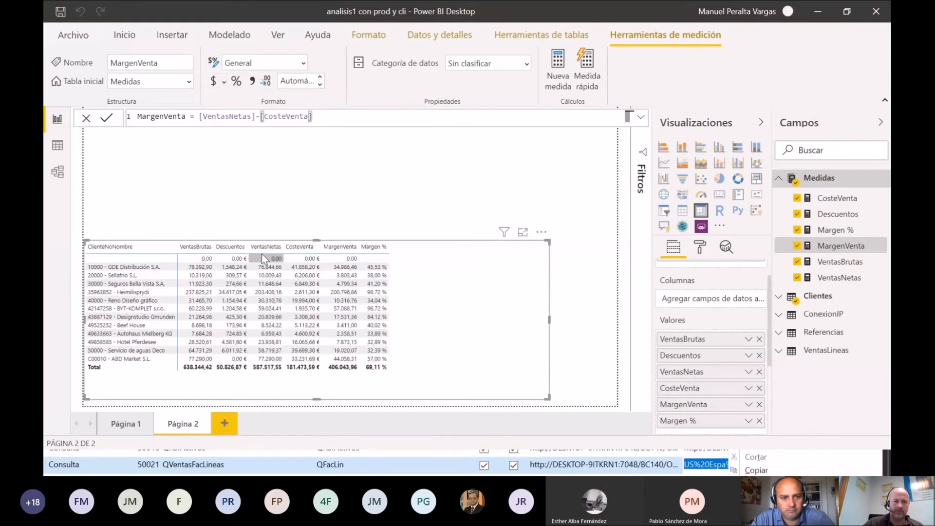
# Step: Format the VentasBrutas and VentasNetas measures as € Euro (123 €) currency, and make the matrix slightly narrower
pyautogui.click(841, 263)
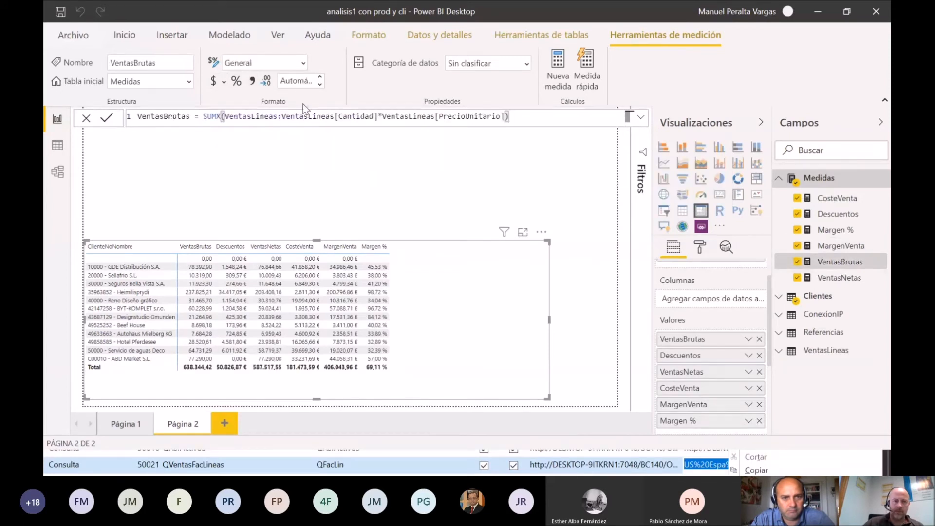
pyautogui.click(225, 87)
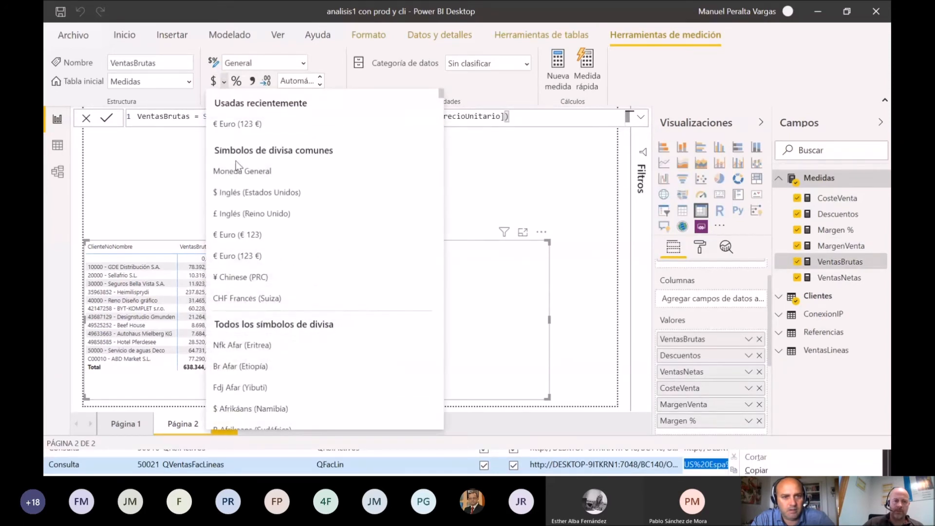
pyautogui.click(257, 254)
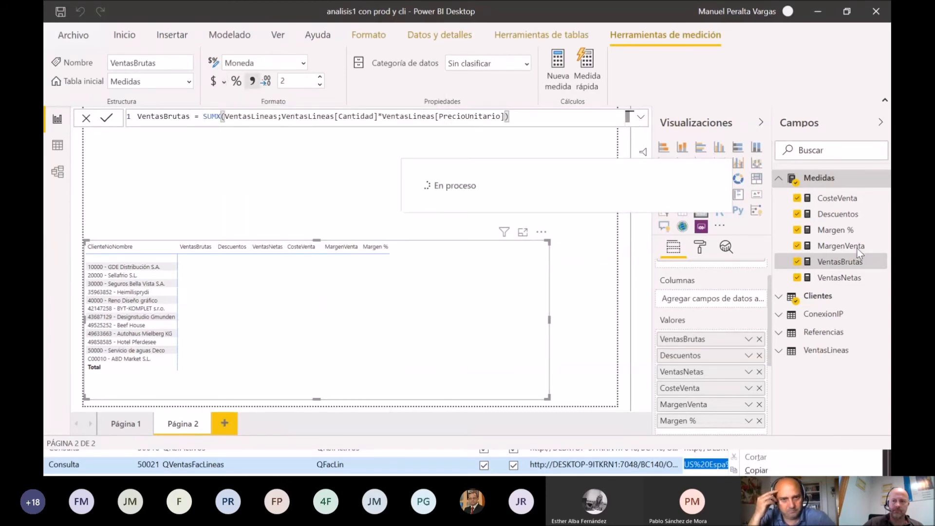
pyautogui.click(851, 279)
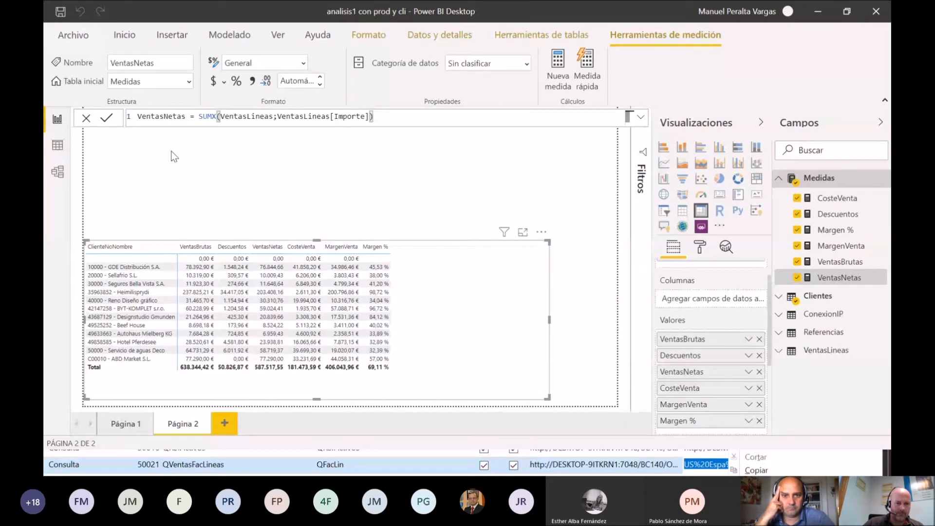
pyautogui.click(223, 82)
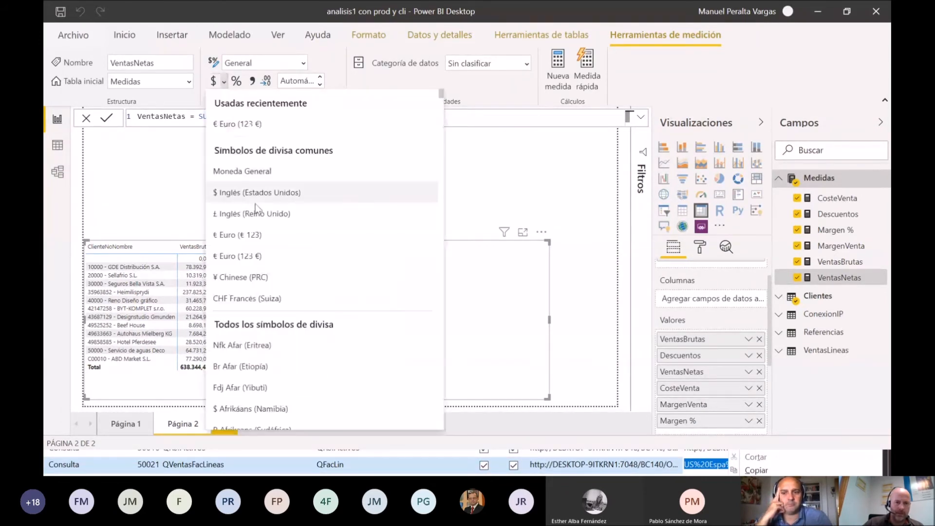
pyautogui.click(267, 257)
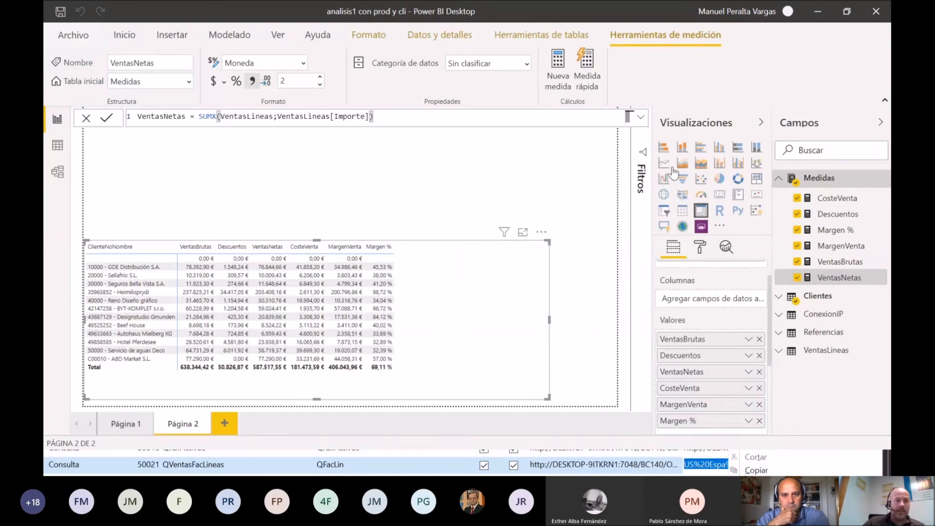
pyautogui.moveTo(500, 261)
pyautogui.mouseDown()
pyautogui.moveTo(498, 235)
pyautogui.moveTo(493, 264)
pyautogui.mouseUp()
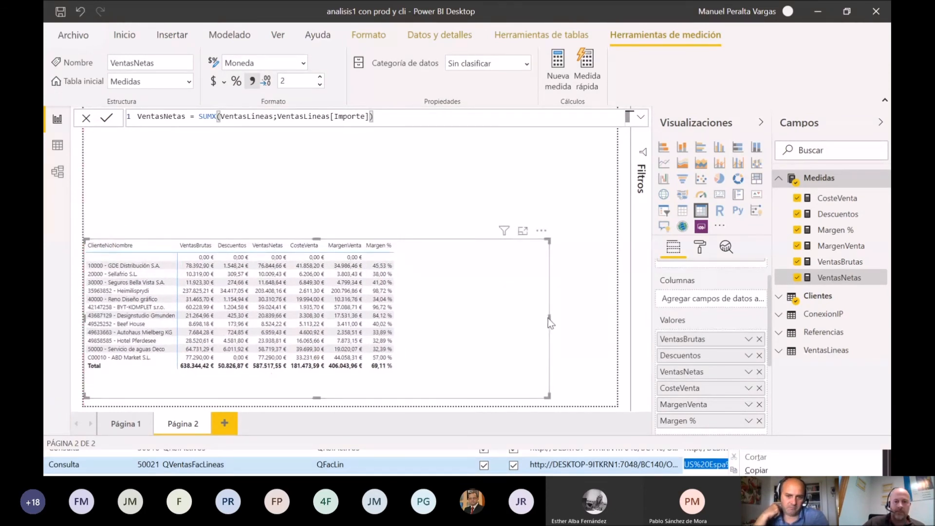
pyautogui.moveTo(548, 318); pyautogui.dragTo(510, 317)
# Step: Add a new report page with a clustered bar chart of VentasNetas by ClienteNoNombre at the page's left edge
pyautogui.click(215, 423)
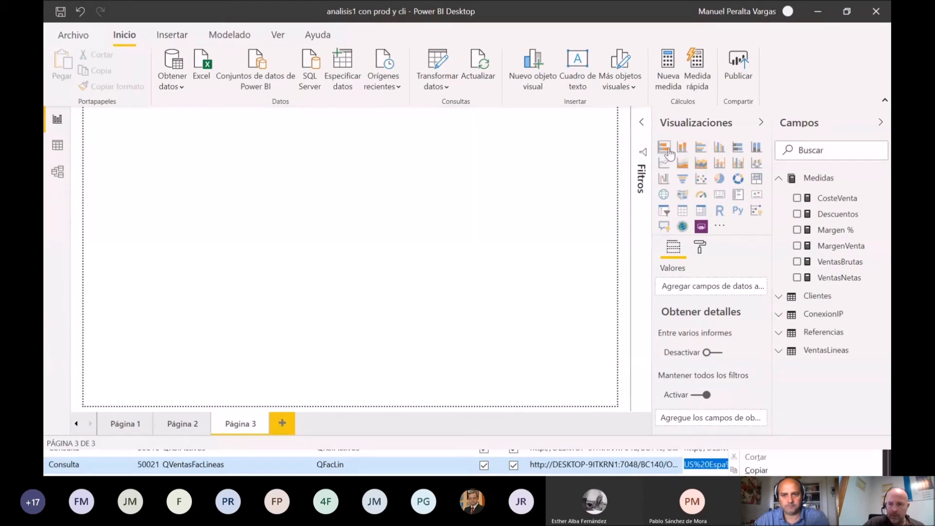
pyautogui.click(702, 147)
pyautogui.moveTo(130, 180); pyautogui.dragTo(124, 295)
pyautogui.moveTo(838, 281); pyautogui.dragTo(708, 370)
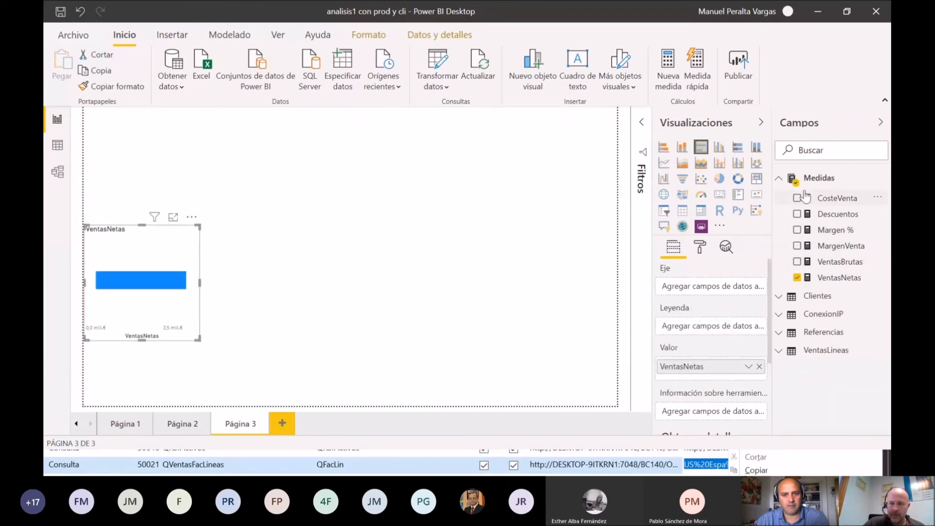
pyautogui.click(780, 300)
pyautogui.moveTo(835, 333); pyautogui.dragTo(733, 290)
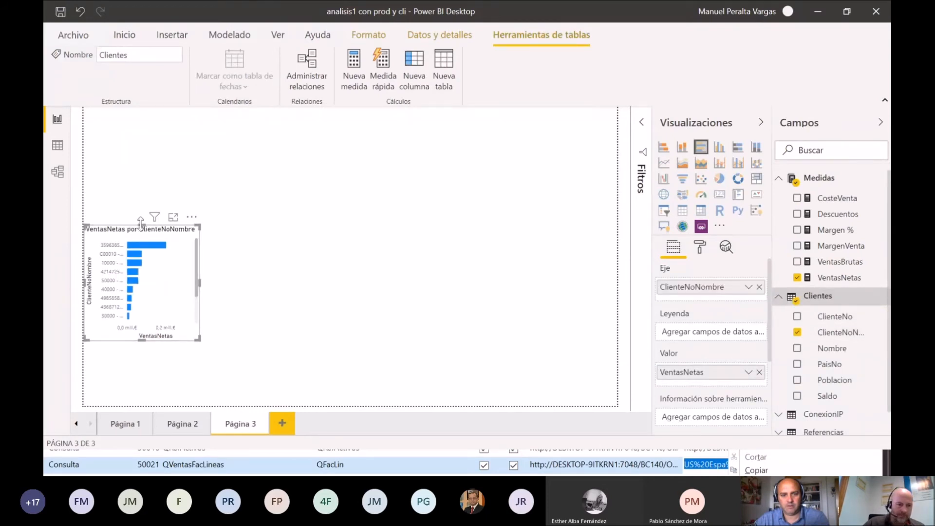
# Step: Enlarge the bar chart upward and widen it to roughly twice its width so all the customer bars fit
pyautogui.moveTo(141, 224); pyautogui.dragTo(142, 179)
pyautogui.moveTo(200, 262); pyautogui.dragTo(327, 263)
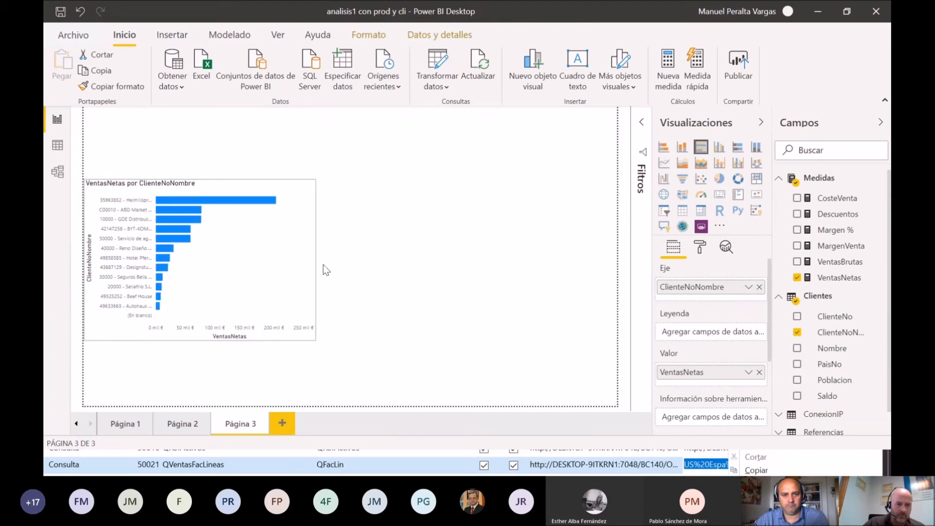
pyautogui.click(425, 309)
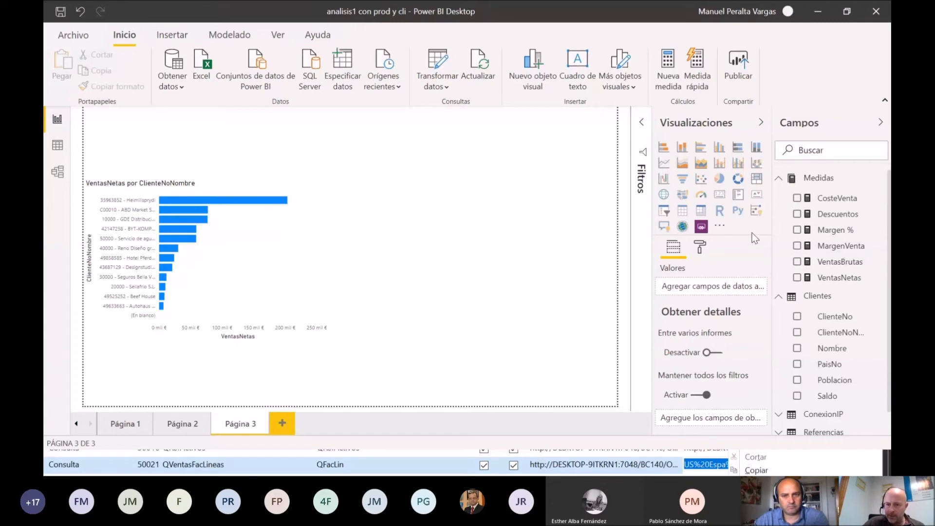
# Step: Add a treemap beside the bar chart, grouped by NoDescripcion from Referencias with VentasNetas as its values
pyautogui.click(756, 179)
pyautogui.moveTo(276, 217); pyautogui.dragTo(497, 275)
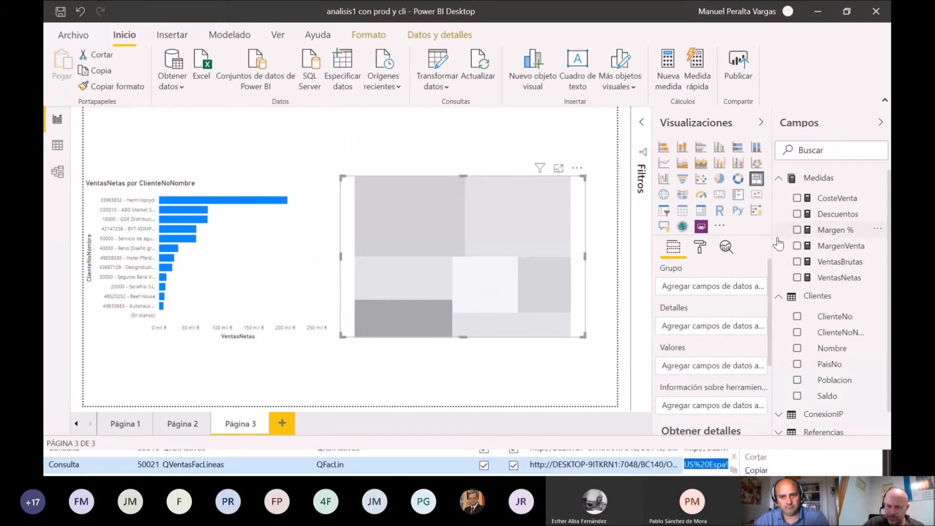
pyautogui.click(780, 181)
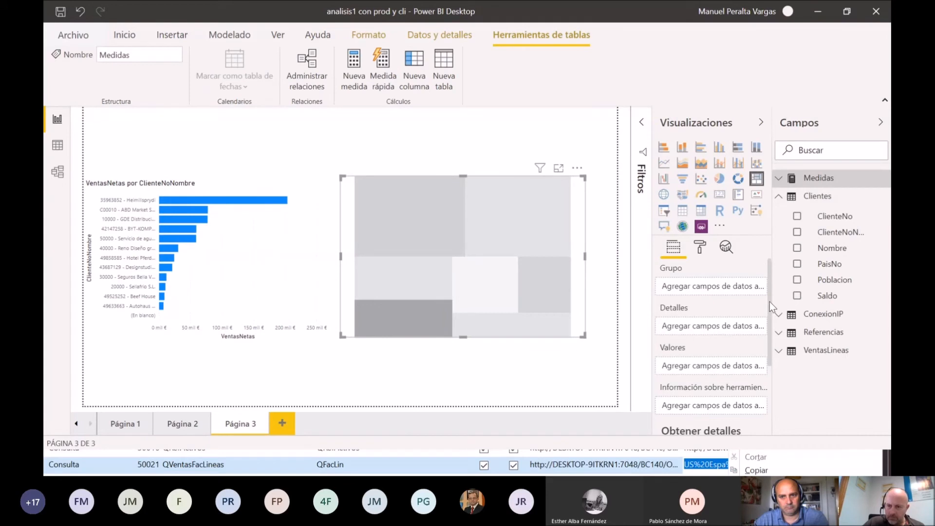
pyautogui.click(779, 336)
pyautogui.moveTo(838, 387); pyautogui.dragTo(726, 292)
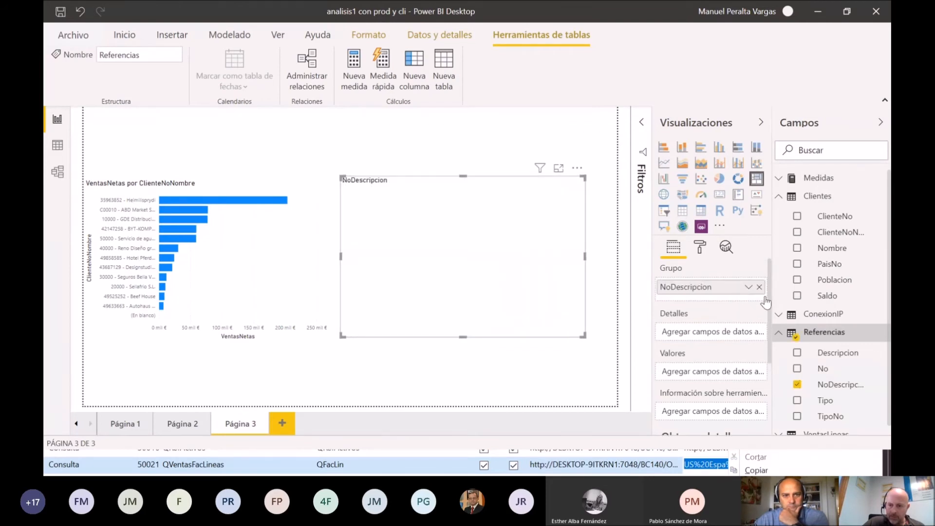
pyautogui.click(777, 198)
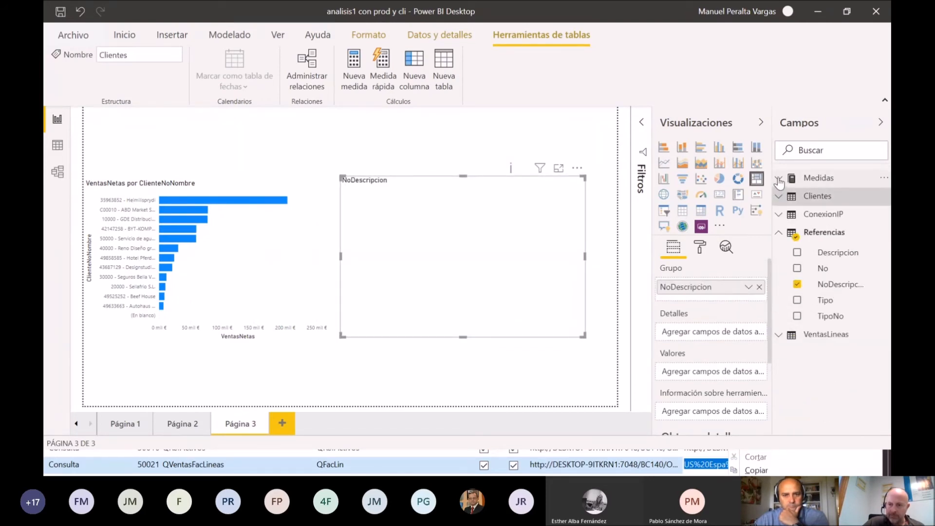
pyautogui.click(779, 178)
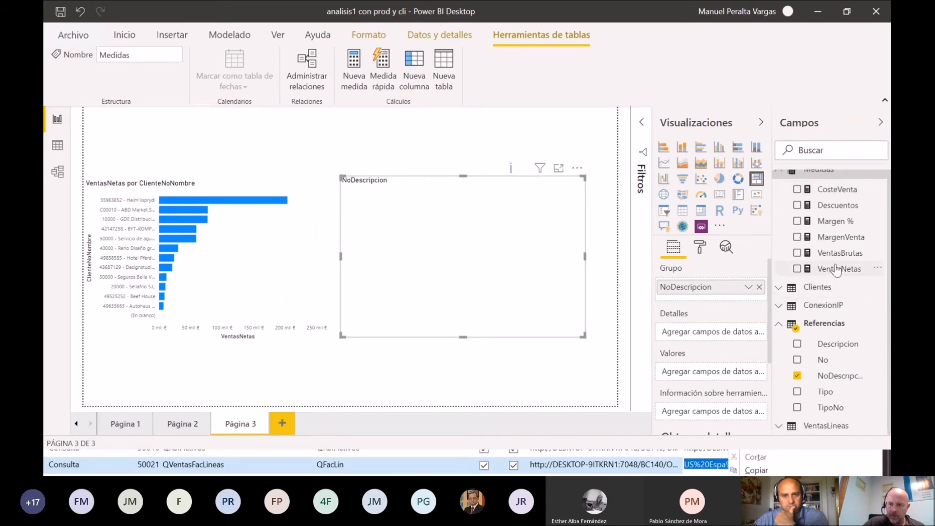
pyautogui.moveTo(838, 269); pyautogui.dragTo(722, 373)
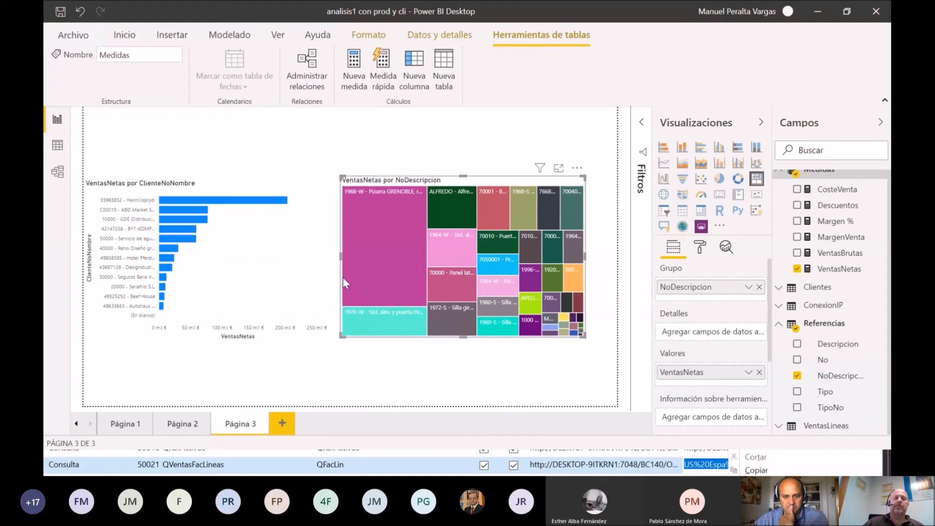
pyautogui.click(399, 393)
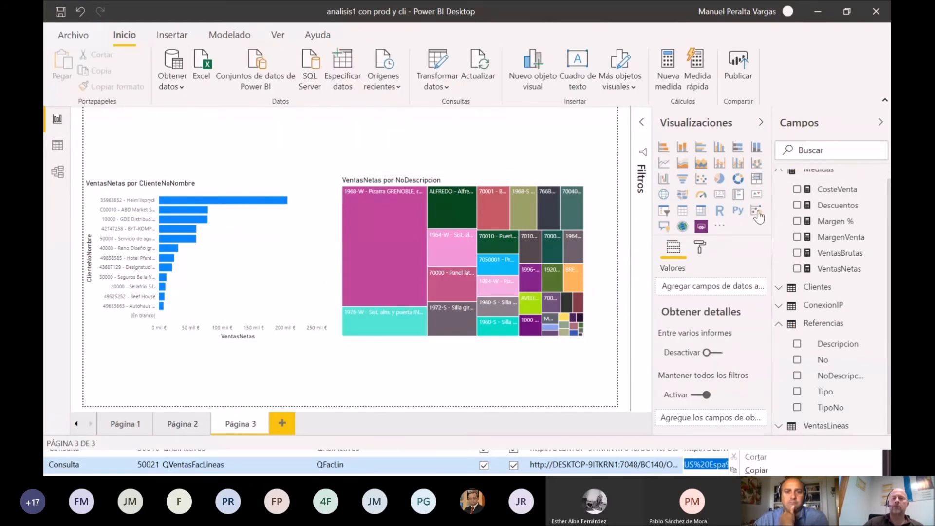
# Step: Add a multi-row card at the top of the page and size it as a wide, short strip above the charts
pyautogui.click(738, 195)
pyautogui.moveTo(286, 148); pyautogui.dragTo(409, 151)
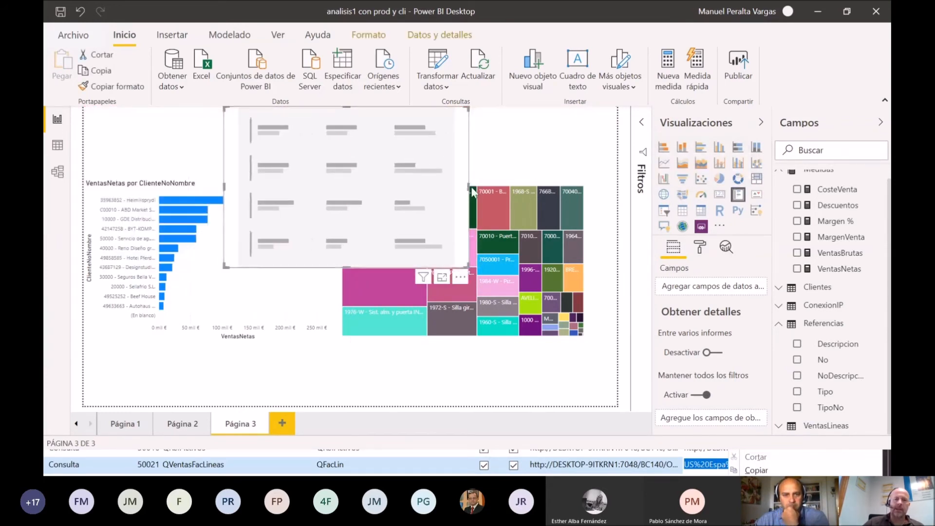
pyautogui.moveTo(468, 188); pyautogui.dragTo(606, 181)
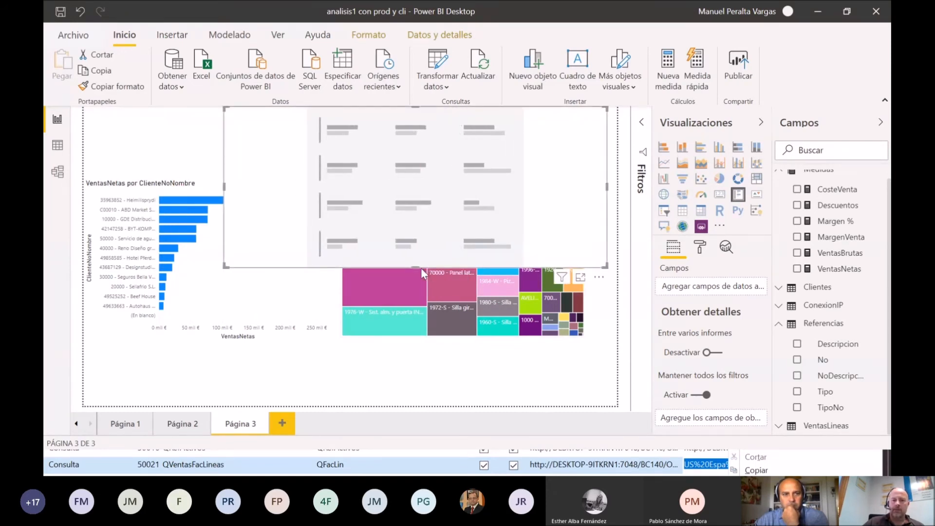
pyautogui.moveTo(421, 267); pyautogui.dragTo(418, 161)
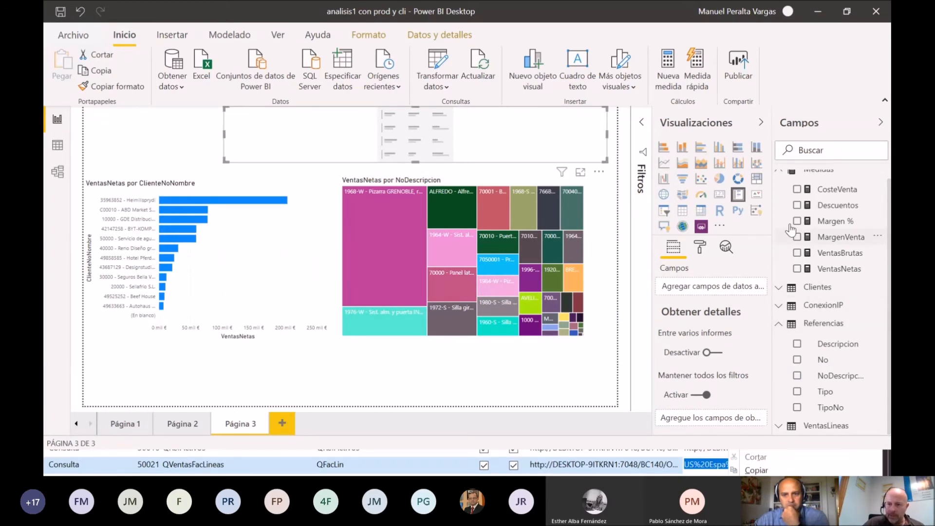
# Step: Fill the multi-row card with VentasBrutas, Descuentos, VentasNetas, CosteVenta, MargenVenta and Margen % in that order, and reduce its height to fit
pyautogui.moveTo(838, 258); pyautogui.dragTo(759, 288)
pyautogui.moveTo(831, 277); pyautogui.dragTo(753, 297)
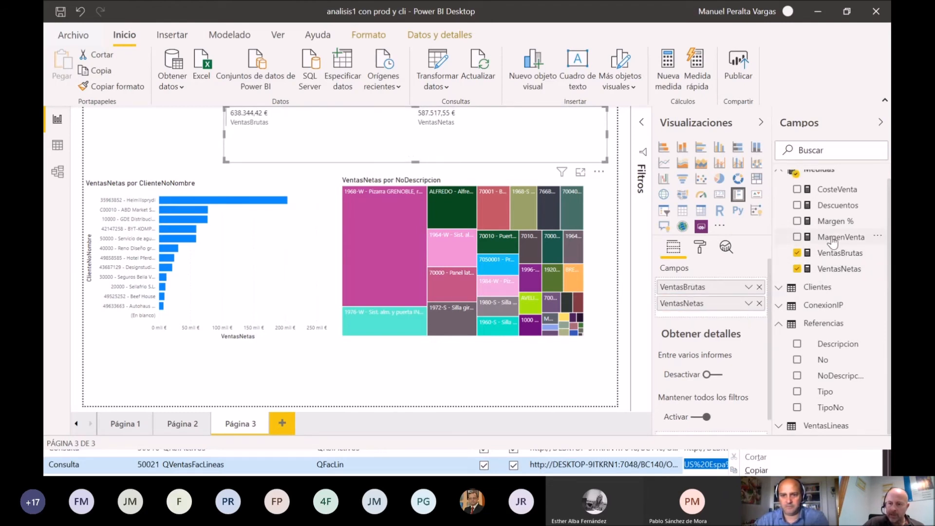
pyautogui.moveTo(838, 207); pyautogui.dragTo(734, 296)
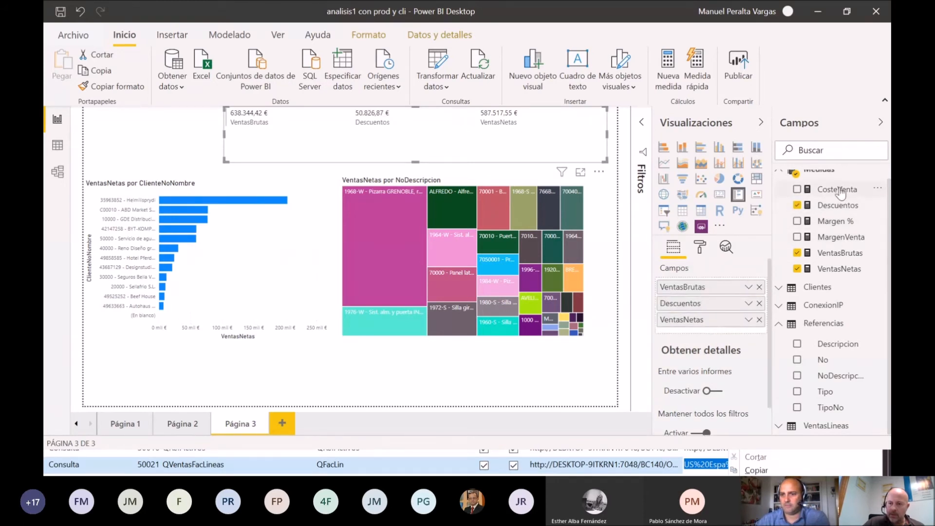
pyautogui.moveTo(840, 192); pyautogui.dragTo(711, 336)
pyautogui.moveTo(828, 238); pyautogui.dragTo(711, 351)
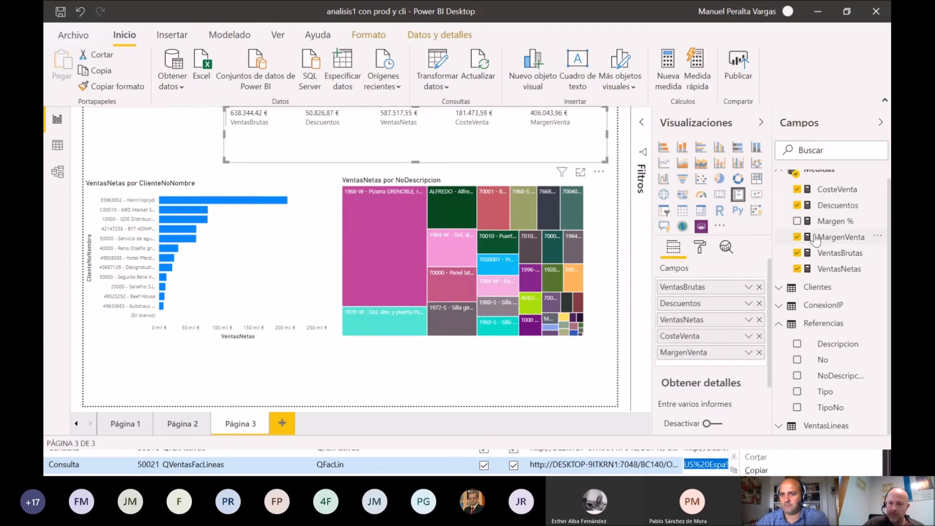
pyautogui.moveTo(821, 222); pyautogui.dragTo(750, 363)
pyautogui.moveTo(412, 164); pyautogui.dragTo(431, 141)
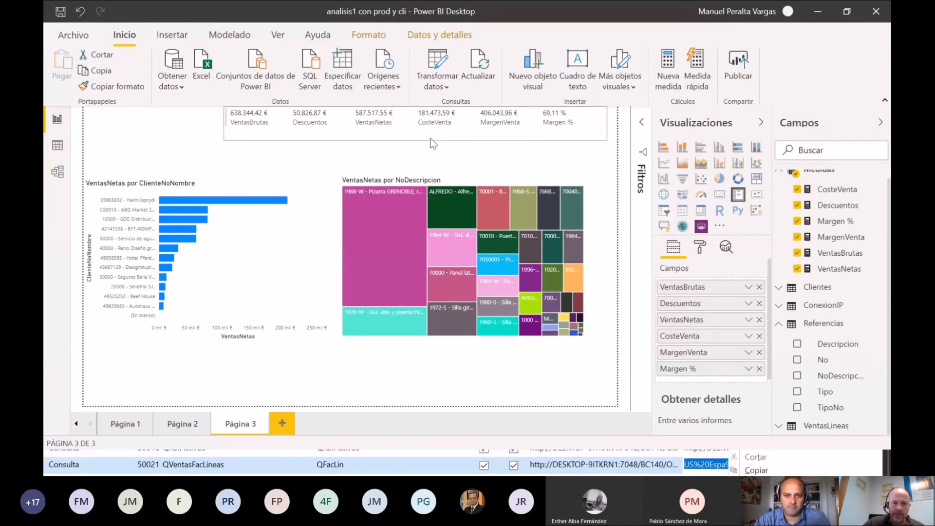
# Step: Add a slicer above the bar chart, using Año from the FechaRegistro date hierarchy in VentasLineas
pyautogui.click(170, 146)
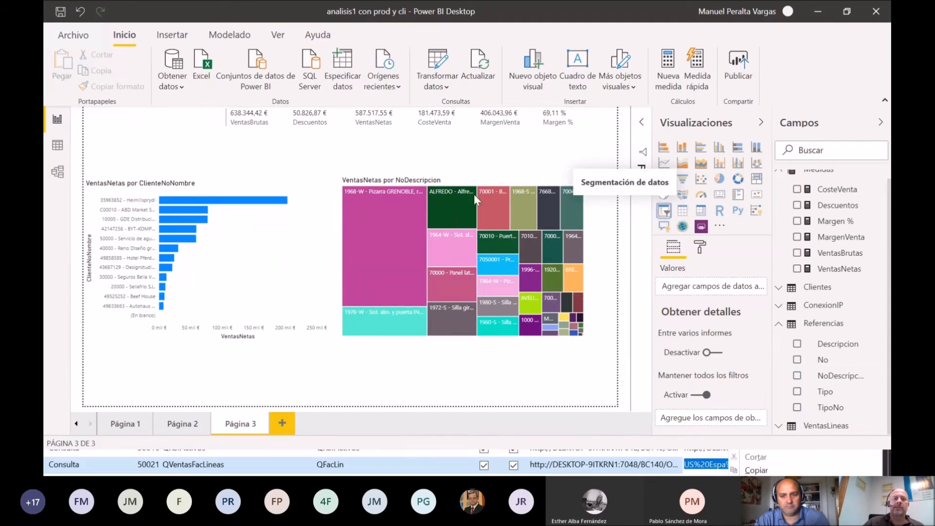
pyautogui.click(159, 145)
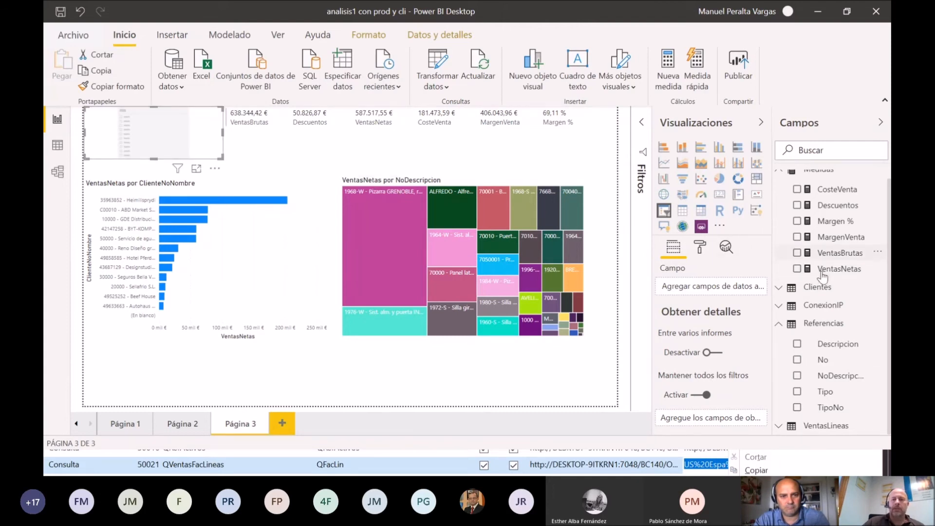
pyautogui.scroll(1, 804, 319)
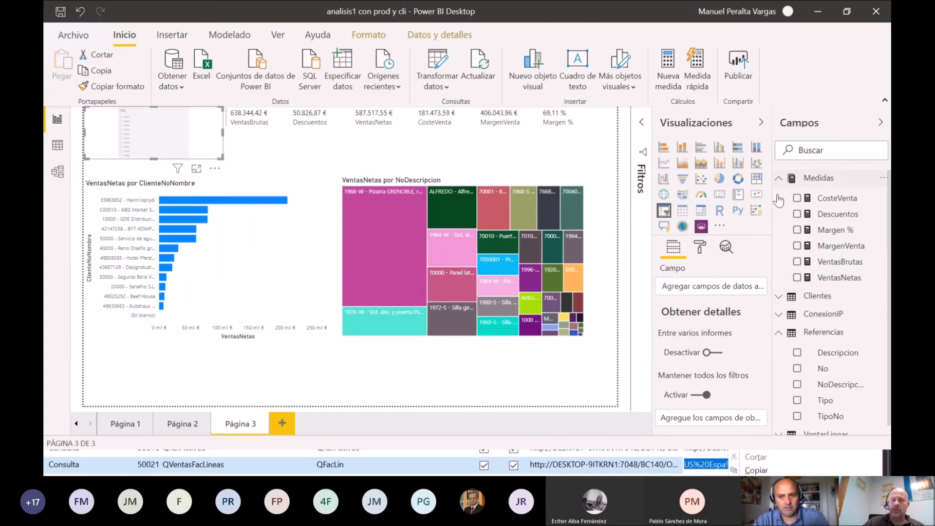
pyautogui.click(778, 178)
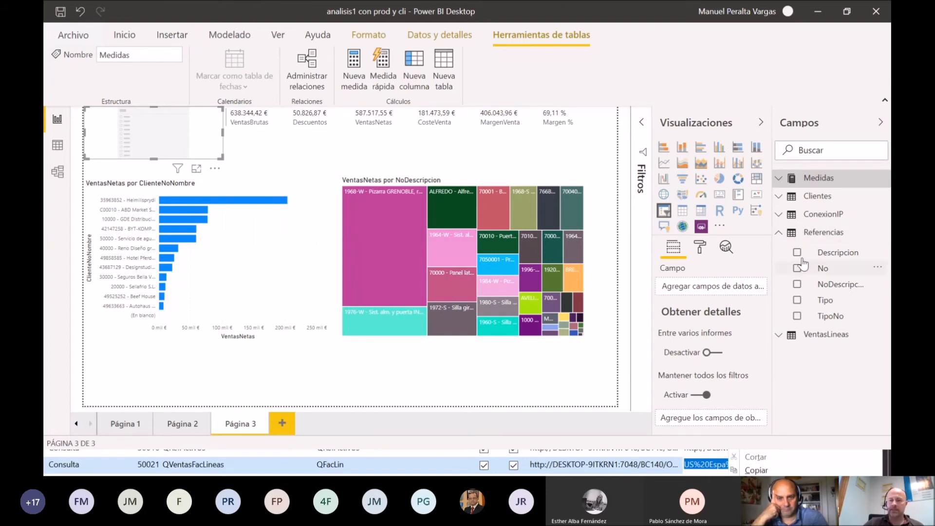
pyautogui.click(782, 342)
pyautogui.scroll(-3, 823, 375)
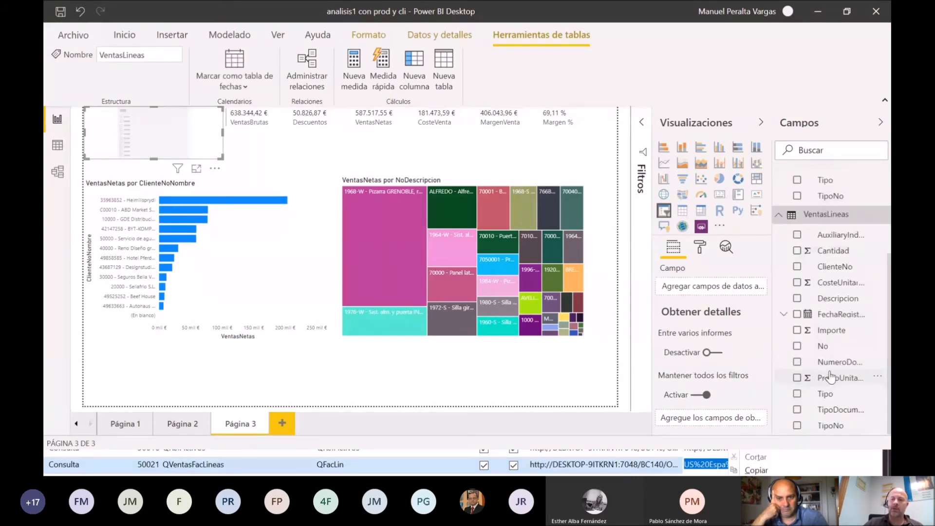
pyautogui.click(785, 314)
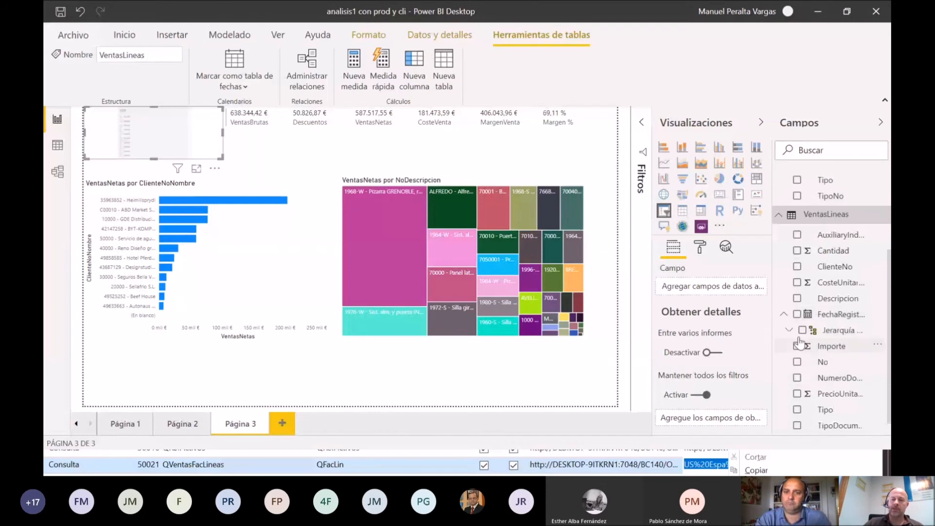
pyautogui.click(790, 332)
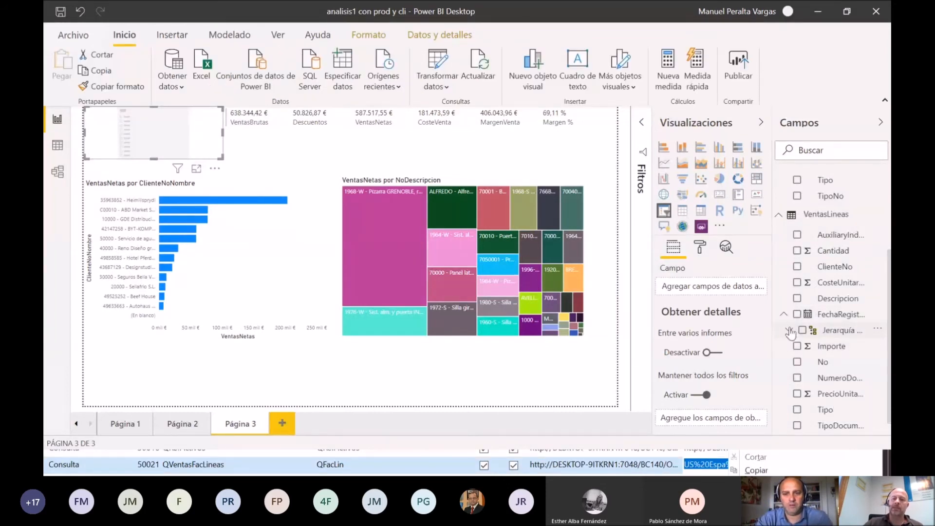
pyautogui.click(791, 332)
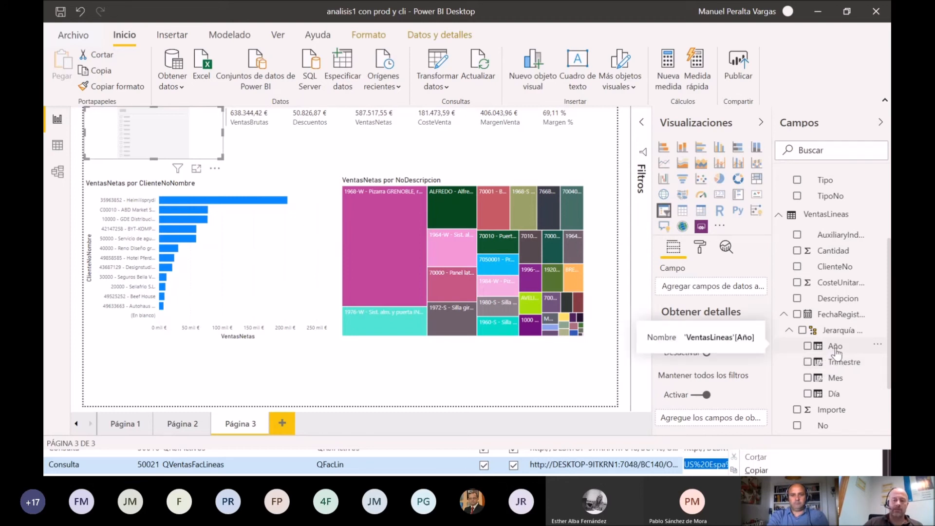
pyautogui.moveTo(841, 352); pyautogui.dragTo(140, 133)
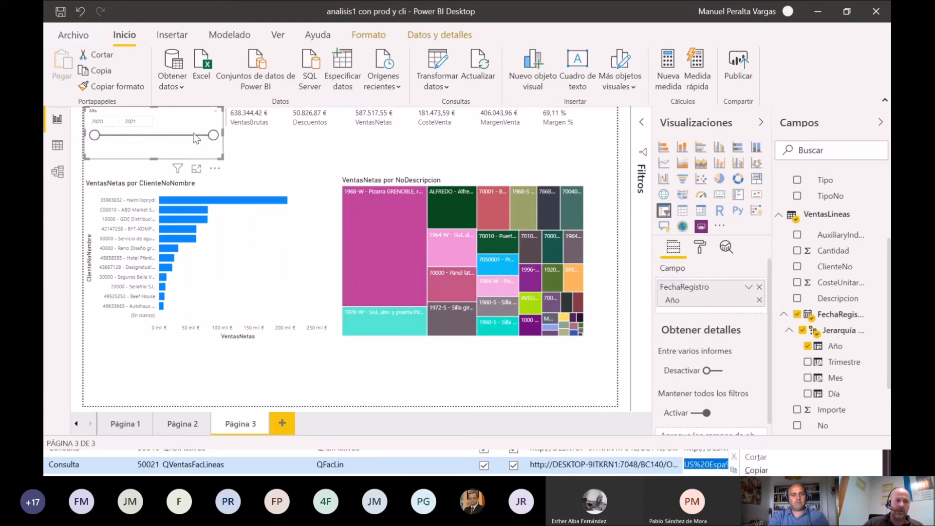
# Step: Change the Año slicer from a range to a dropdown list
pyautogui.click(218, 116)
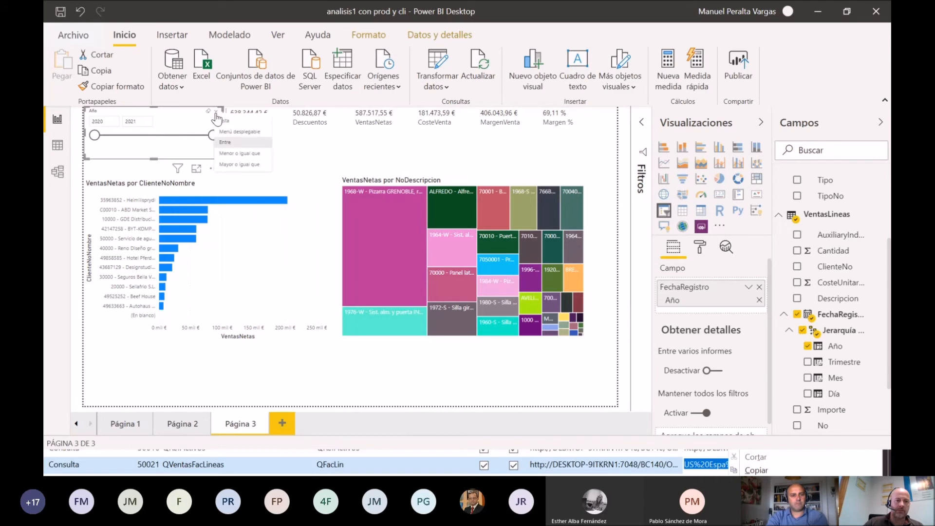
pyautogui.click(249, 132)
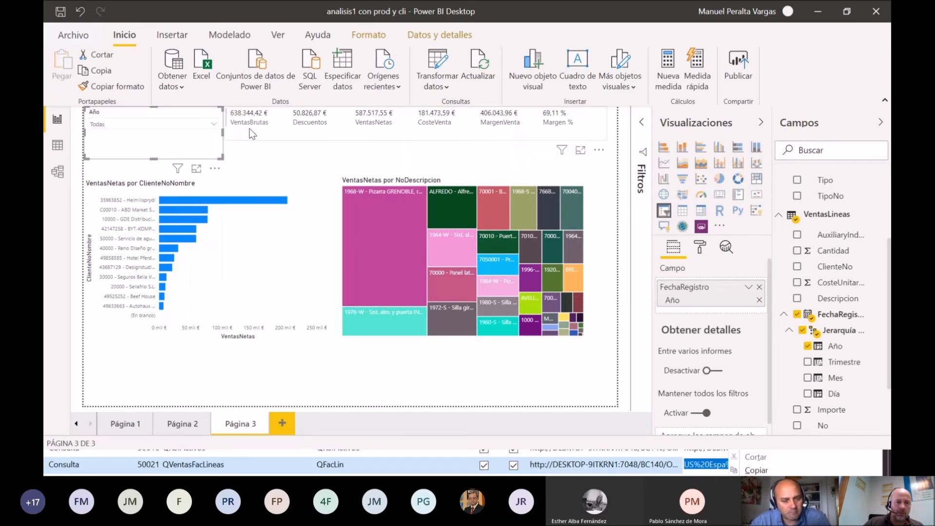
# Step: Check the dashboard filtered by 2020 and by 2021 with the Año slicer, and clear the slicer's selection
pyautogui.click(214, 125)
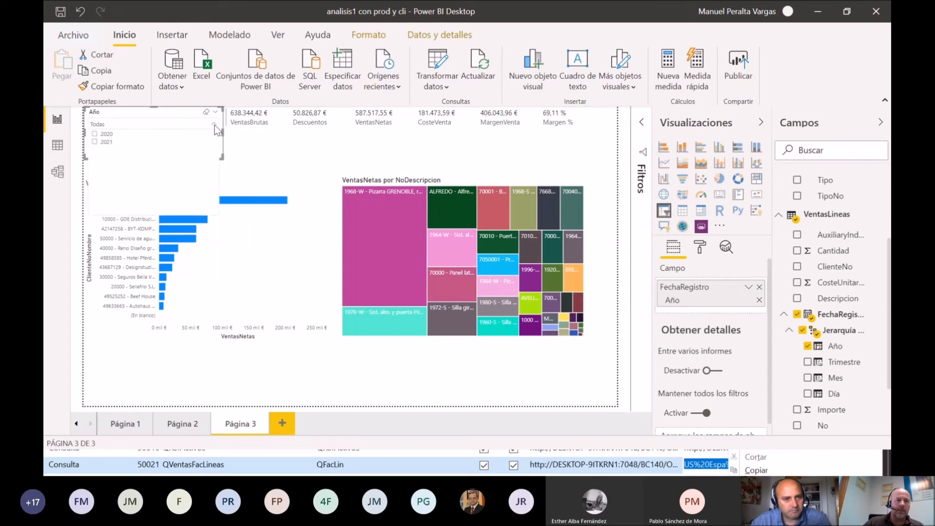
pyautogui.click(95, 134)
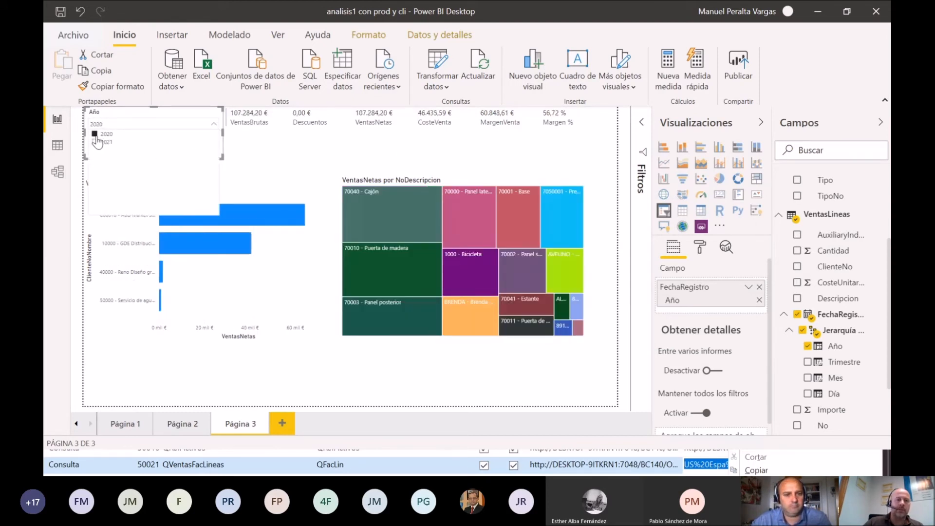
pyautogui.click(95, 143)
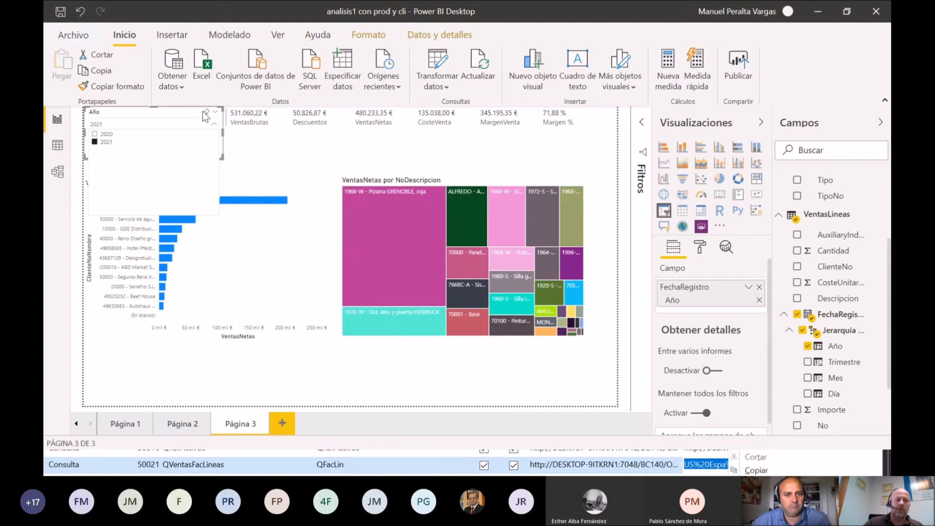
pyautogui.click(204, 113)
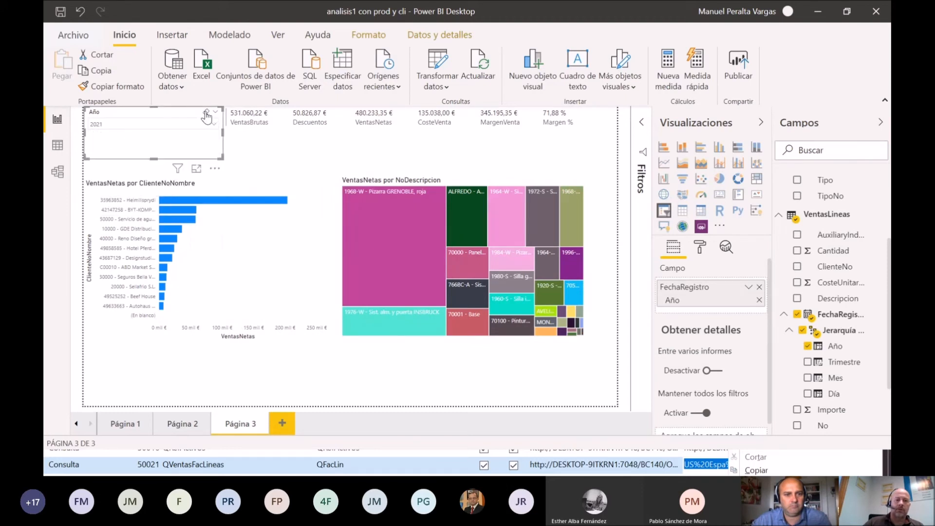
# Step: Collapse the Visualizaciones and Campos panes and deselect the slicer to view the whole report page
pyautogui.click(760, 126)
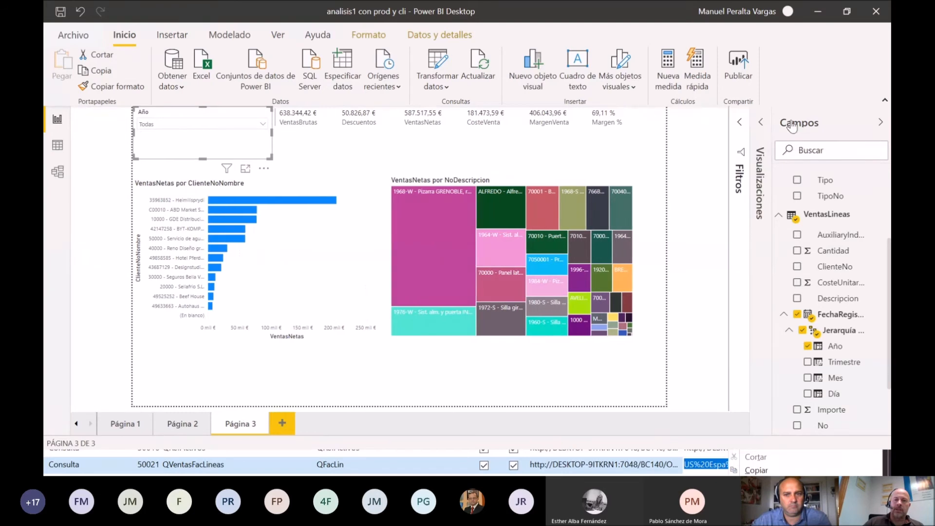
pyautogui.click(880, 122)
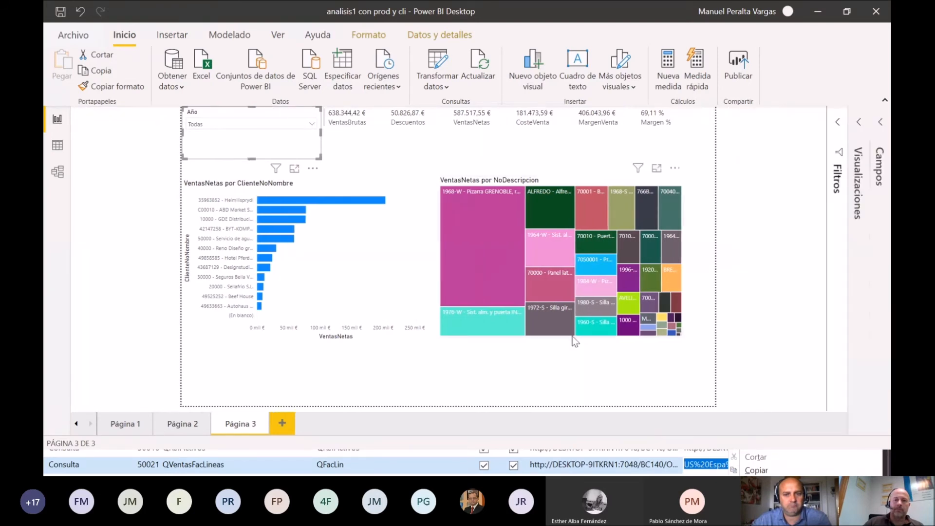
pyautogui.click(477, 367)
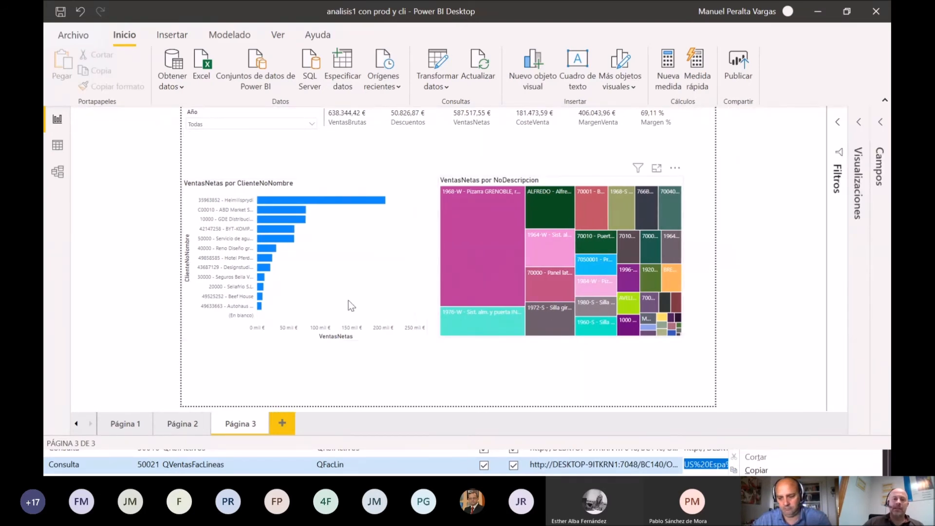
# Step: Move the bar chart and the treemap slightly up and to the right to free space beneath them
pyautogui.moveTo(259, 253)
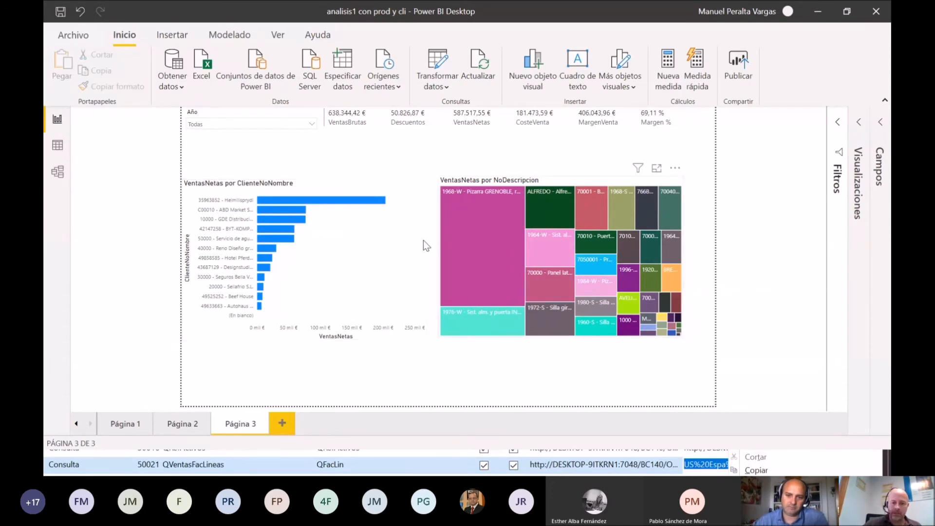
pyautogui.moveTo(376, 257); pyautogui.dragTo(381, 230)
pyautogui.moveTo(609, 180); pyautogui.dragTo(620, 159)
pyautogui.click(807, 201)
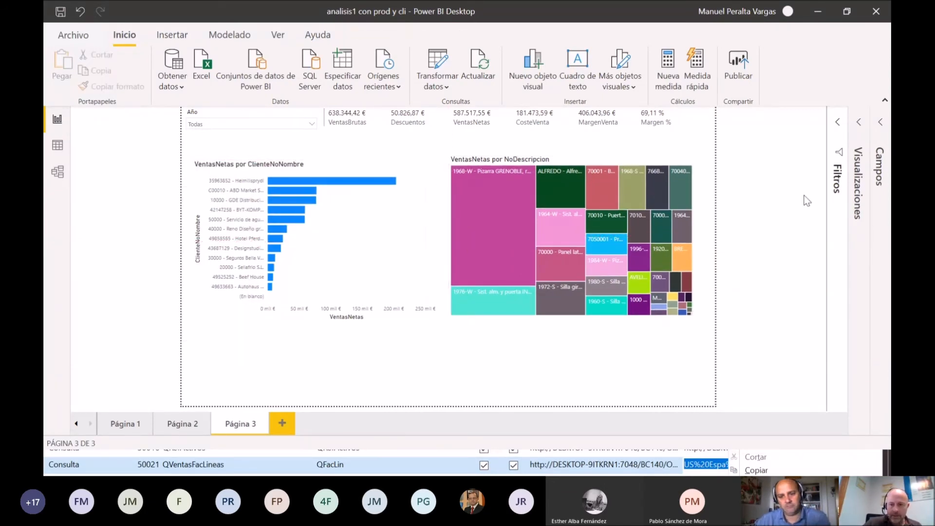
# Step: Add a matrix beneath the charts and widen it to span both the bar chart and the treemap
pyautogui.click(859, 123)
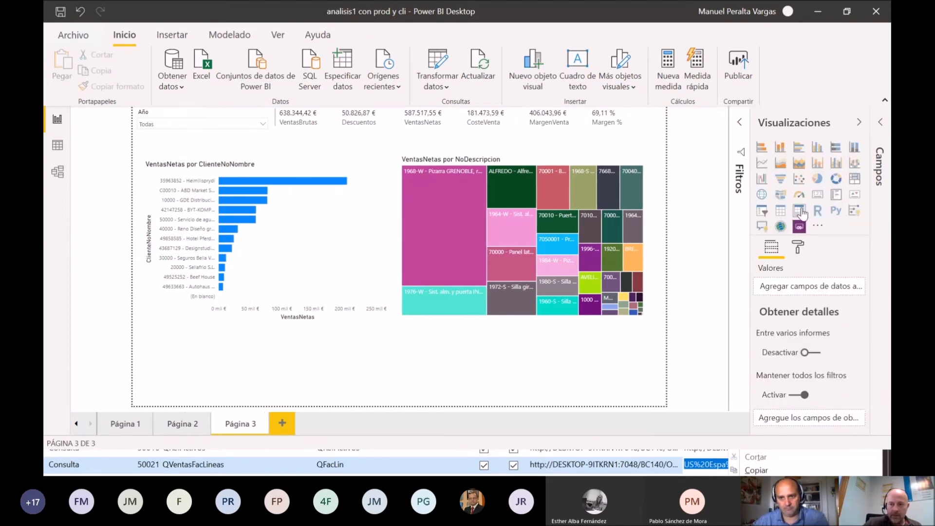
pyautogui.click(799, 211)
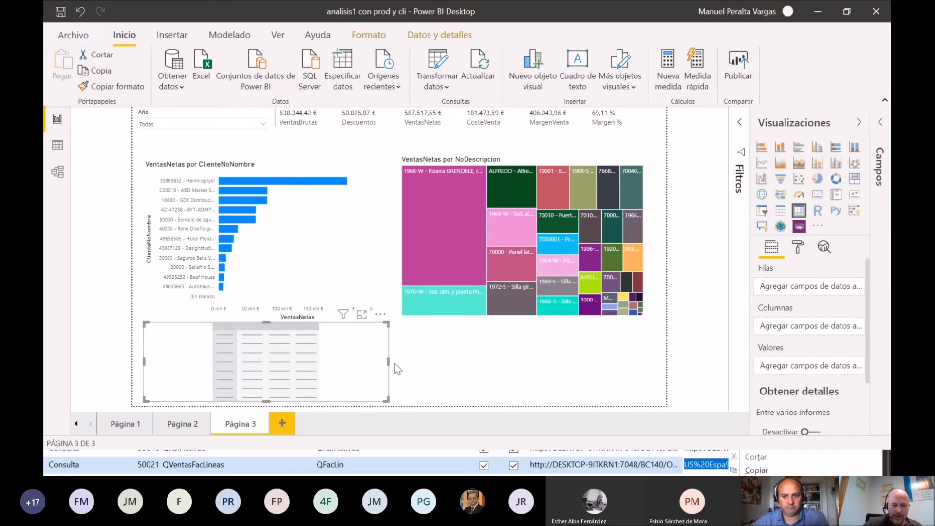
pyautogui.moveTo(387, 362); pyautogui.dragTo(639, 363)
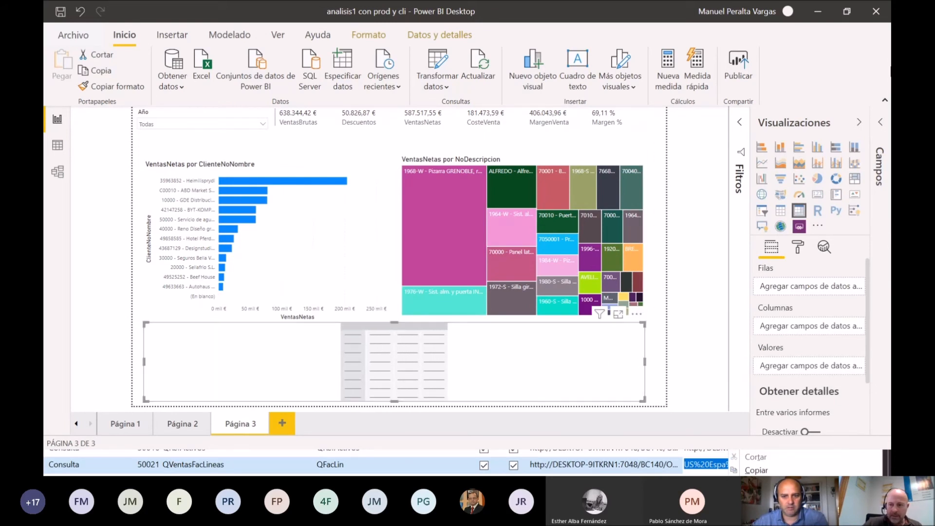
# Step: Set the matrix rows to Año and its columns to Mes from the FechaRegistro date hierarchy in VentasLineas
pyautogui.click(881, 125)
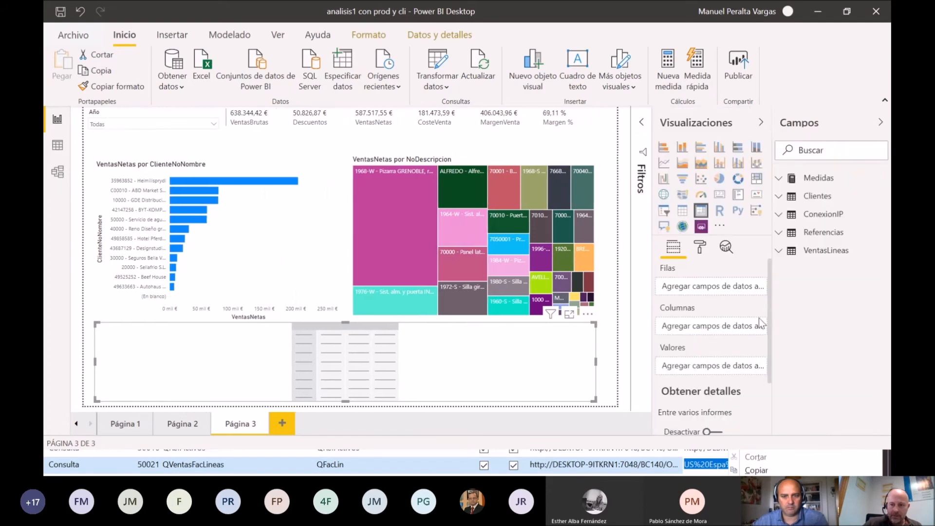
pyautogui.click(780, 251)
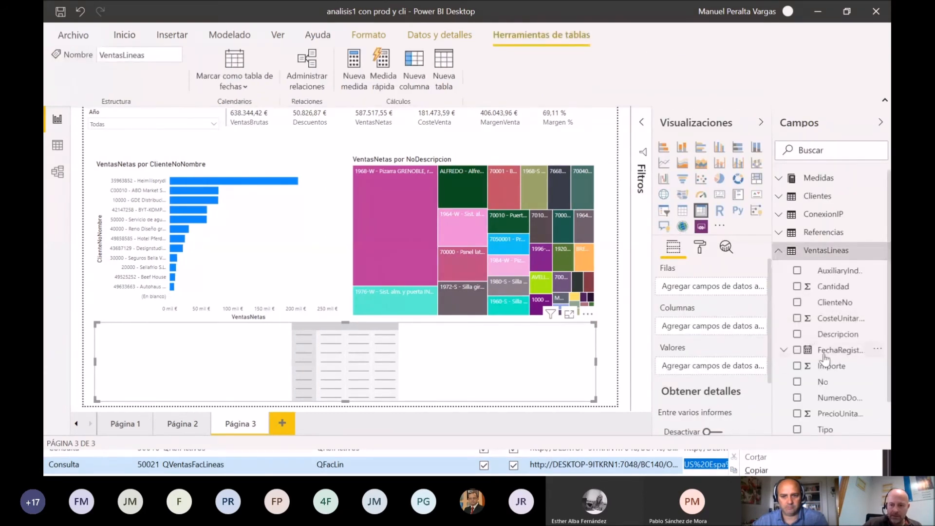
pyautogui.click(798, 355)
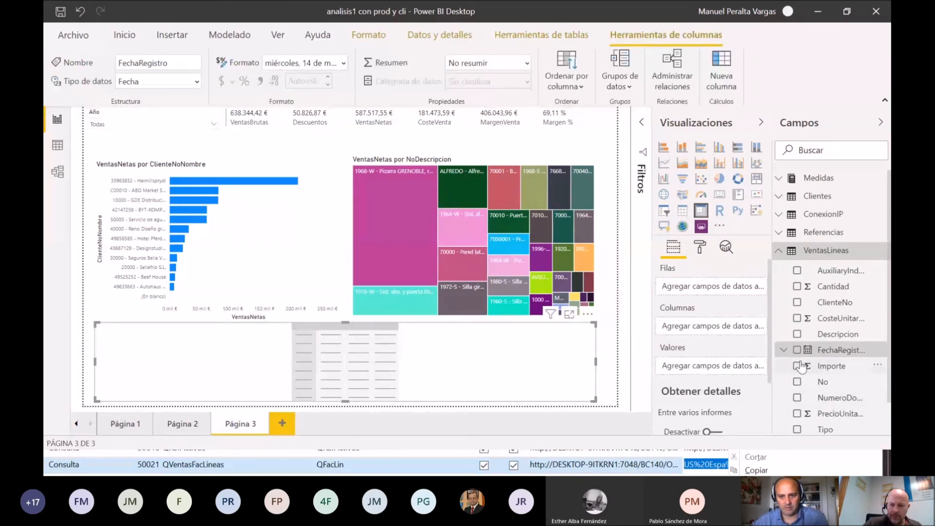
pyautogui.click(784, 350)
pyautogui.click(789, 366)
pyautogui.scroll(-2, 836, 400)
pyautogui.moveTo(835, 267); pyautogui.dragTo(741, 289)
pyautogui.moveTo(833, 297); pyautogui.dragTo(716, 345)
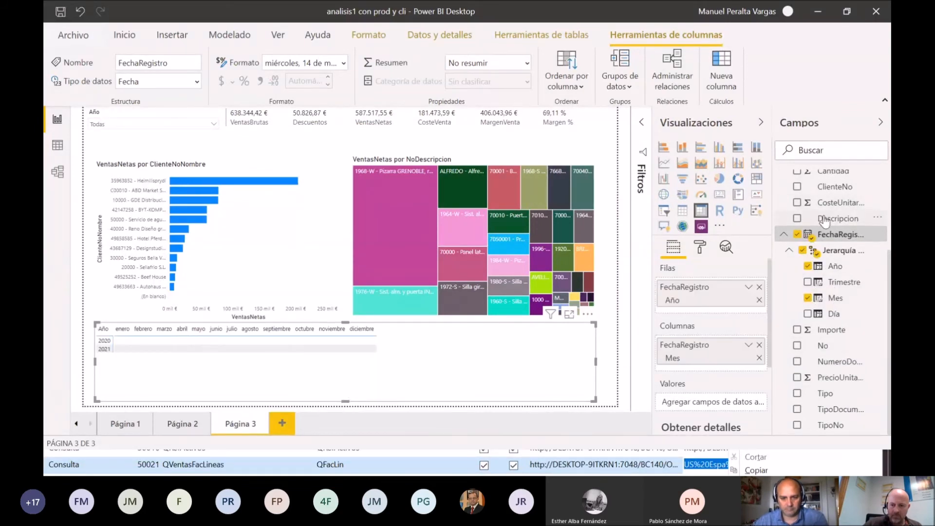
# Step: Add the VentasNetas measure from Medidas as the matrix values, and collapse the Visualizaciones and Campos panes
pyautogui.scroll(2, 782, 219)
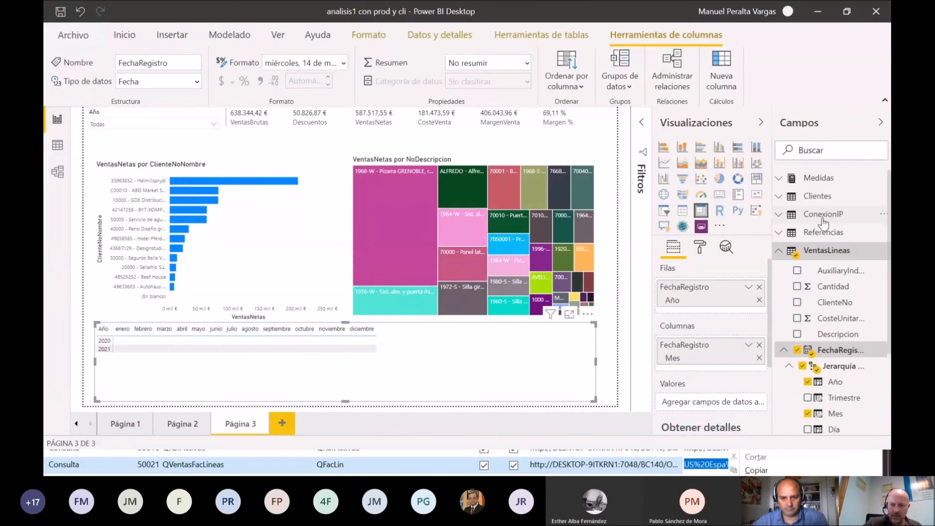
pyautogui.click(778, 180)
pyautogui.moveTo(839, 278); pyautogui.dragTo(682, 393)
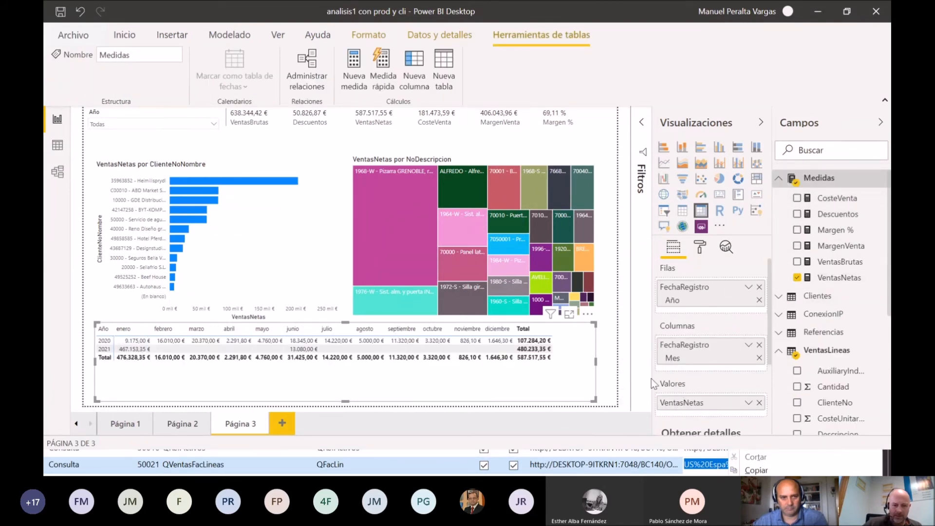
pyautogui.click(761, 122)
pyautogui.click(881, 123)
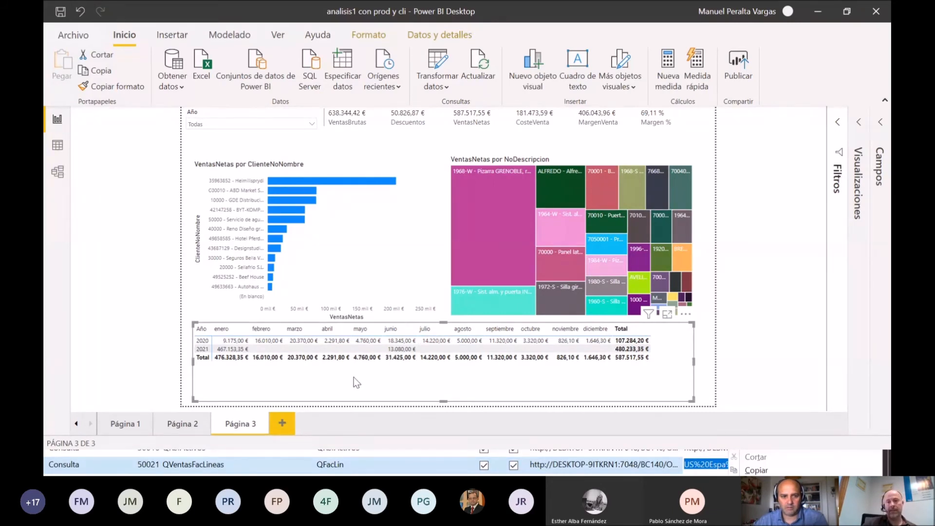
# Step: Switch to the Windows 10 Pro virtual machine and show it in full screen
pyautogui.hotkey('alt', 'Tab')
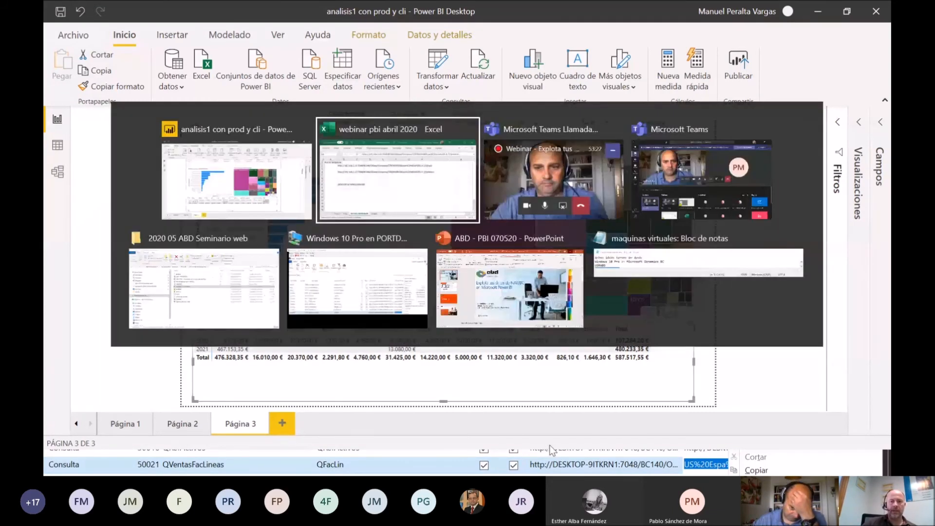
pyautogui.hotkey('alt', 'Tab')
pyautogui.hotkey('alt', 'Tab')
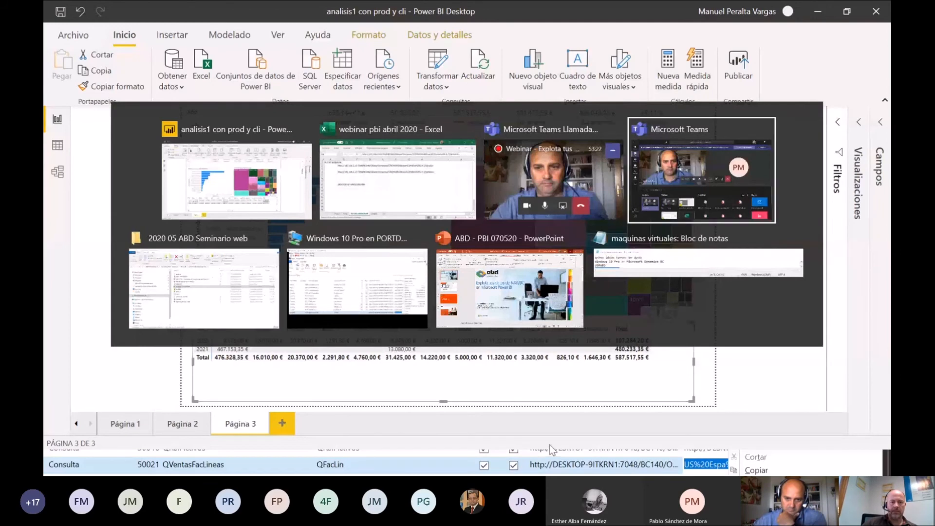
pyautogui.hotkey('alt', 'Tab')
pyautogui.hotkey('alt', 'Tab')
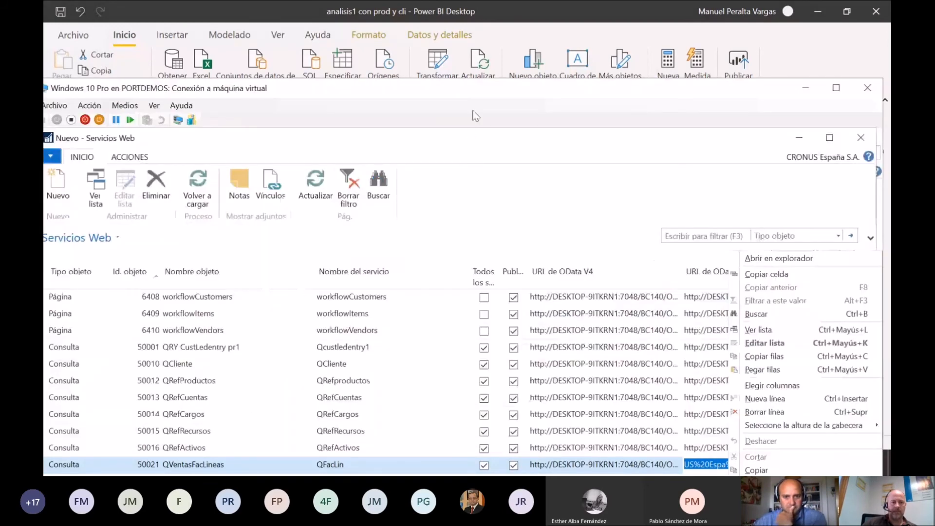
pyautogui.doubleClick(488, 89)
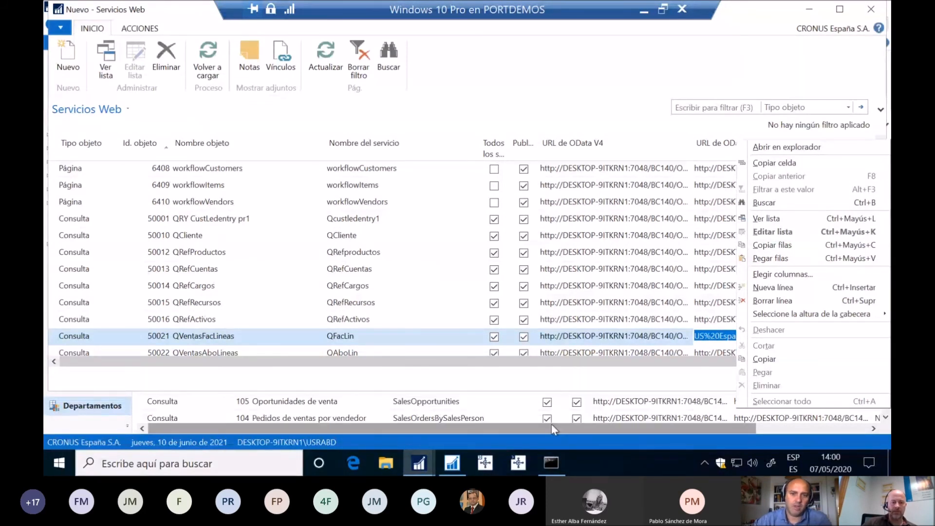
# Step: Bring up the main Dynamics NAV window and open the Facturas venta list by searching for "FACTURA VEN"
pyautogui.click(432, 463)
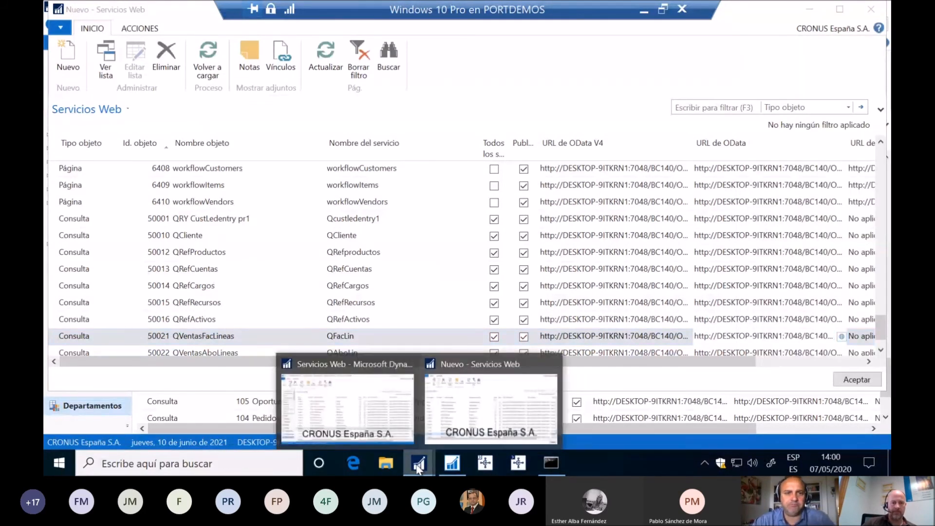
pyautogui.click(361, 402)
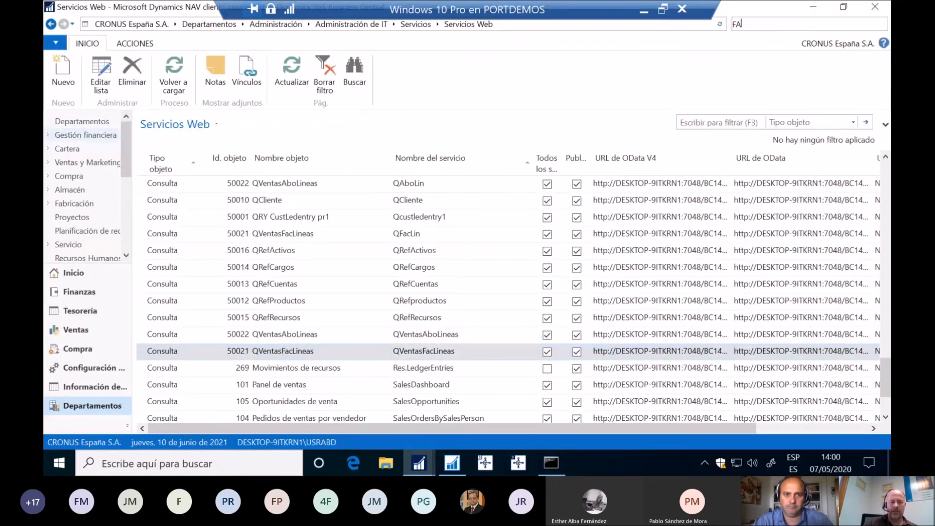
pyautogui.write('FACTURA VEN')
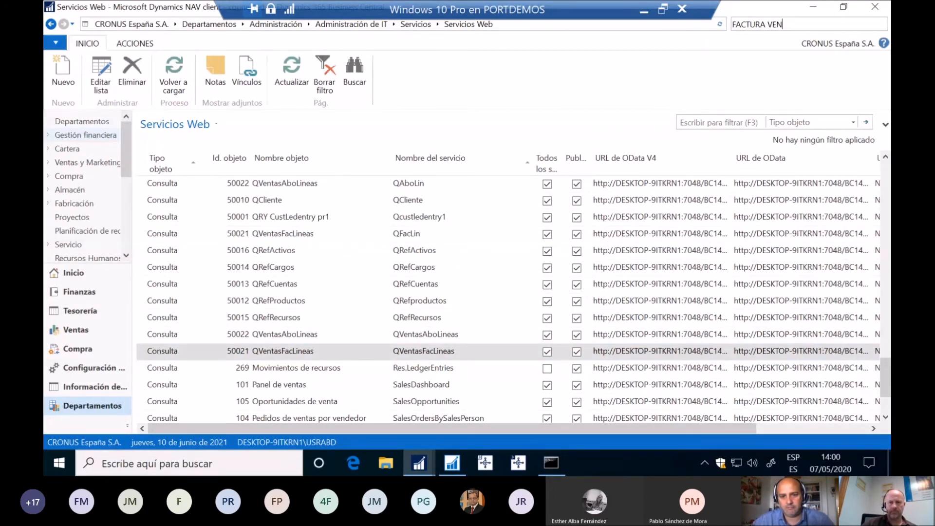
pyautogui.press('Return')
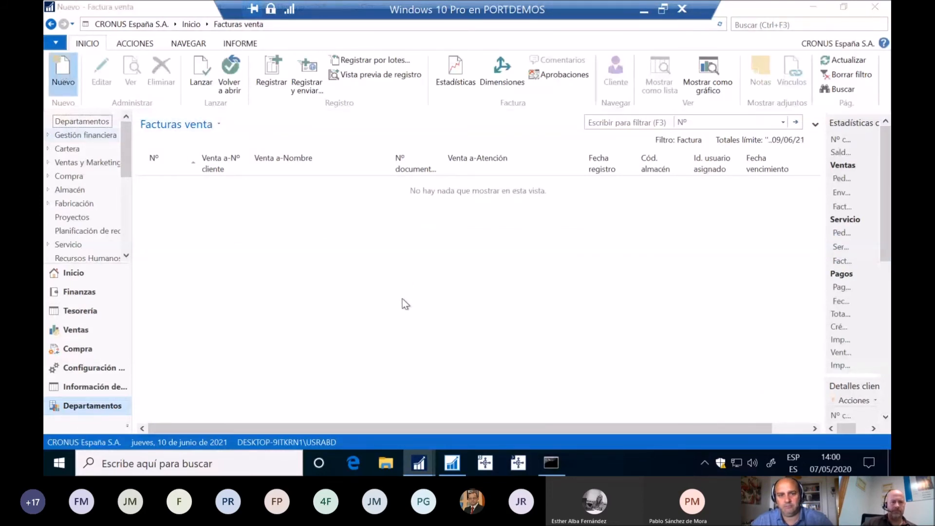
# Step: Create a new sales invoice for customer Sellafrio S.L. with 15/05/2021 as its Fecha registro
pyautogui.hotkey('ctrl', 'n')
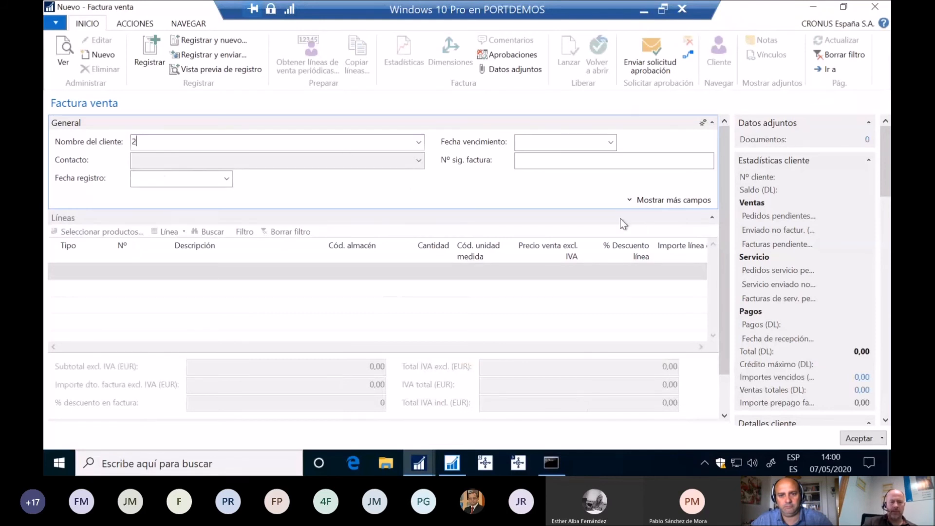
pyautogui.write('20000')
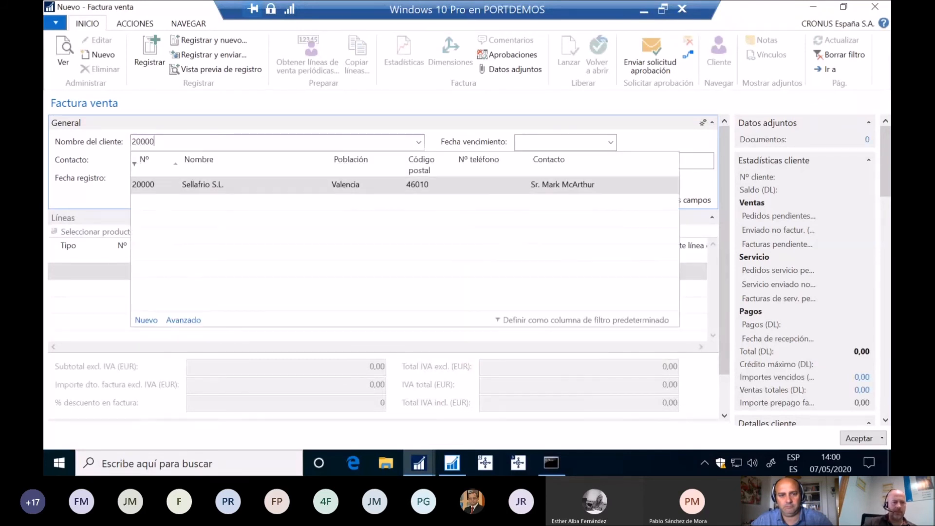
pyautogui.press('Tab')
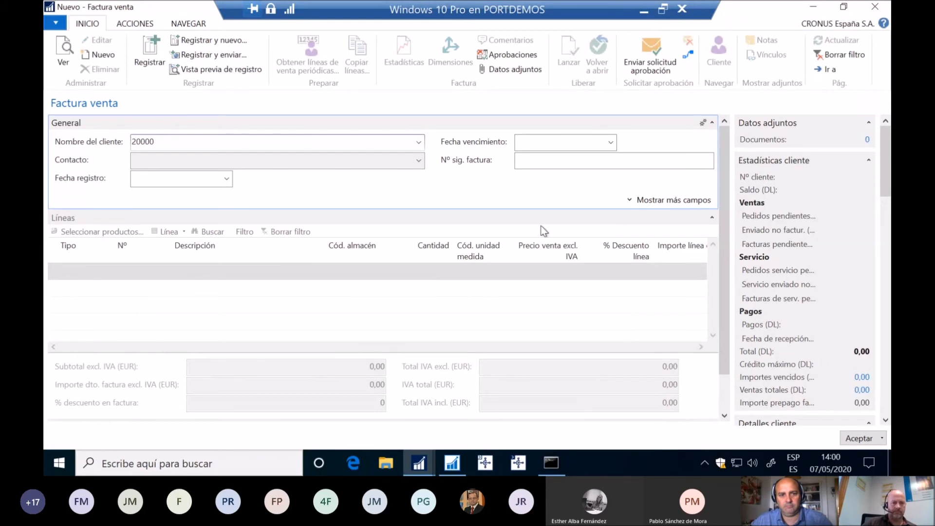
pyautogui.press('Tab')
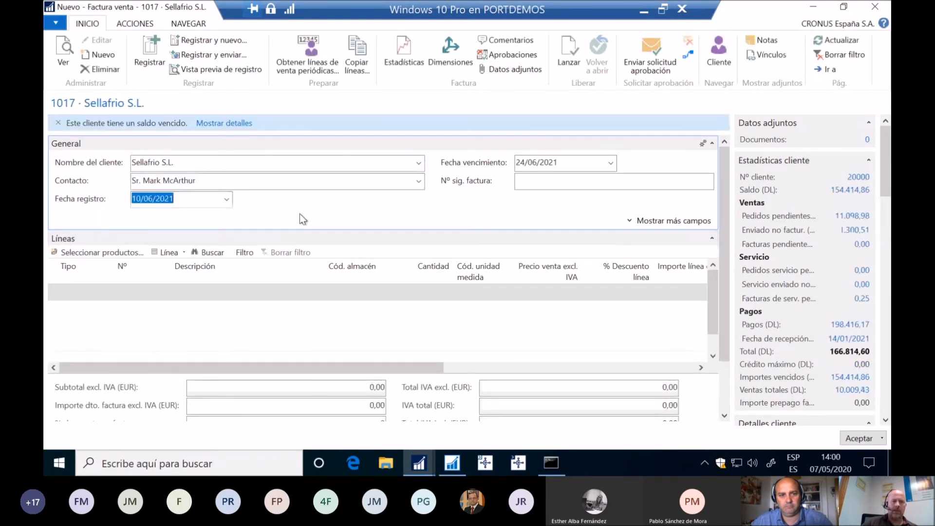
pyautogui.write('15/')
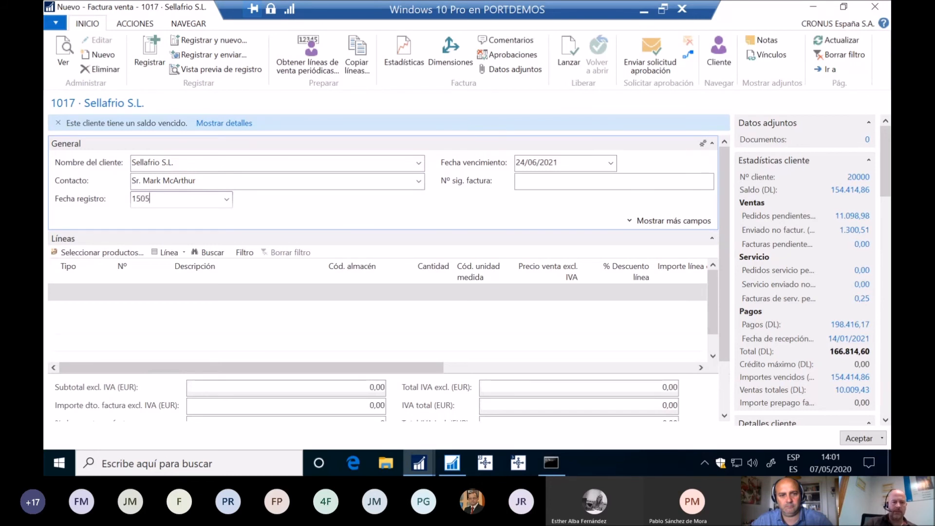
pyautogui.write('05')
pyautogui.press('Tab')
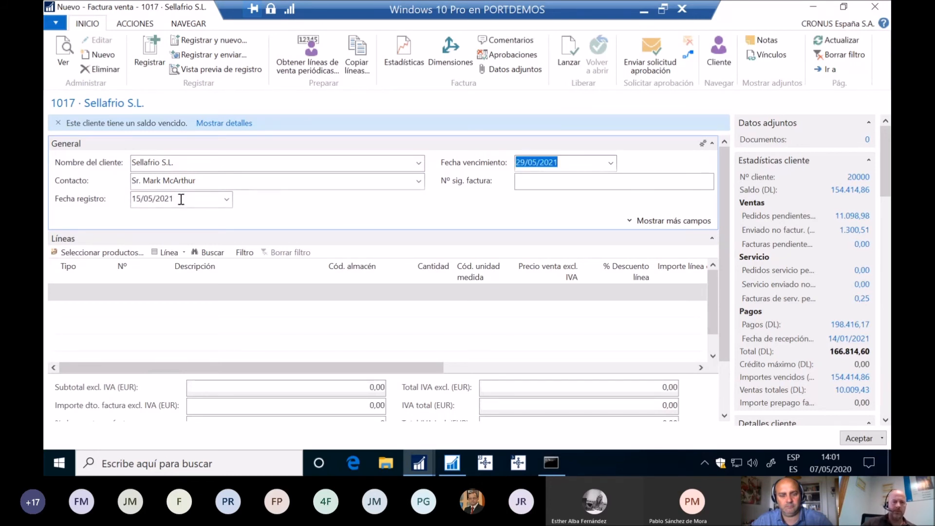
# Step: Fill the first invoice line as Producto 70000 with Cód. almacén AZUL and Cantidad 200
pyautogui.click(107, 288)
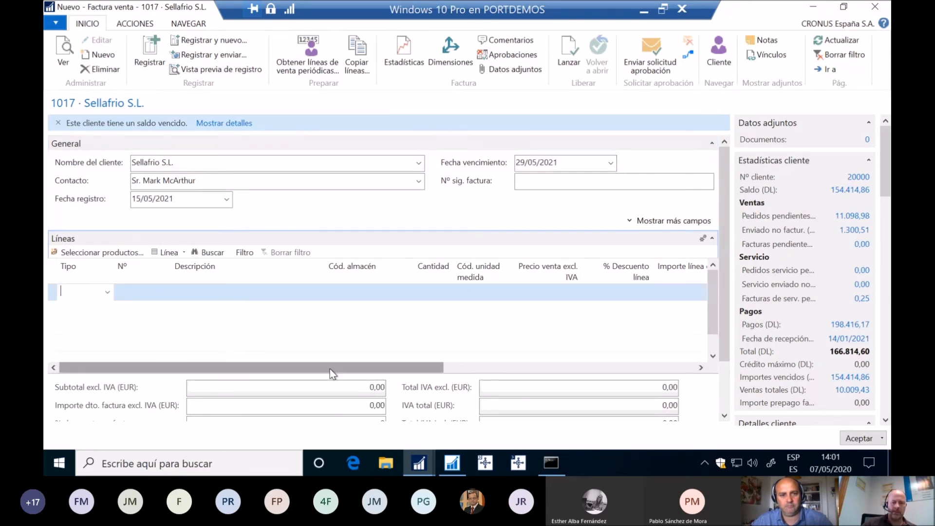
pyautogui.write('P')
pyautogui.press('Tab')
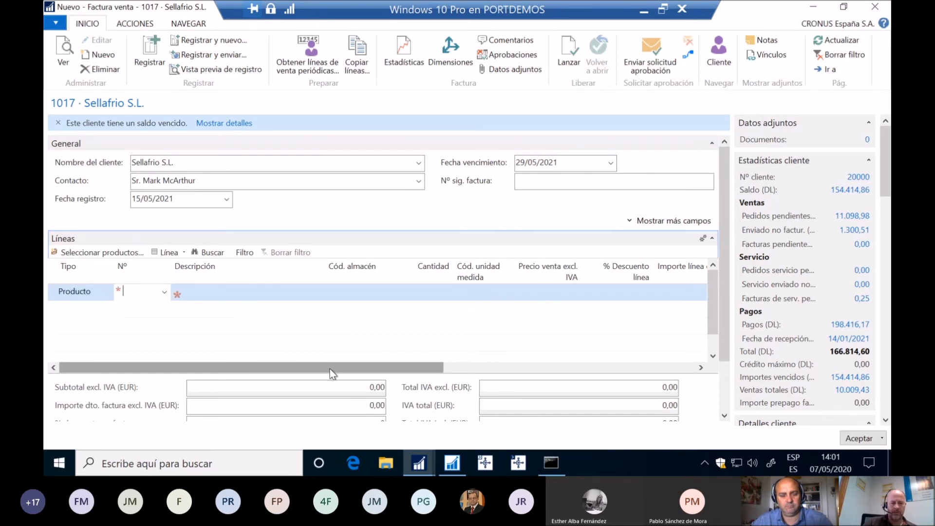
pyautogui.write('7000')
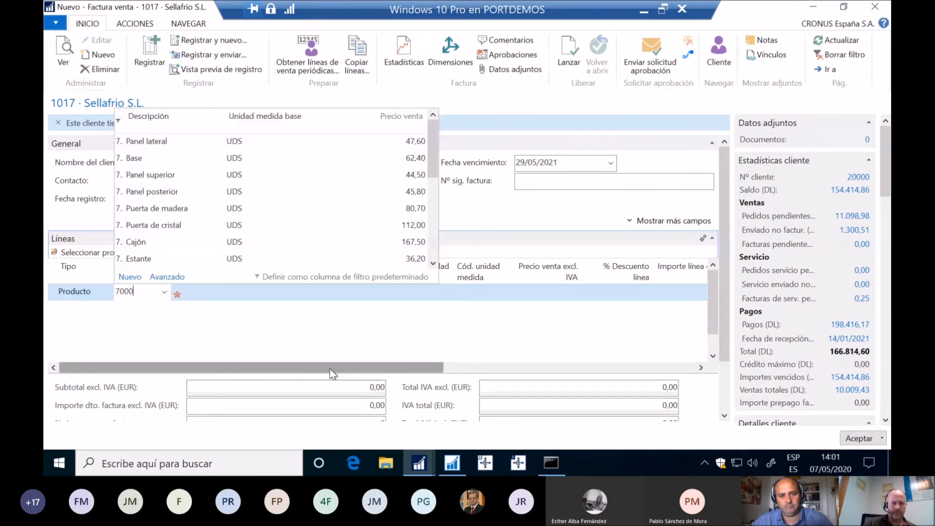
pyautogui.write('0')
pyautogui.press('Tab')
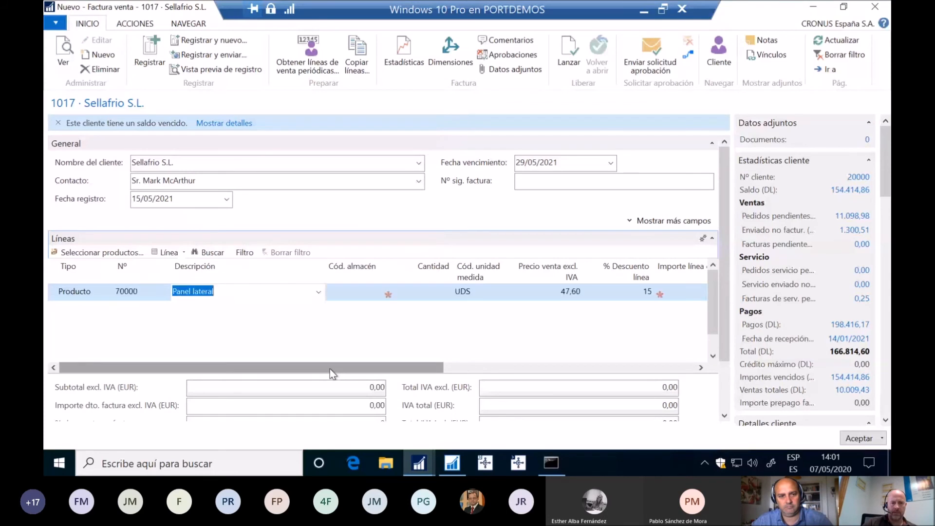
pyautogui.press('Tab')
pyautogui.write('AZUL')
pyautogui.press('Tab')
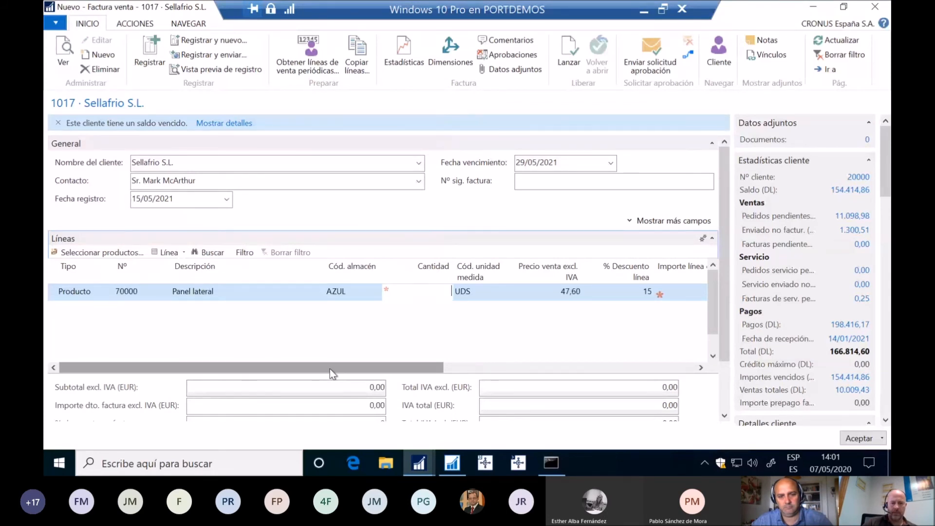
pyautogui.write('200')
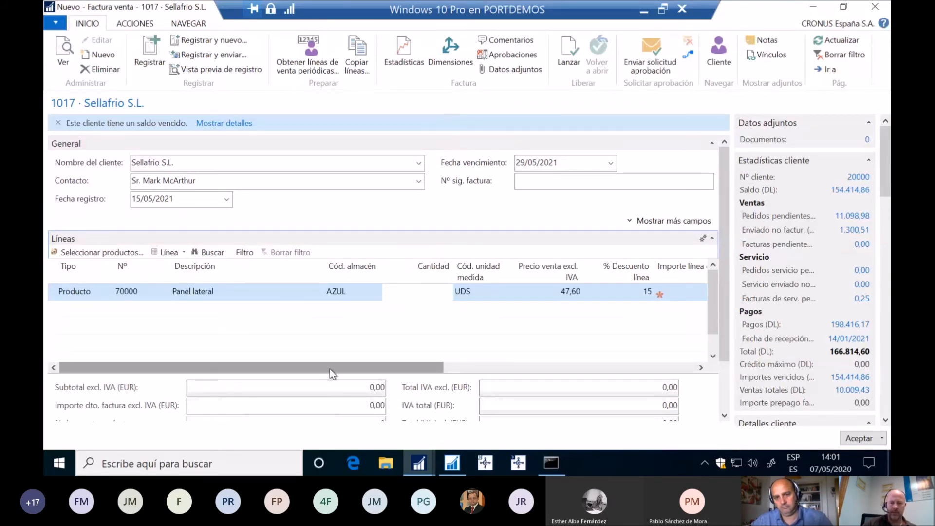
pyautogui.press('Return')
# Step: Add a second invoice line of type Recurso, choosing the third resource in the list, with Cantidad 30
pyautogui.hotkey('shift', 'Tab')
pyautogui.hotkey('shift', 'Tab')
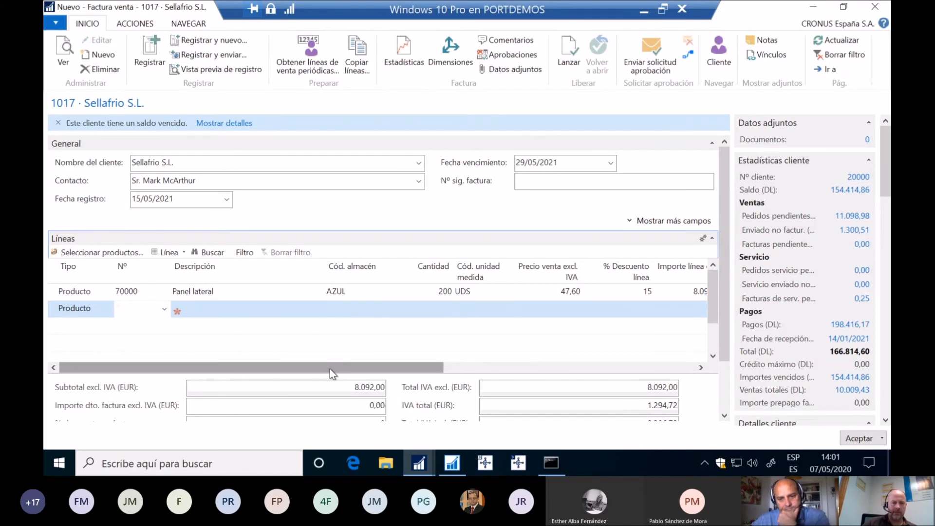
pyautogui.write('RECUR')
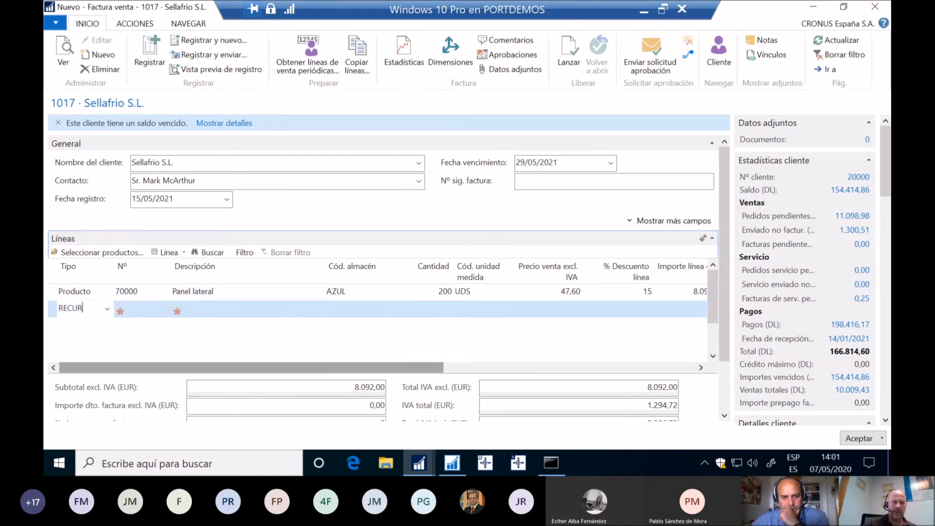
pyautogui.press('Tab')
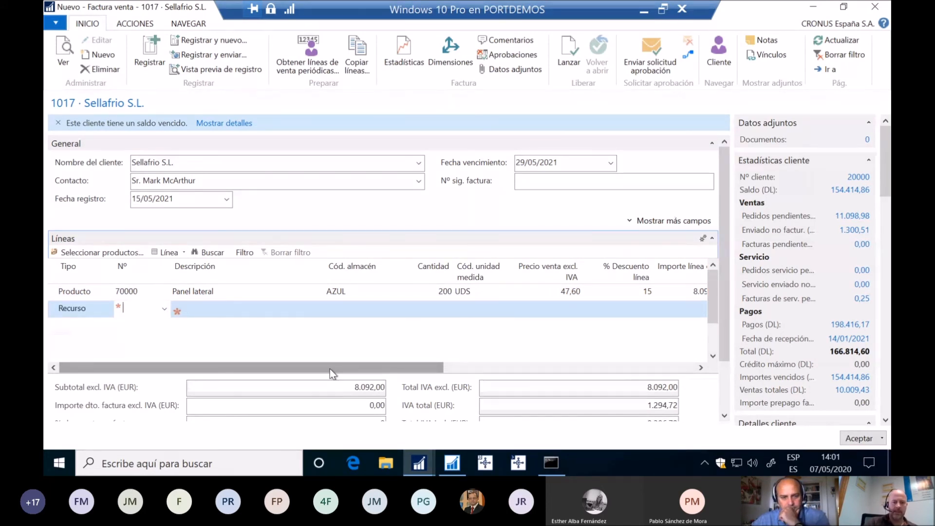
pyautogui.hotkey('alt', 'Down')
pyautogui.press('Down')
pyautogui.press('Down')
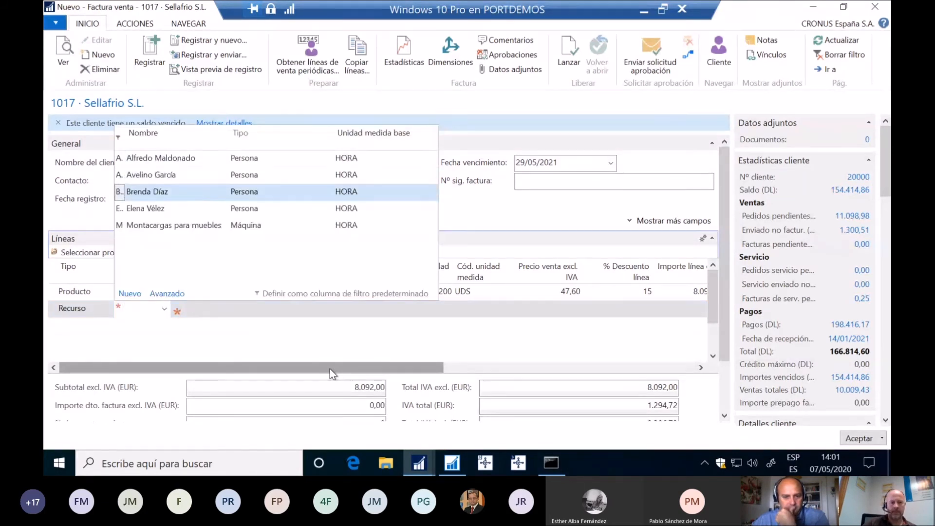
pyautogui.press('Return')
pyautogui.press('Tab')
pyautogui.press('Tab')
pyautogui.press('Tab')
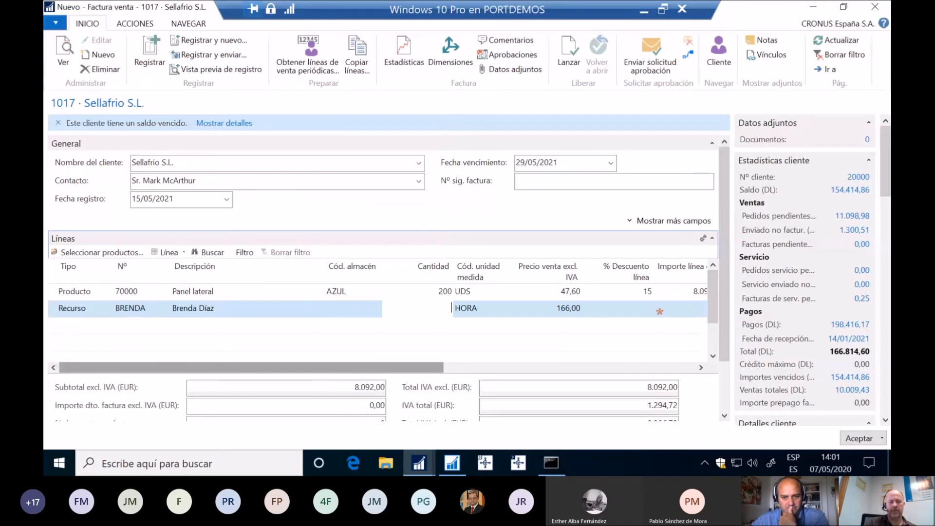
pyautogui.write('30')
pyautogui.press('Tab')
pyautogui.press('Tab')
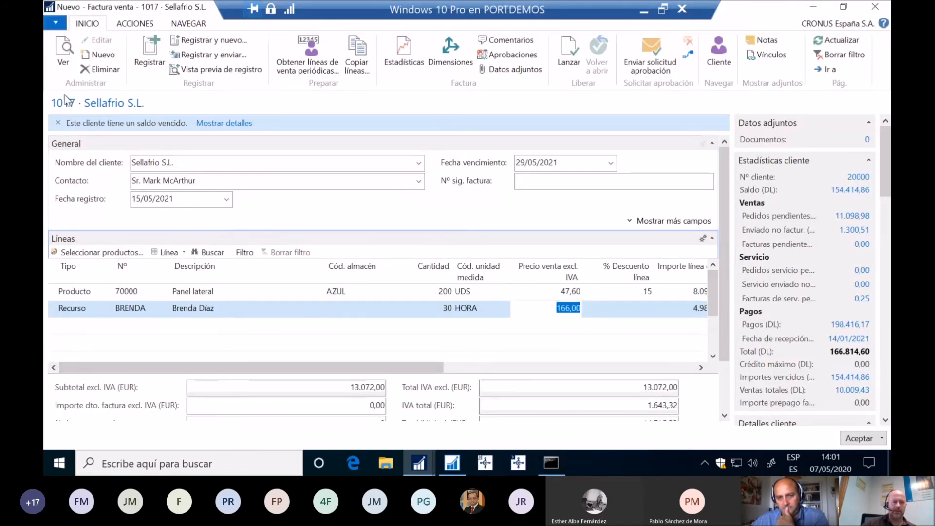
# Step: Post the sales invoice and decline to open the posted document
pyautogui.click(153, 50)
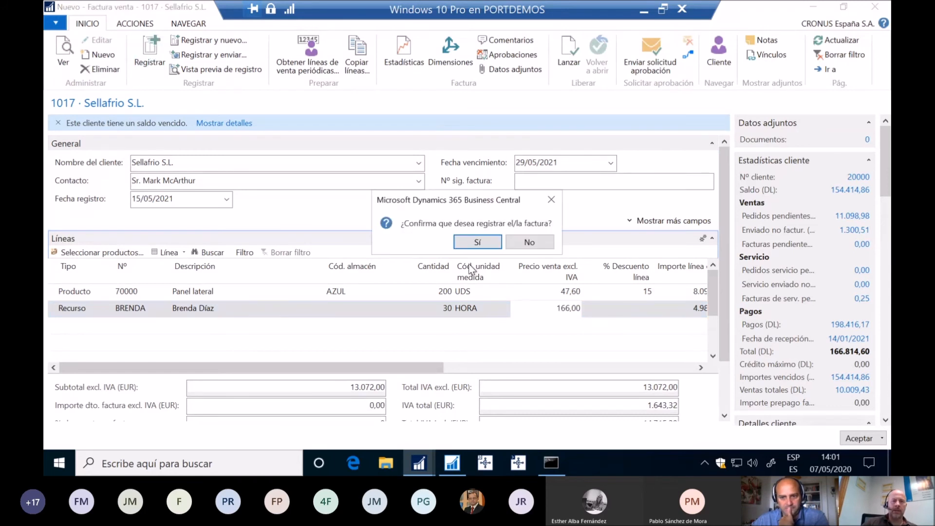
pyautogui.click(483, 244)
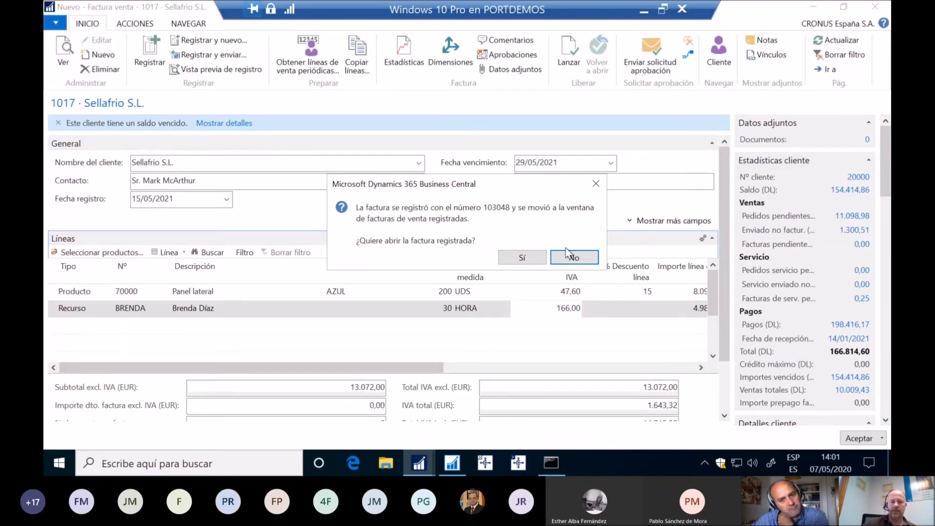
pyautogui.click(575, 258)
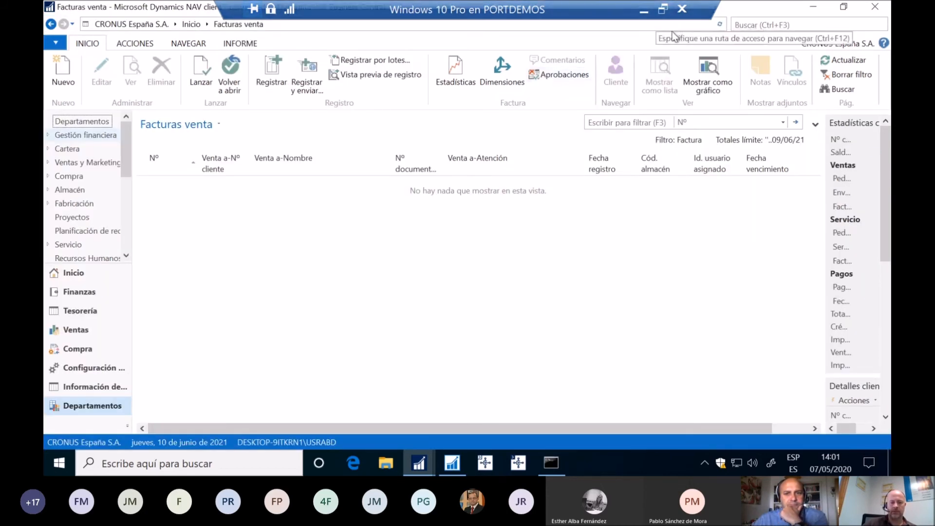
# Step: Minimize the virtual machine and return to the Power BI Desktop report
pyautogui.hotkey('alt', 'Tab')
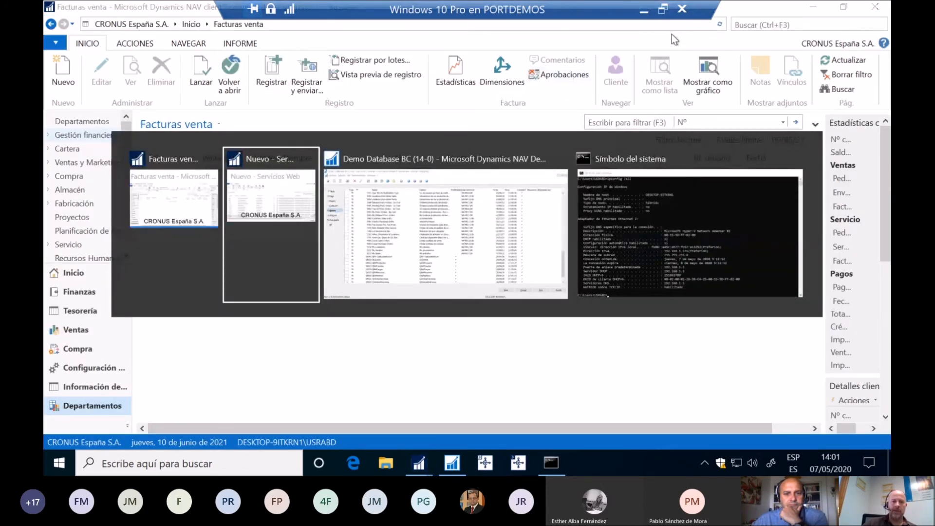
pyautogui.hotkey('alt', 'Tab')
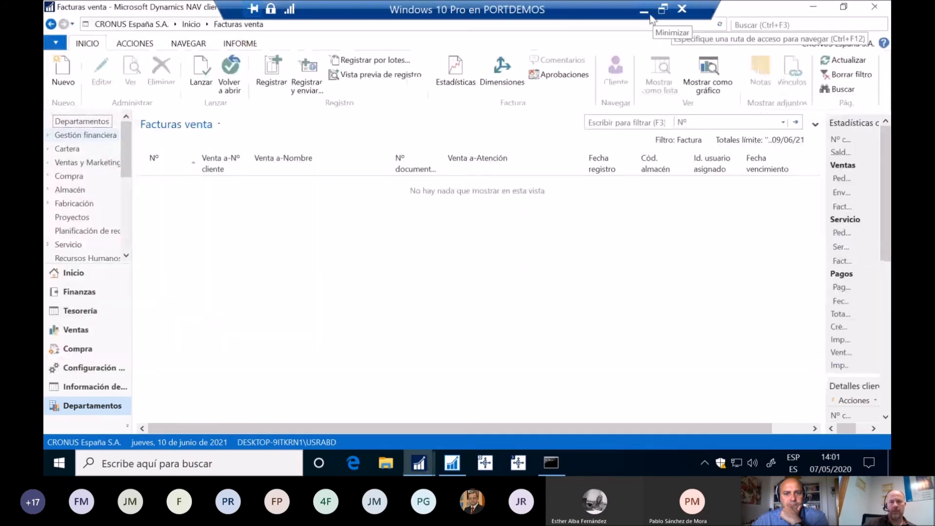
pyautogui.click(650, 17)
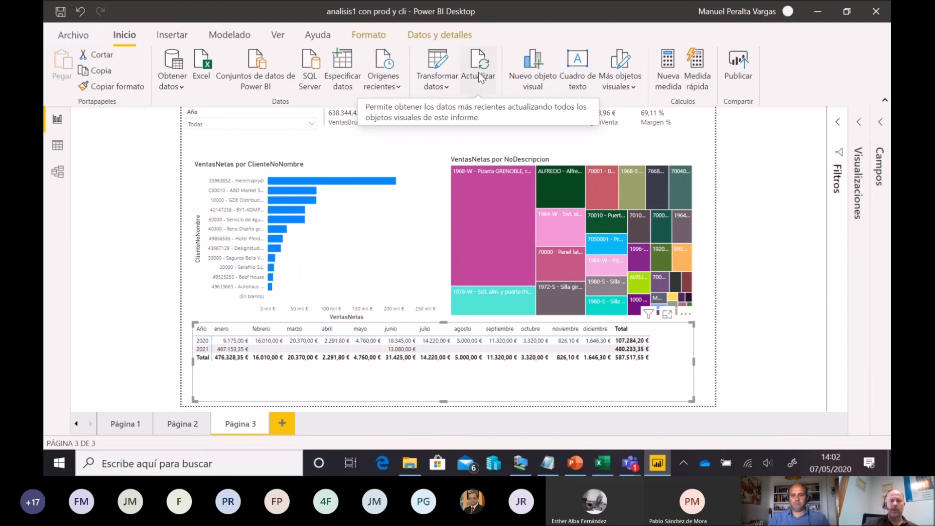
# Step: Refresh the report's data and highlight the mayo 2021 value in the matrix to cross-filter the other visuals
pyautogui.click(478, 75)
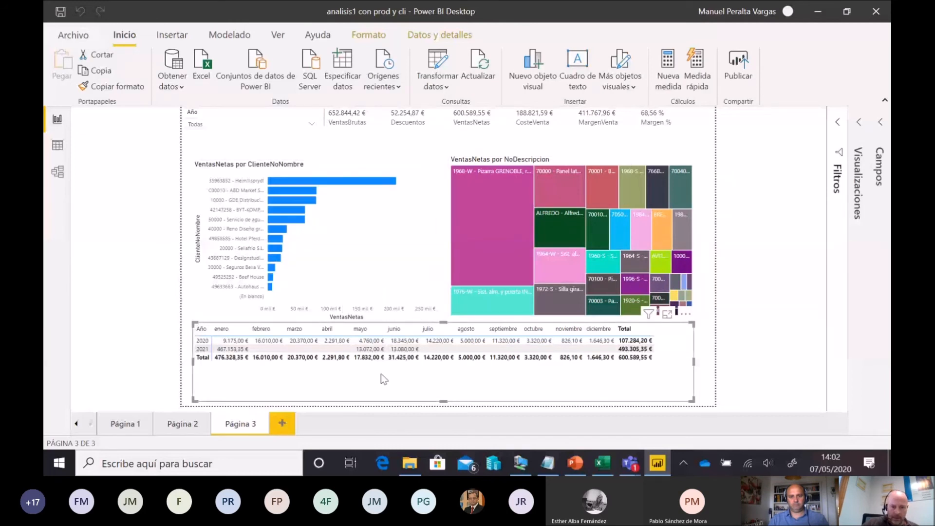
pyautogui.moveTo(366, 361)
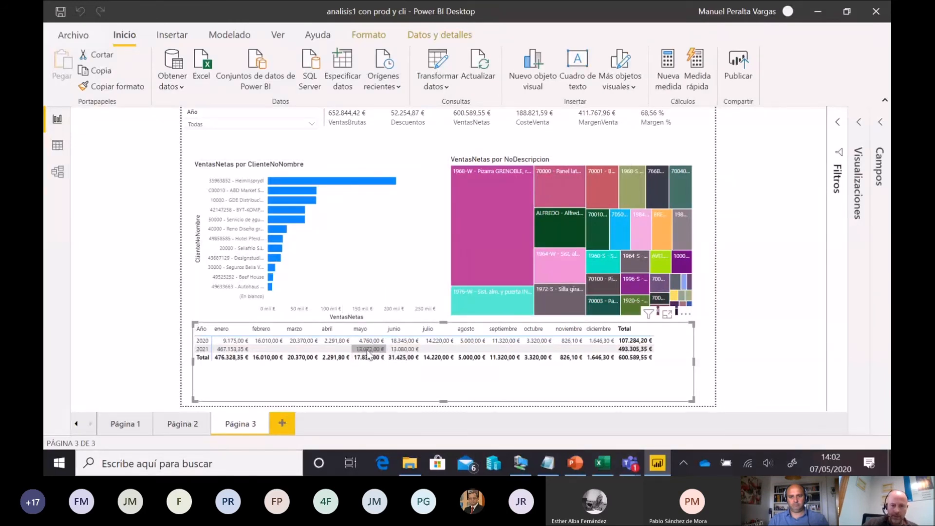
pyautogui.click(366, 349)
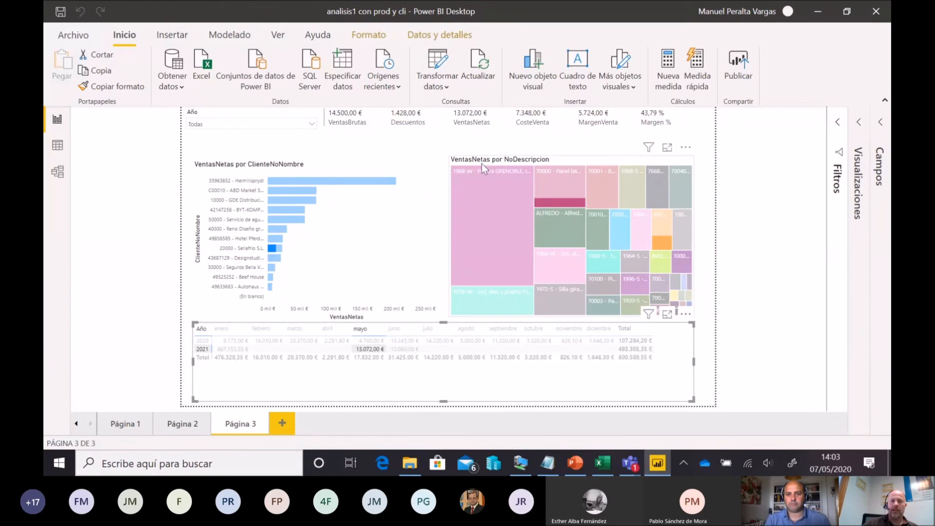
# Step: Shrink the VentasNetas por NoDescripcion treemap from its upper edge to free space above it
pyautogui.click(571, 172)
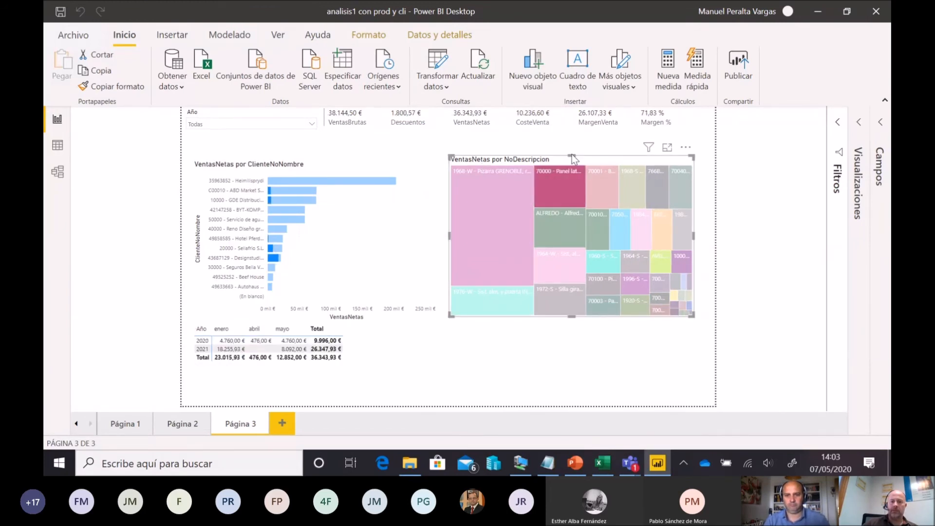
pyautogui.moveTo(564, 182); pyautogui.dragTo(555, 224)
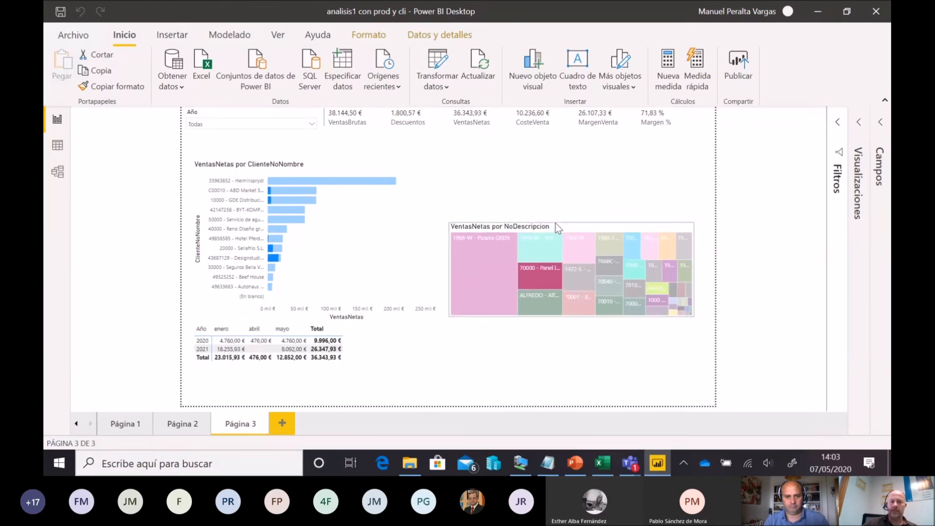
pyautogui.click(564, 178)
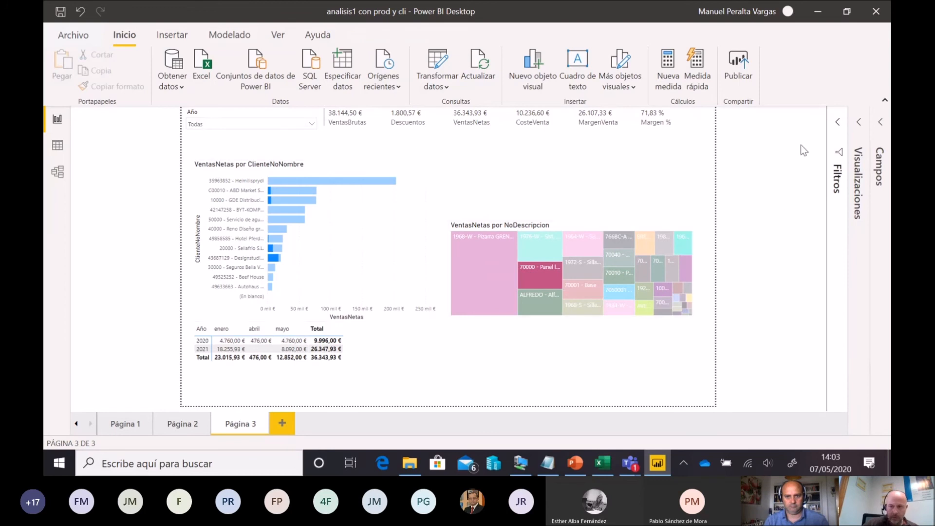
# Step: Insert a pie chart and place it in the free space above the treemap
pyautogui.click(848, 124)
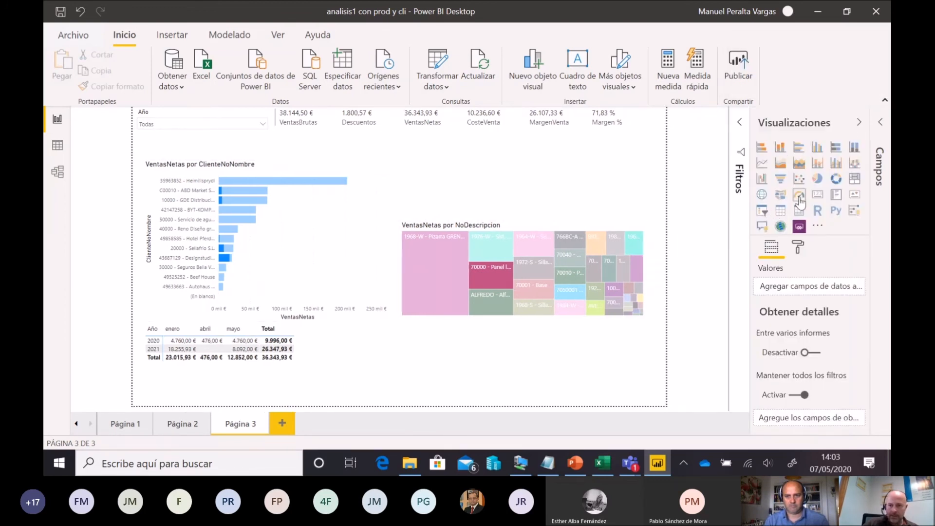
pyautogui.click(818, 180)
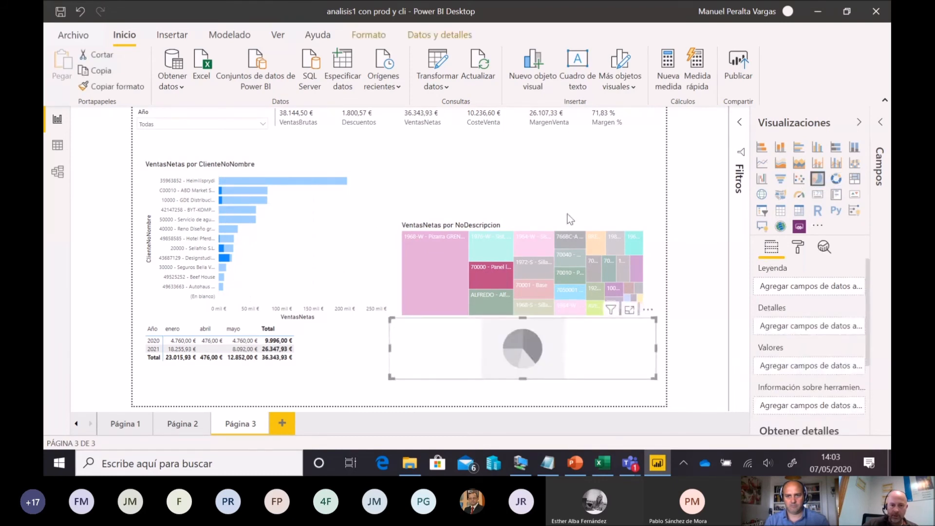
pyautogui.moveTo(439, 335); pyautogui.dragTo(454, 180)
# Step: Set the pie chart's legend to Tipo from VentasLineas and its values to VentasNetas from Medidas
pyautogui.click(880, 124)
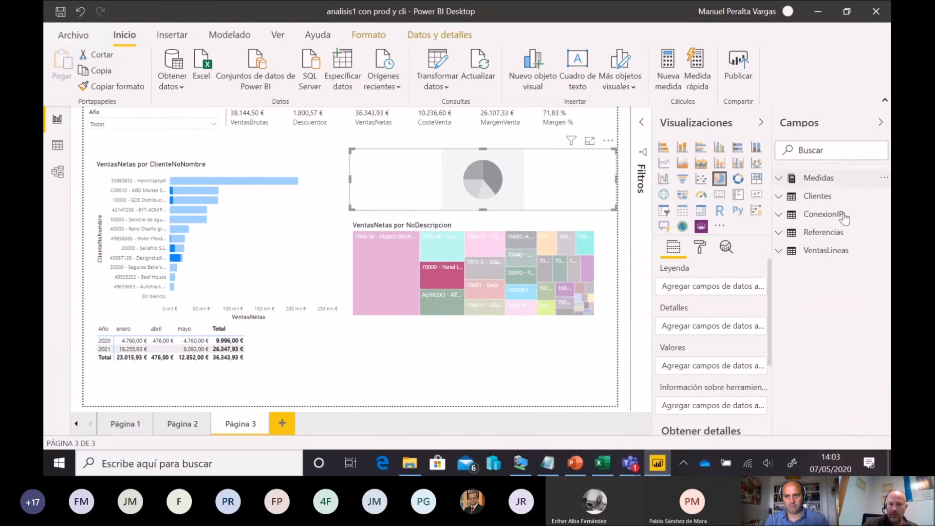
pyautogui.click(778, 254)
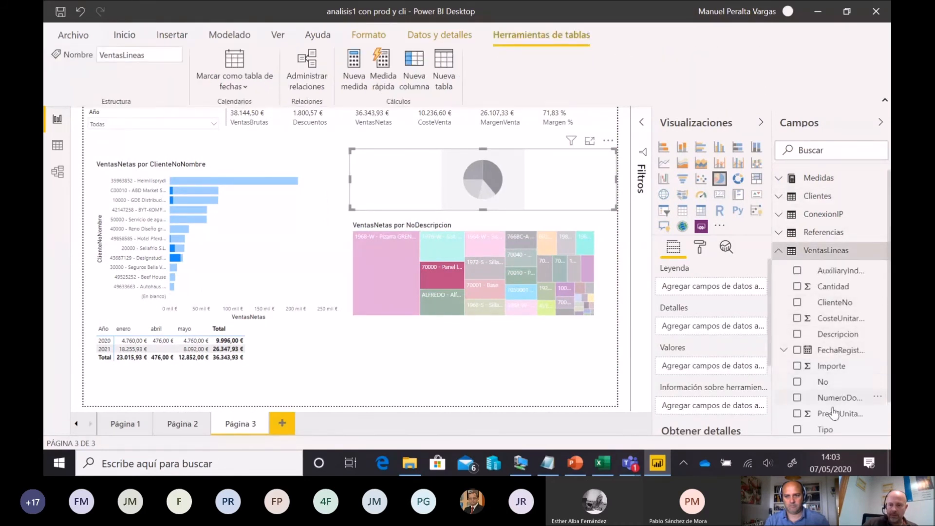
pyautogui.scroll(-1, 833, 414)
pyautogui.moveTo(833, 395); pyautogui.dragTo(722, 289)
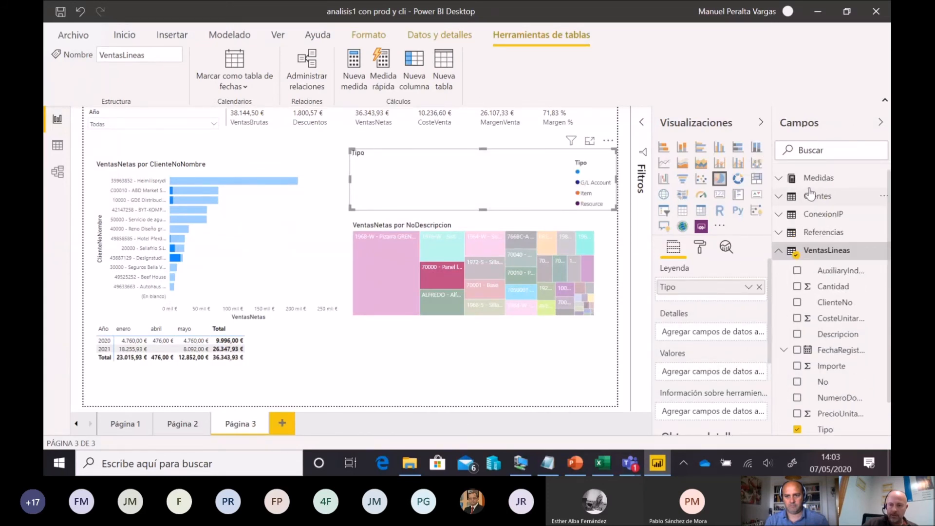
pyautogui.click(779, 178)
pyautogui.moveTo(825, 285); pyautogui.dragTo(728, 373)
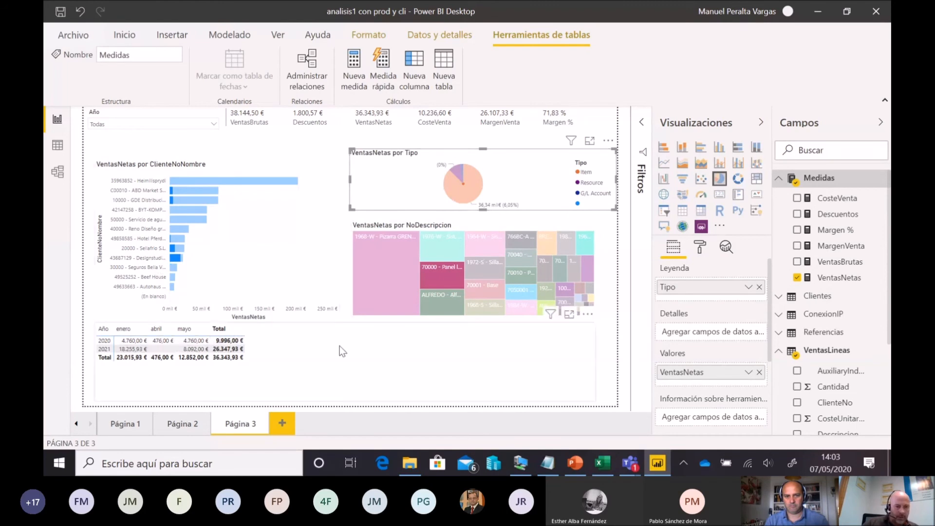
# Step: Clear the treemap's cross-filter by selecting the matrix, and collapse the Visualizaciones and Campos panes
pyautogui.click(348, 361)
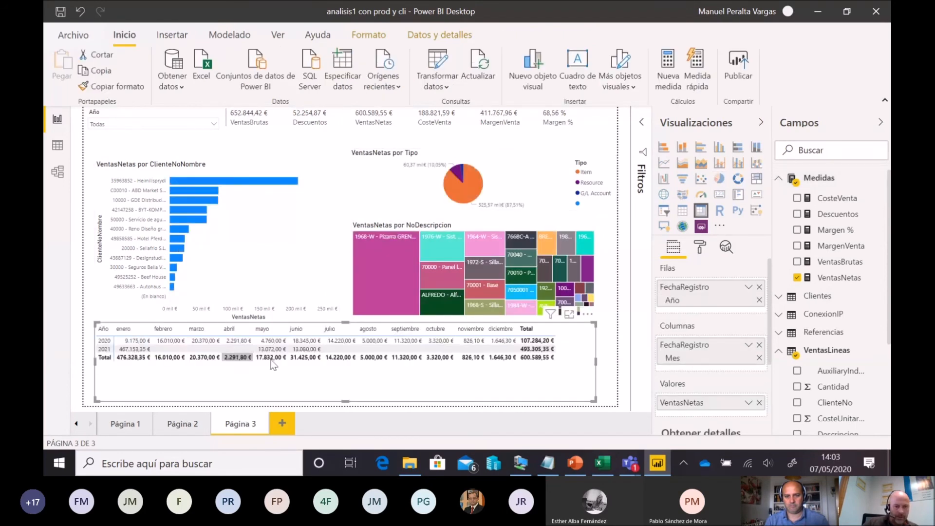
pyautogui.click(761, 122)
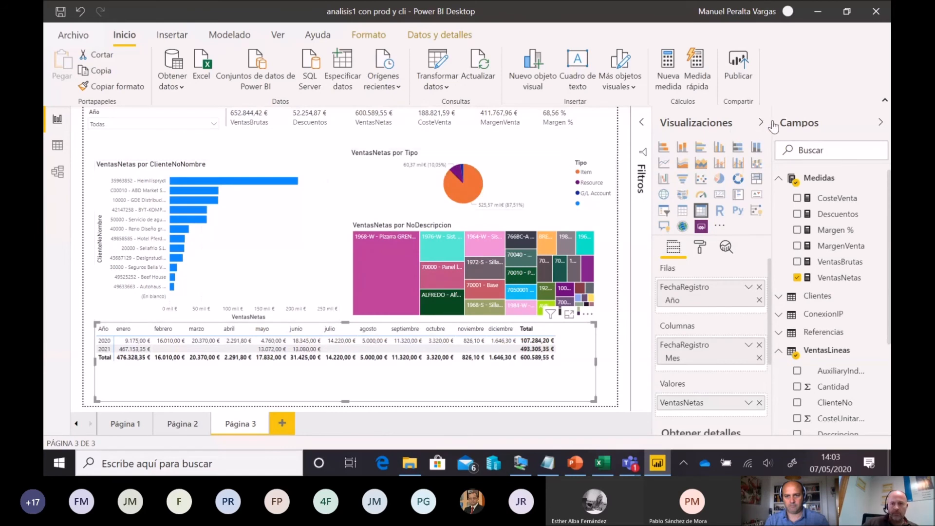
pyautogui.click(881, 122)
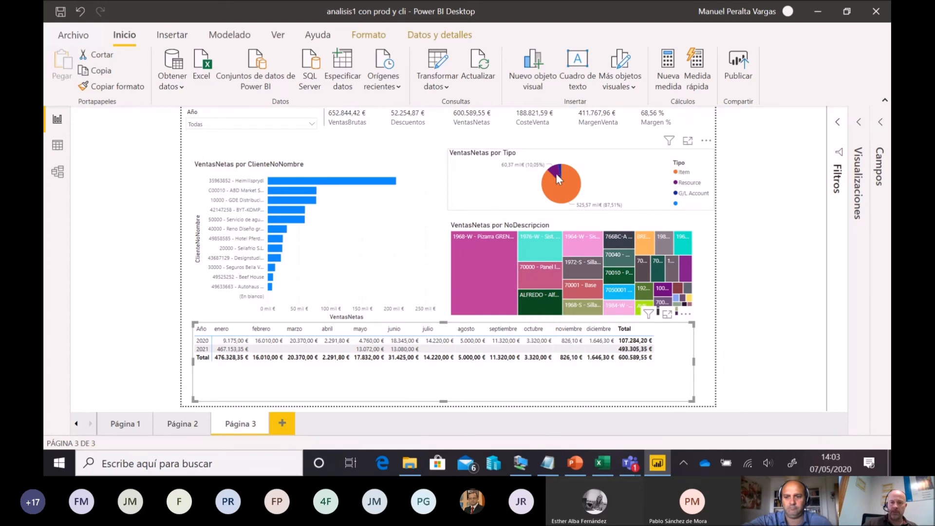
# Step: Examine the net sales of the Resource type by highlighting its pie slice, and clear the highlight
pyautogui.moveTo(556, 176)
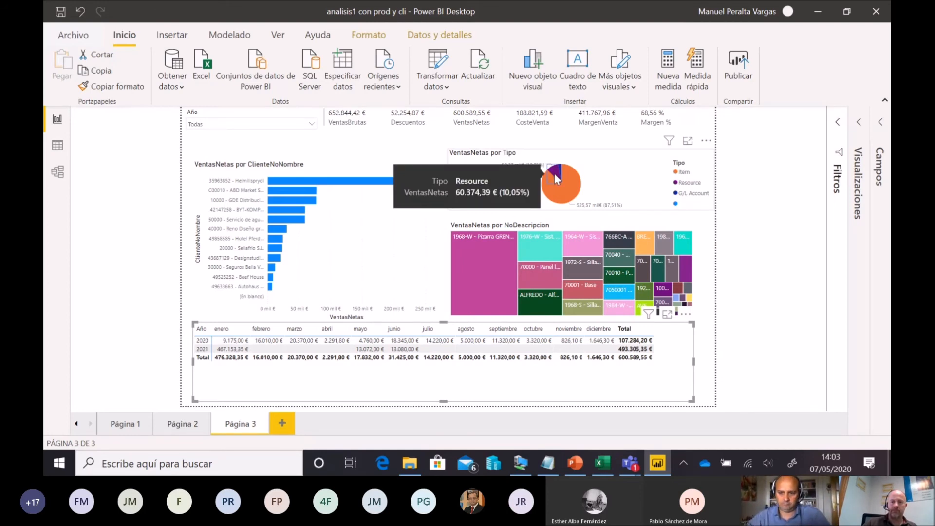
pyautogui.click(555, 176)
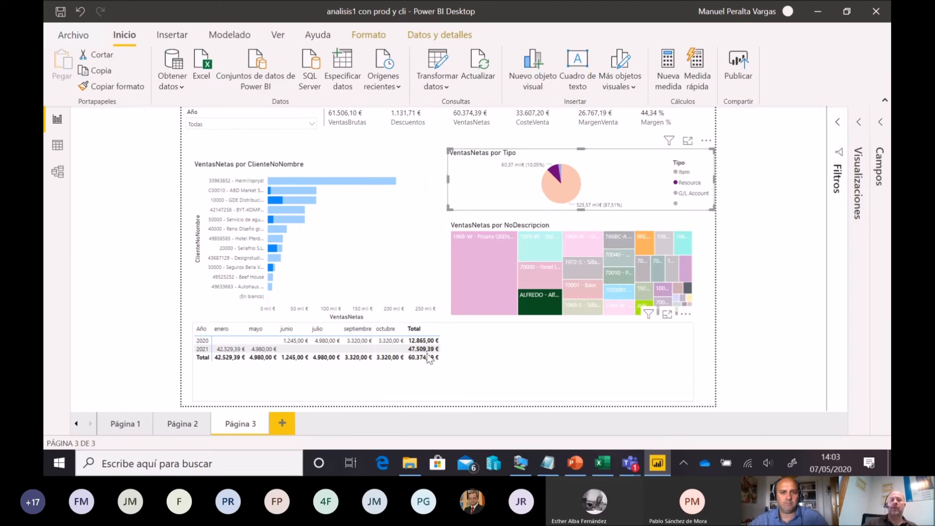
pyautogui.click(556, 174)
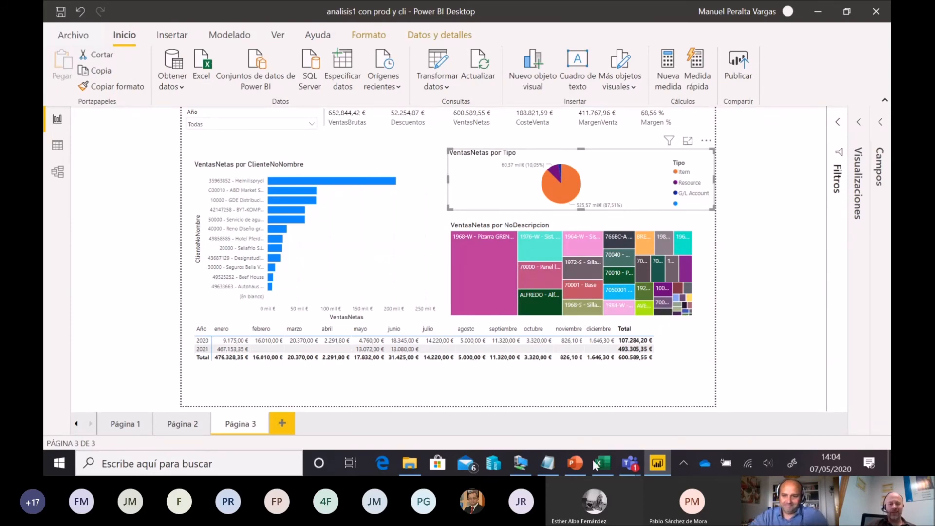
# Step: Switch to the PowerPoint presentation, bring up the Microsoft Teams meeting and stop sharing the screen
pyautogui.click(574, 466)
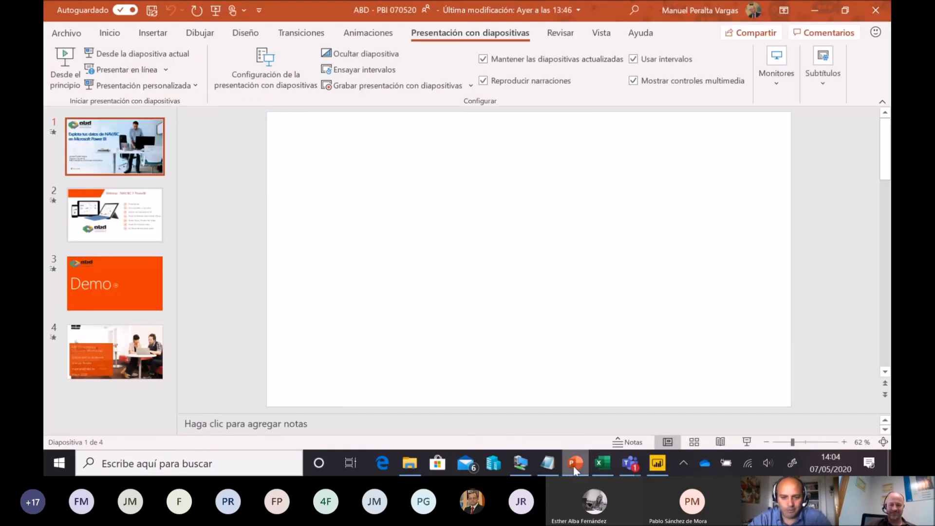
pyautogui.click(685, 463)
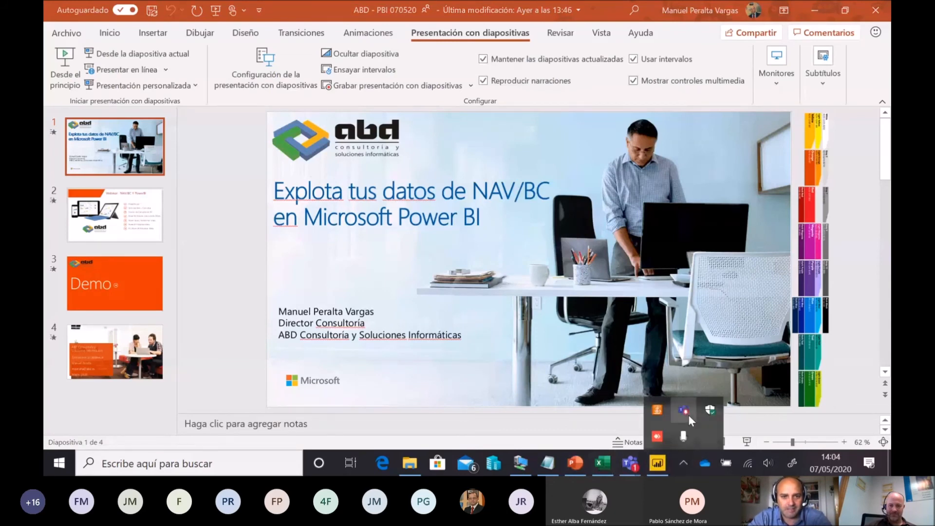
pyautogui.click(687, 414)
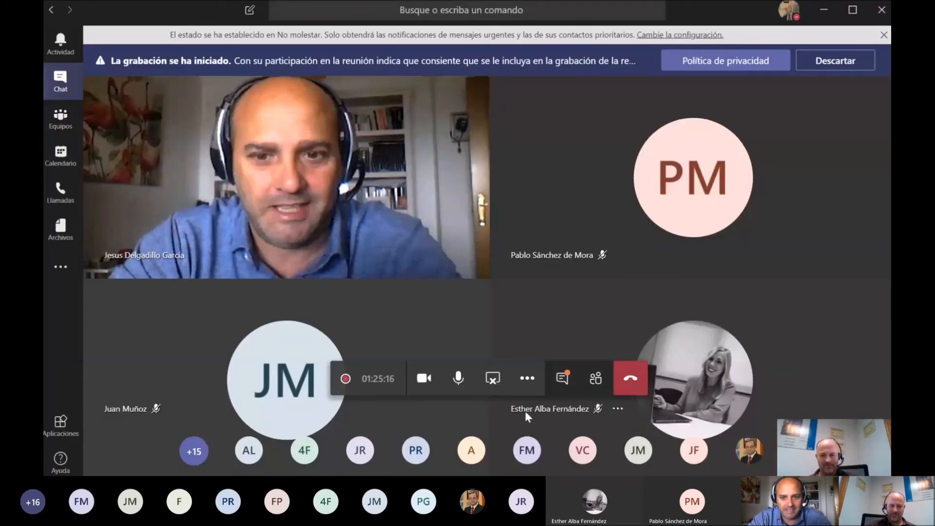
pyautogui.click(497, 385)
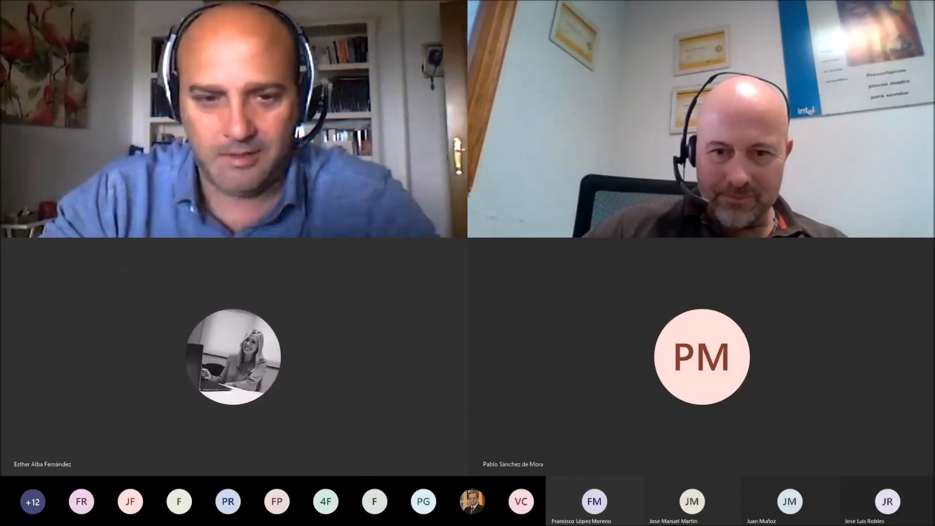